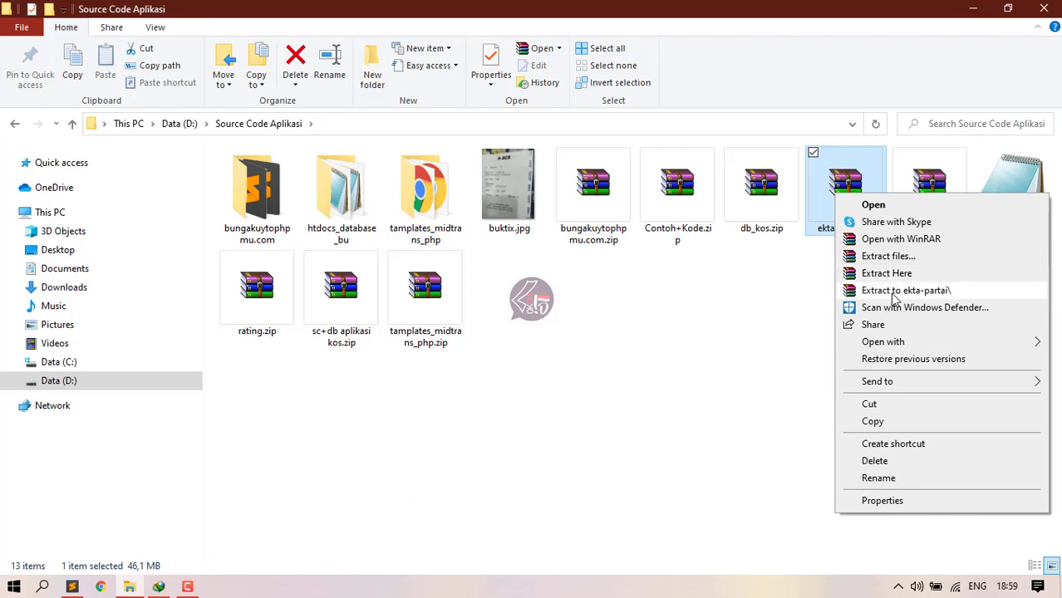
# Step: Extract ekta-partai.rar to an ekta-partai folder and rename that folder to ekta-pdip
pyautogui.click(895, 293)
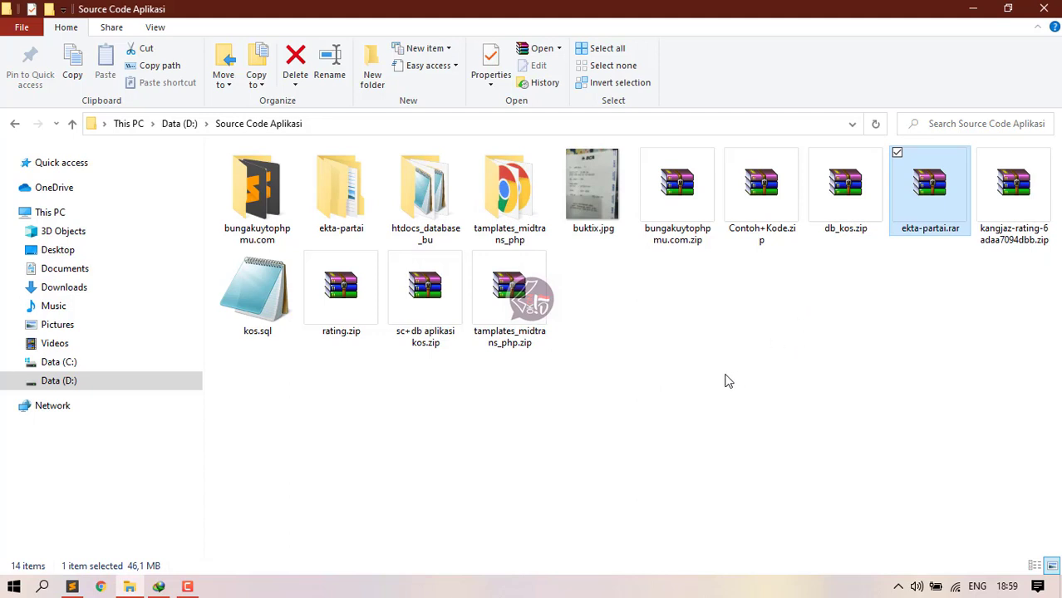
pyautogui.click(326, 218)
pyautogui.press('F2')
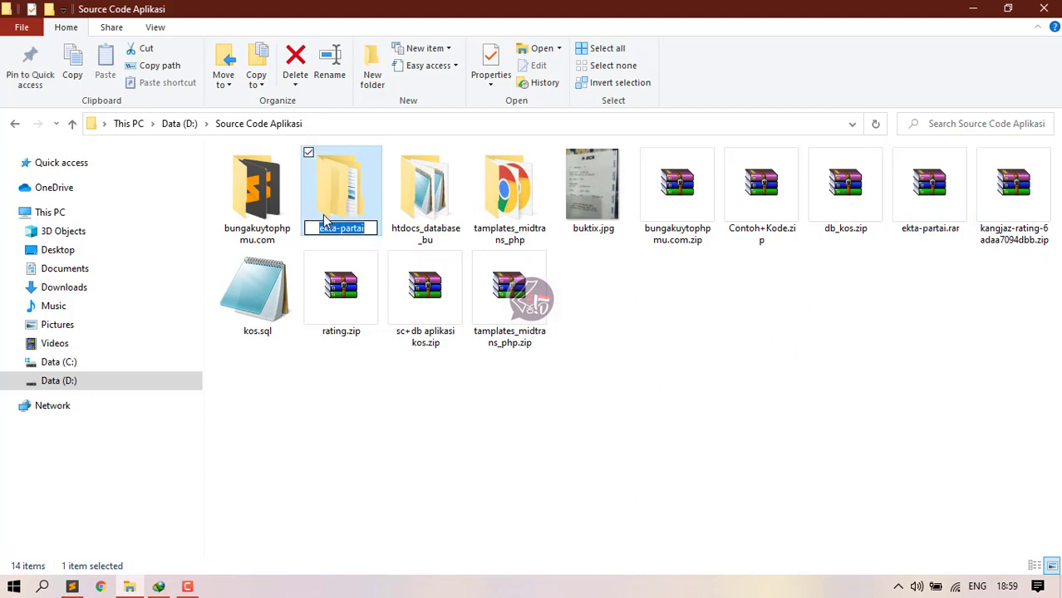
pyautogui.press('End')
pyautogui.press('BackSpace')
pyautogui.press('BackSpace')
pyautogui.press('BackSpace')
pyautogui.press('BackSpace')
pyautogui.press('BackSpace')
pyautogui.press('BackSpace')
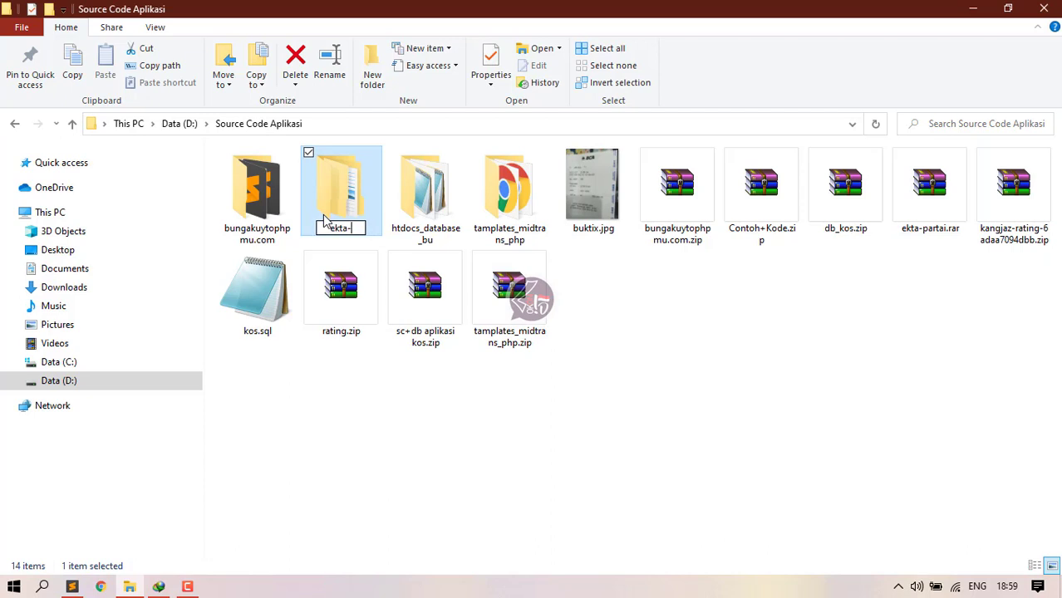
pyautogui.write('pdip')
pyautogui.press('Return')
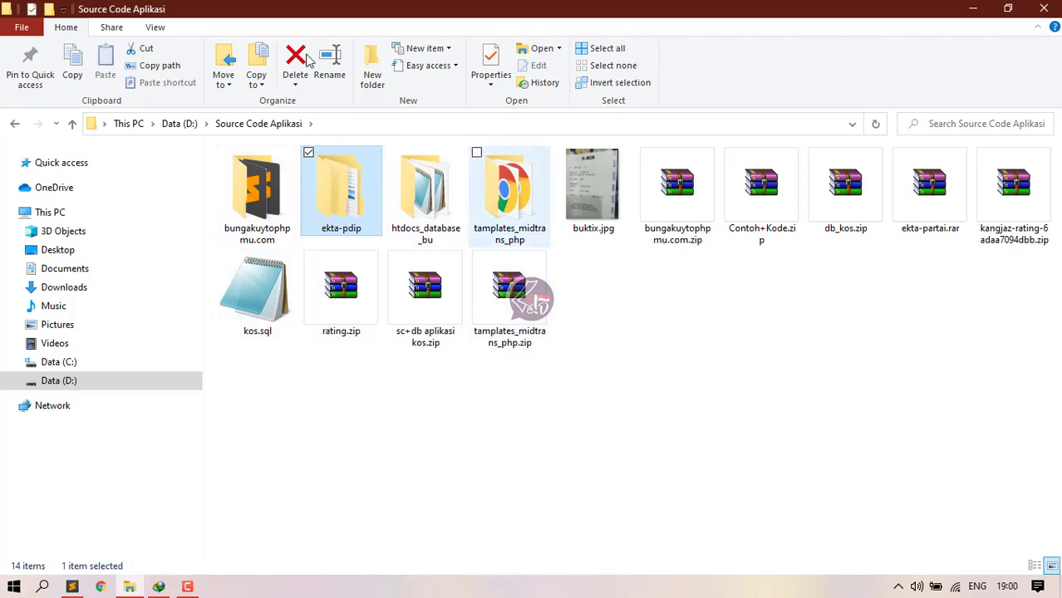
# Step: Dismiss the Windows Security notification and Settings window, then minimize the folder window
pyautogui.moveTo(419, 243)
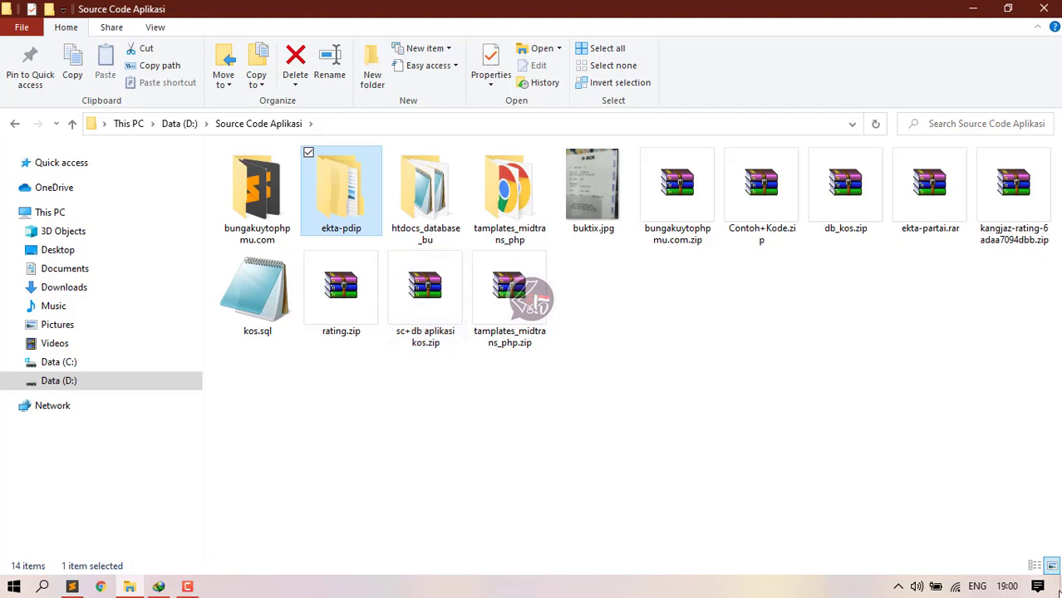
pyautogui.click(1058, 585)
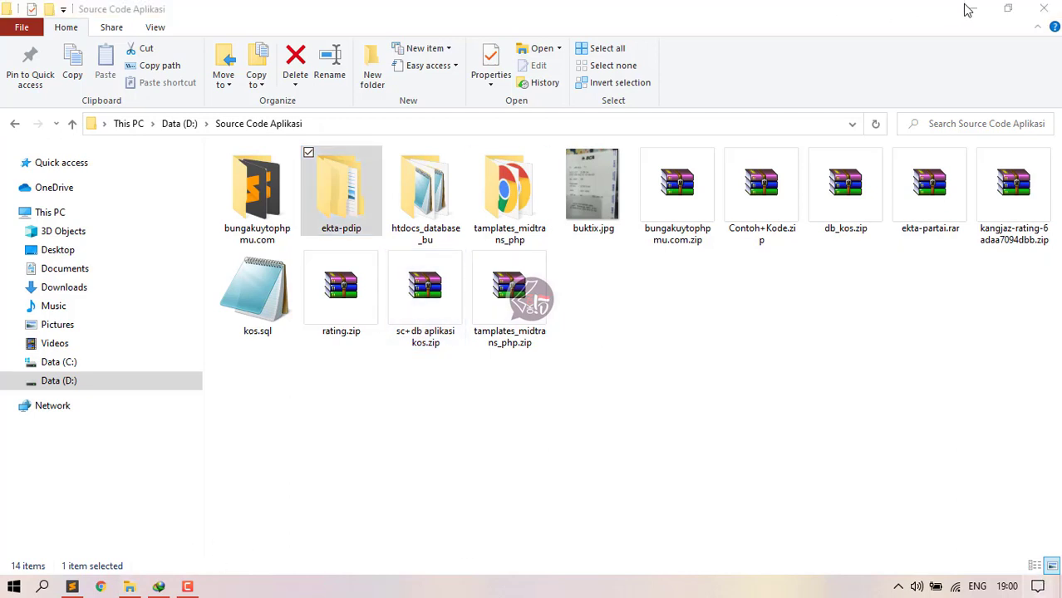
pyautogui.click(1037, 587)
pyautogui.click(1038, 586)
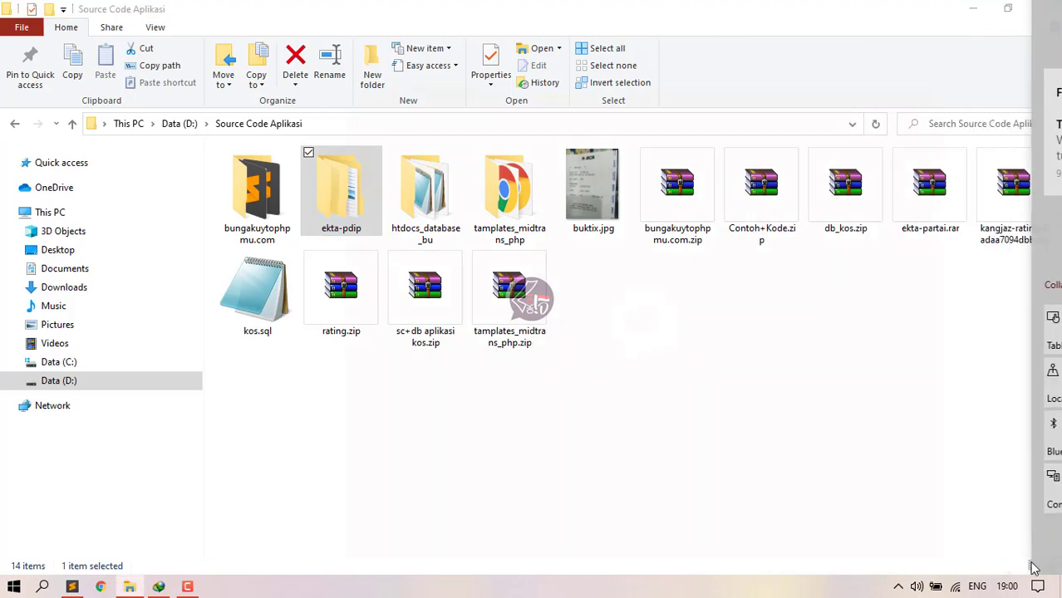
pyautogui.click(864, 92)
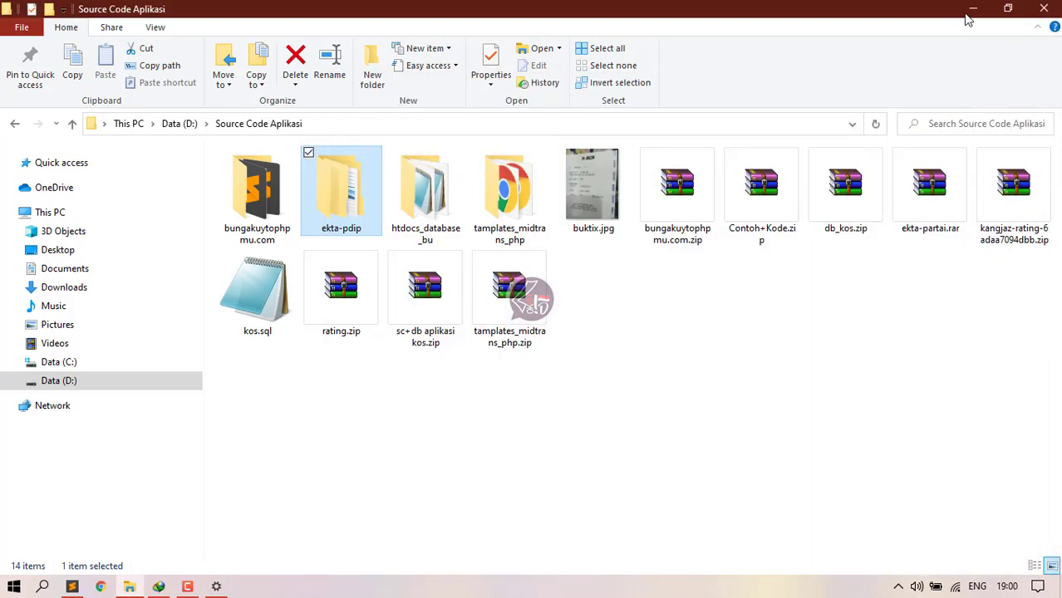
pyautogui.click(972, 9)
# Step: Confirm Apache and MySQL are running in XAMPP Control Panel, then return to Source Code Aplikasi
pyautogui.click(973, 8)
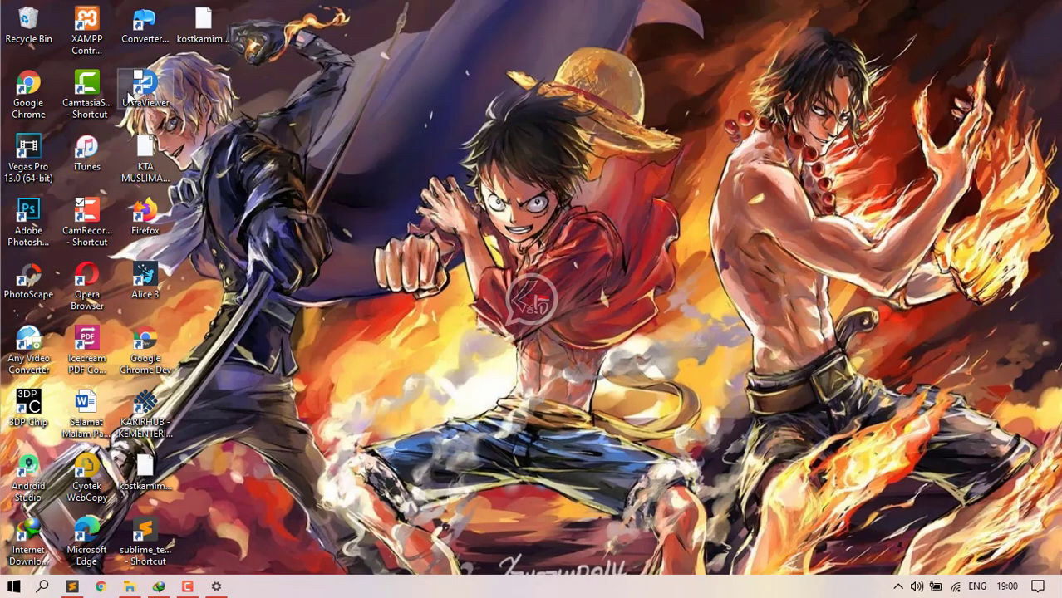
pyautogui.doubleClick(100, 39)
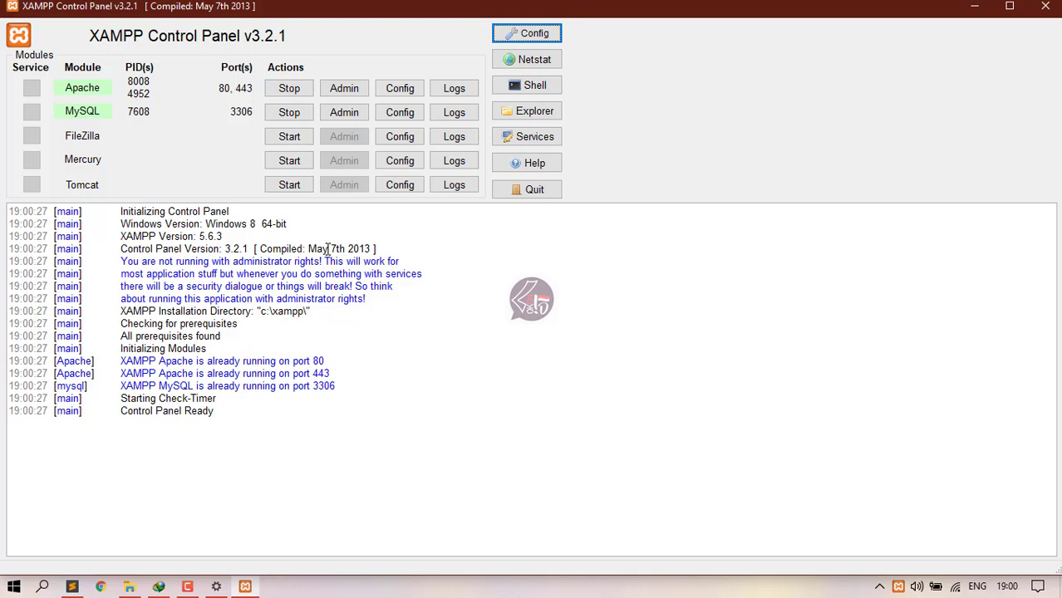
pyautogui.click(1046, 6)
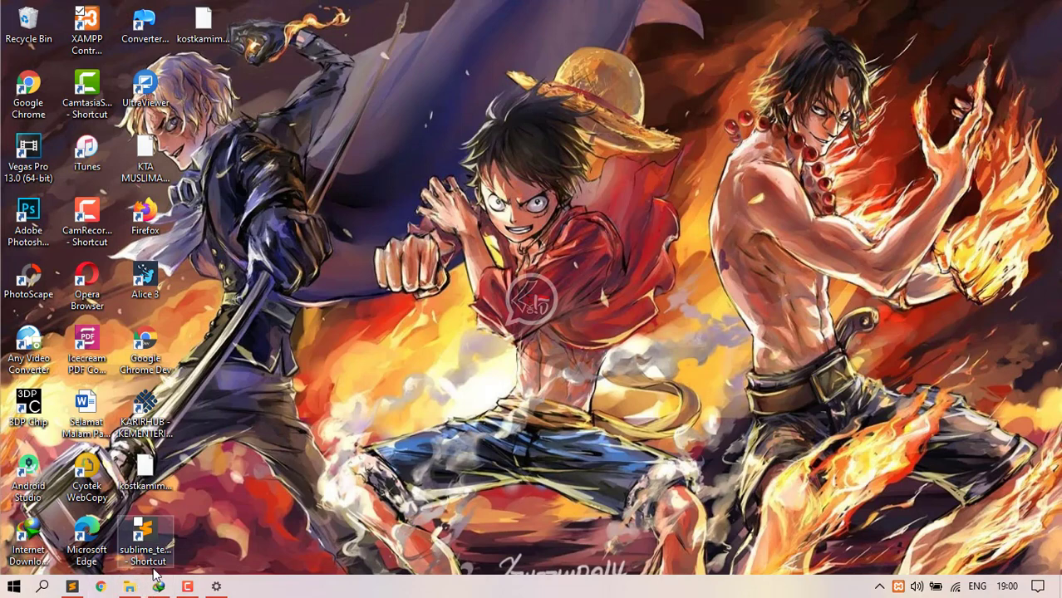
pyautogui.click(130, 587)
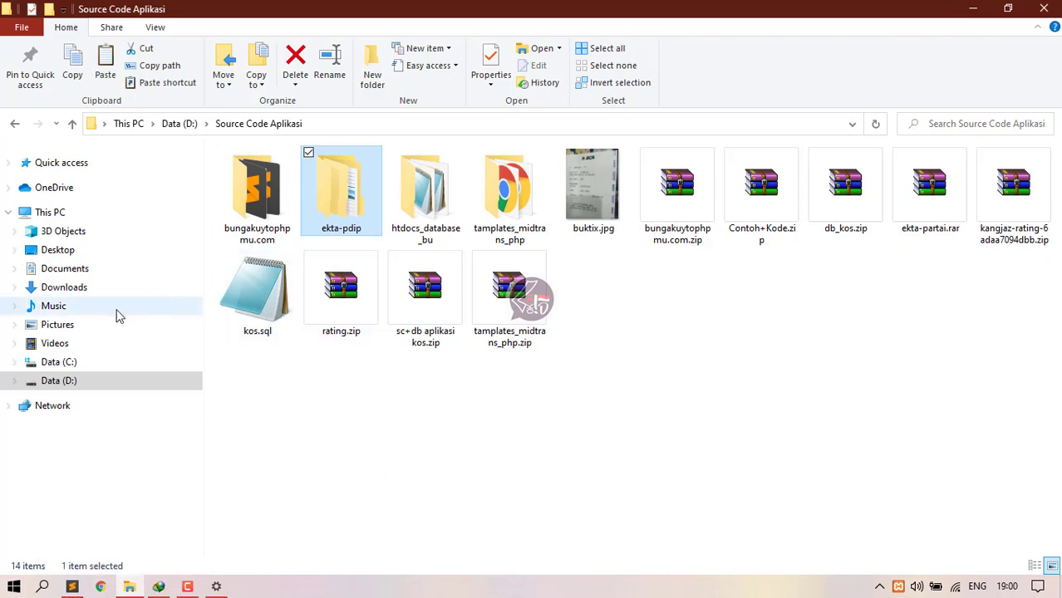
# Step: Paste the copied ekta-pdip folder into C:\xampp\htdocs
pyautogui.click(90, 367)
pyautogui.doubleClick(265, 323)
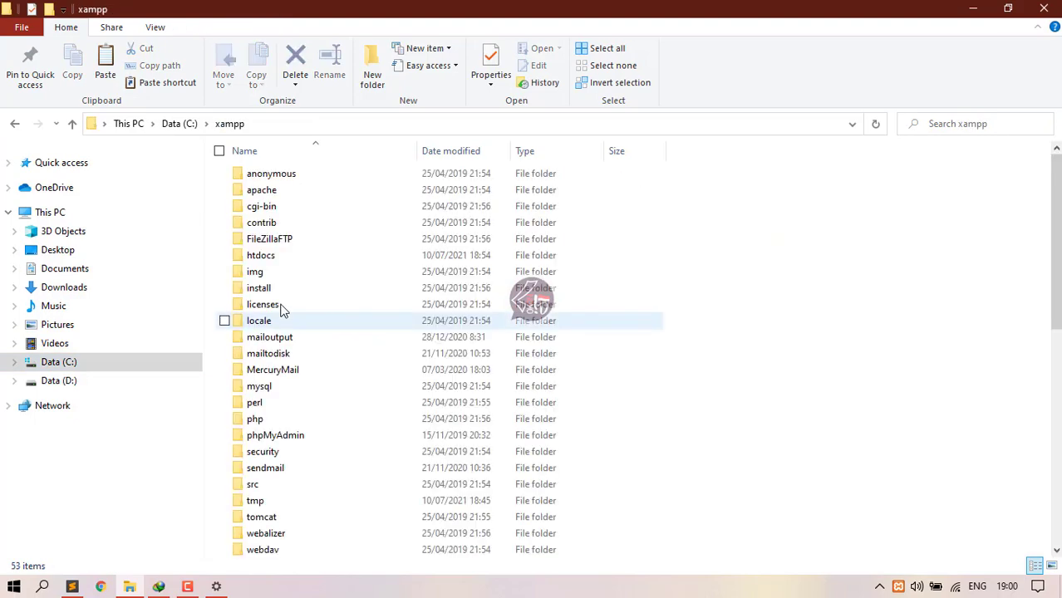
pyautogui.doubleClick(280, 257)
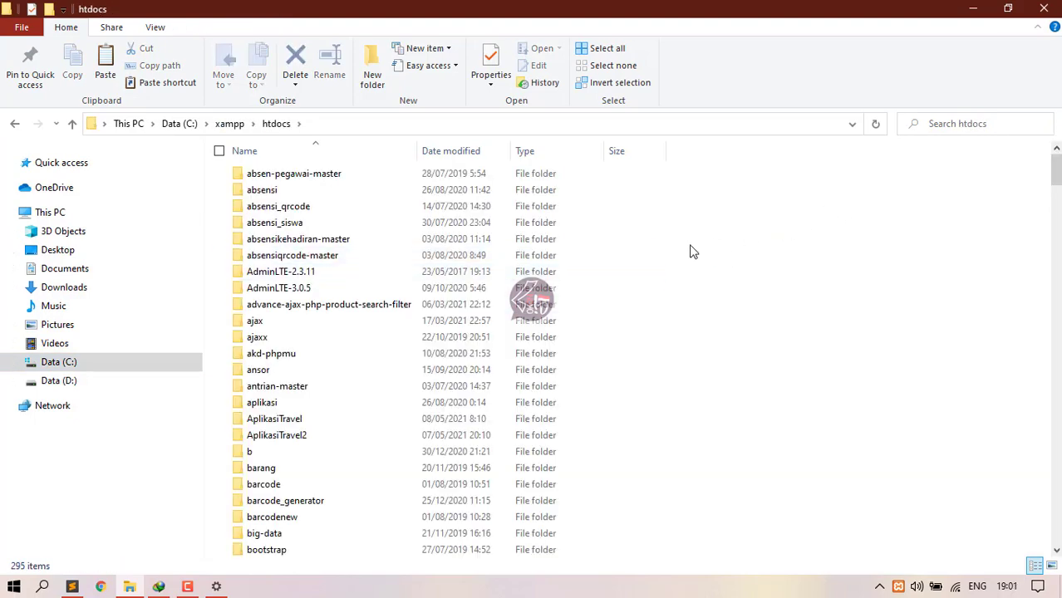
pyautogui.hotkey('ctrl', 'v')
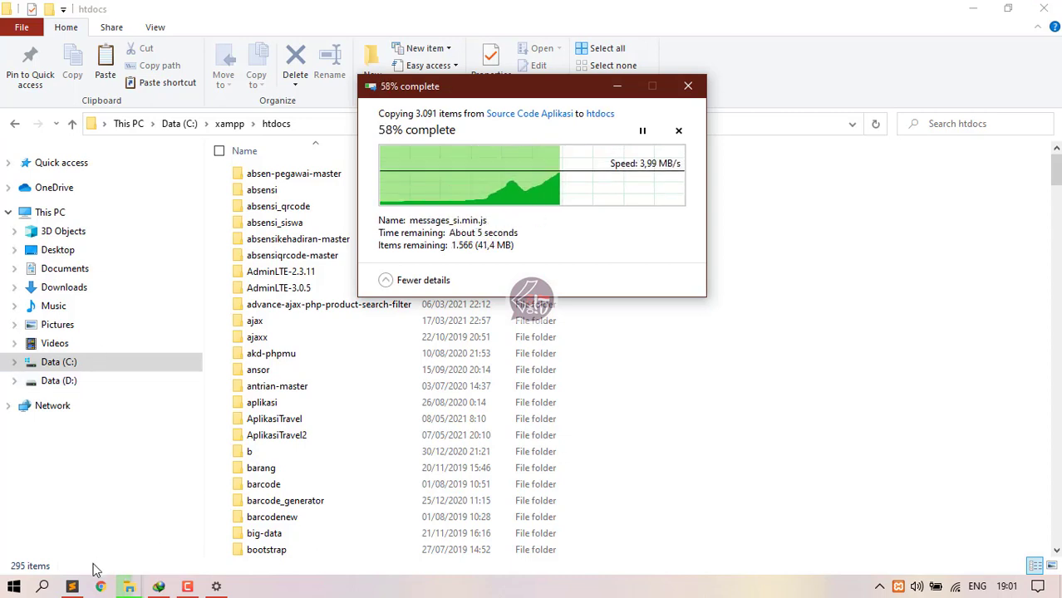
# Step: In Sublime Text, select the Demo Aplikasi EKTA PARTAI title line and shrink the text size
pyautogui.click(73, 586)
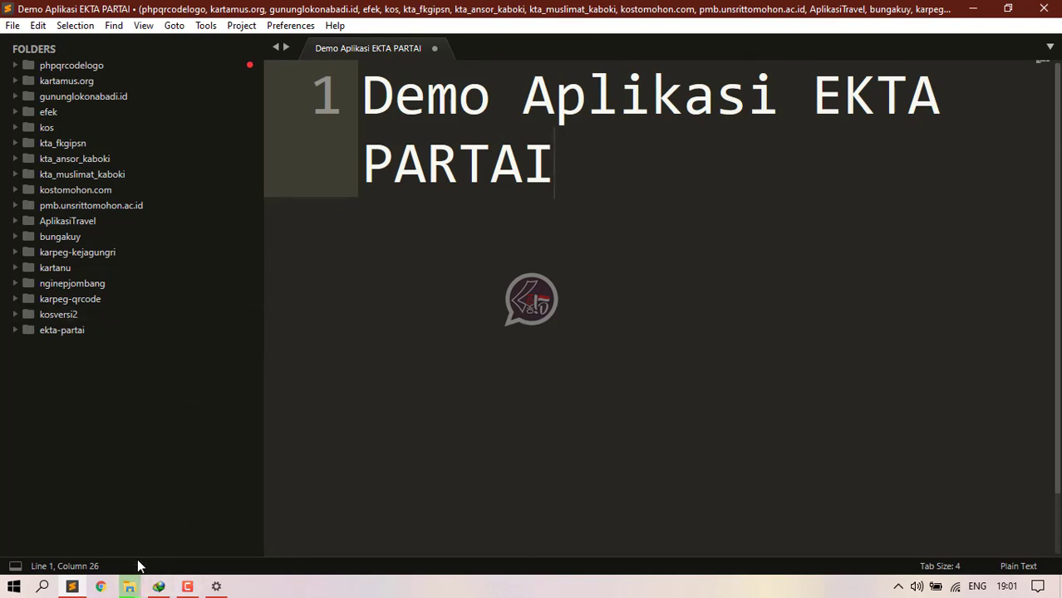
pyautogui.moveTo(555, 170); pyautogui.dragTo(343, 122)
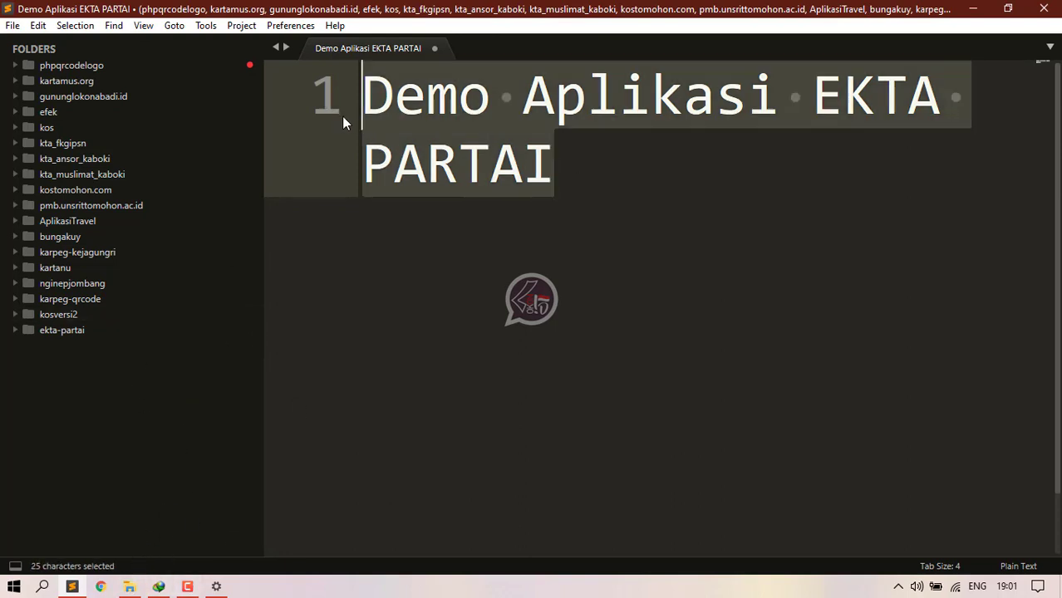
pyautogui.hotkey('ctrl', '-')
pyautogui.hotkey('ctrl', '-')
pyautogui.hotkey('ctrl', '-')
pyautogui.hotkey('ctrl', '-')
pyautogui.click(129, 586)
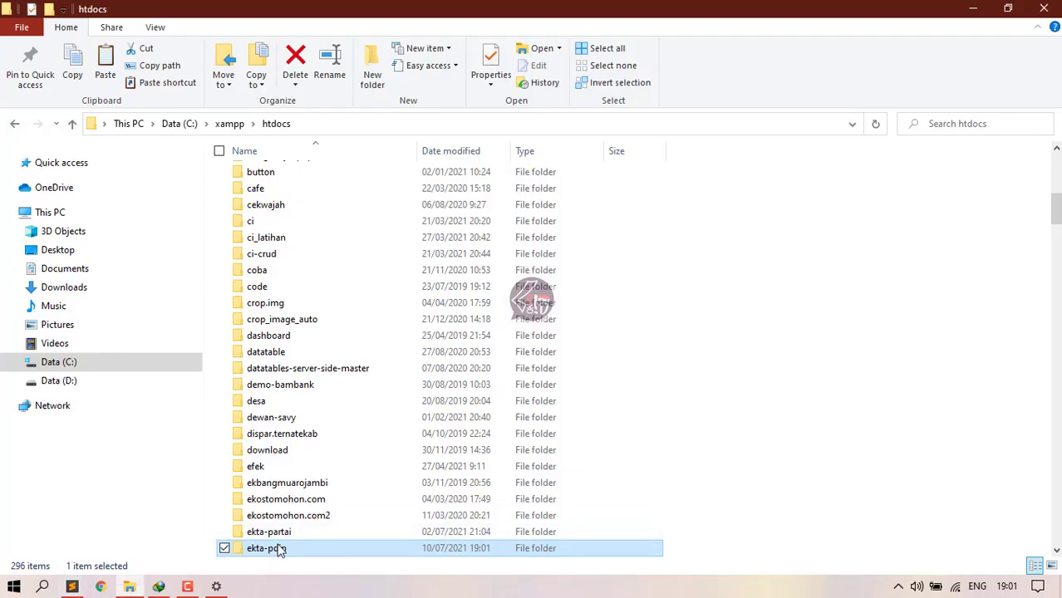
# Step: Load localhost/phpmyadmin in Chrome and open the Basis data database list
pyautogui.click(100, 586)
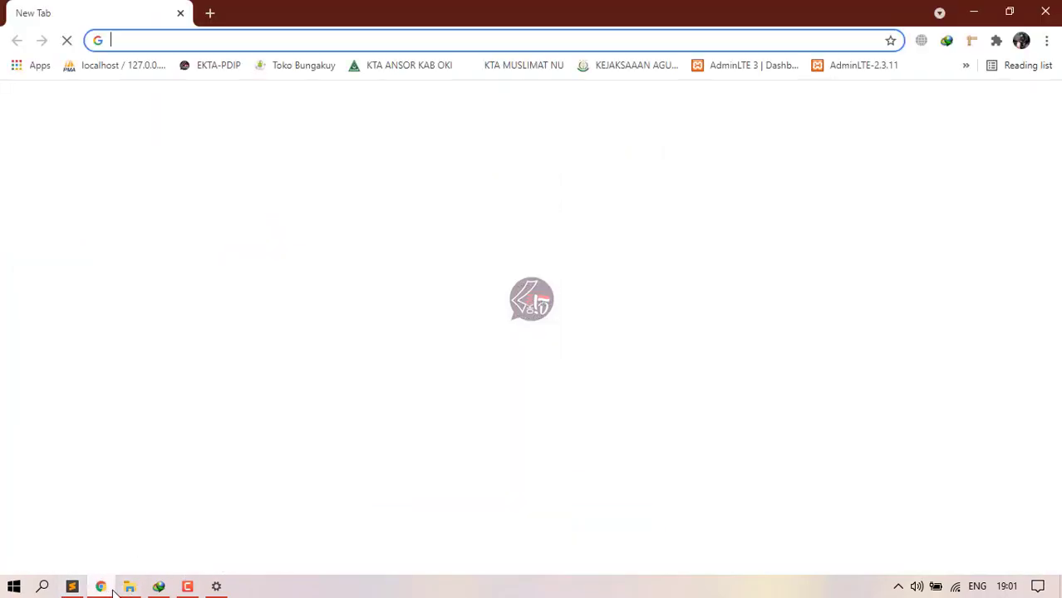
pyautogui.write('l')
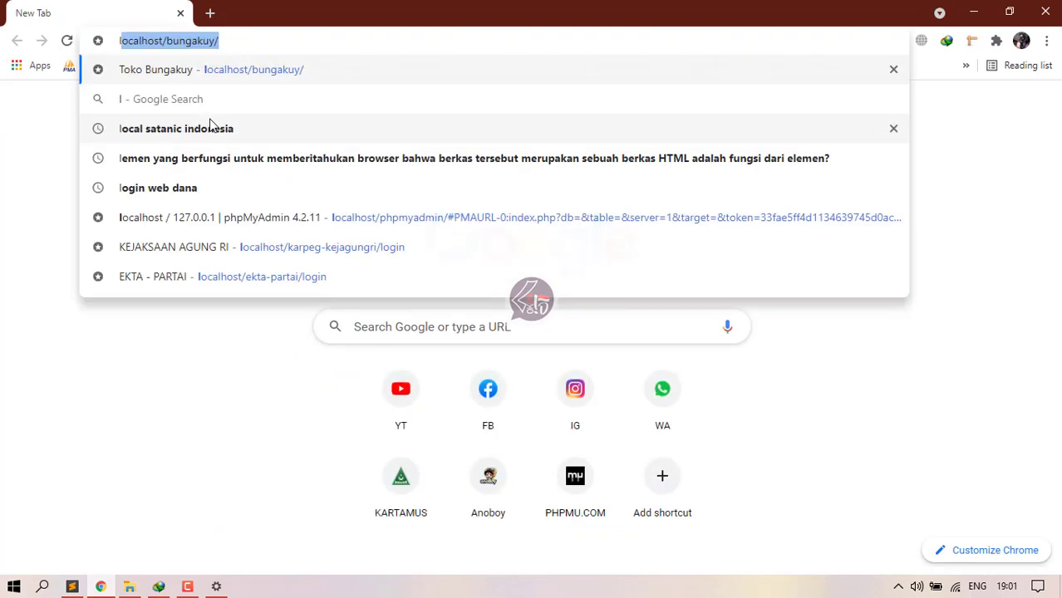
pyautogui.press('BackSpace')
pyautogui.press('BackSpace')
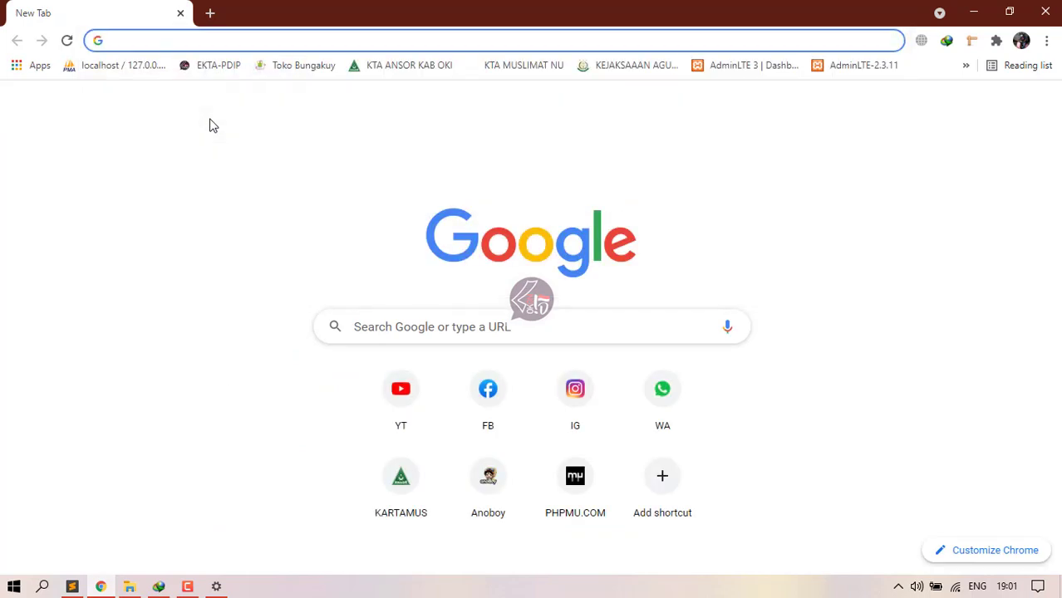
pyautogui.write('localhl')
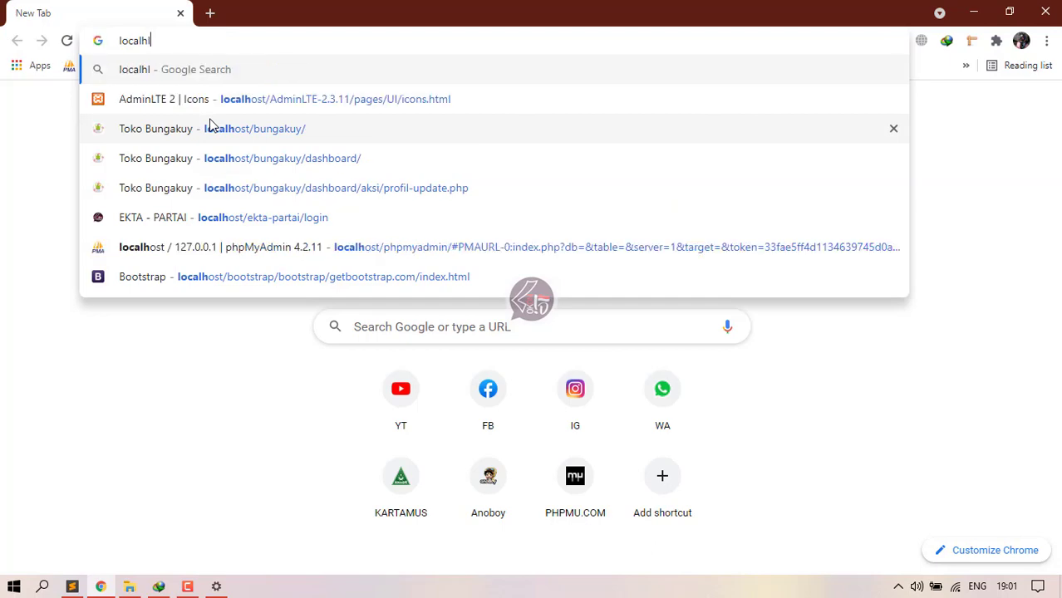
pyautogui.press('BackSpace')
pyautogui.press('BackSpace')
pyautogui.write('hos')
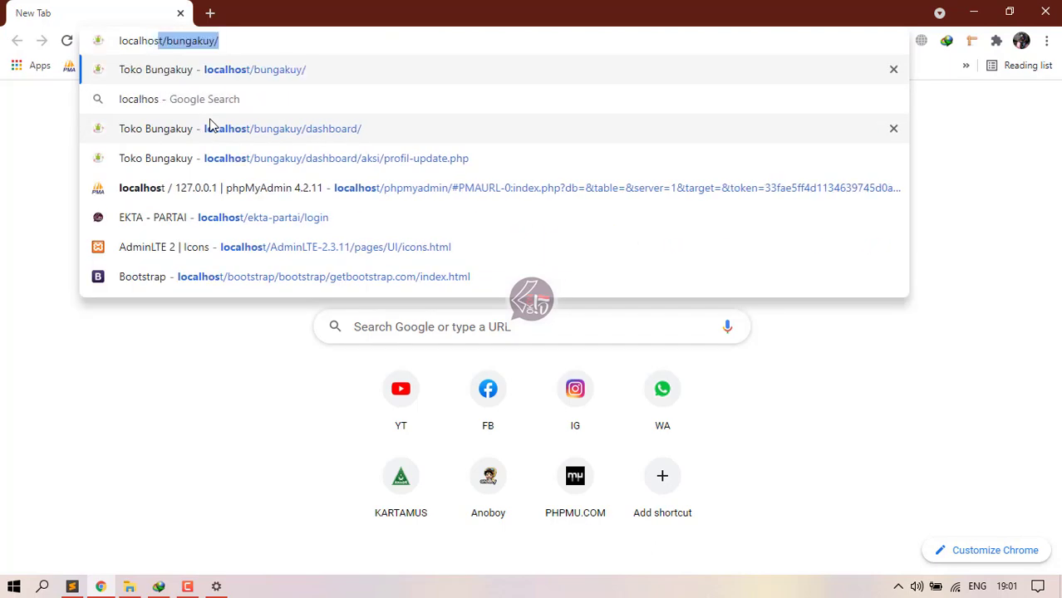
pyautogui.write('t/php')
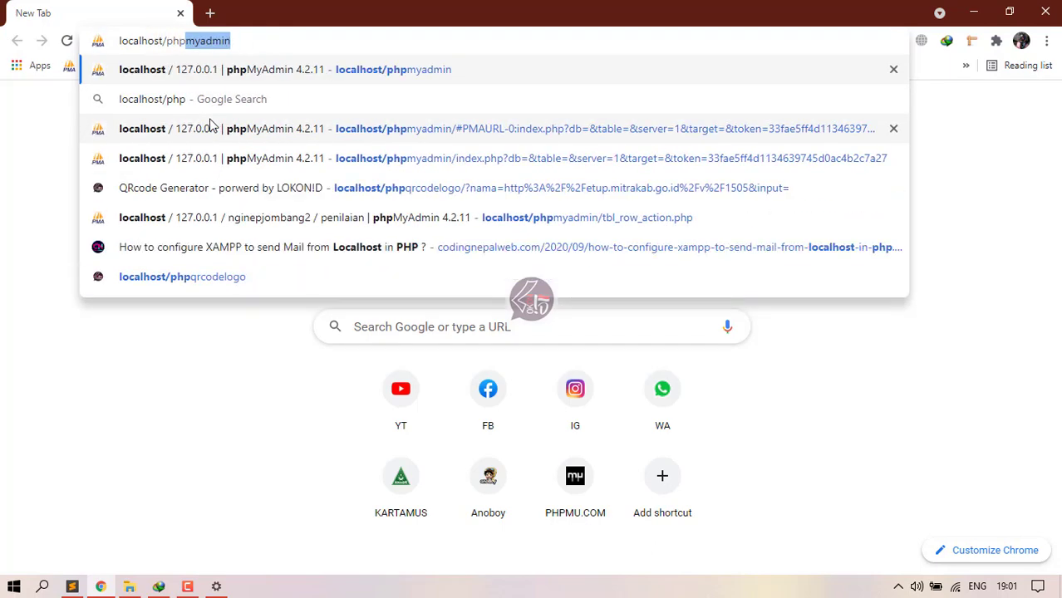
pyautogui.press('Return')
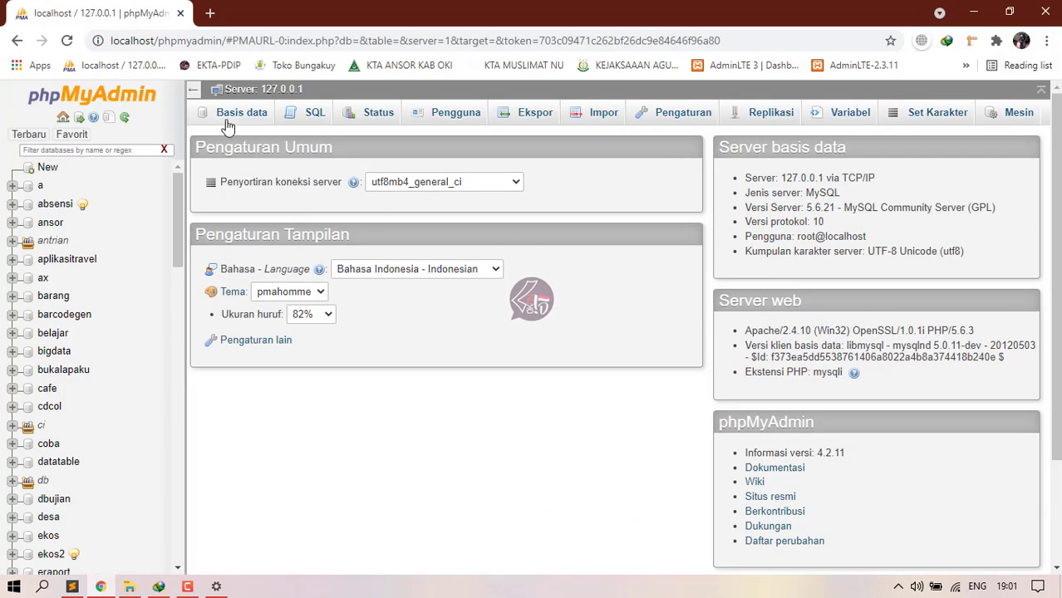
pyautogui.click(229, 123)
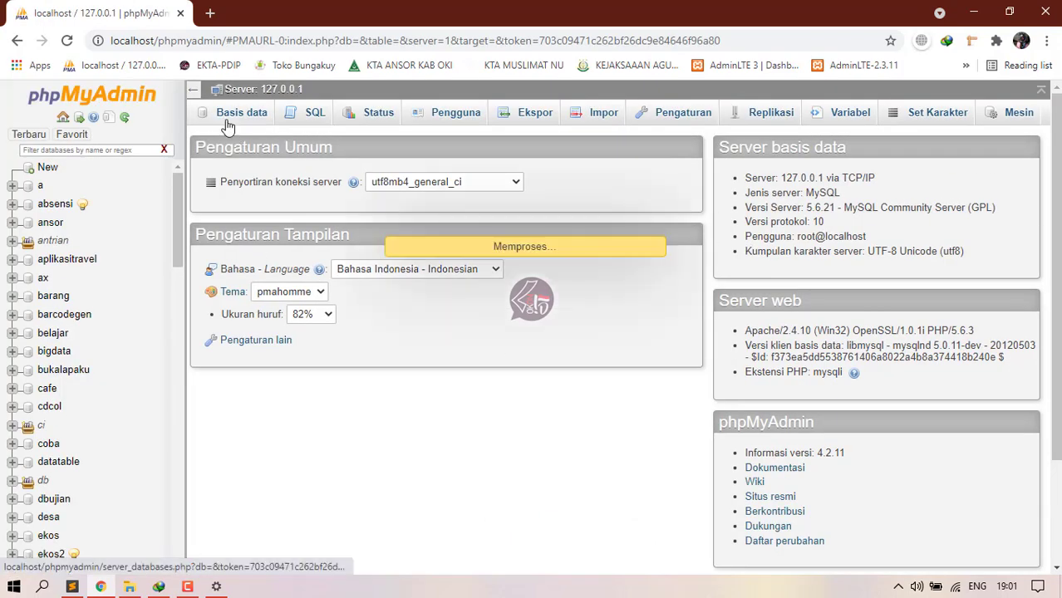
# Step: Create a database named ekta-pdip, select it, and go to its Import page
pyautogui.click(259, 226)
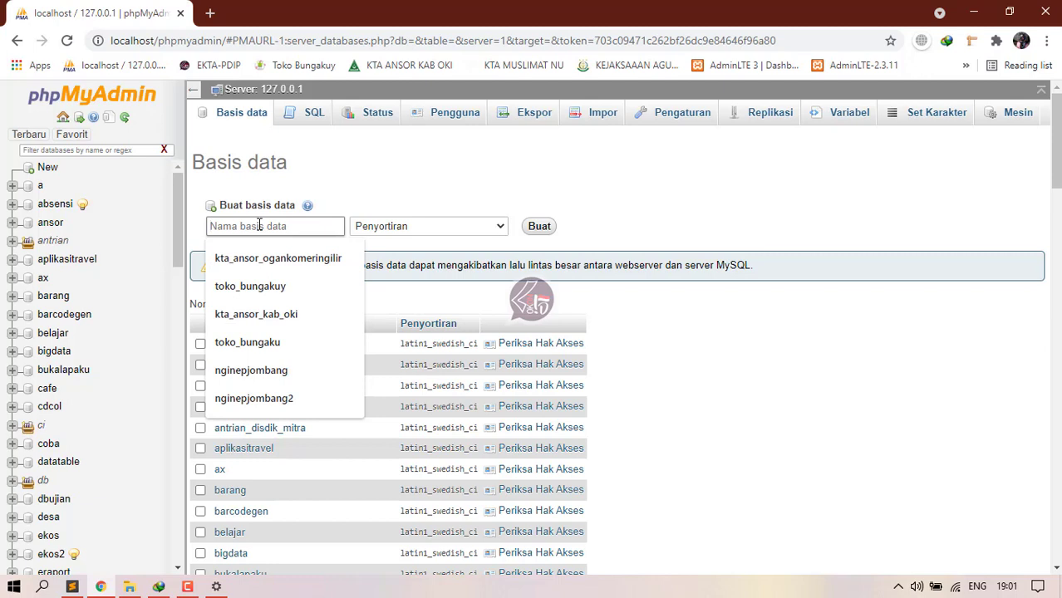
pyautogui.write('ekta-pdip')
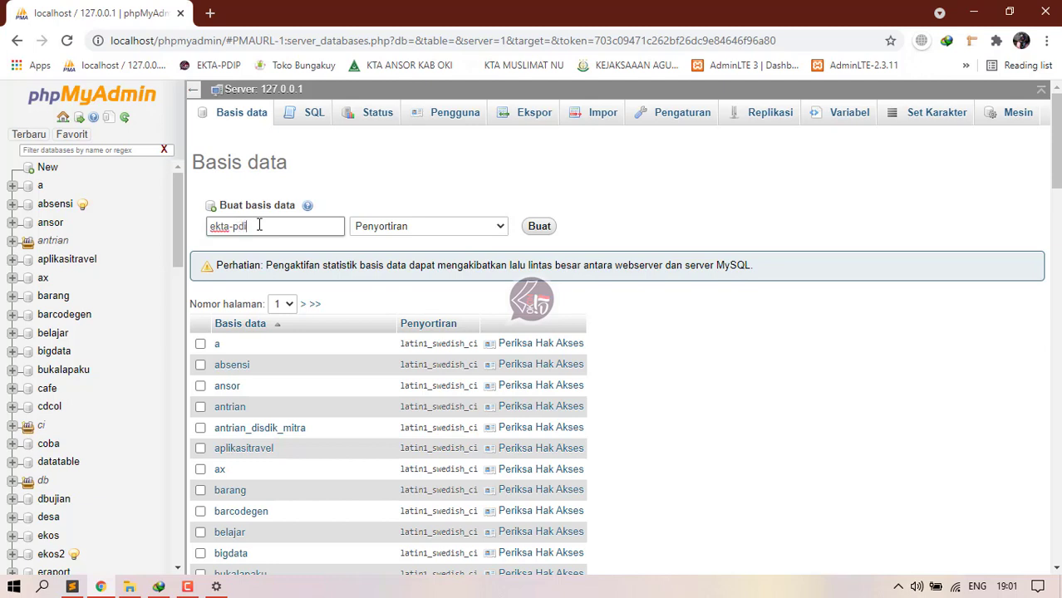
pyautogui.click(539, 227)
pyautogui.scroll(-10, 415, 283)
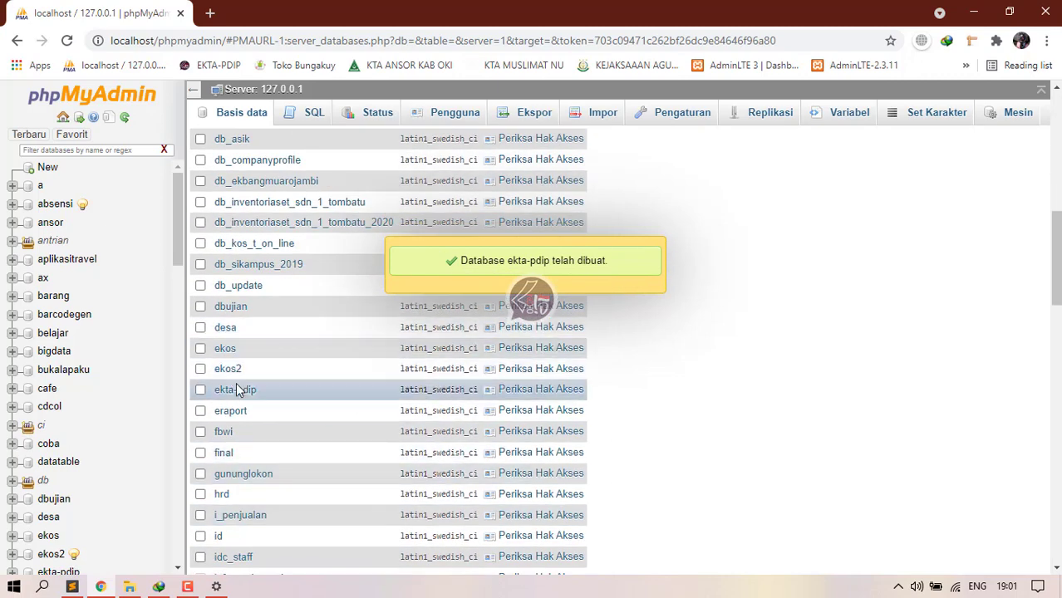
pyautogui.click(237, 390)
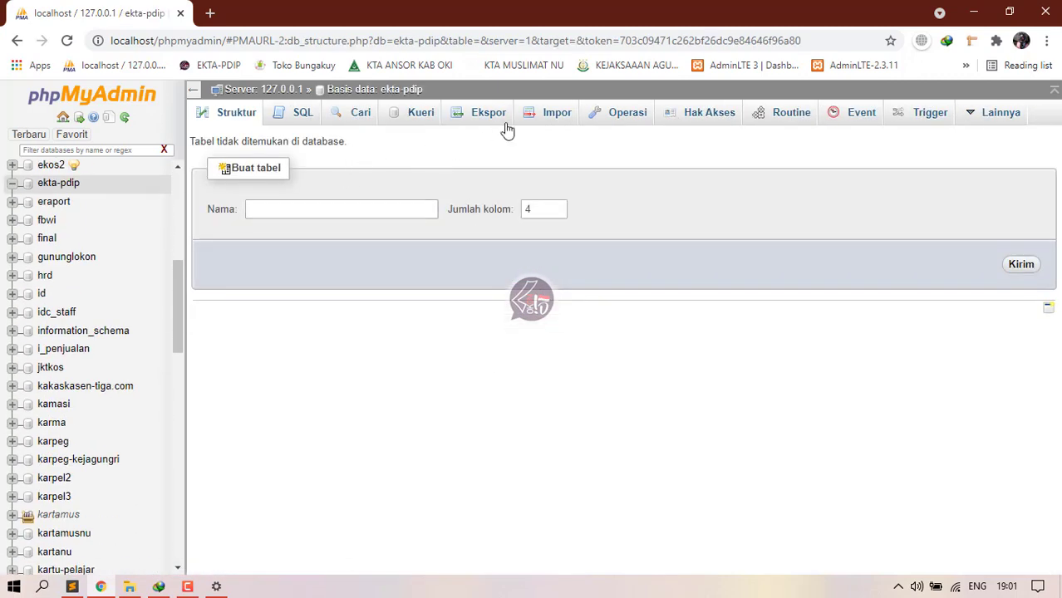
pyautogui.click(544, 121)
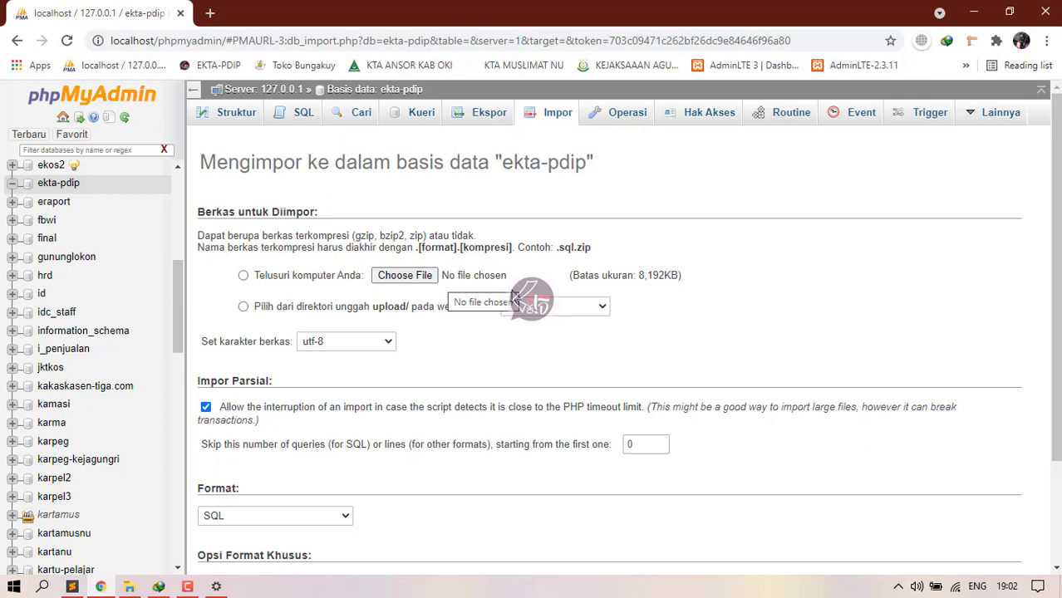
# Step: Open the import file picker and navigate to C:\xampp\htdocs
pyautogui.click(416, 276)
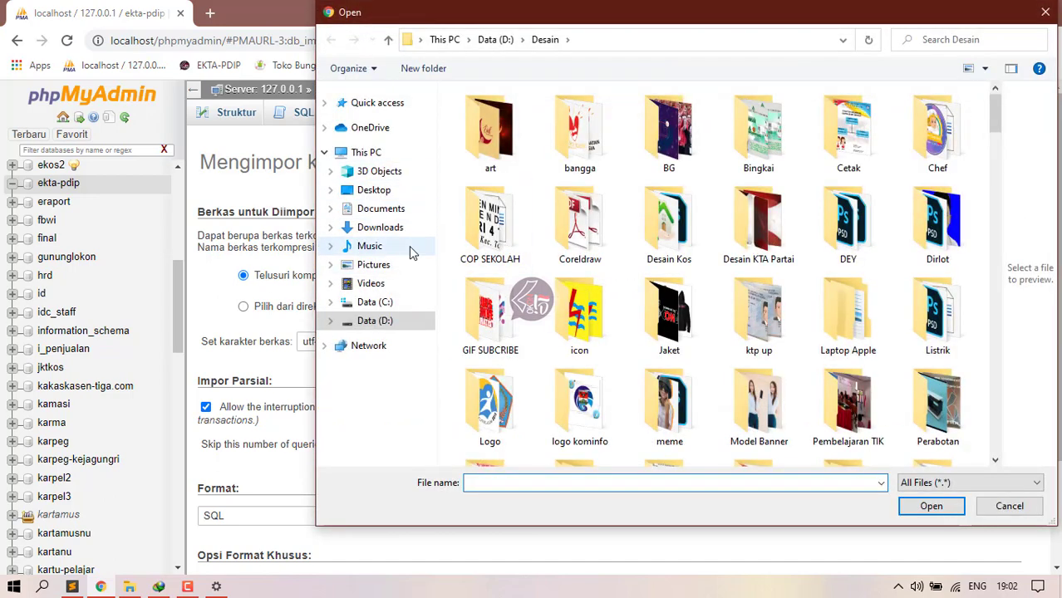
pyautogui.click(397, 305)
pyautogui.click(490, 264)
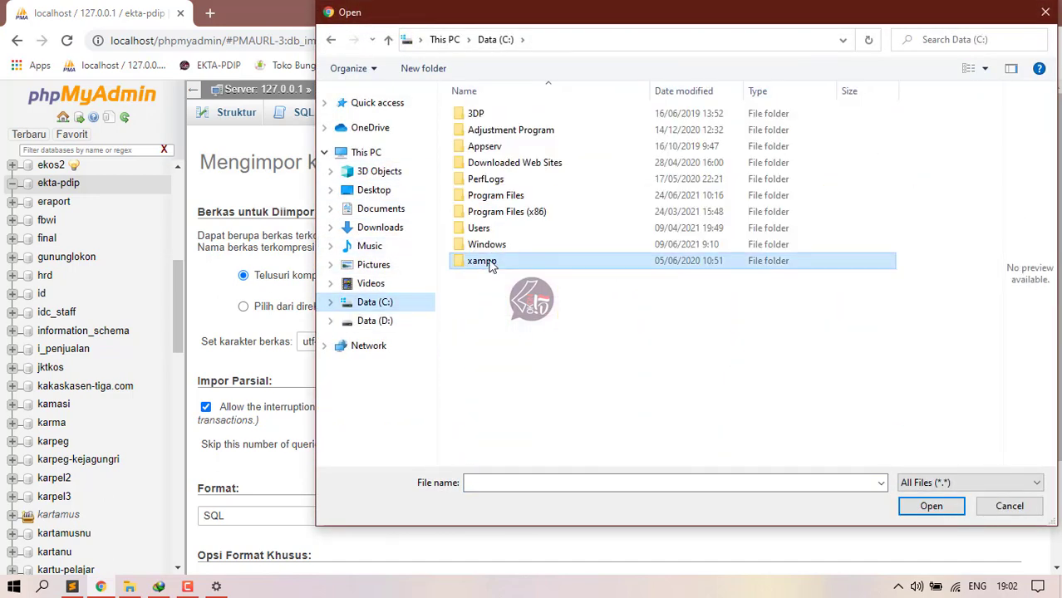
pyautogui.doubleClick(534, 265)
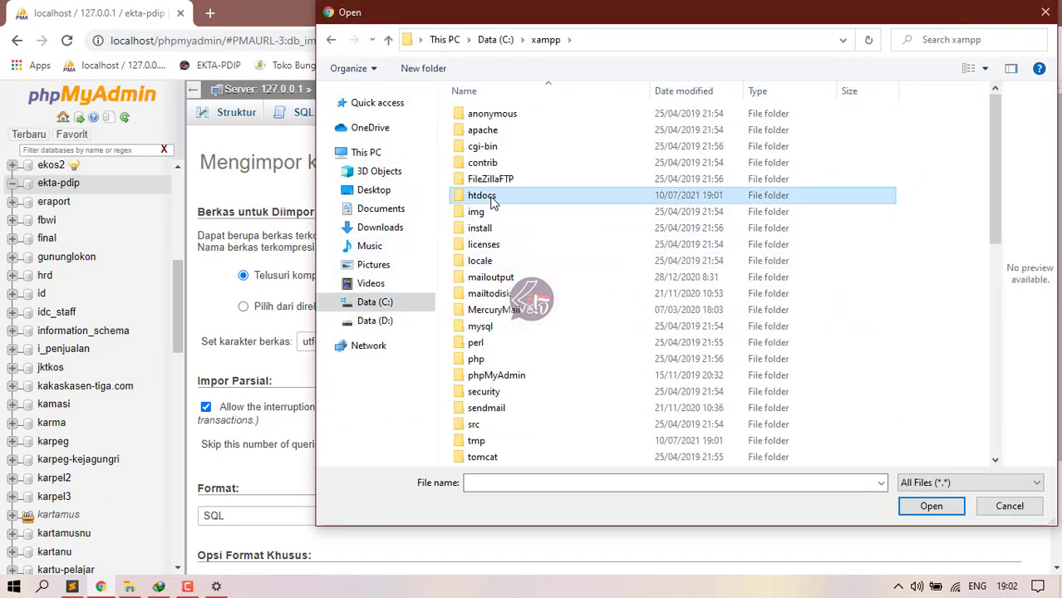
pyautogui.doubleClick(490, 197)
pyautogui.scroll(-4, 536, 370)
pyautogui.scroll(-3, 536, 370)
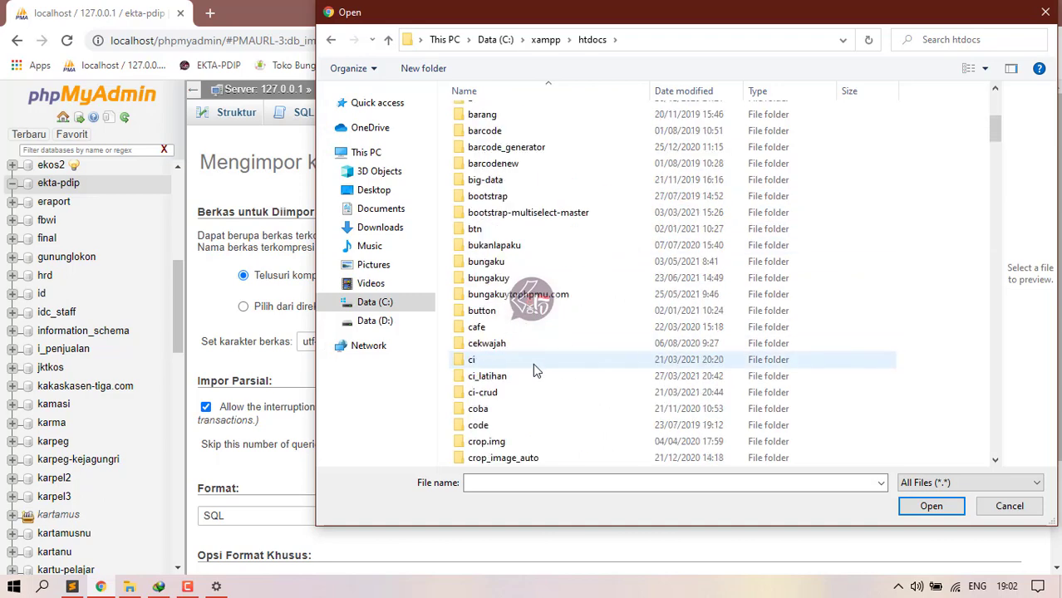
pyautogui.click(369, 302)
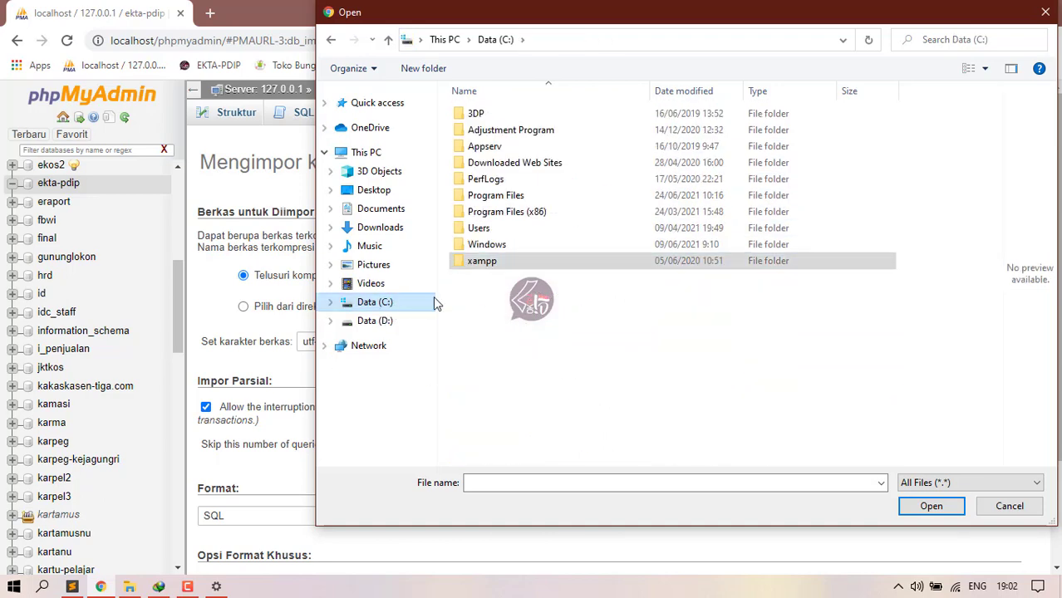
pyautogui.doubleClick(494, 261)
pyautogui.doubleClick(482, 196)
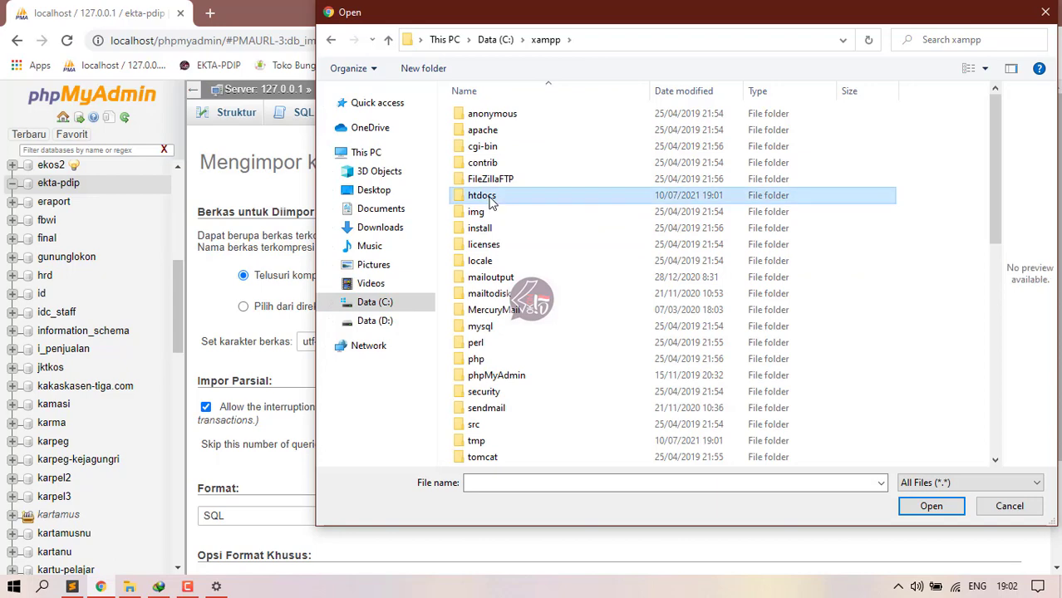
pyautogui.moveTo(994, 111); pyautogui.dragTo(995, 157)
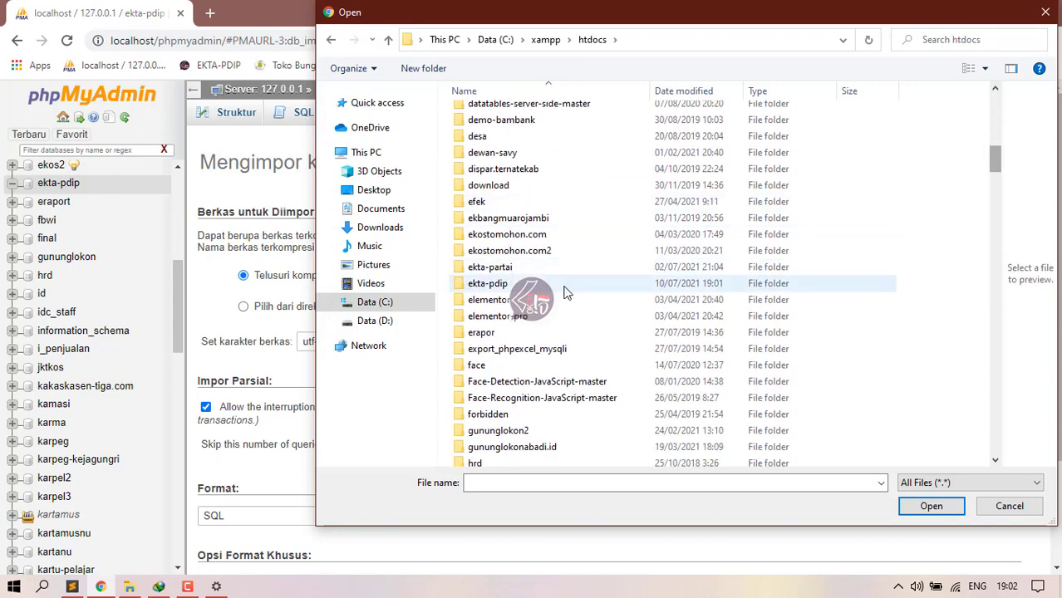
# Step: Go into ekta-pdip\ekta-partai\database and choose partai.sql as the import file
pyautogui.click(511, 285)
pyautogui.doubleClick(511, 285)
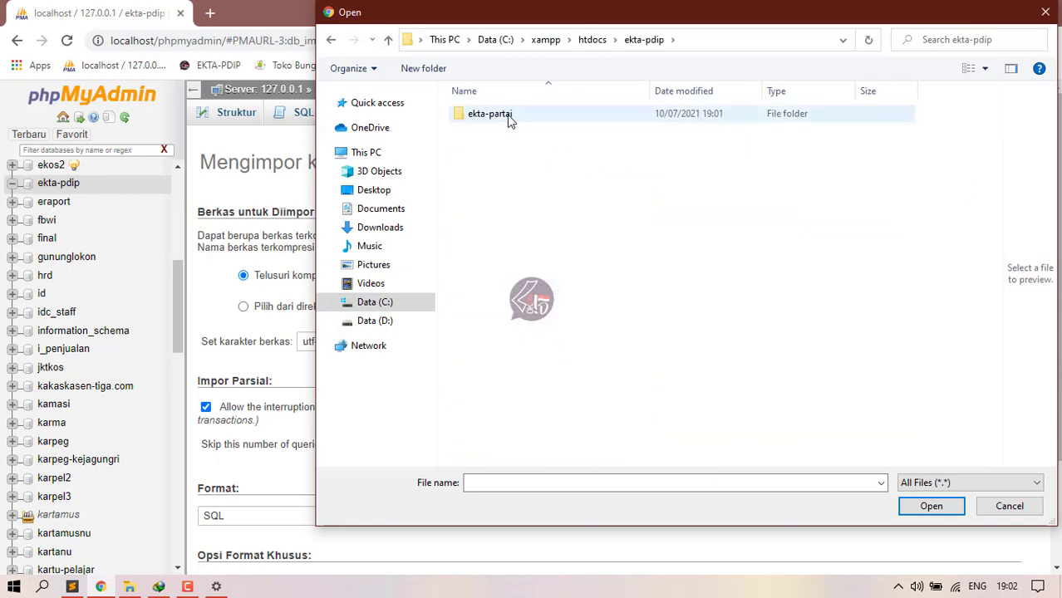
pyautogui.click(509, 121)
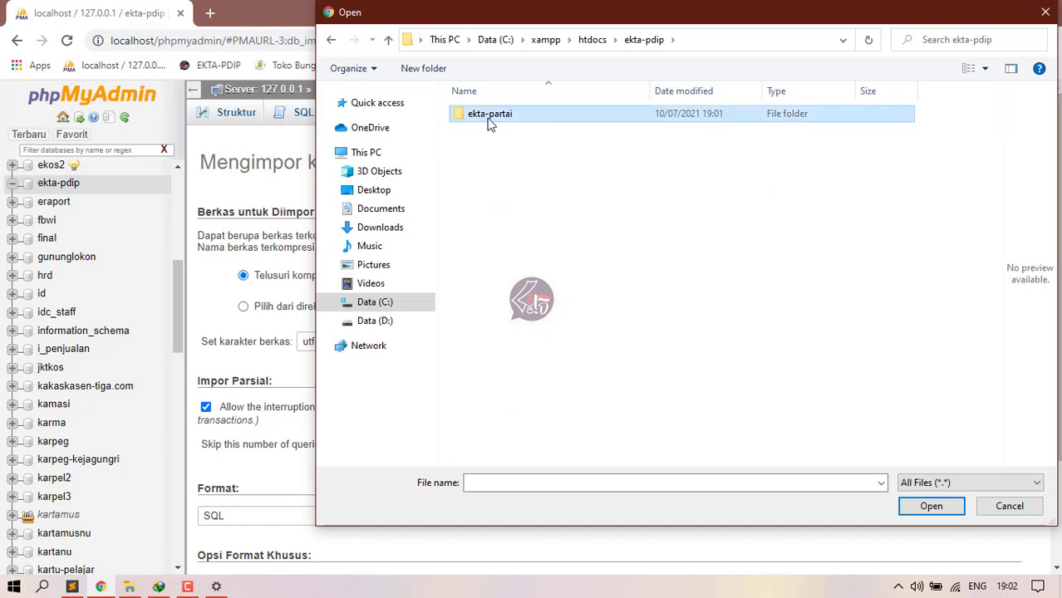
pyautogui.doubleClick(494, 121)
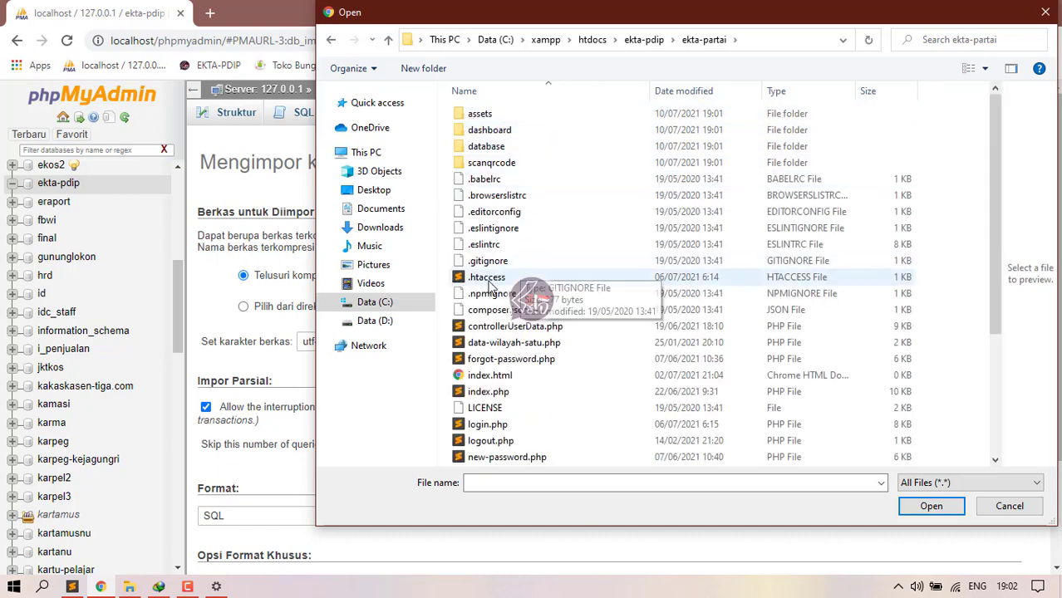
pyautogui.click(513, 149)
pyautogui.doubleClick(513, 149)
pyautogui.click(540, 116)
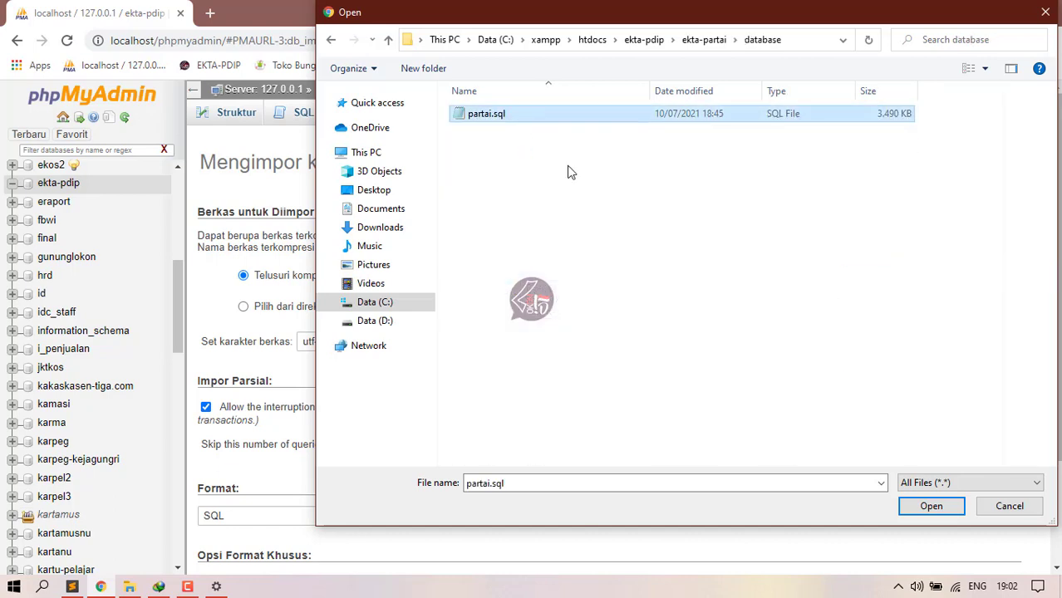
pyautogui.click(931, 507)
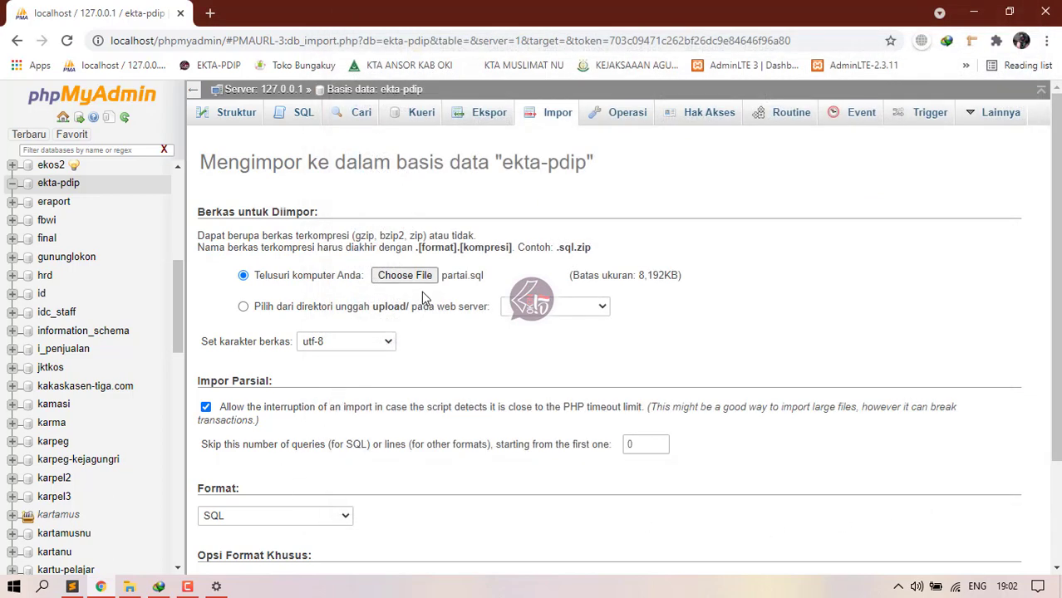
# Step: Re-select partai.sql and submit the import into ekta-pdip with Kirim
pyautogui.click(188, 587)
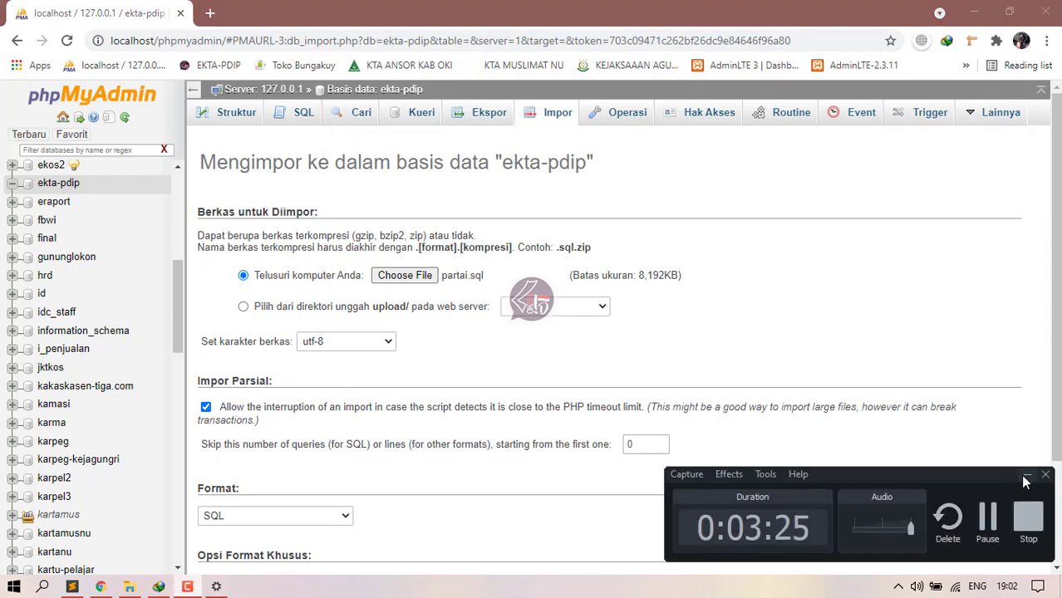
pyautogui.click(1025, 477)
pyautogui.click(402, 279)
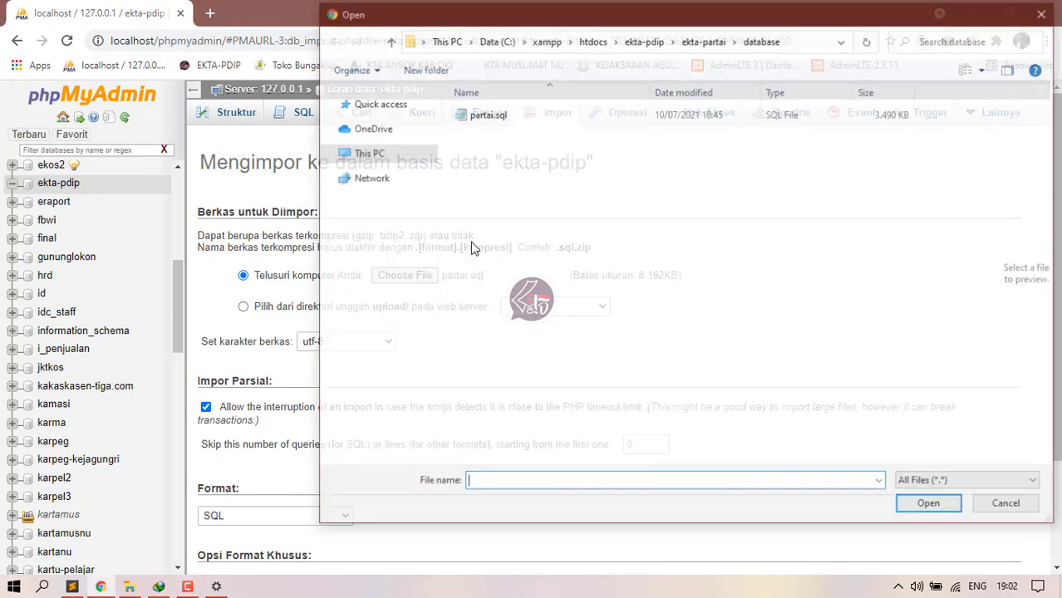
pyautogui.click(479, 117)
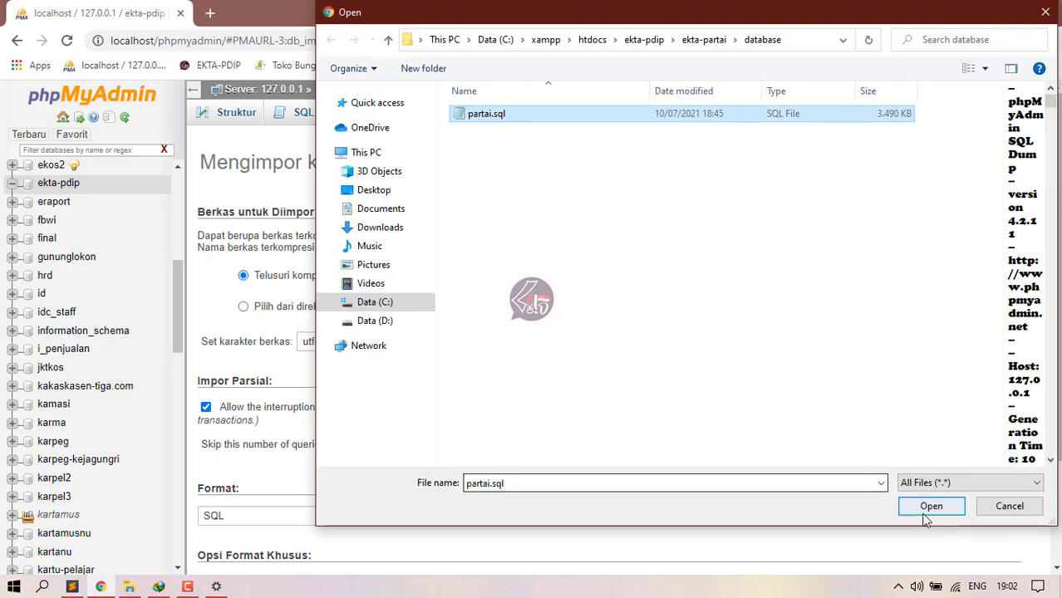
pyautogui.click(929, 508)
pyautogui.scroll(-2, 416, 395)
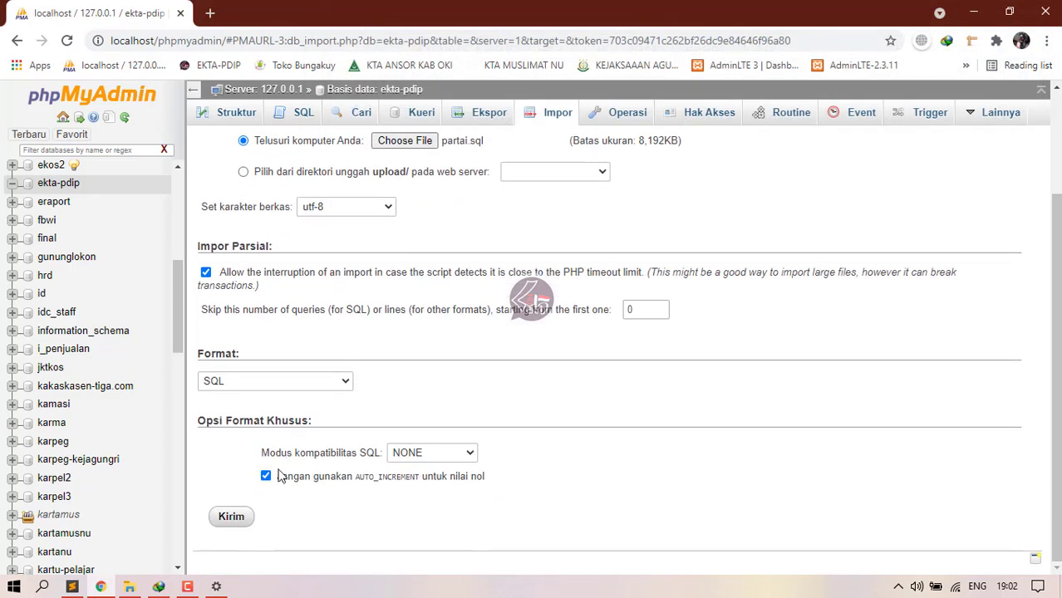
pyautogui.click(227, 520)
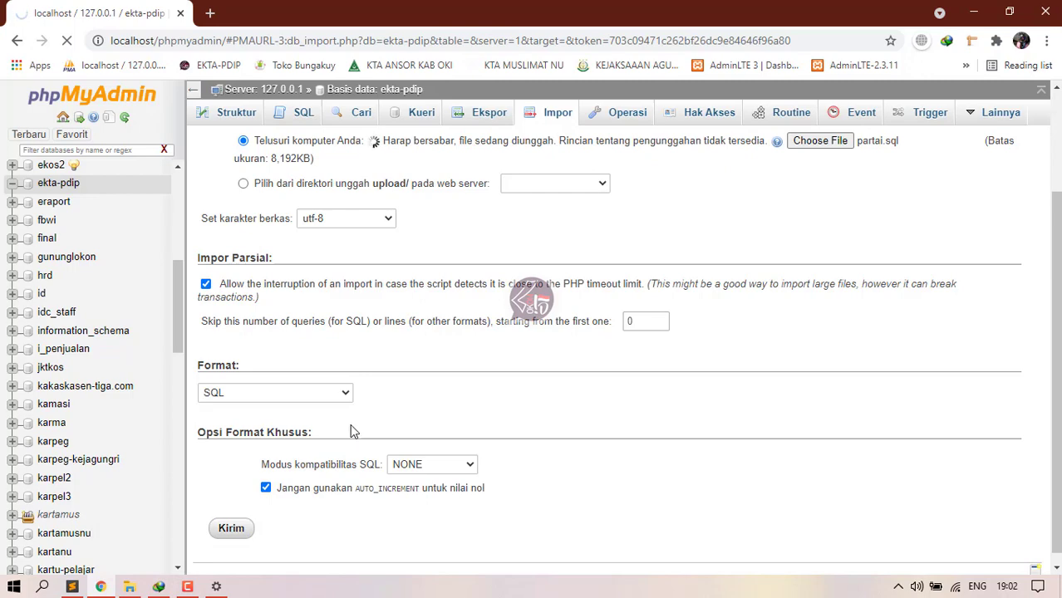
# Step: Cut everything inside ekta-partai and paste it directly into the ekta-pdip folder
pyautogui.click(129, 587)
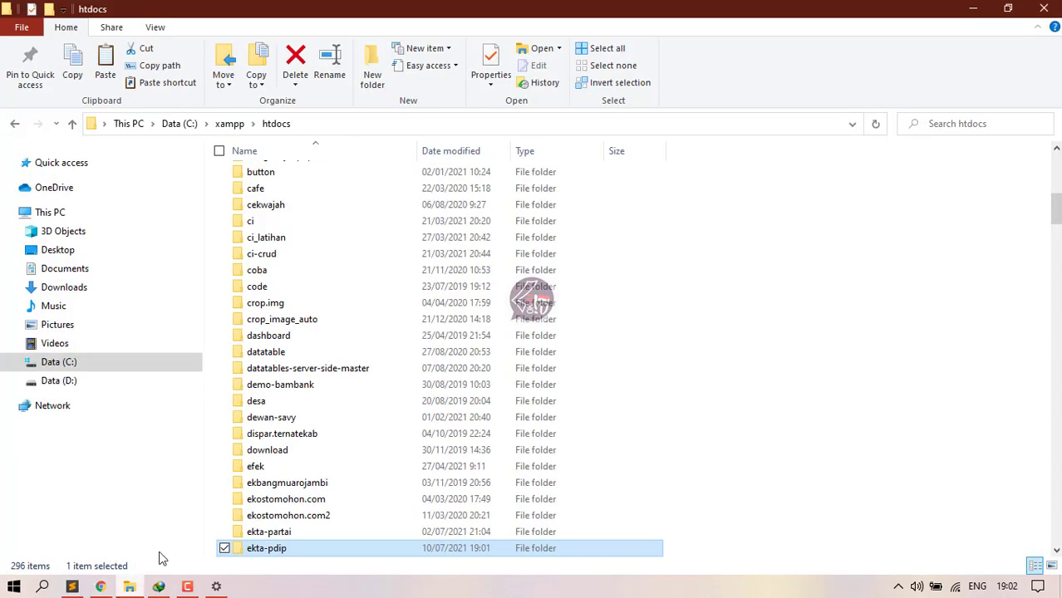
pyautogui.doubleClick(278, 550)
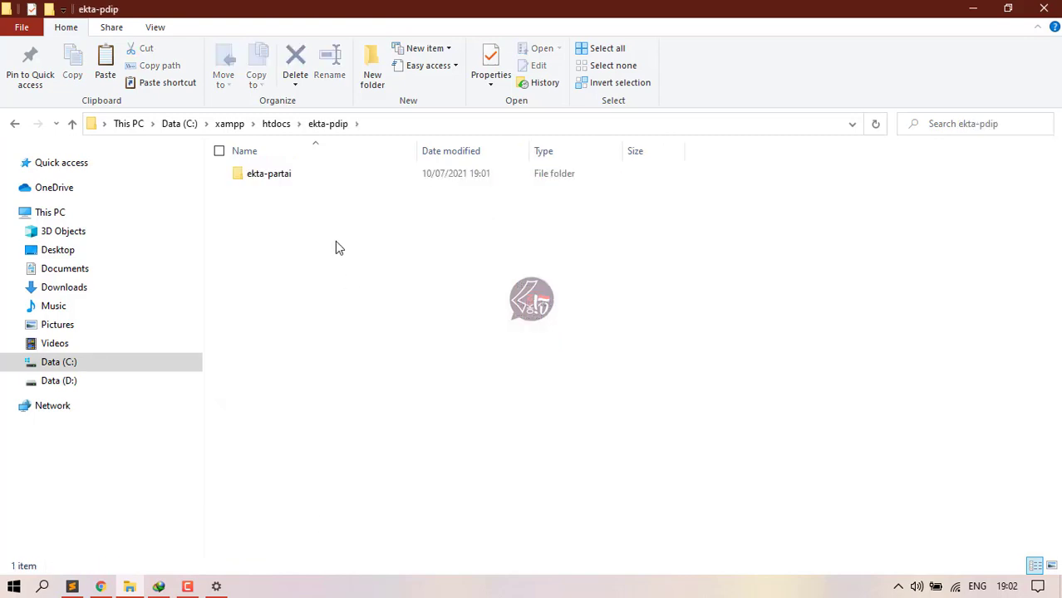
pyautogui.click(275, 179)
pyautogui.click(279, 175)
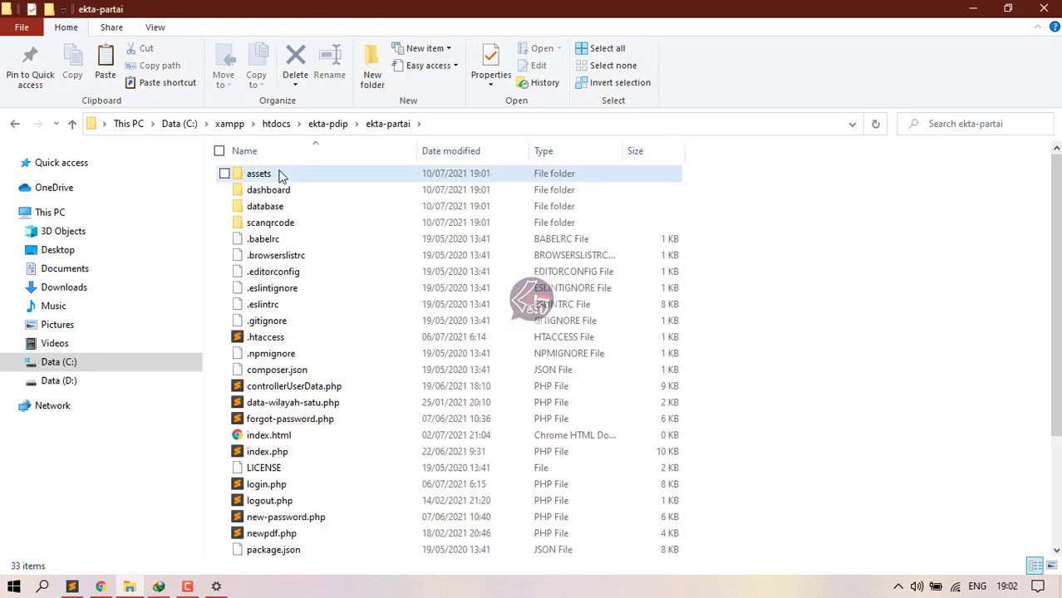
pyautogui.scroll(-3, 265, 373)
pyautogui.hotkey('ctrl', 'a')
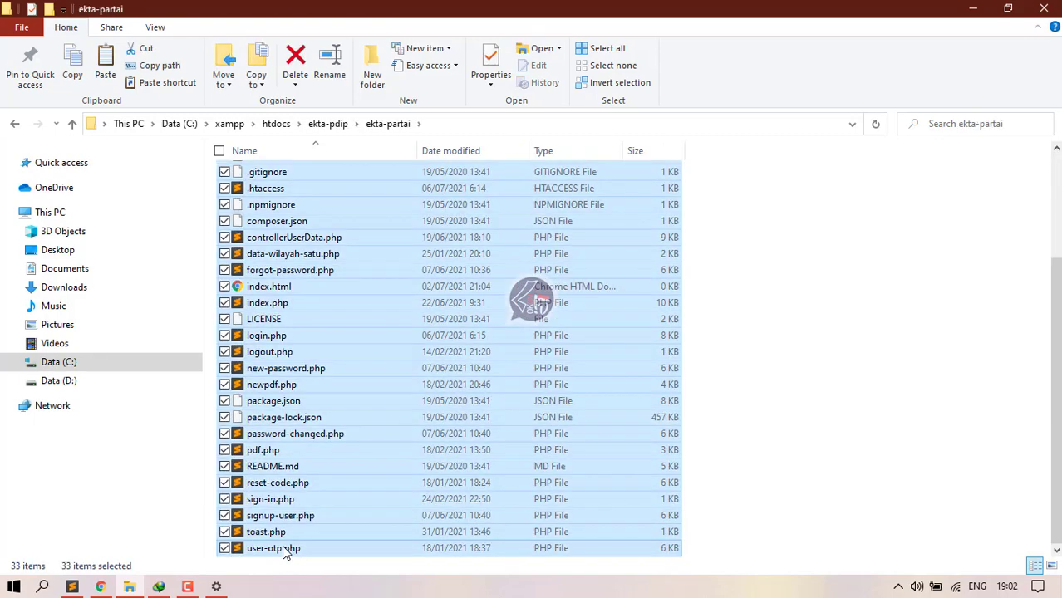
pyautogui.click(13, 123)
pyautogui.click(361, 406)
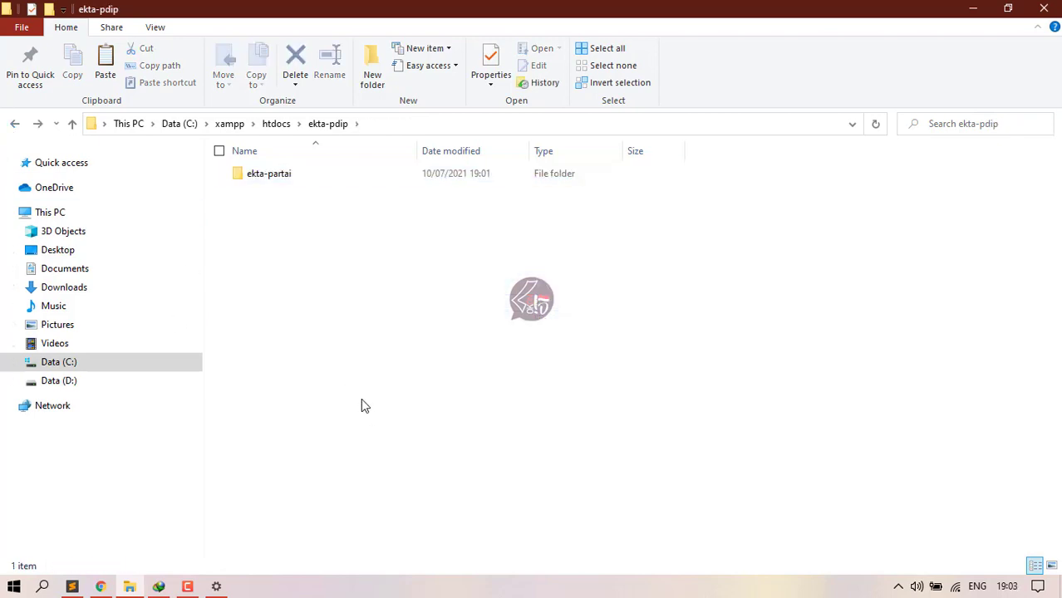
pyautogui.hotkey('ctrl', 'v')
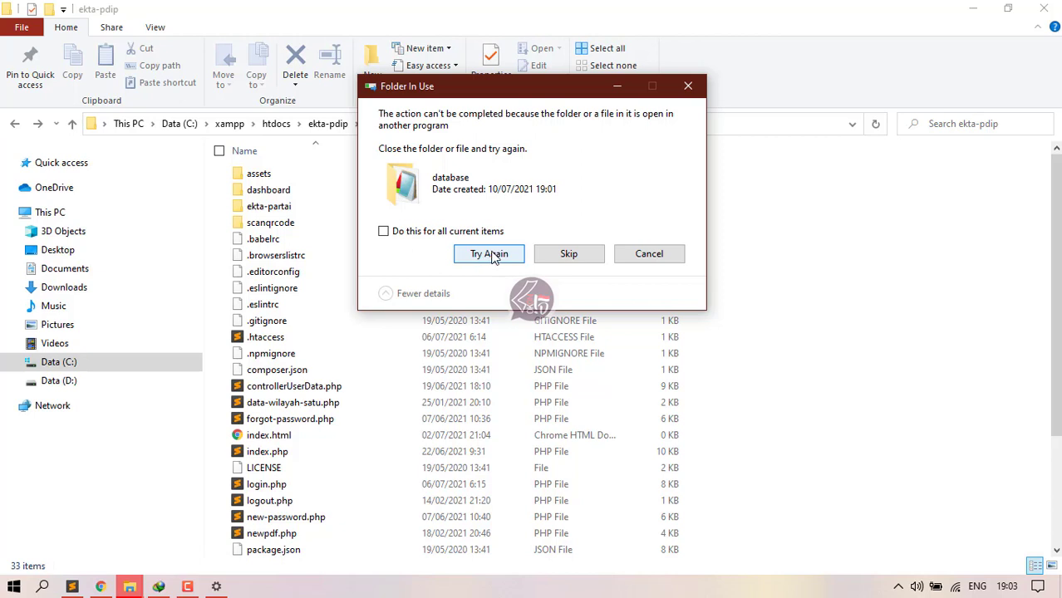
# Step: Retry moving the locked database folder, applying the choice to all items
pyautogui.click(382, 231)
pyautogui.click(486, 255)
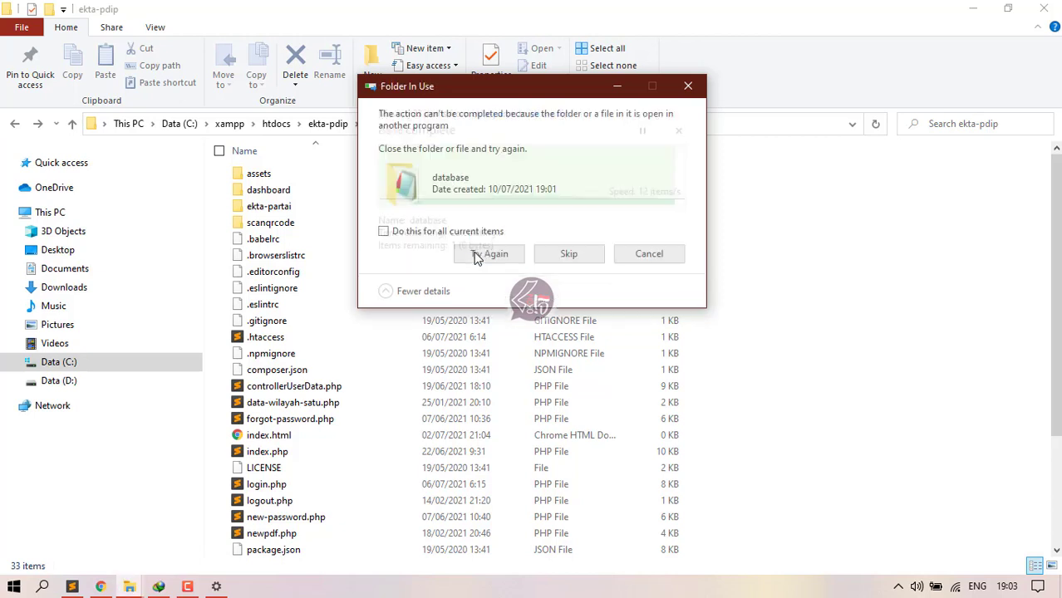
pyautogui.click(383, 231)
pyautogui.click(467, 260)
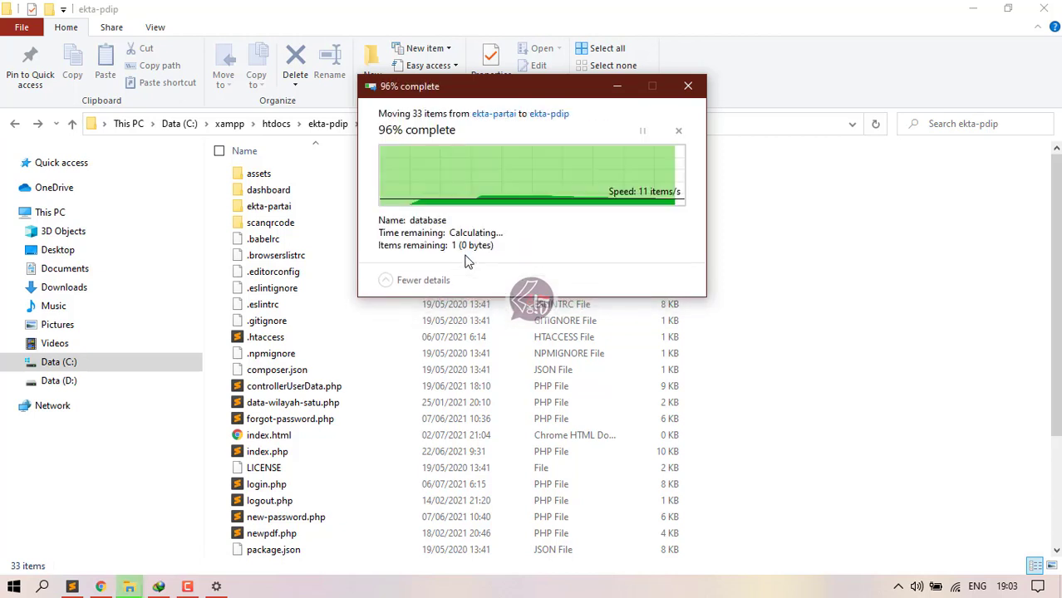
pyautogui.click(405, 237)
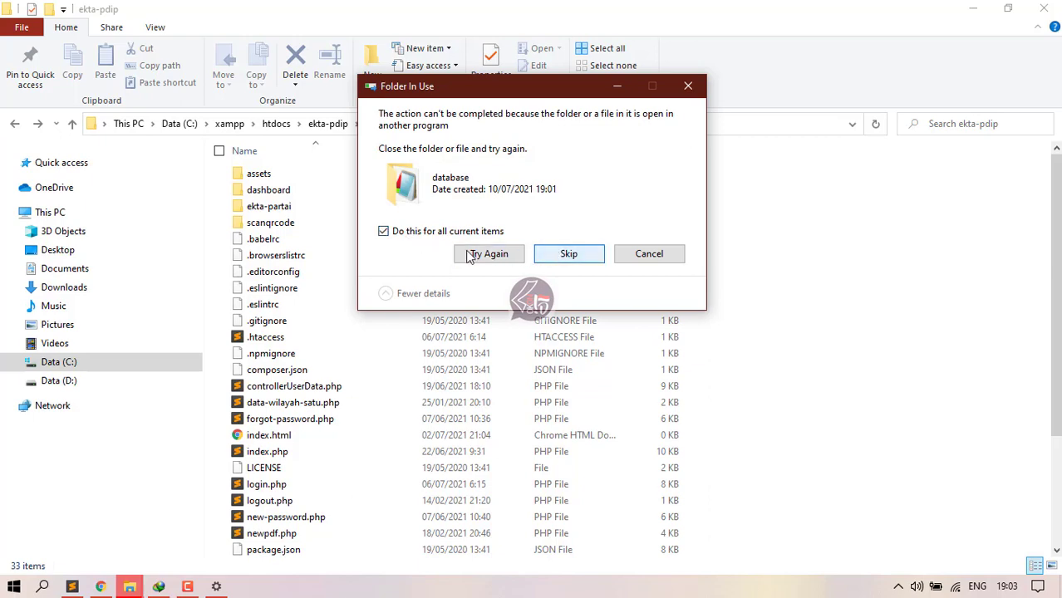
pyautogui.click(488, 254)
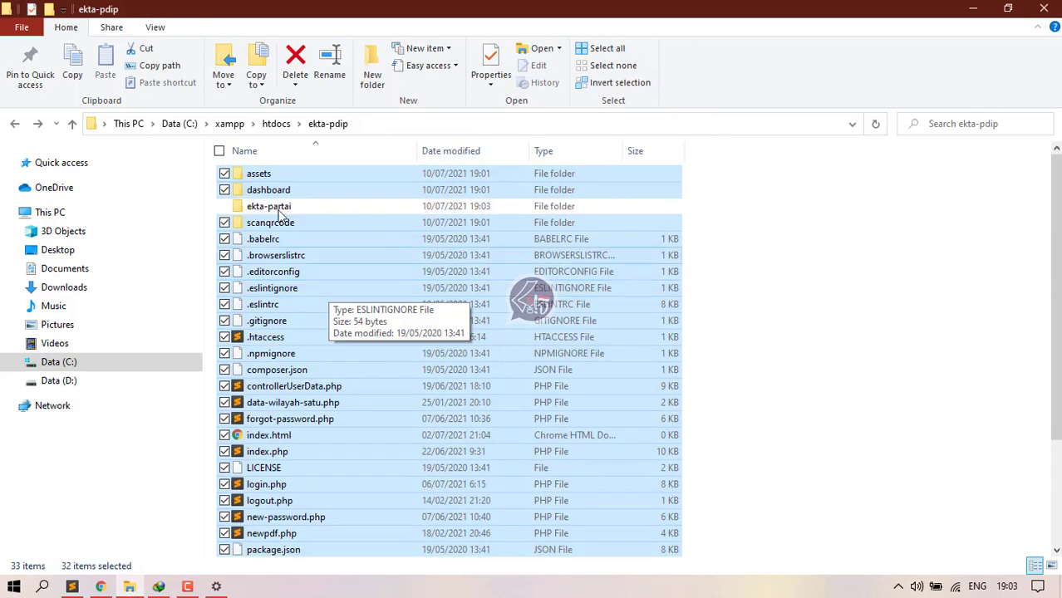
# Step: Move the leftover database folder from ekta-partai into ekta-pdip
pyautogui.click(281, 208)
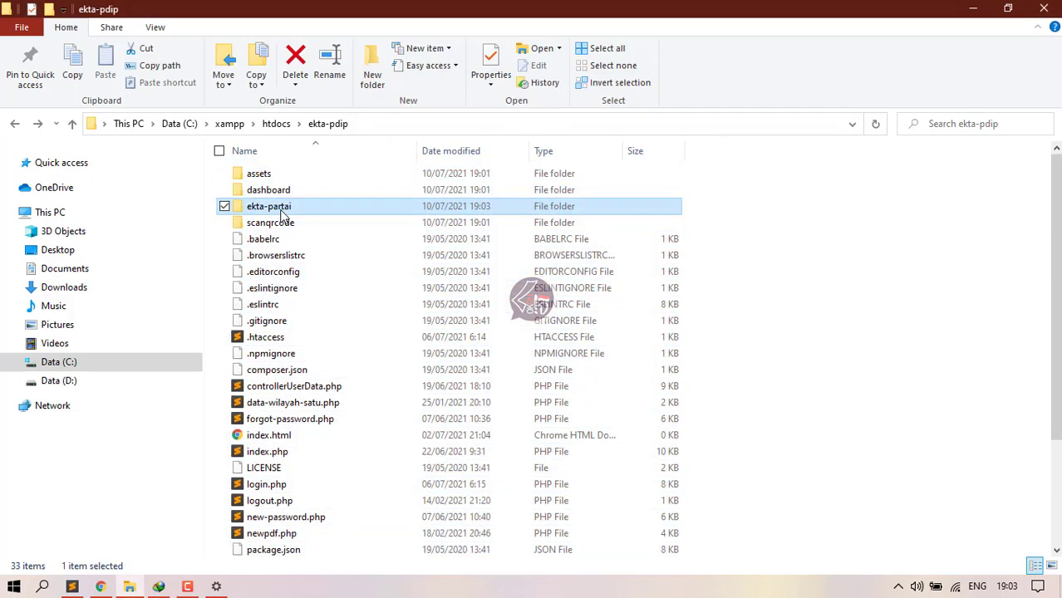
pyautogui.doubleClick(280, 212)
pyautogui.click(261, 176)
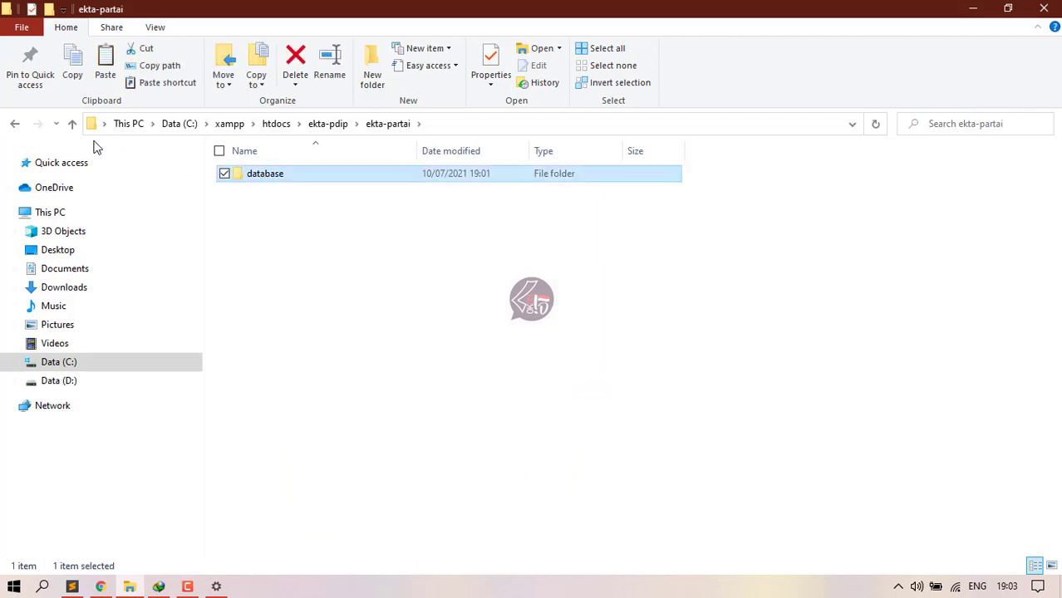
pyautogui.click(15, 124)
pyautogui.click(798, 258)
pyautogui.hotkey('ctrl', 'v')
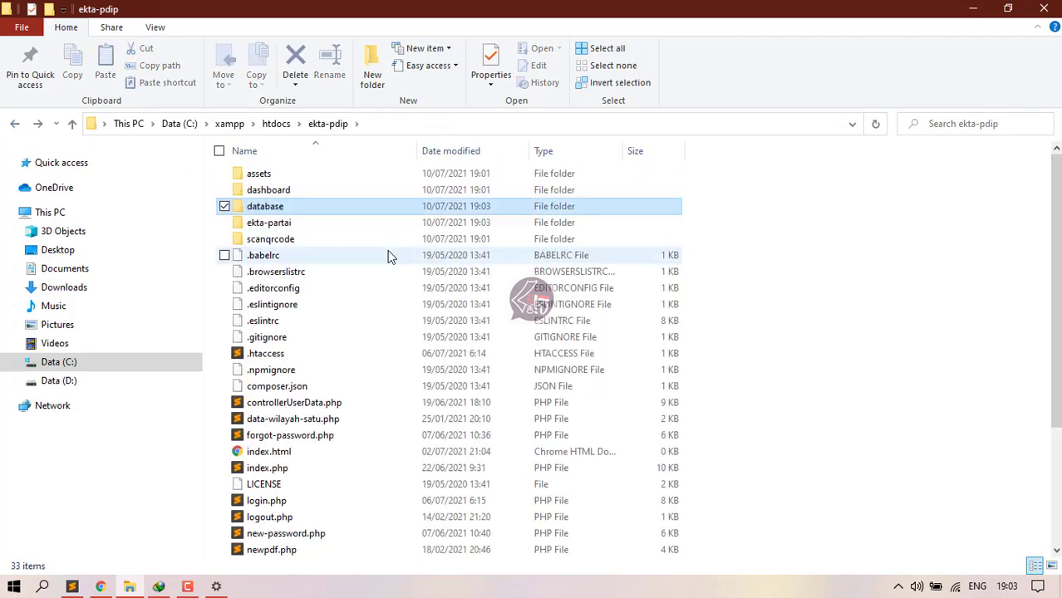
# Step: Check the upload in Chrome, then locate partai.sql in ekta-pdip's database folder
pyautogui.click(101, 587)
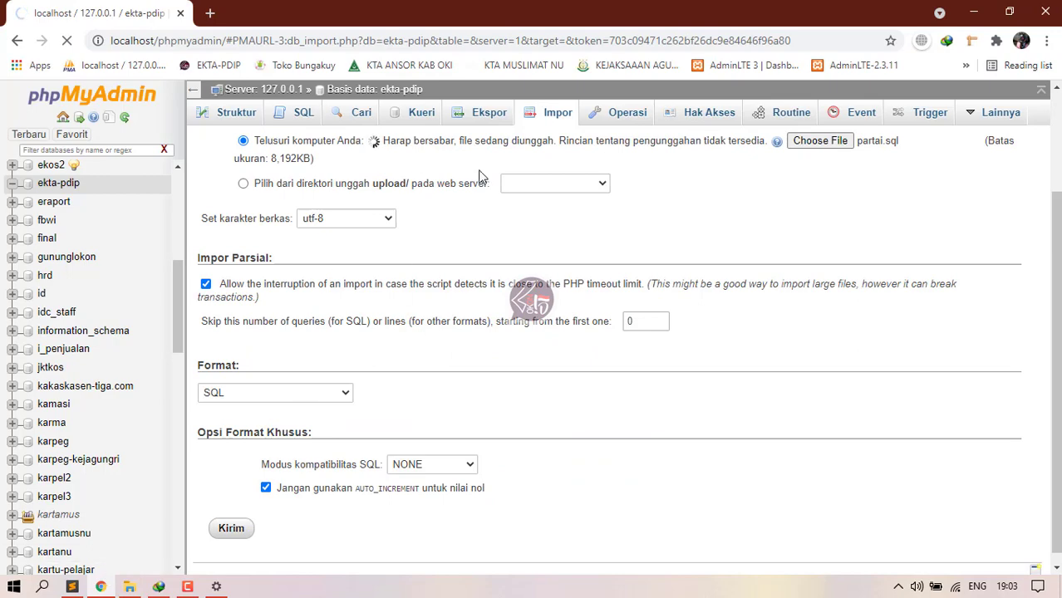
pyautogui.hotkey('alt', 'Tab')
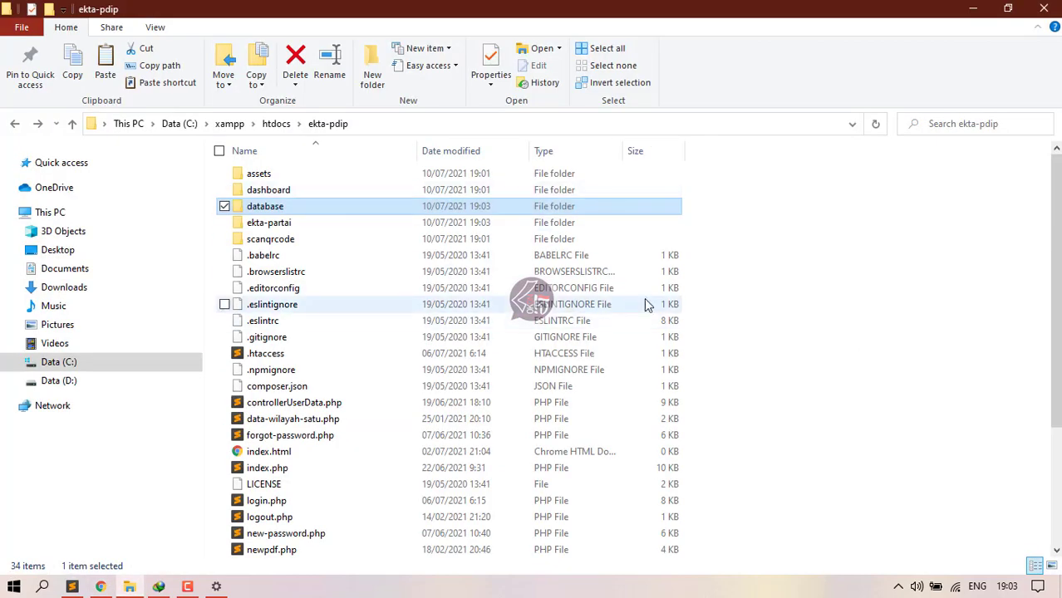
pyautogui.hotkey('alt', 'Tab')
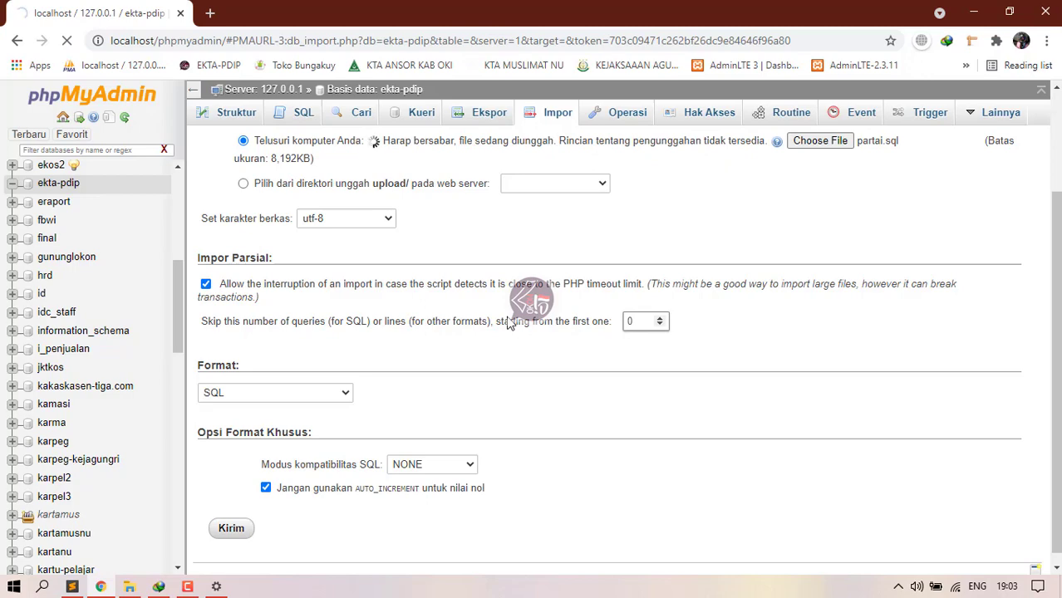
pyautogui.click(129, 587)
pyautogui.doubleClick(264, 207)
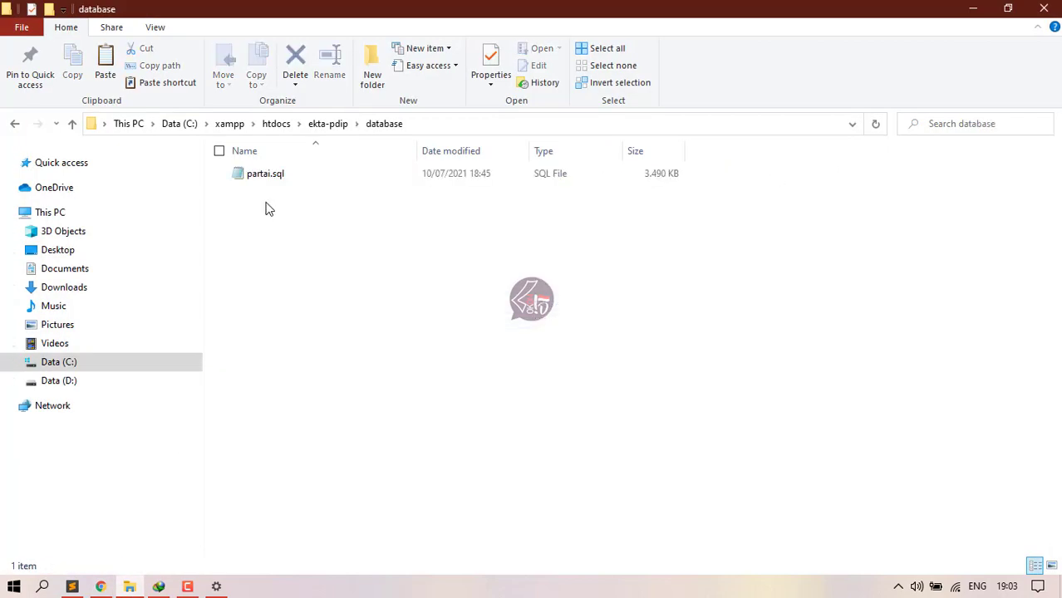
pyautogui.click(265, 174)
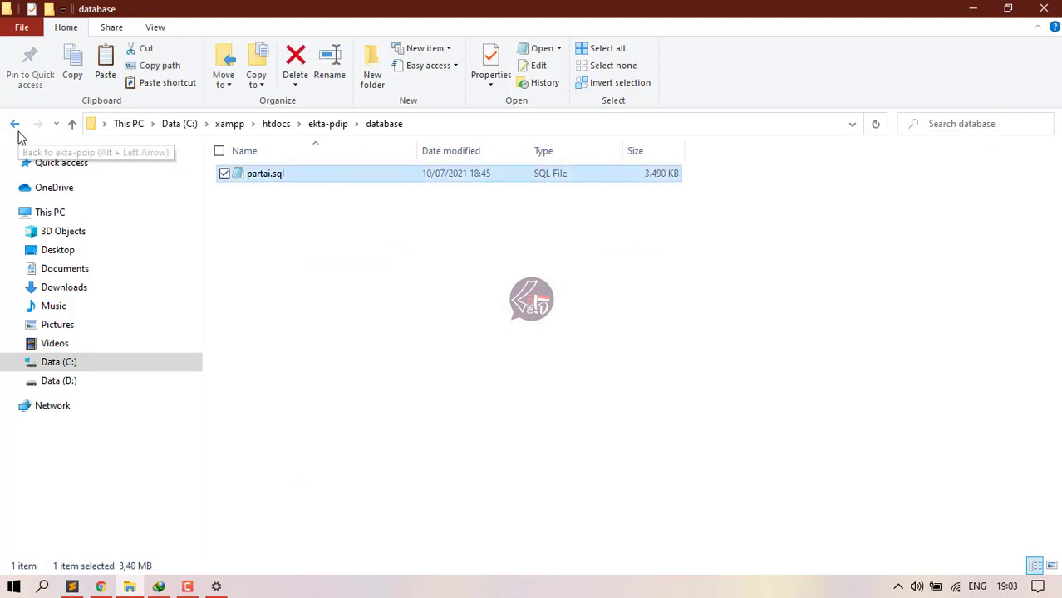
pyautogui.click(15, 124)
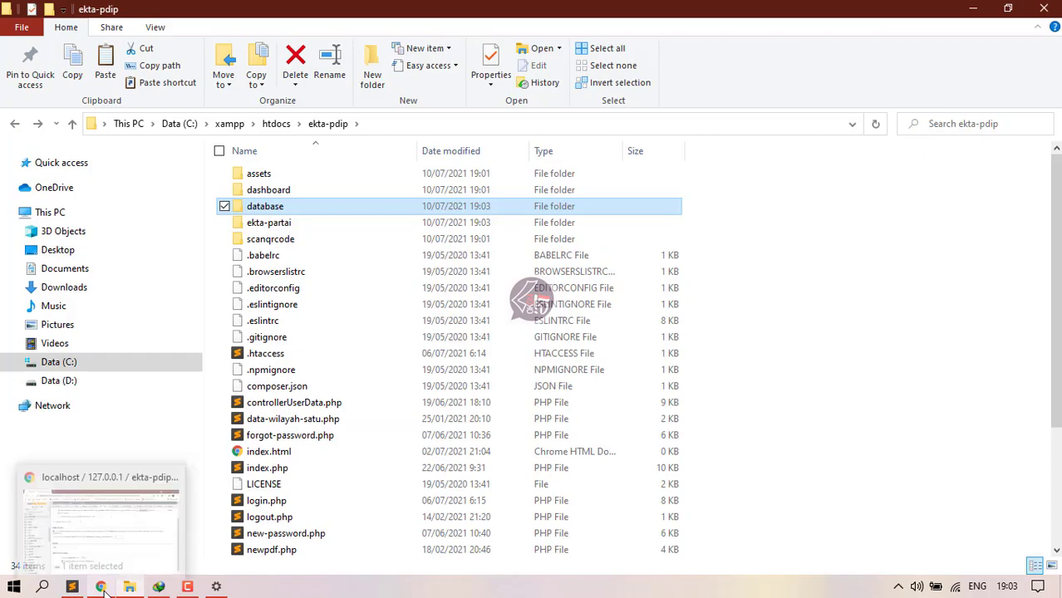
# Step: Drag the ekta-pdip folder from htdocs into Sublime Text's FOLDERS sidebar
pyautogui.click(71, 587)
pyautogui.click(129, 587)
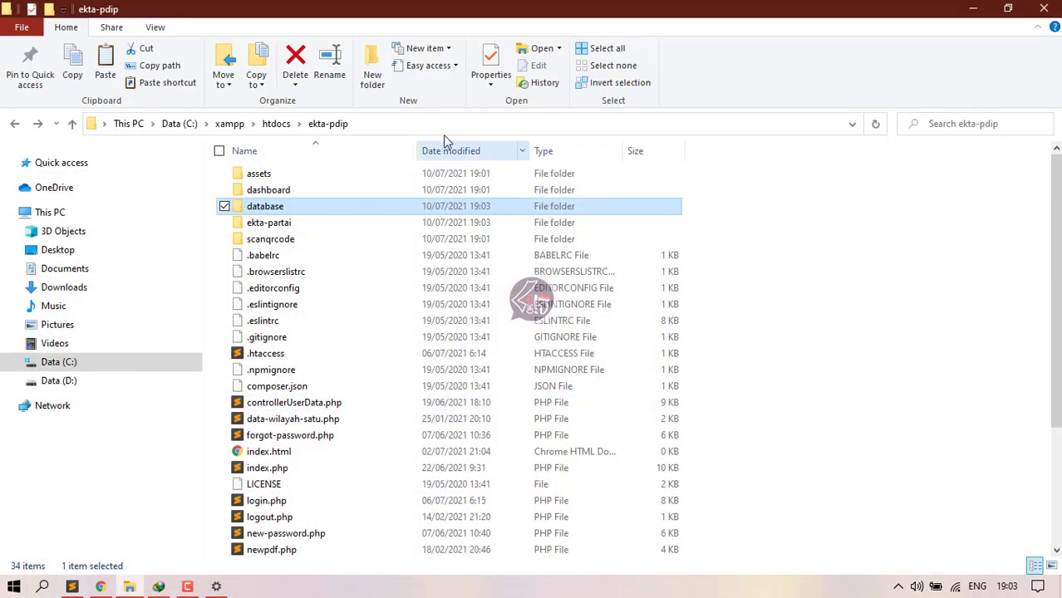
pyautogui.click(277, 124)
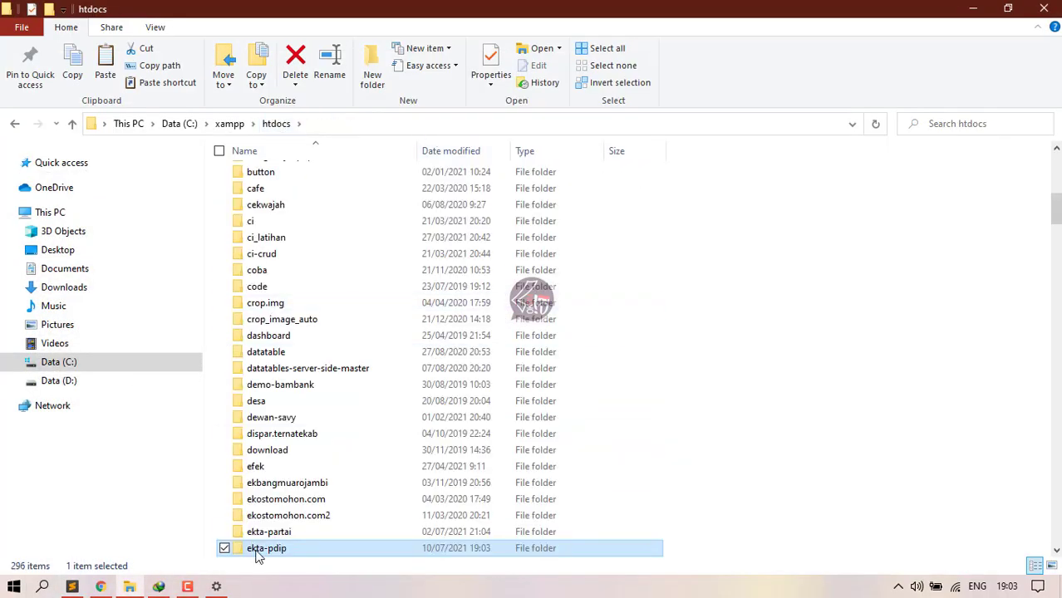
pyautogui.moveTo(264, 549); pyautogui.dragTo(72, 496)
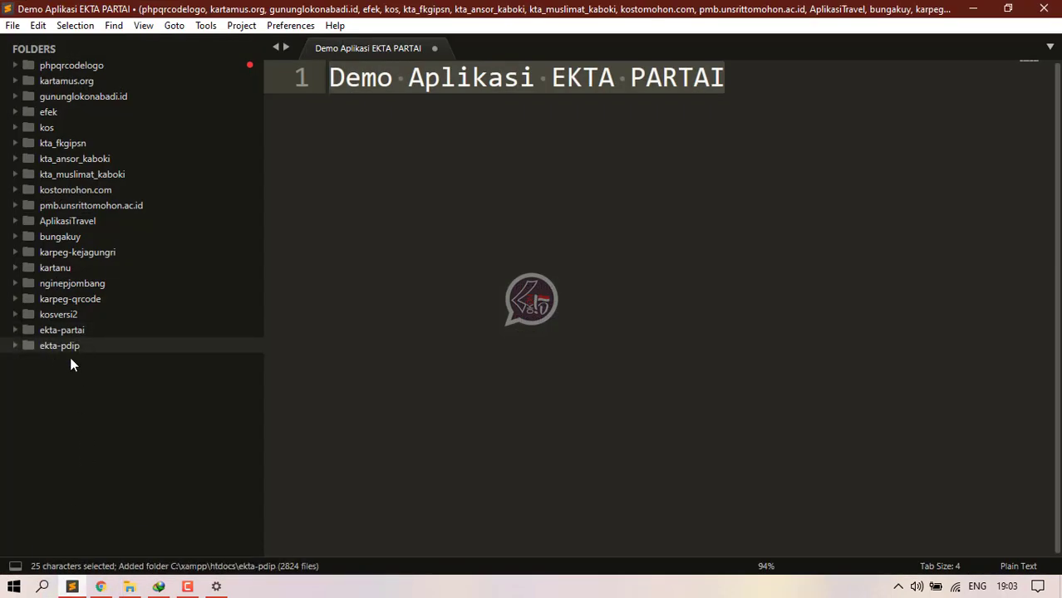
# Step: In assets/config/koneksi.php, change the database name from partai to ekta-pdip and save
pyautogui.click(72, 345)
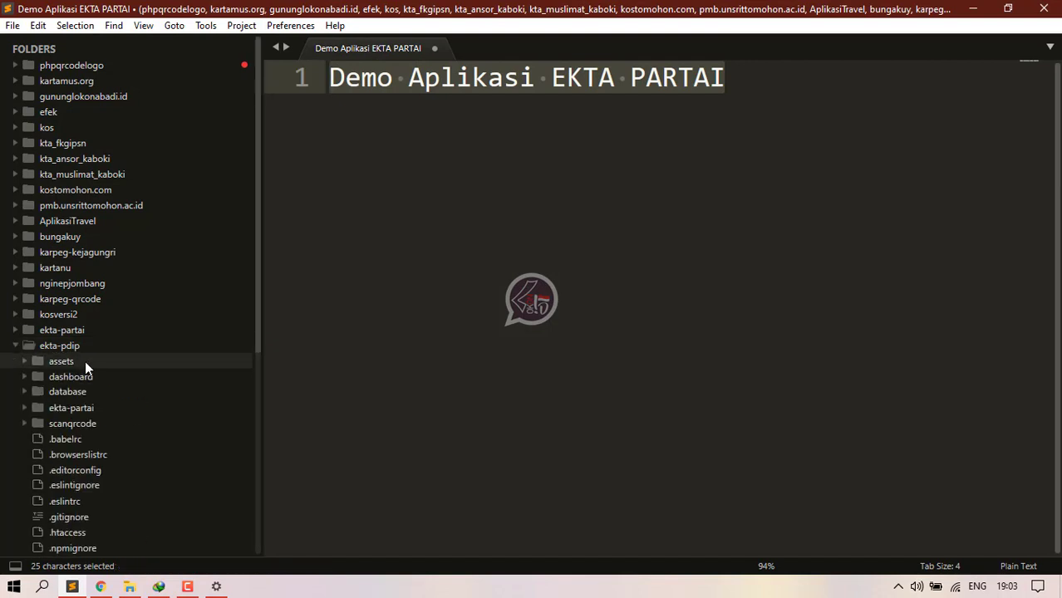
pyautogui.click(76, 375)
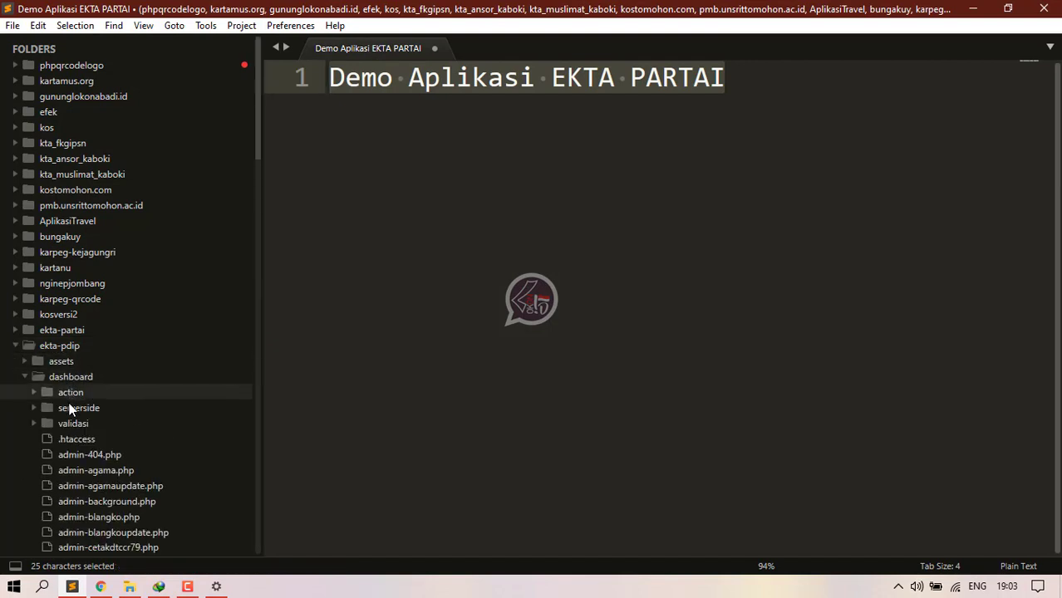
pyautogui.click(58, 375)
pyautogui.click(59, 362)
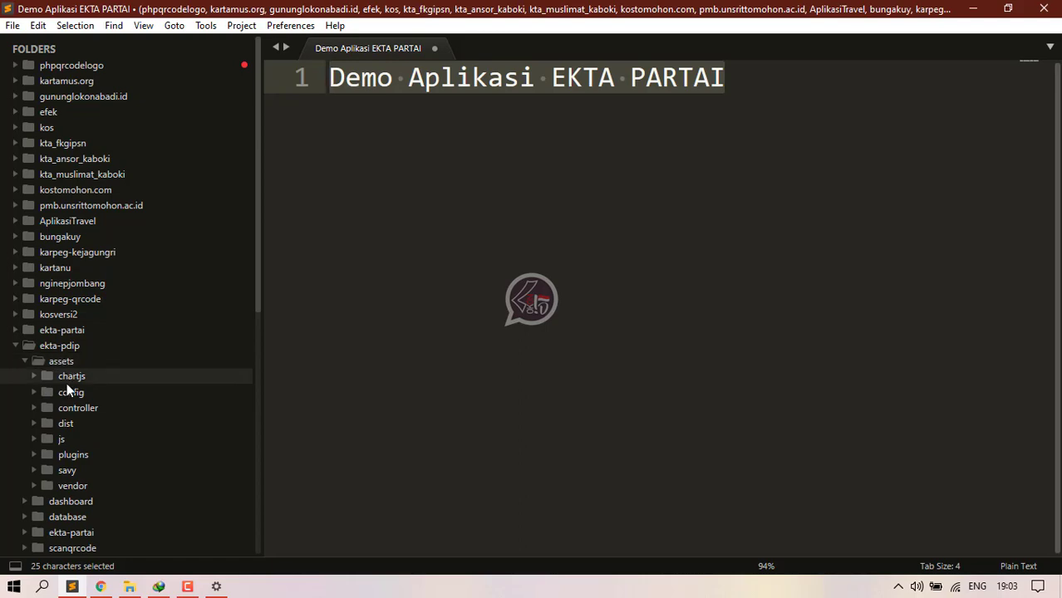
pyautogui.click(73, 392)
pyautogui.click(92, 439)
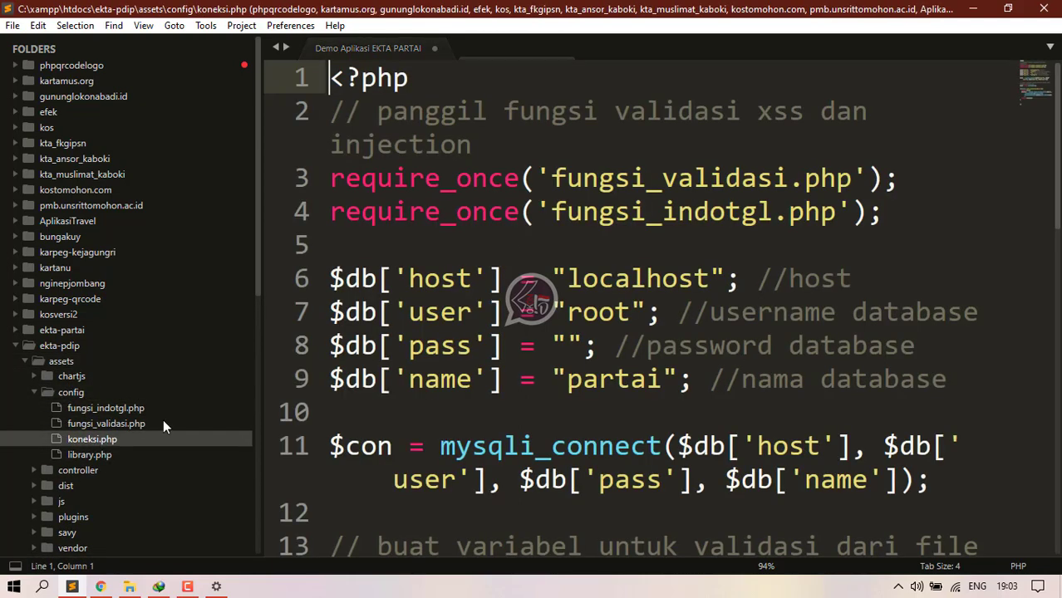
pyautogui.hotkey('ctrl', '-')
pyautogui.hotkey('ctrl', '-')
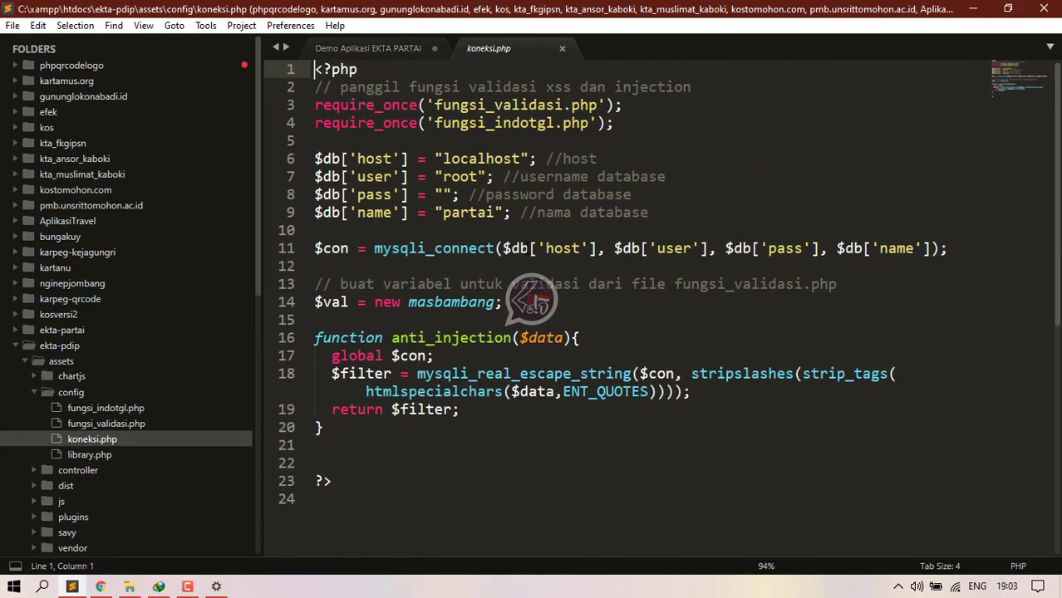
pyautogui.hotkey('ctrl', '-')
pyautogui.moveTo(466, 193); pyautogui.dragTo(419, 193)
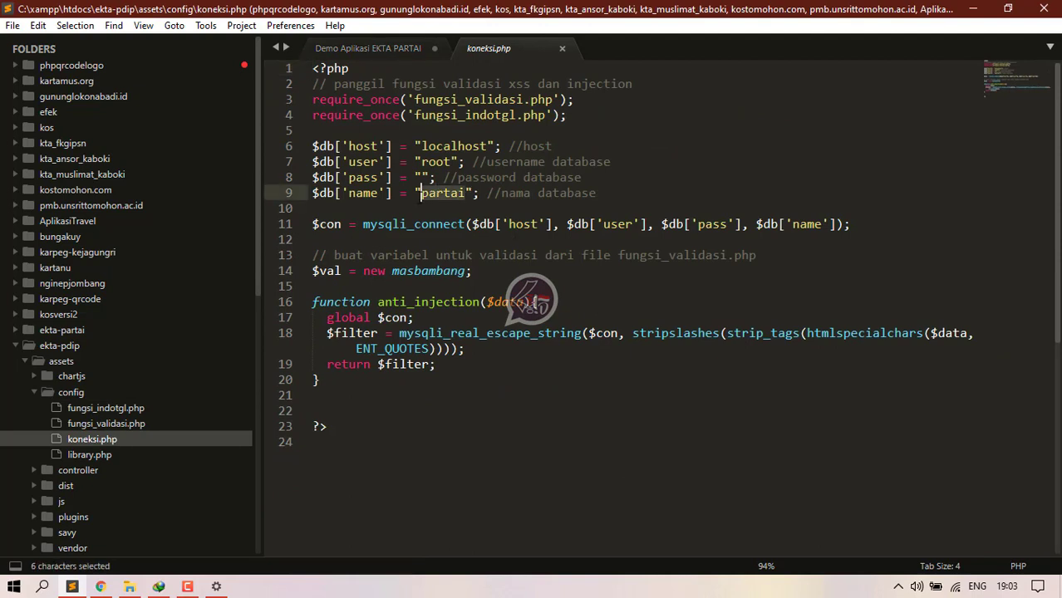
pyautogui.write('ekta-p')
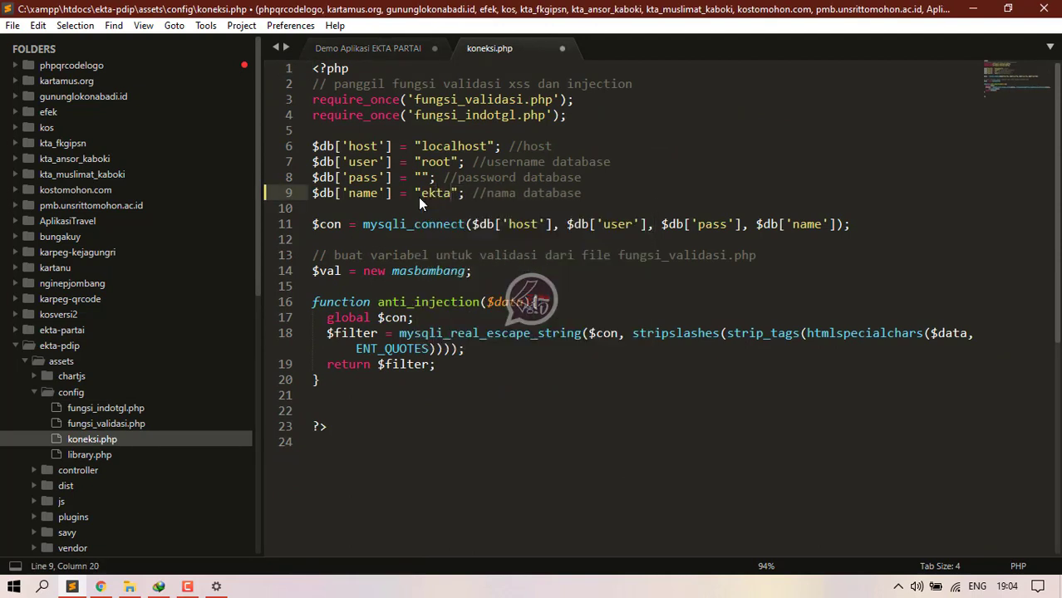
pyautogui.write('d')
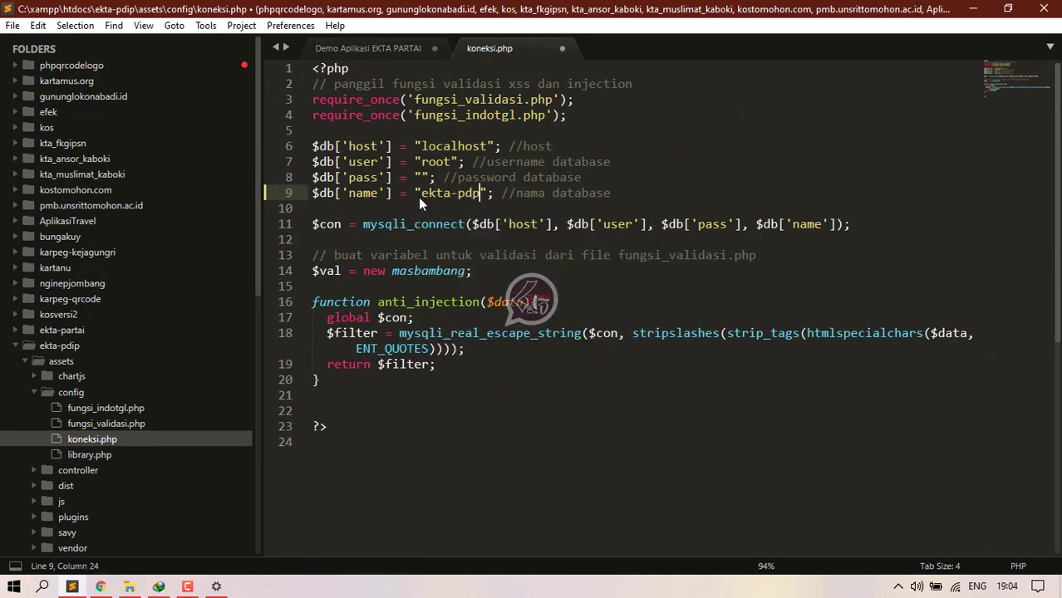
pyautogui.write('ip')
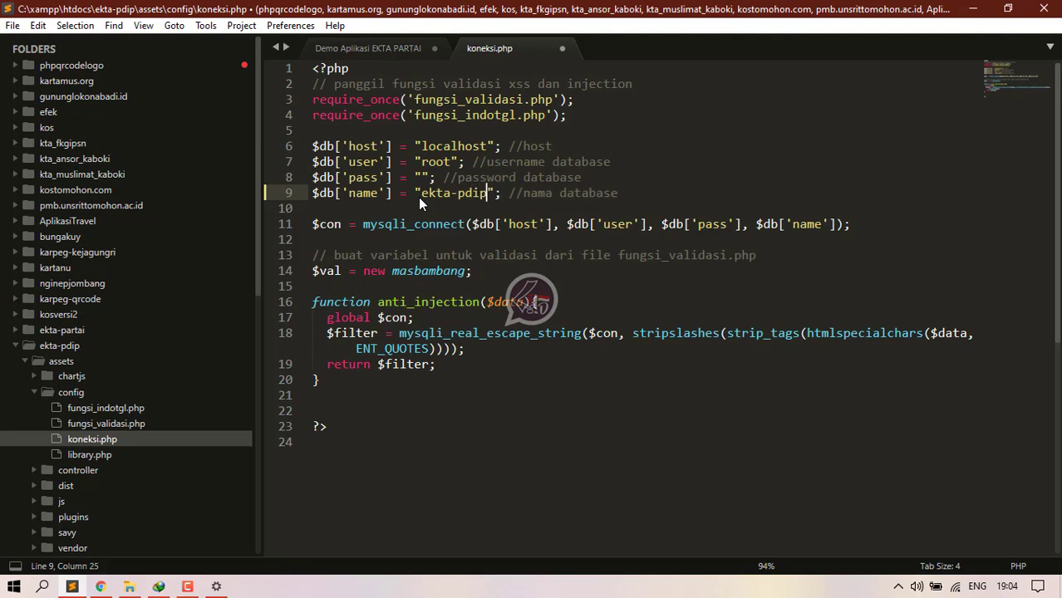
pyautogui.hotkey('ctrl', 's')
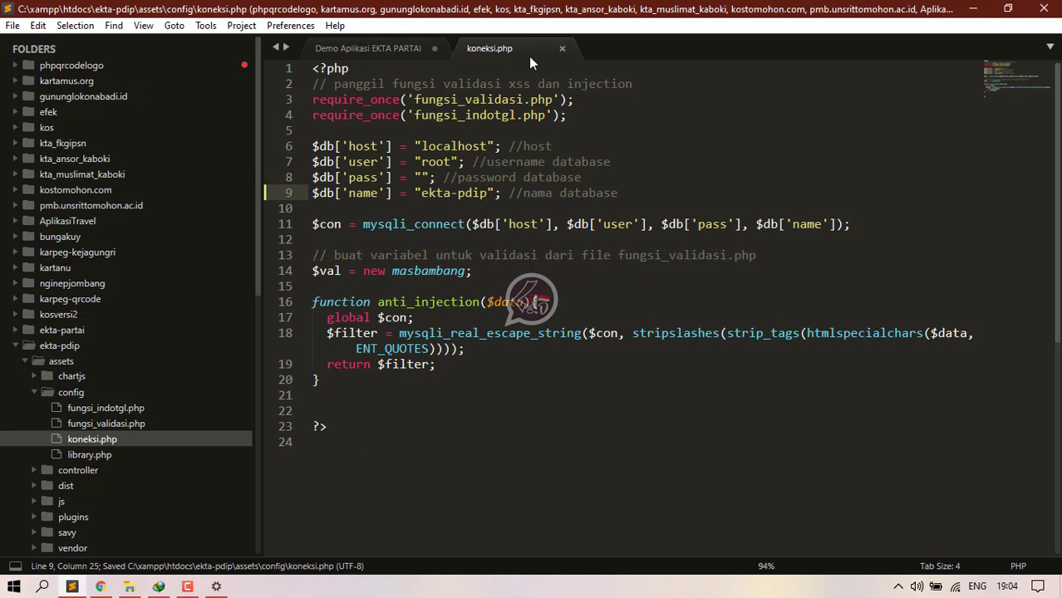
pyautogui.click(562, 48)
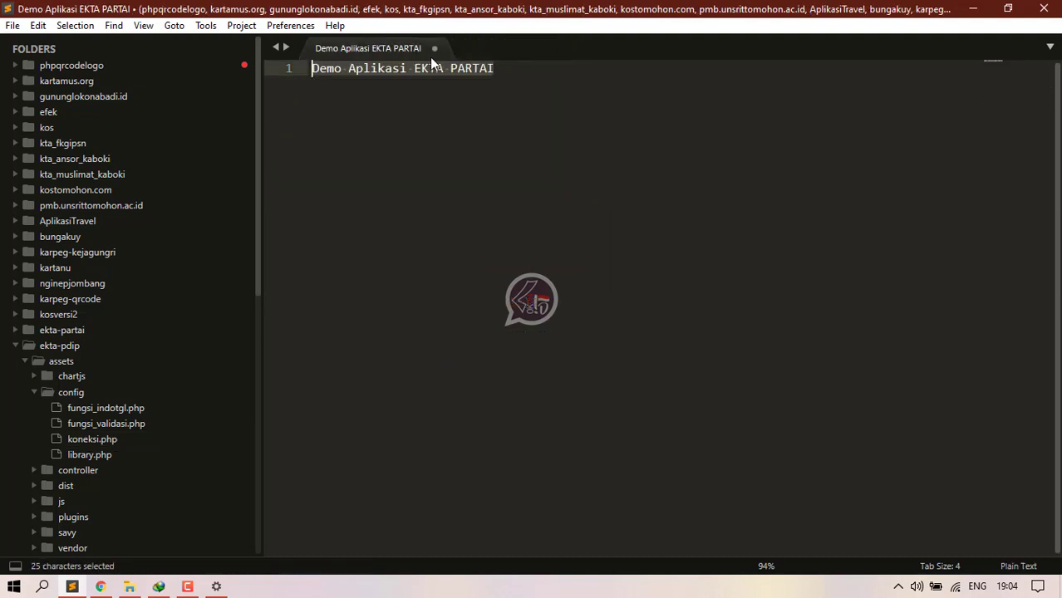
# Step: In dashboard/serverside/config/database.php, set the db value to ekta-pdip and save
pyautogui.click(30, 360)
pyautogui.click(63, 378)
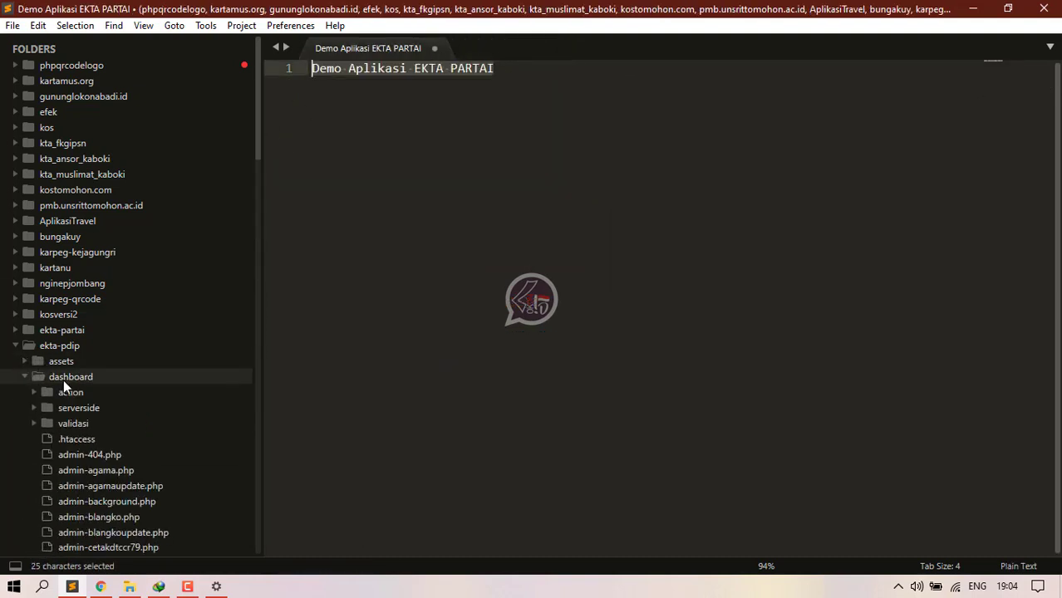
pyautogui.click(65, 407)
pyautogui.click(81, 421)
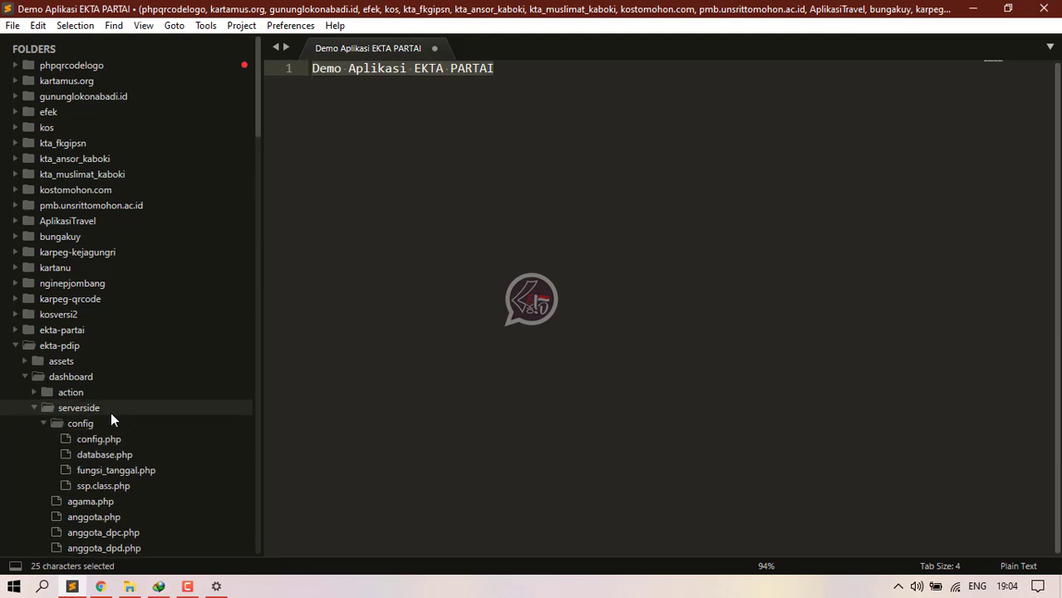
pyautogui.scroll(-1, 113, 420)
pyautogui.click(102, 408)
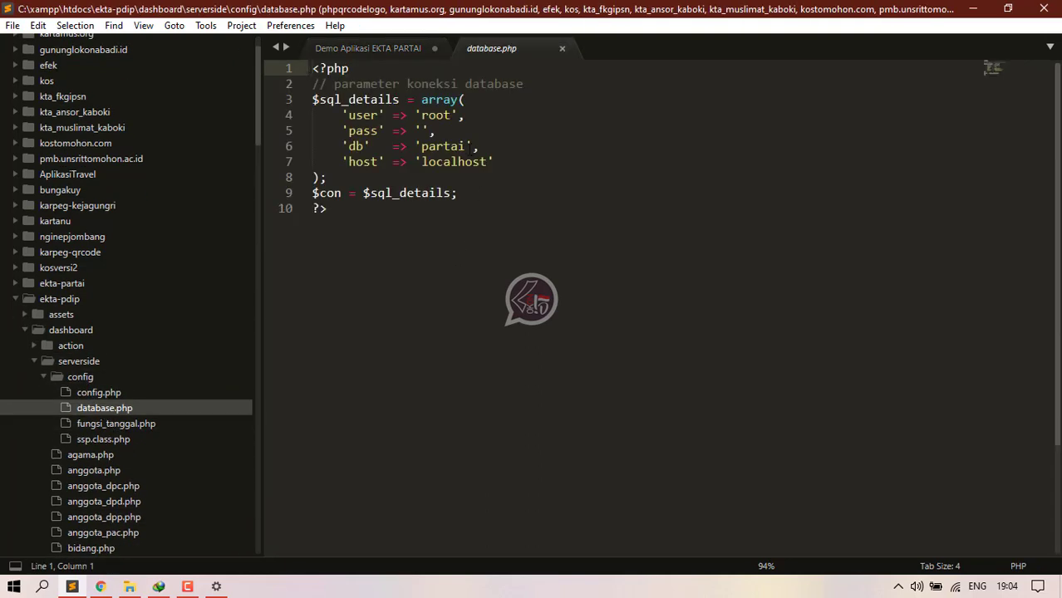
pyautogui.moveTo(467, 146); pyautogui.dragTo(421, 146)
pyautogui.write('ekta-pd')
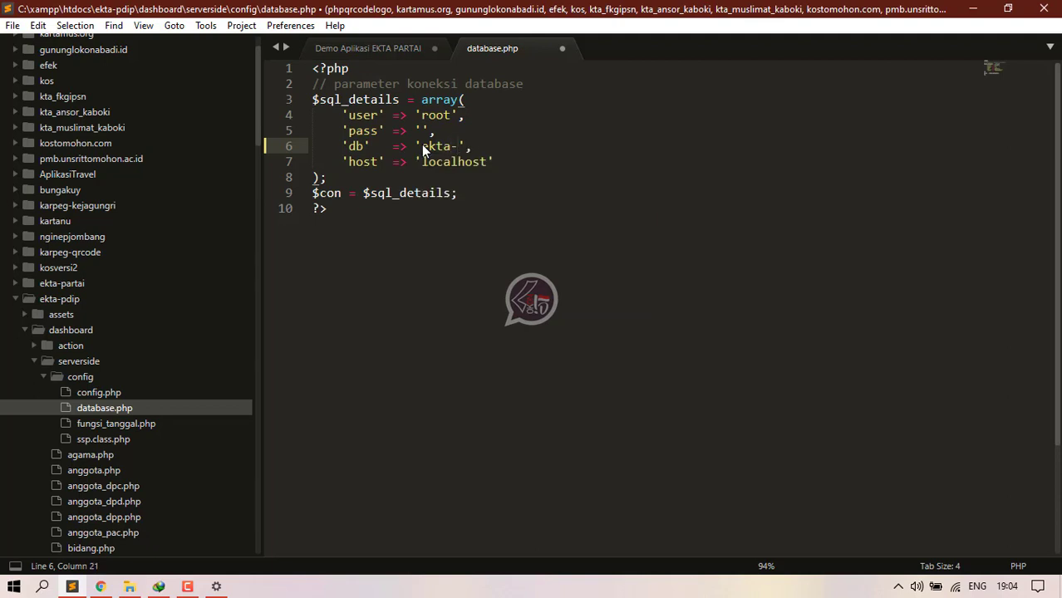
pyautogui.write('ip')
pyautogui.hotkey('ctrl', 's')
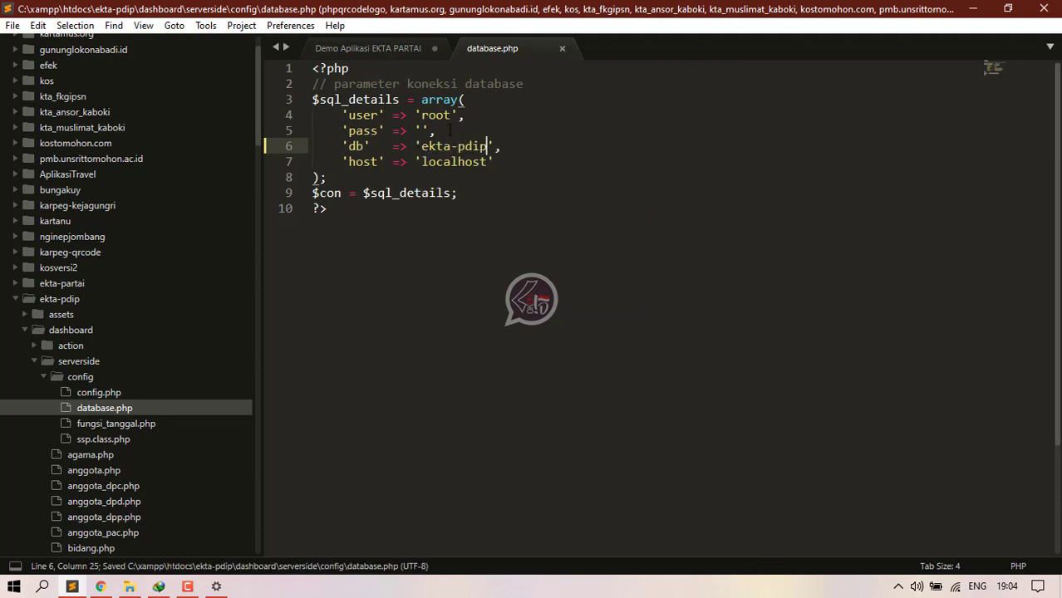
pyautogui.click(561, 50)
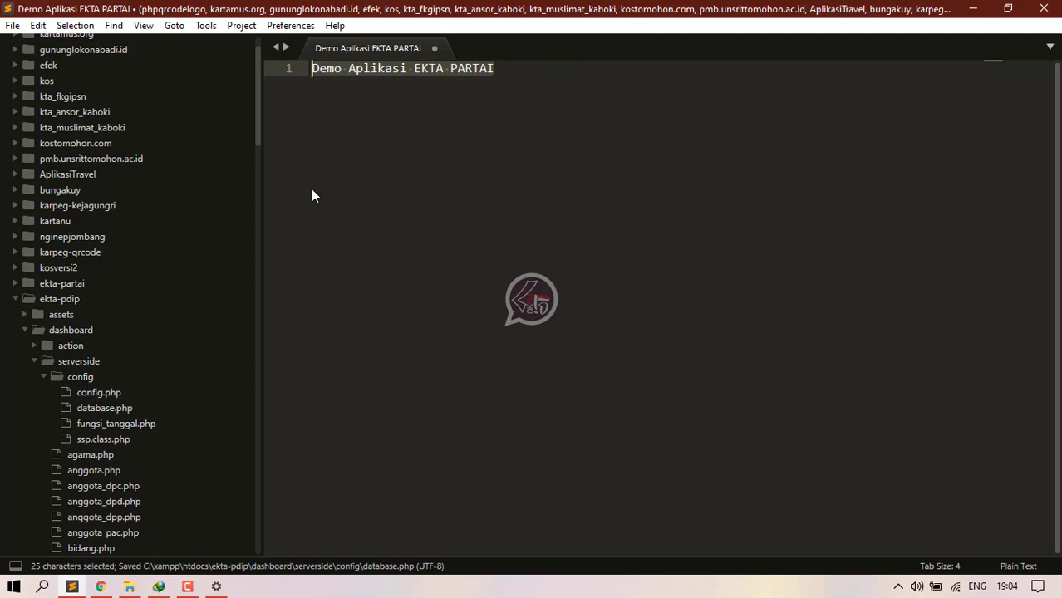
pyautogui.click(50, 363)
pyautogui.click(65, 331)
pyautogui.click(101, 586)
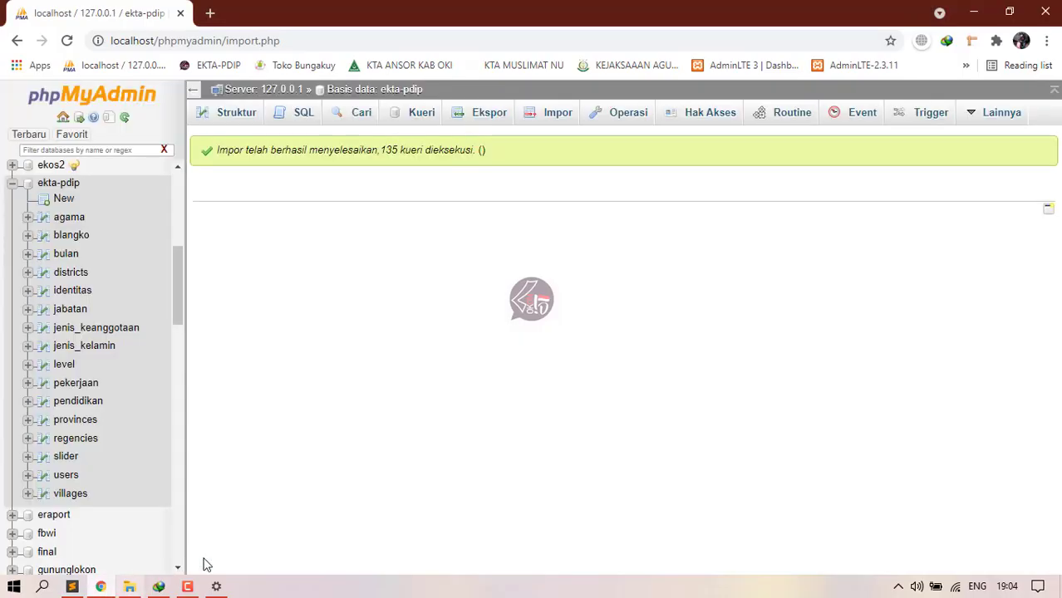
# Step: Load localhost/ekta-pdip in a new Chrome tab to reach the URL settings page
pyautogui.click(210, 12)
pyautogui.write('loac')
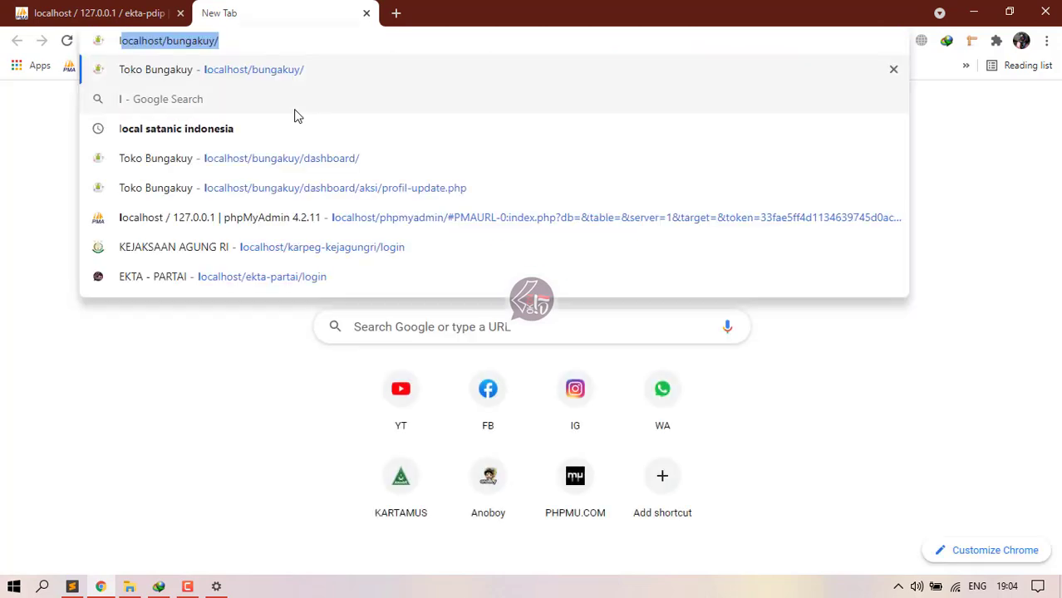
pyautogui.press('BackSpace')
pyautogui.press('BackSpace')
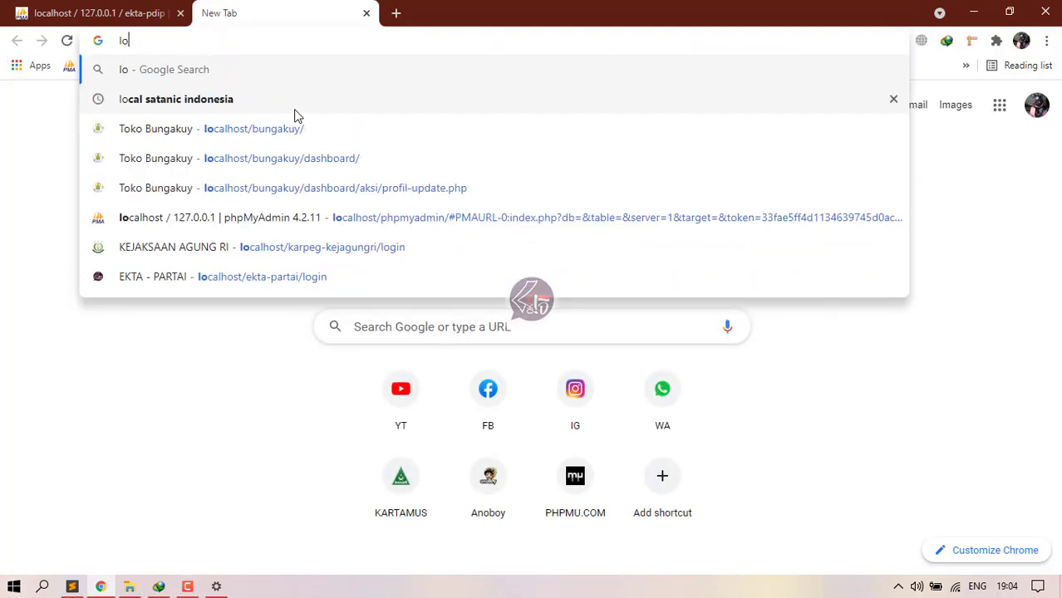
pyautogui.write('calhost')
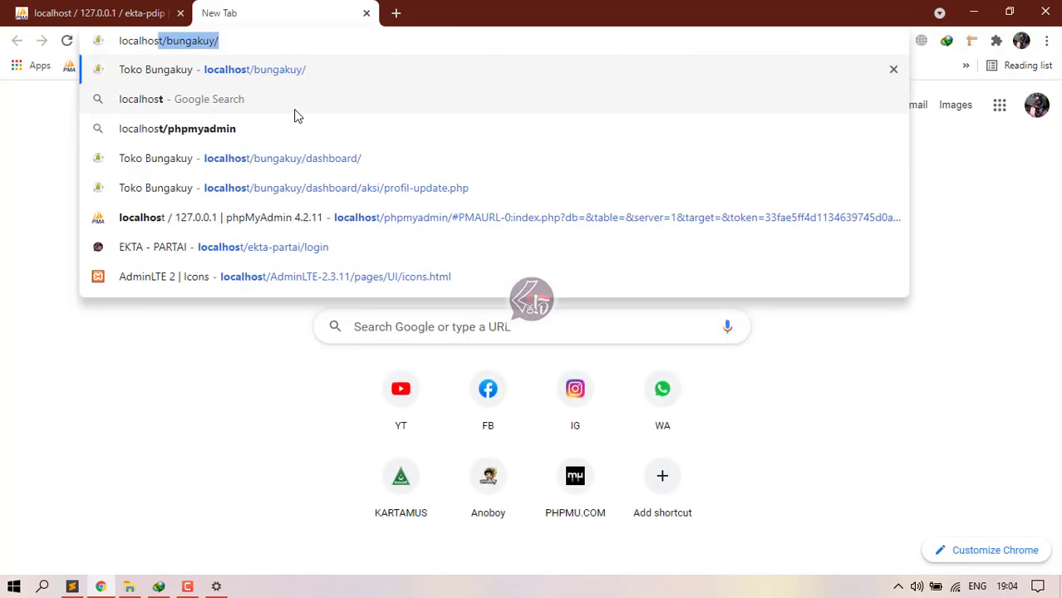
pyautogui.write('/')
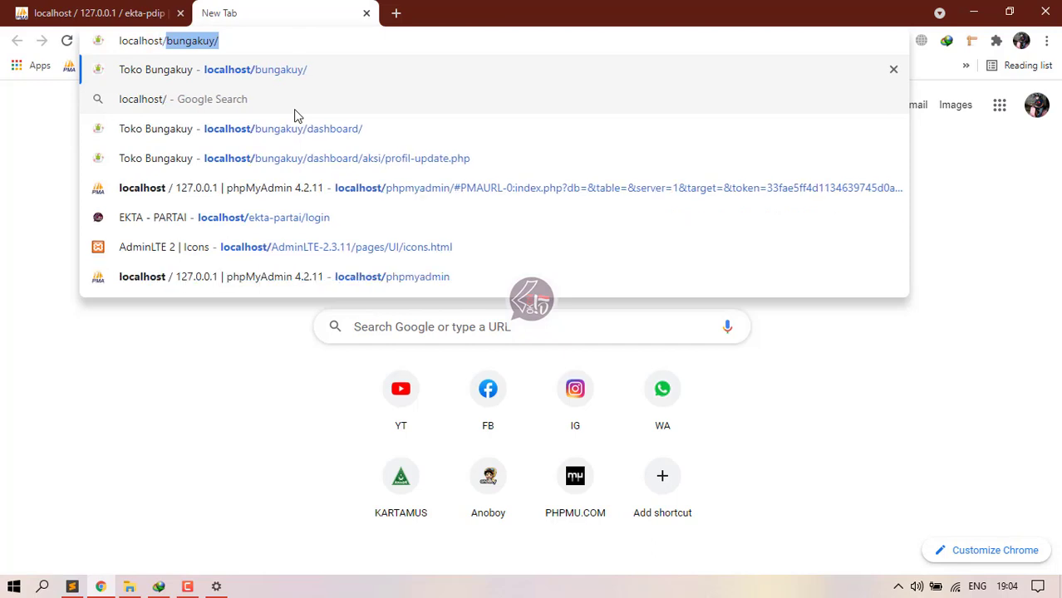
pyautogui.write('ekta')
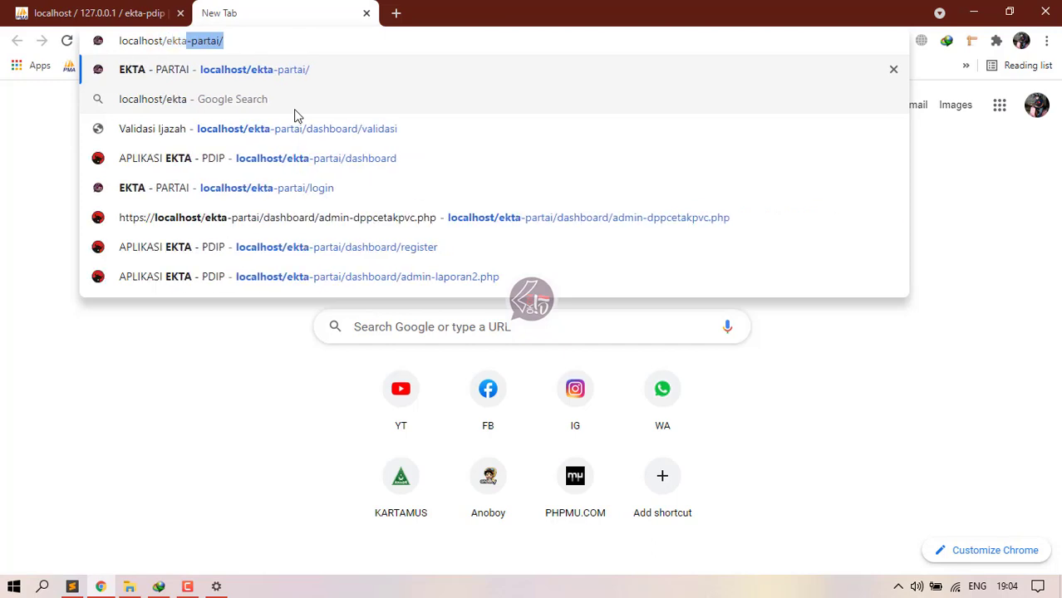
pyautogui.write('-pdip')
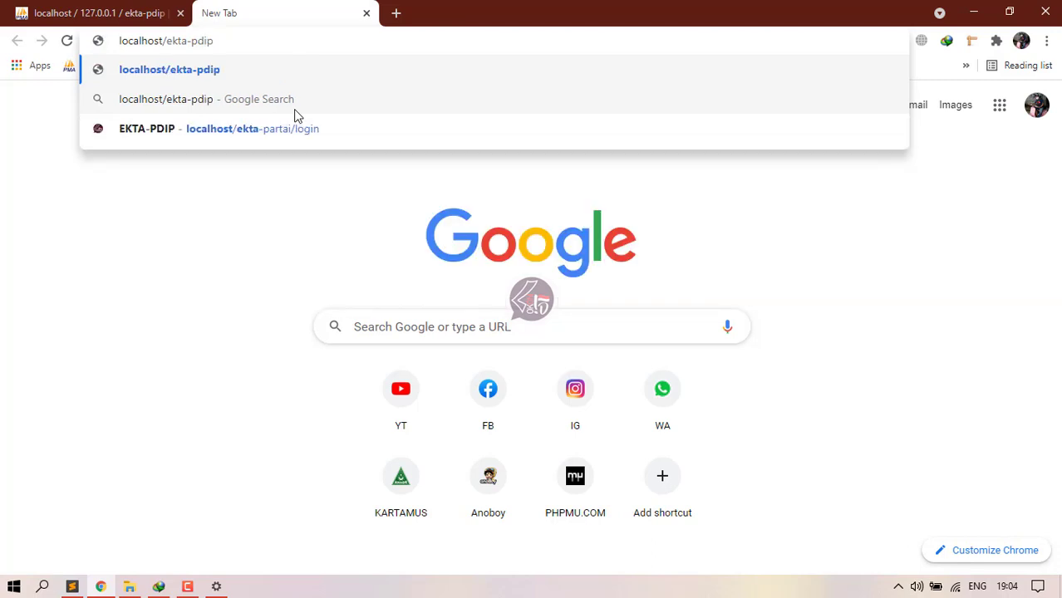
pyautogui.press('Return')
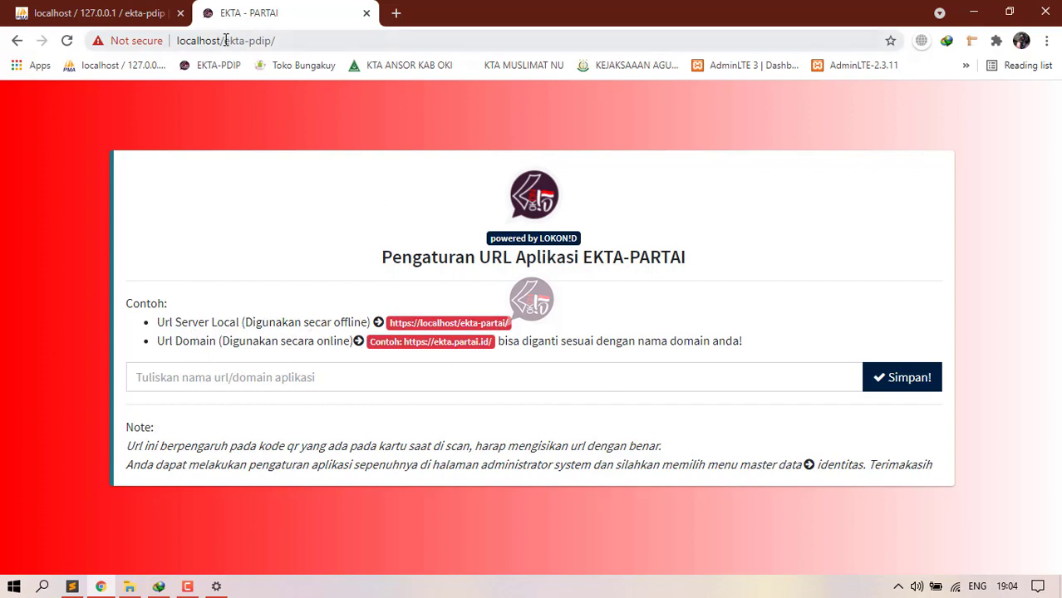
pyautogui.click(177, 41)
pyautogui.hotkey('ctrl', 'c')
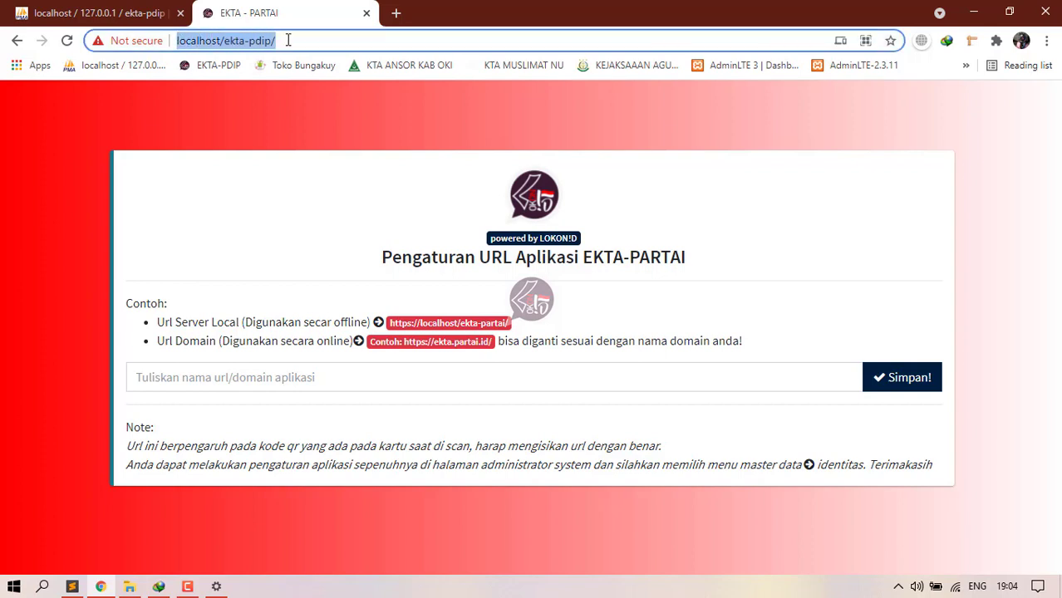
pyautogui.click(247, 384)
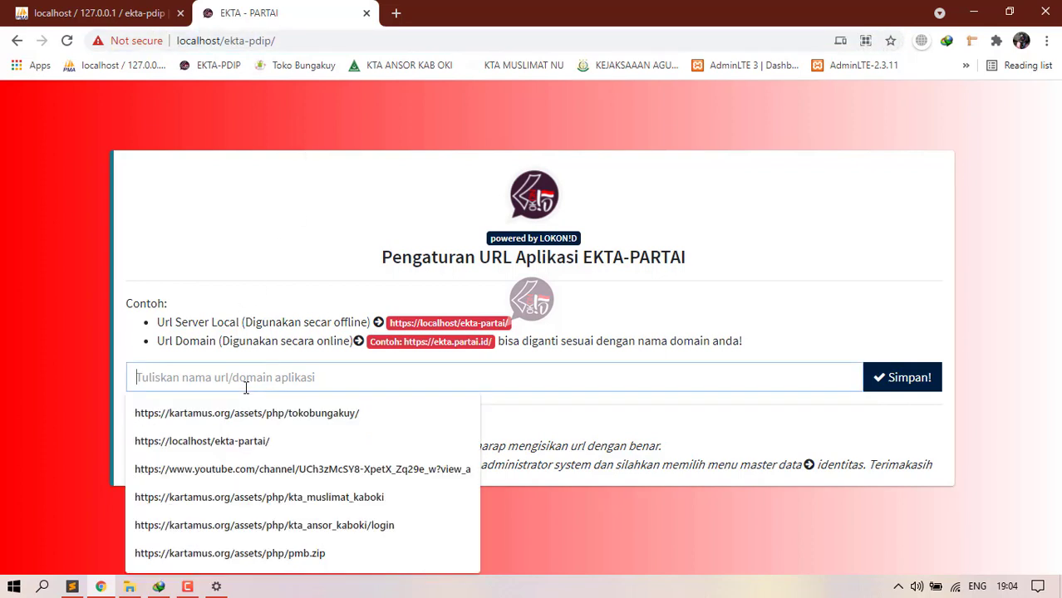
pyautogui.hotkey('ctrl', 'v')
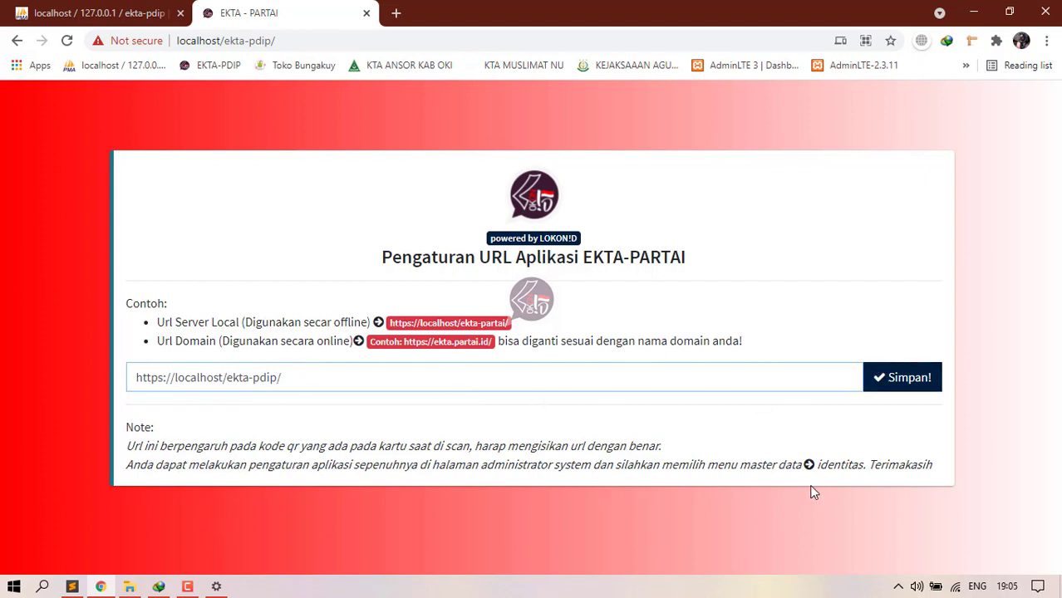
pyautogui.moveTo(815, 464); pyautogui.dragTo(863, 462)
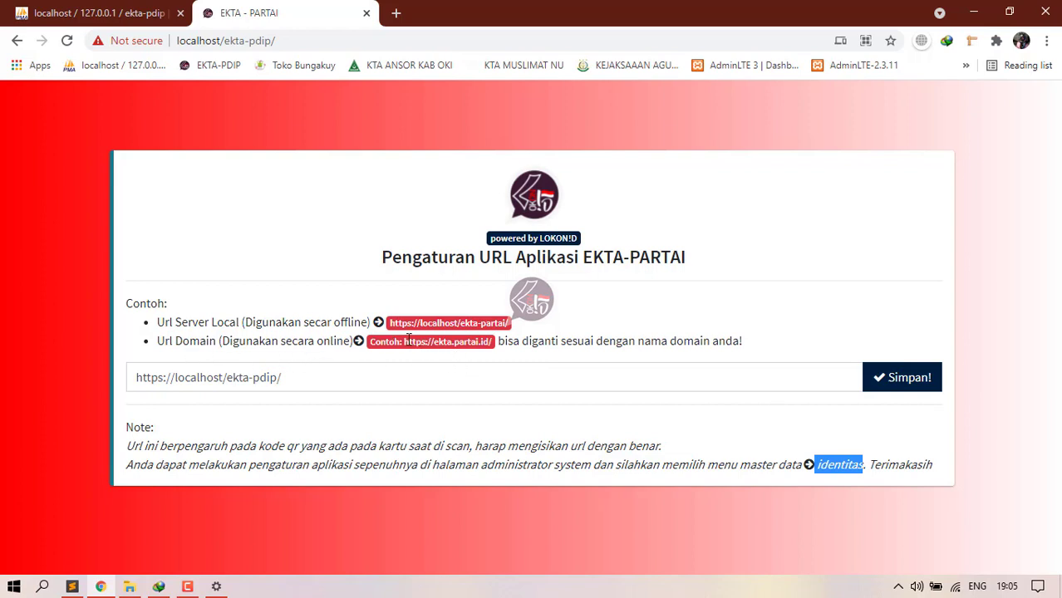
pyautogui.moveTo(406, 341); pyautogui.dragTo(455, 353)
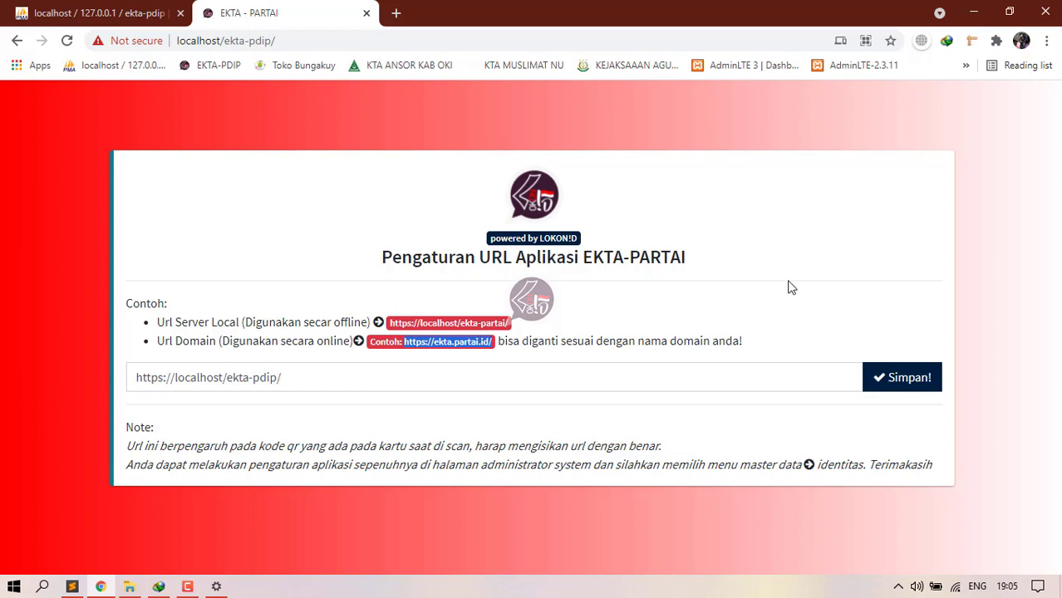
pyautogui.click(331, 382)
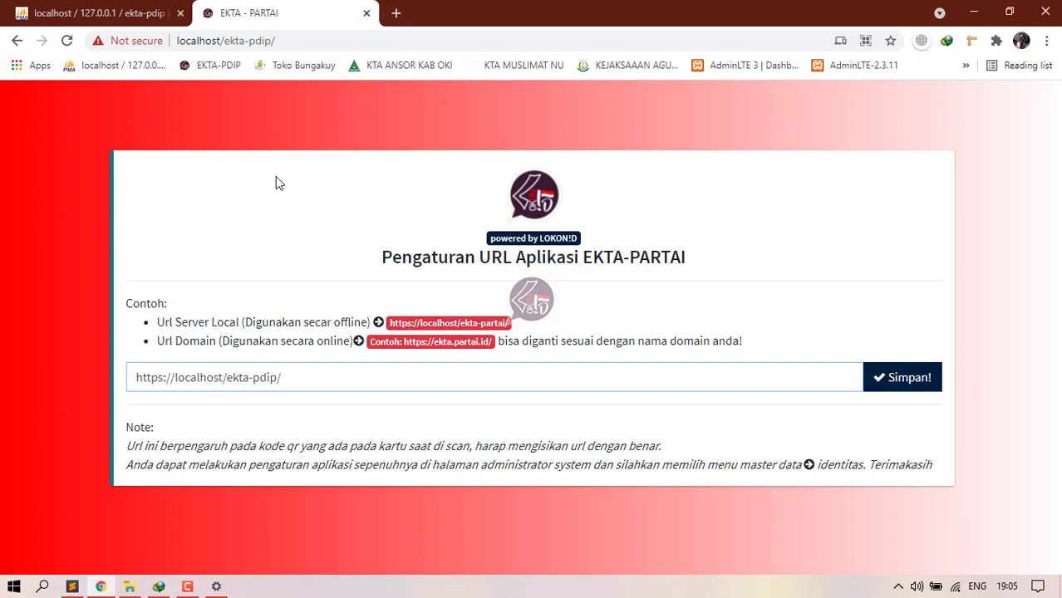
pyautogui.click(910, 379)
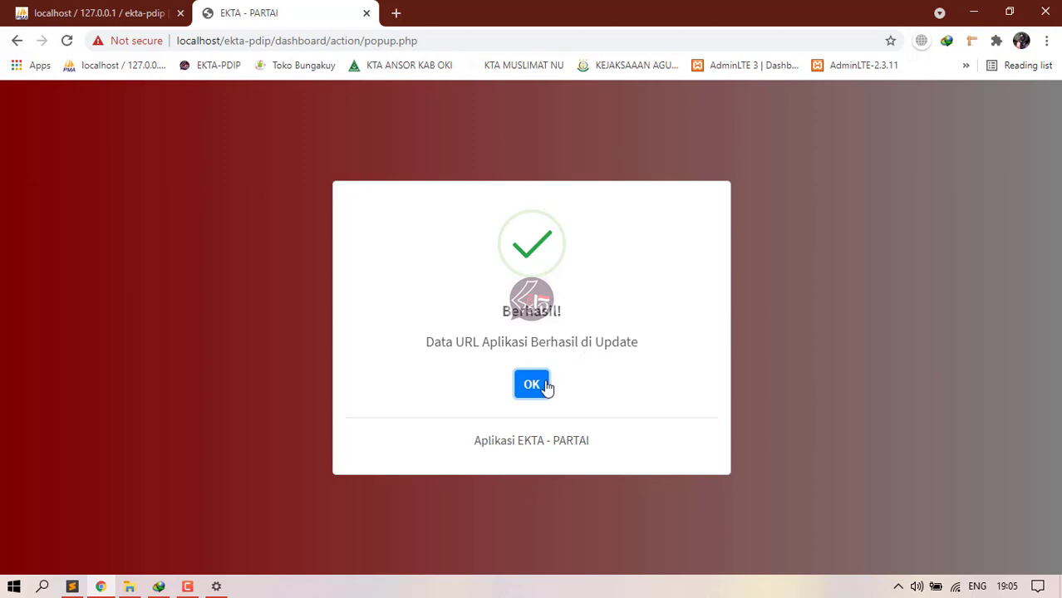
# Step: Dismiss the URL update message and sign in with the saved admin email and password
pyautogui.click(536, 388)
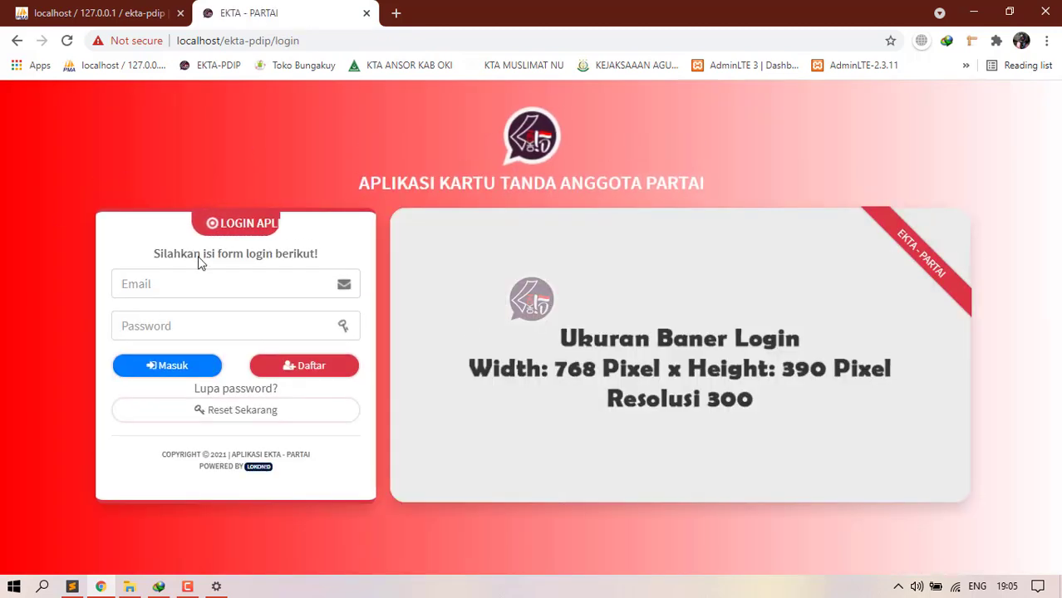
pyautogui.click(206, 282)
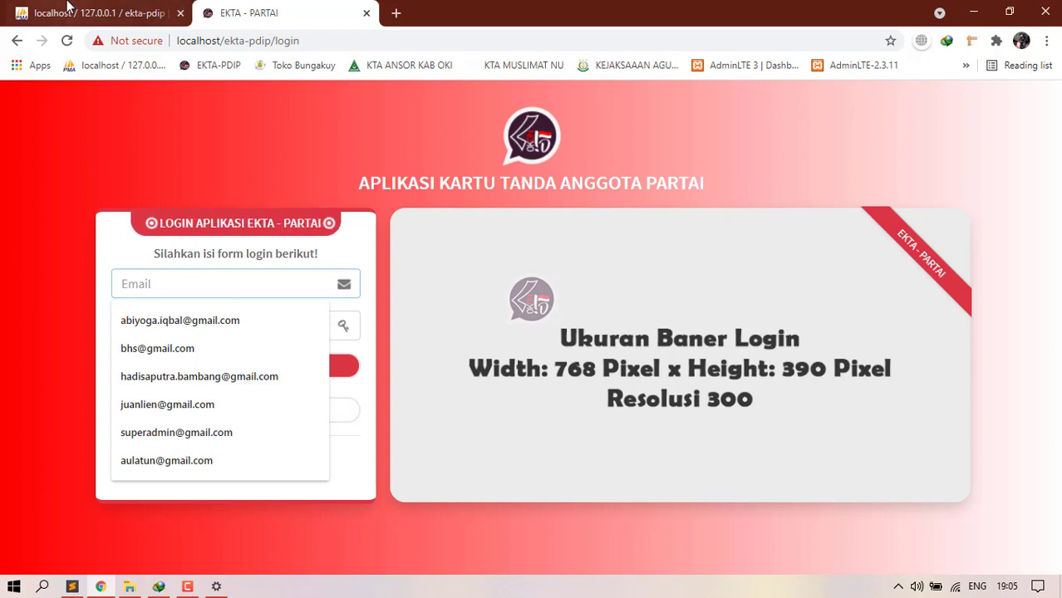
pyautogui.click(158, 434)
pyautogui.hotkey('ctrl', 'a')
pyautogui.hotkey('ctrl', 'c')
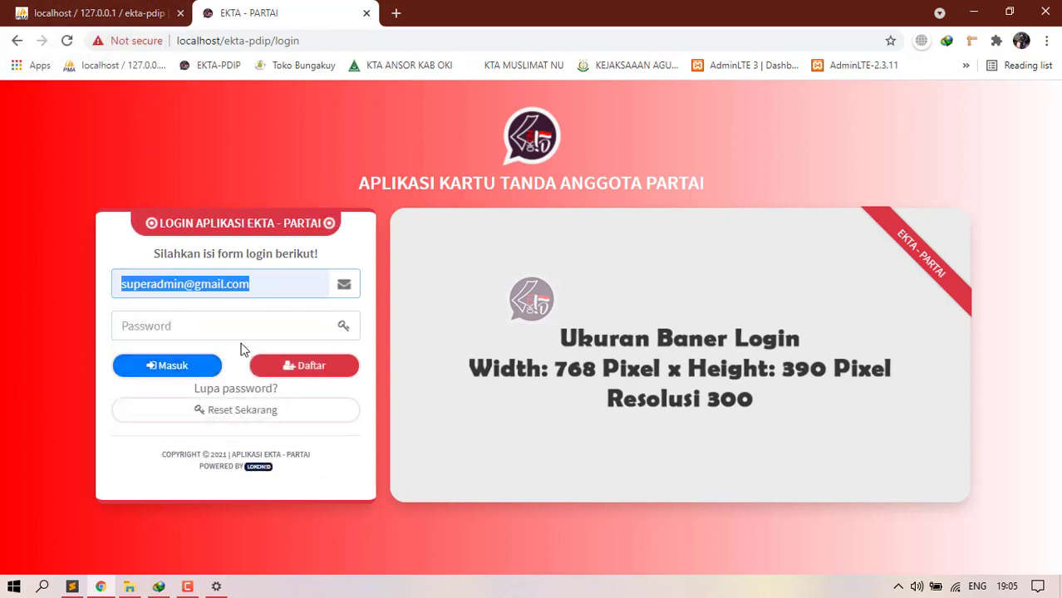
pyautogui.click(244, 334)
pyautogui.hotkey('ctrl', 'v')
pyautogui.click(181, 372)
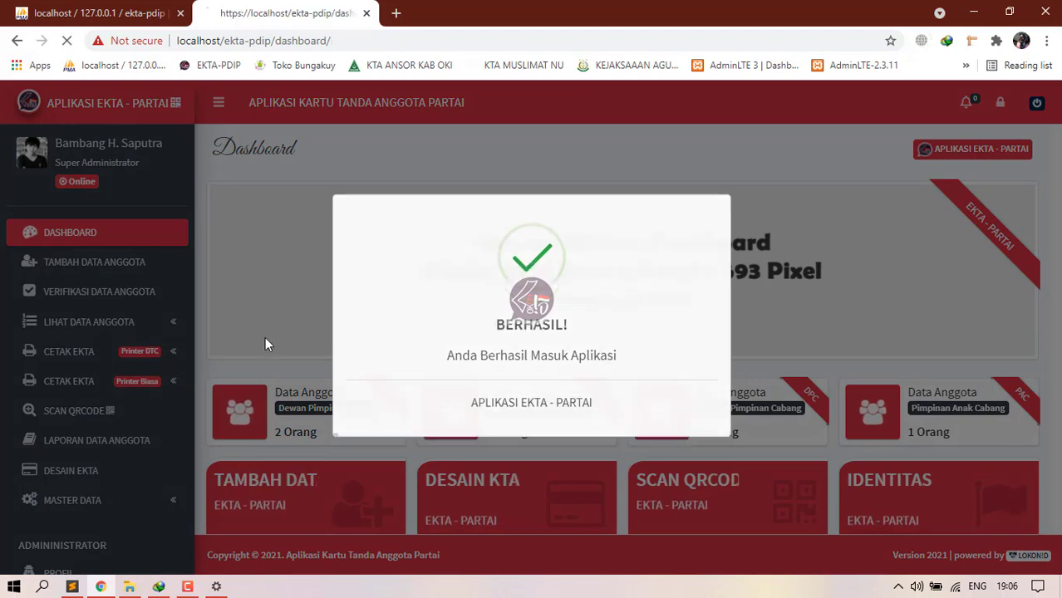
# Step: Look over the dashboard, then log out and confirm with Ya
pyautogui.scroll(-2, 137, 362)
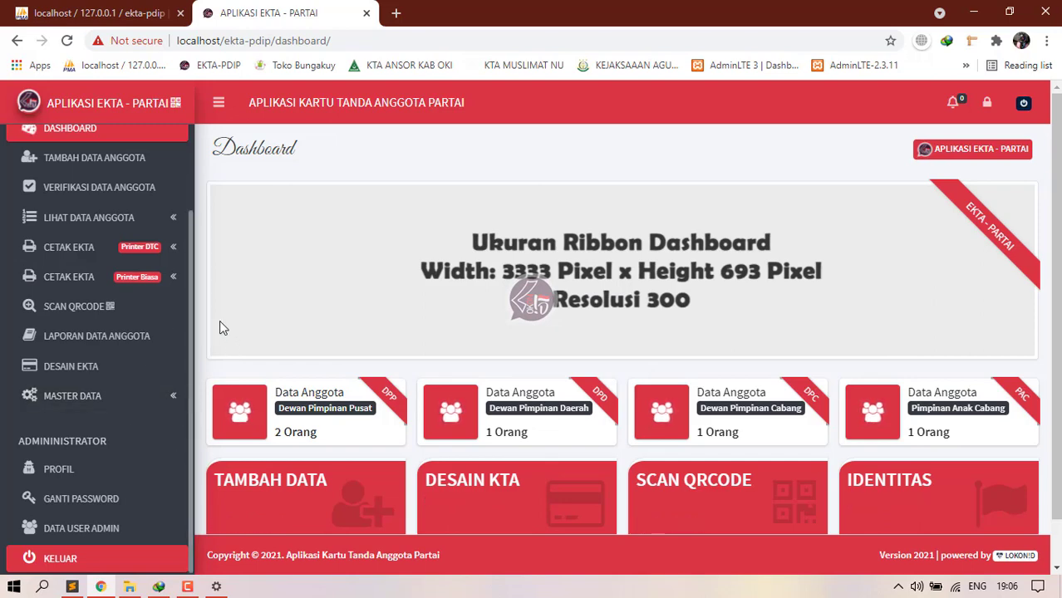
pyautogui.scroll(2, 140, 270)
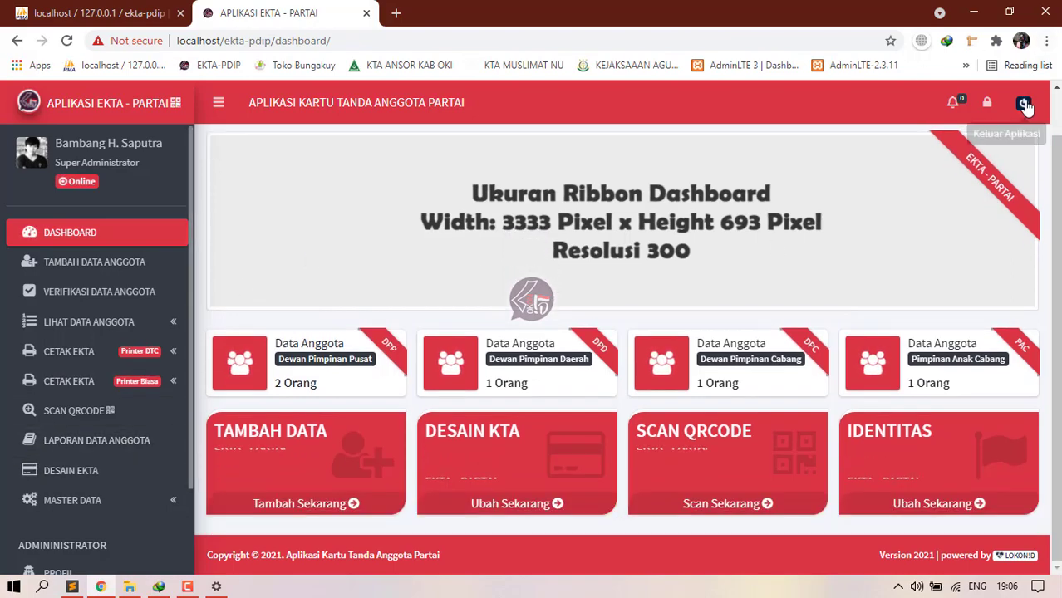
pyautogui.click(1023, 102)
pyautogui.click(651, 264)
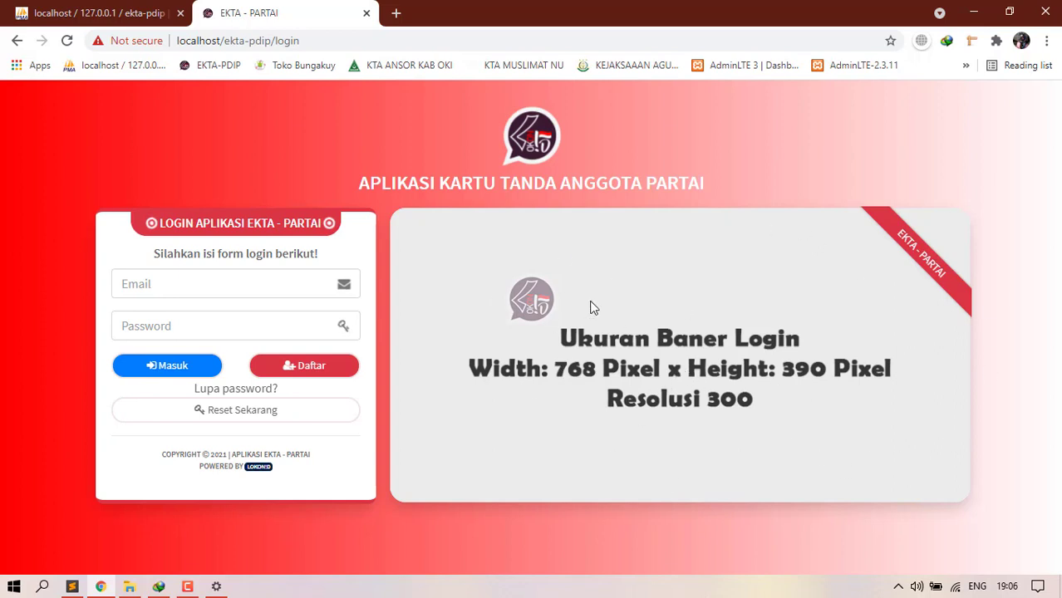
# Step: Fill in the saved admin email and password on the login form and try signing in
pyautogui.click(198, 286)
pyautogui.click(183, 432)
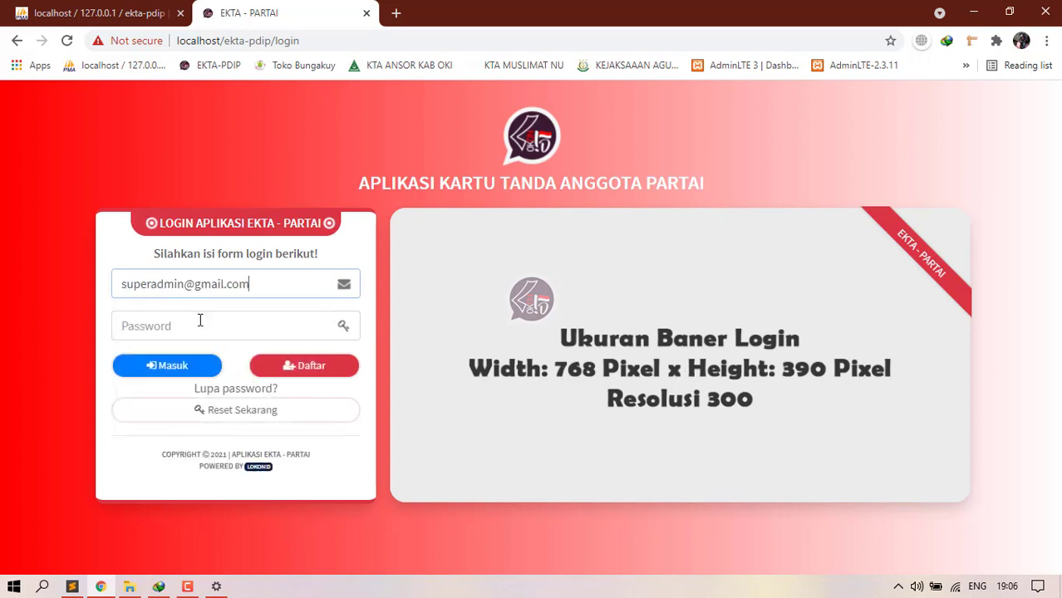
pyautogui.click(204, 324)
pyautogui.hotkey('ctrl', 'v')
pyautogui.click(186, 373)
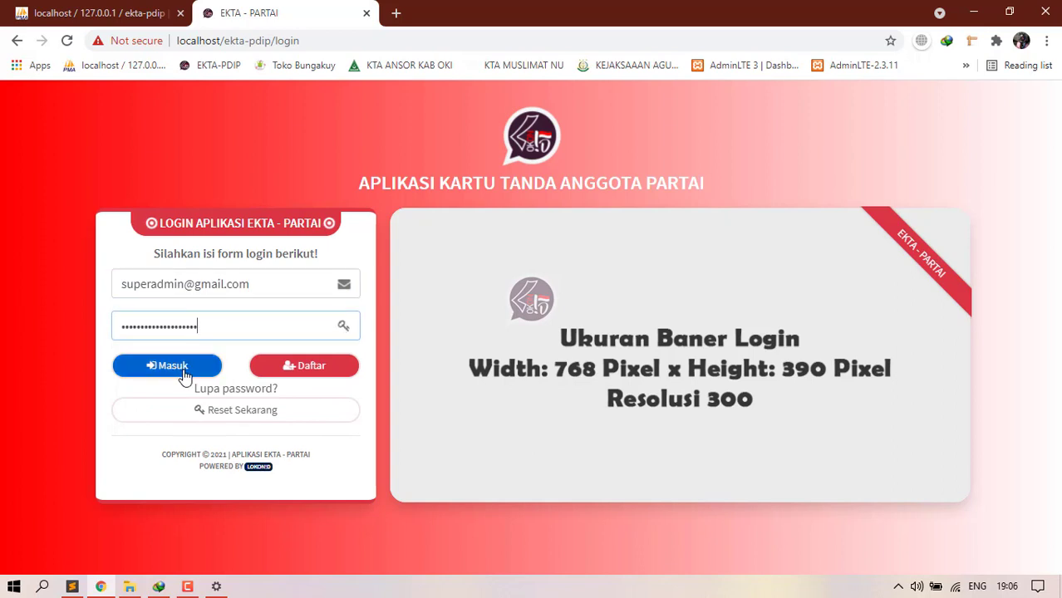
# Step: Open the Daftar member registration form and scroll through its fields
pyautogui.rightClick(295, 368)
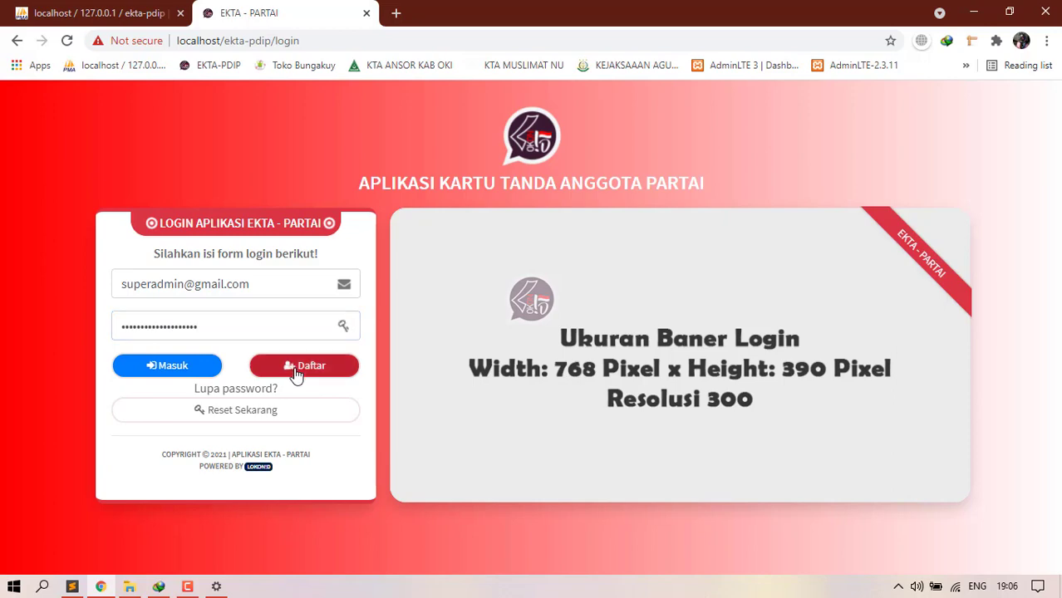
pyautogui.click(279, 364)
pyautogui.click(281, 366)
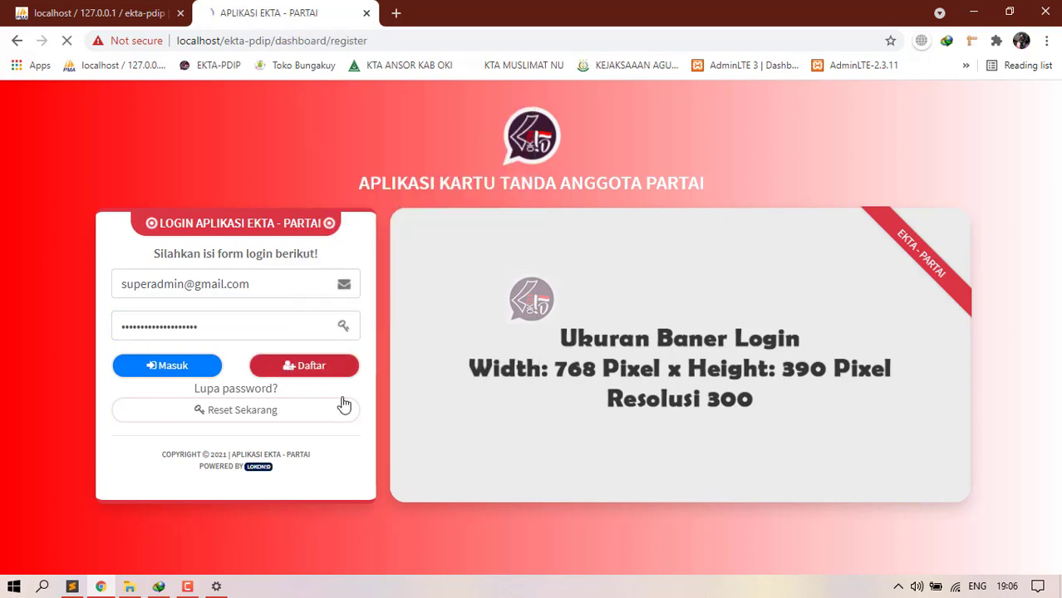
pyautogui.scroll(-8, 327, 343)
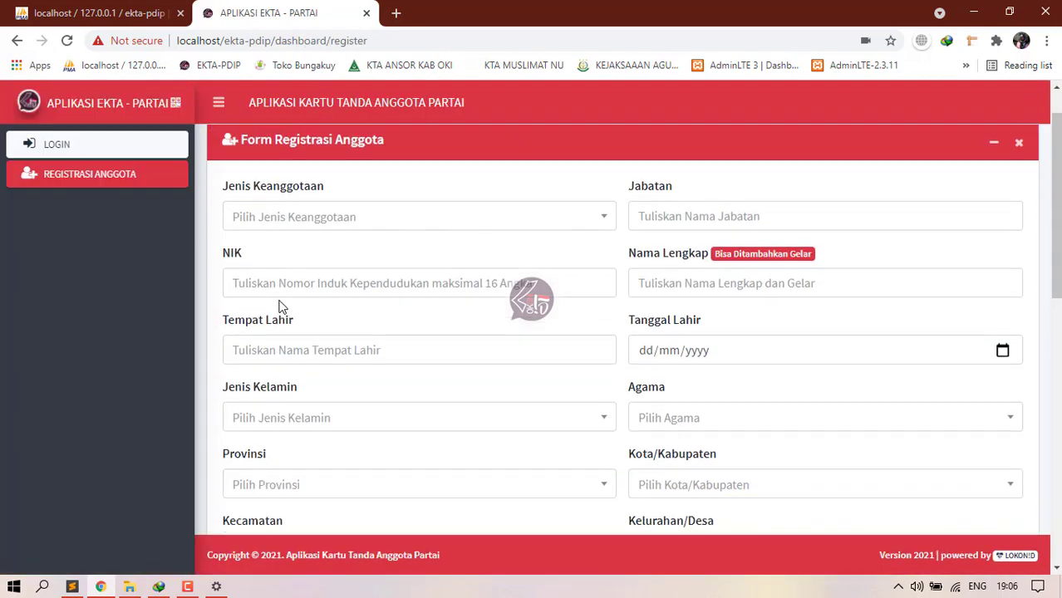
pyautogui.scroll(7, 328, 347)
pyautogui.scroll(2, 327, 342)
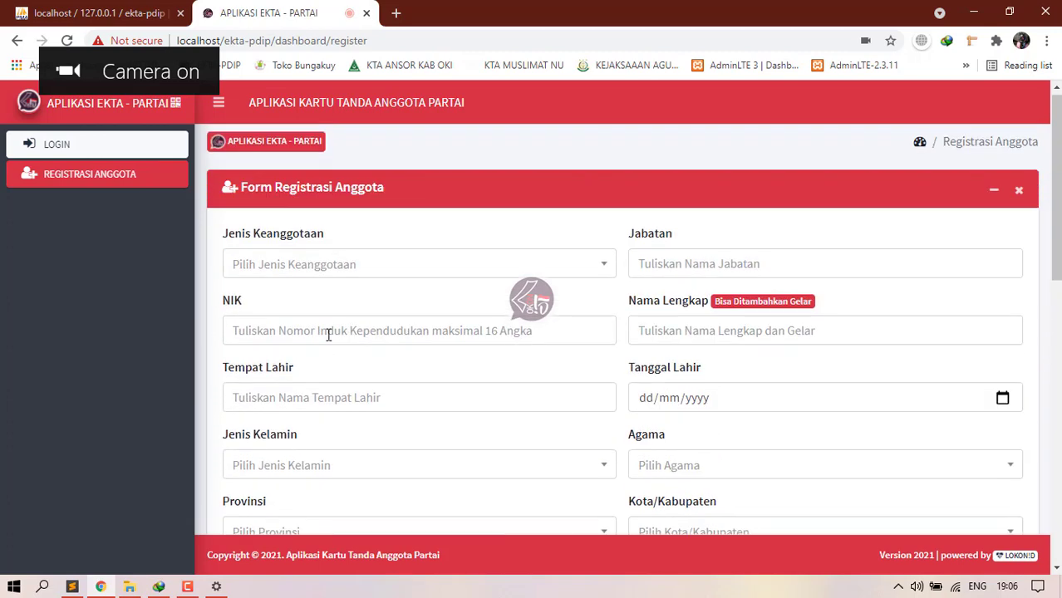
pyautogui.scroll(-9, 327, 341)
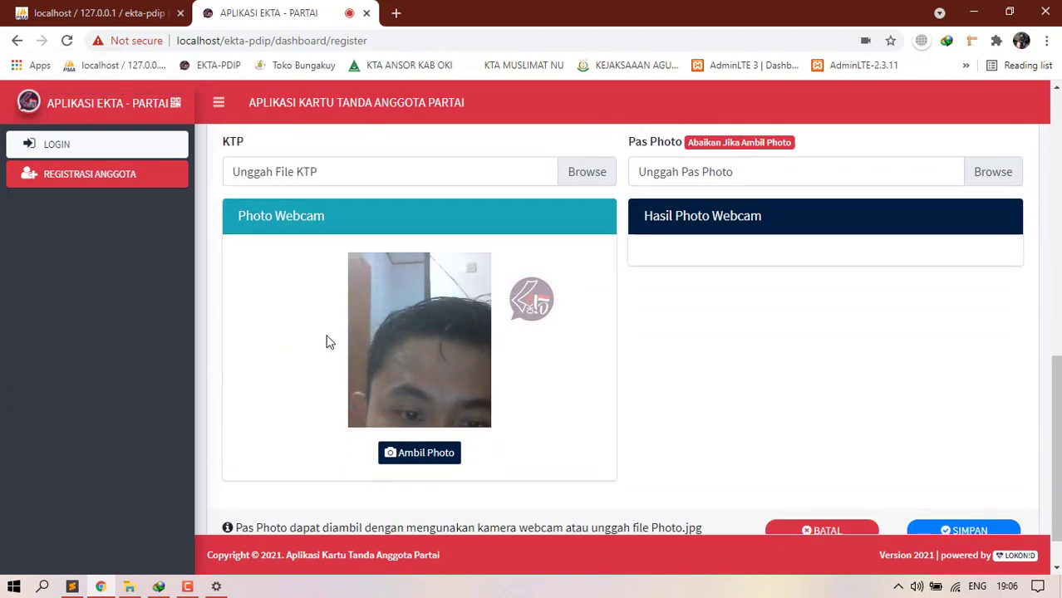
pyautogui.scroll(3, 493, 284)
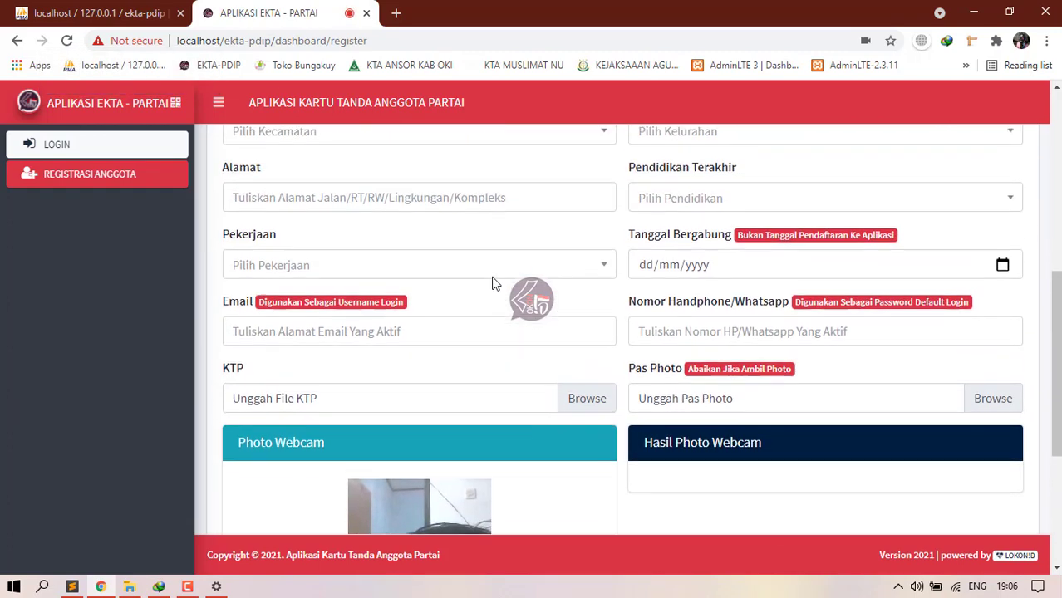
pyautogui.scroll(-3, 495, 289)
pyautogui.scroll(7, 494, 291)
pyautogui.scroll(2, 494, 296)
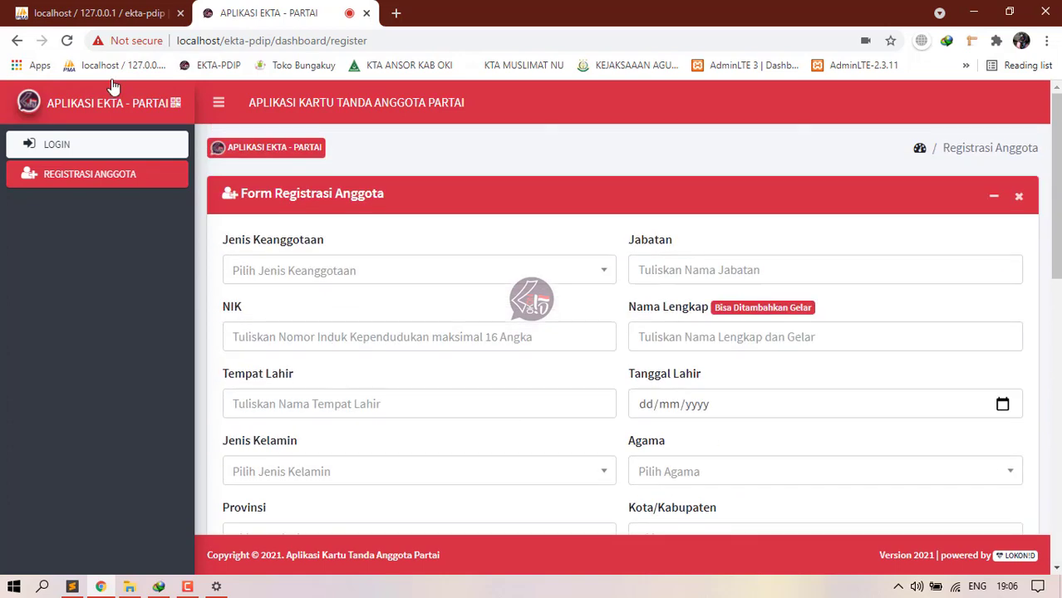
# Step: Return to the login page and refill the saved admin email and password
pyautogui.click(84, 160)
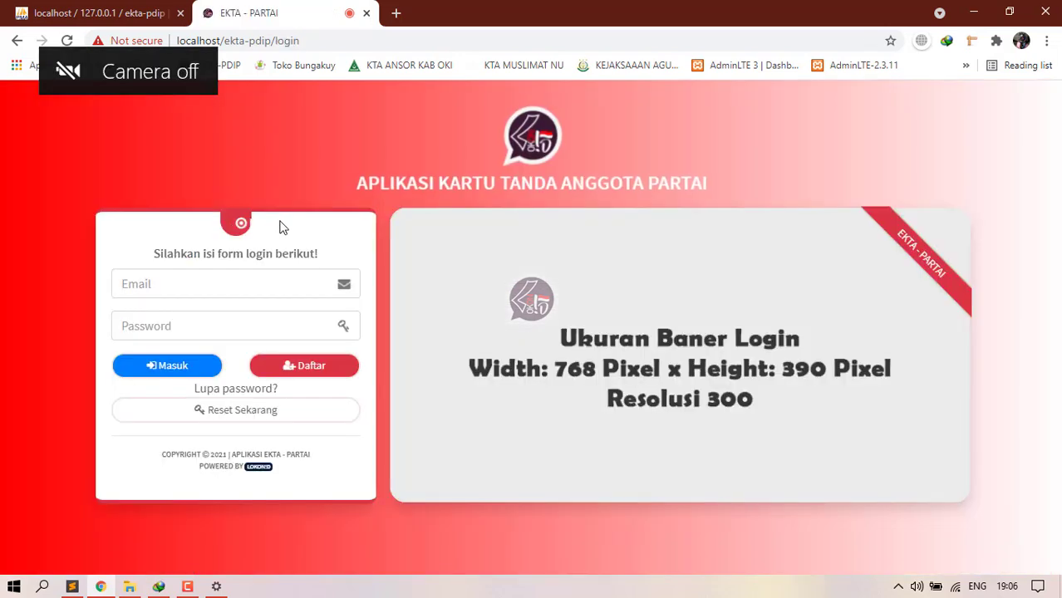
pyautogui.click(207, 284)
pyautogui.click(177, 430)
pyautogui.click(185, 324)
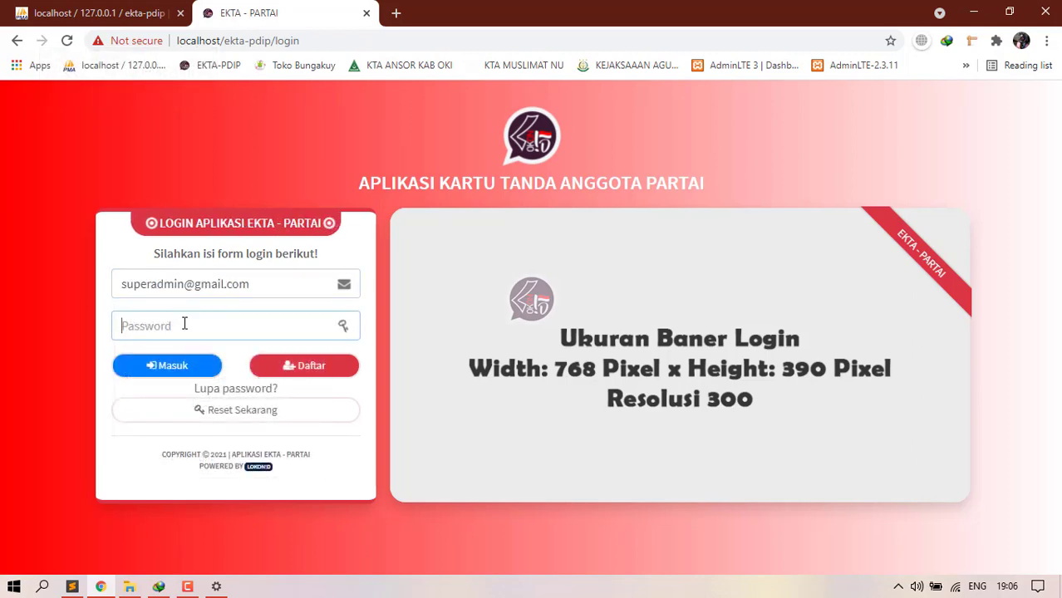
# Step: Sign in, look over the TAMBAH DATA ANGGOTA form, then open the empty Verifikasi Data Anggota page
pyautogui.click(176, 367)
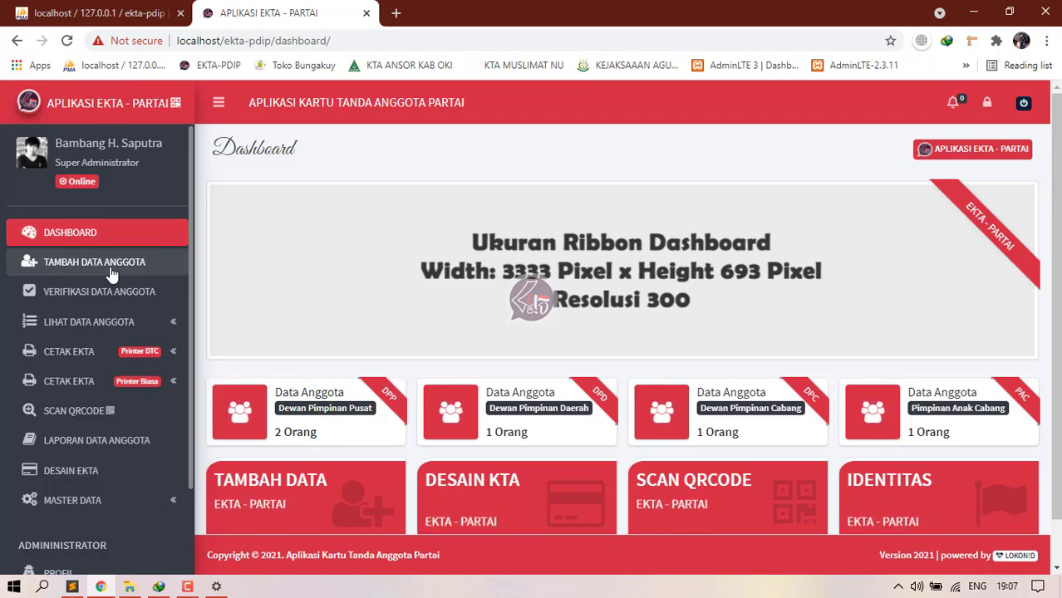
pyautogui.click(112, 270)
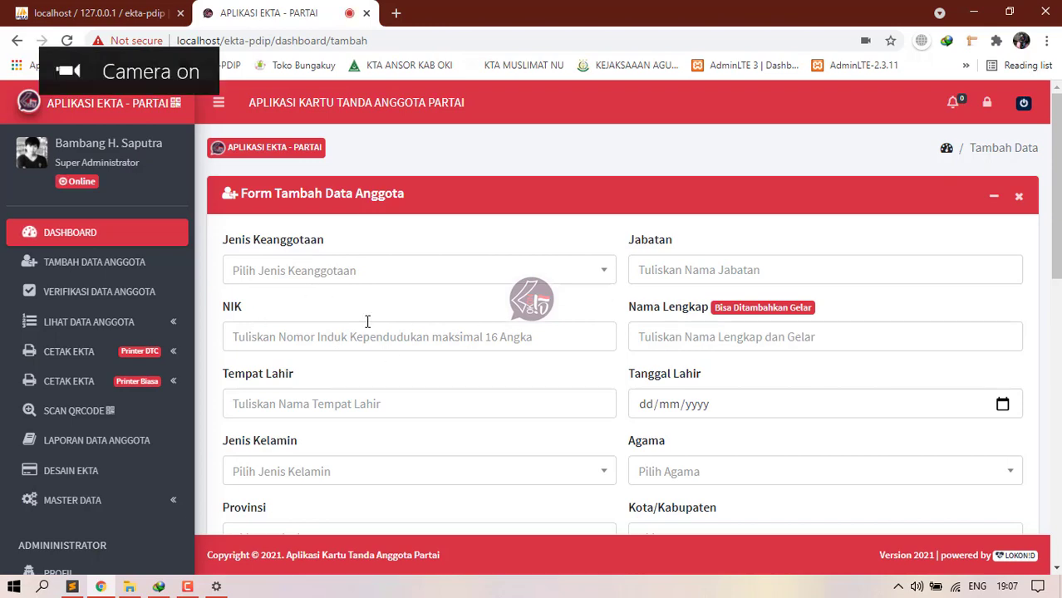
pyautogui.click(359, 275)
pyautogui.click(350, 239)
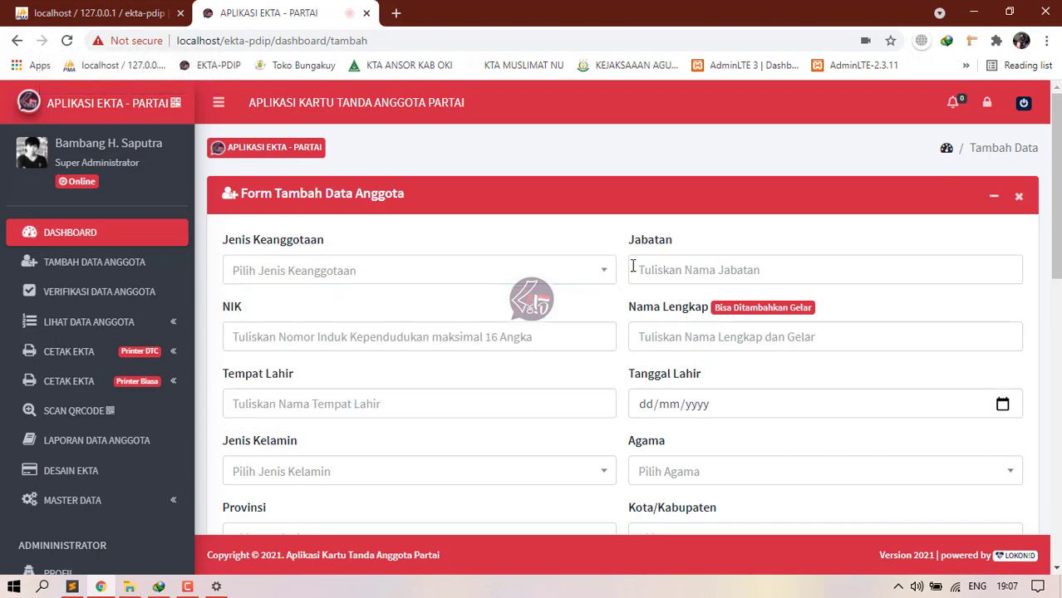
pyautogui.scroll(-6, 560, 287)
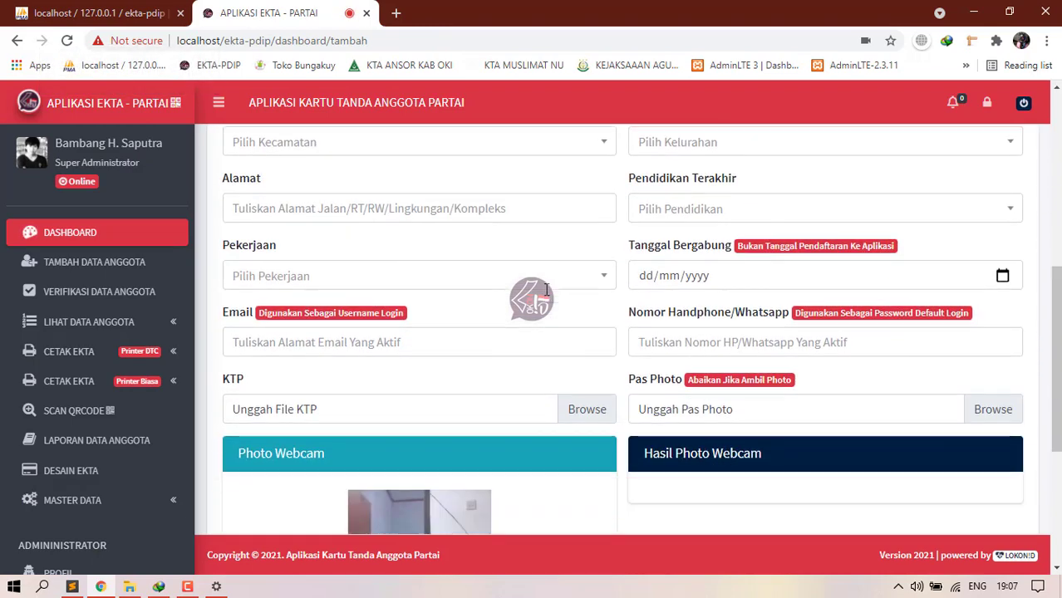
pyautogui.click(159, 235)
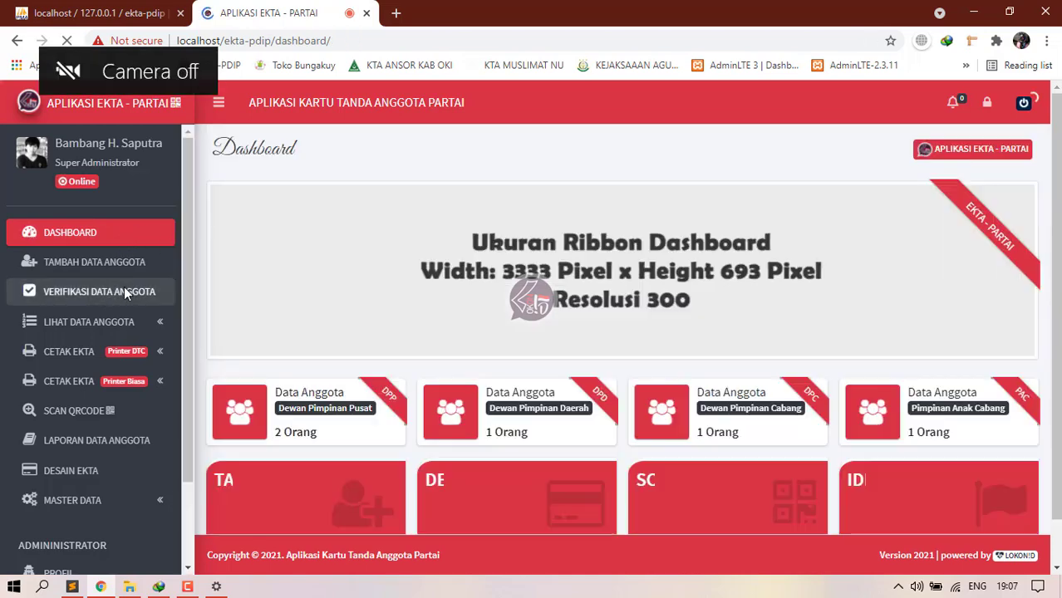
pyautogui.click(126, 298)
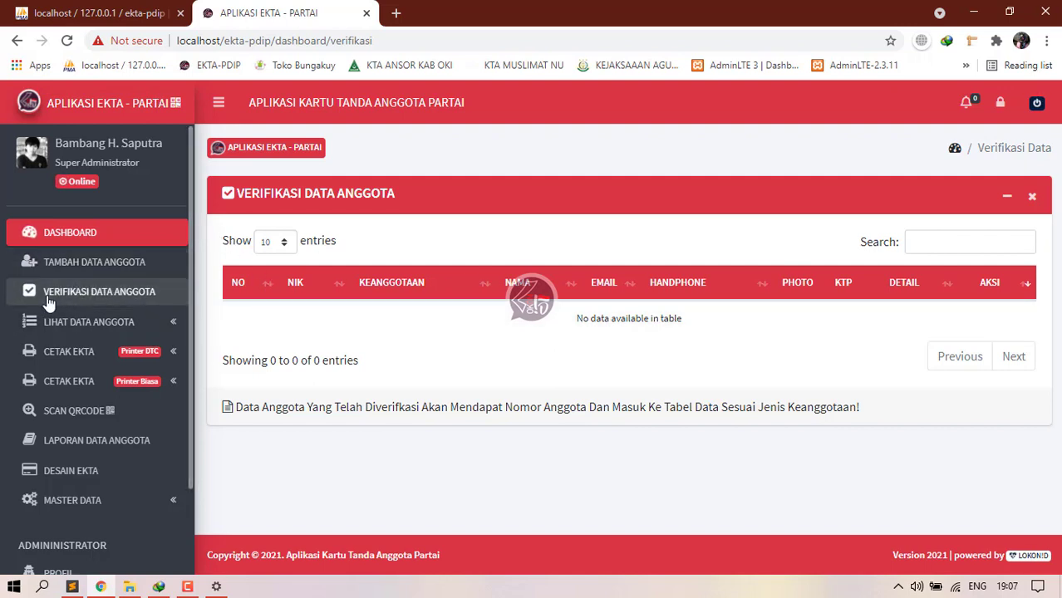
# Step: Expand CETAK EKTA (Printer DTC) and open the EKTA DPP list showing two verified members
pyautogui.click(146, 322)
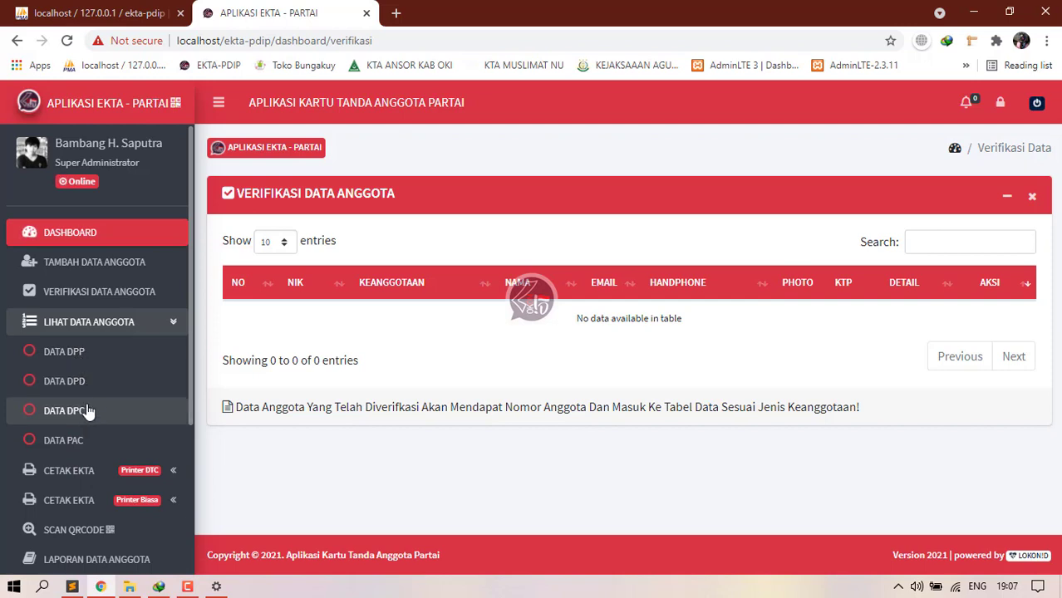
pyautogui.click(108, 469)
pyautogui.scroll(-1, 119, 451)
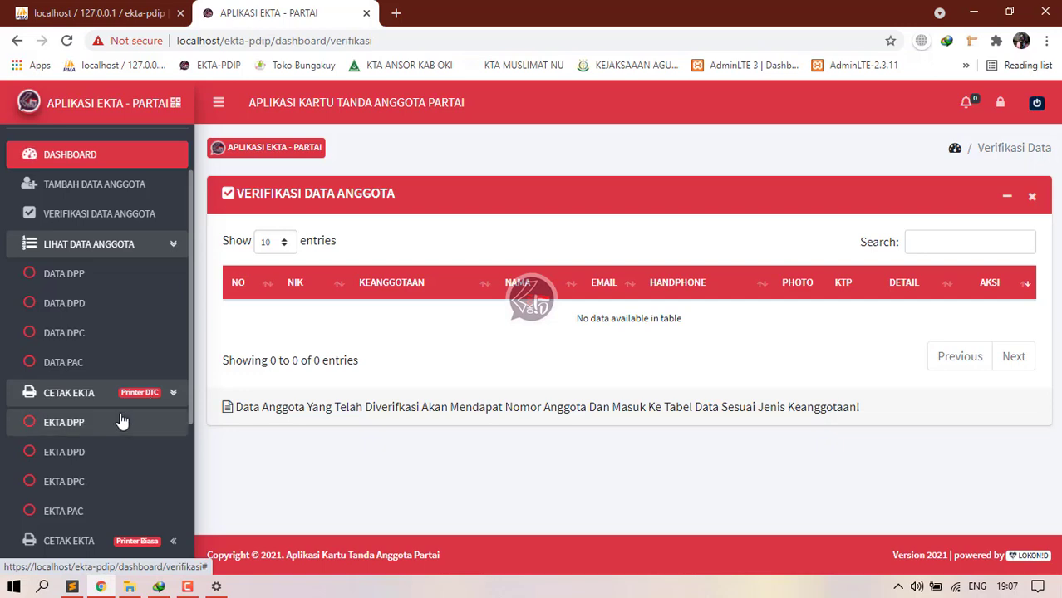
pyautogui.click(123, 422)
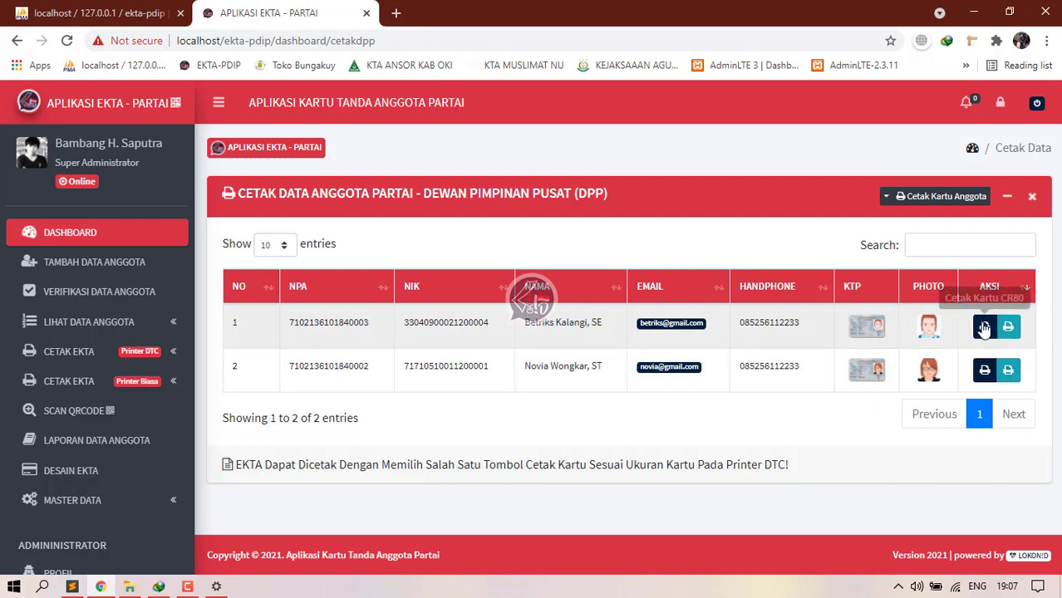
# Step: Open the CETAK EKTA (Printer Biasa) EKTA DPP page and review its two members' tick boxes
pyautogui.click(133, 385)
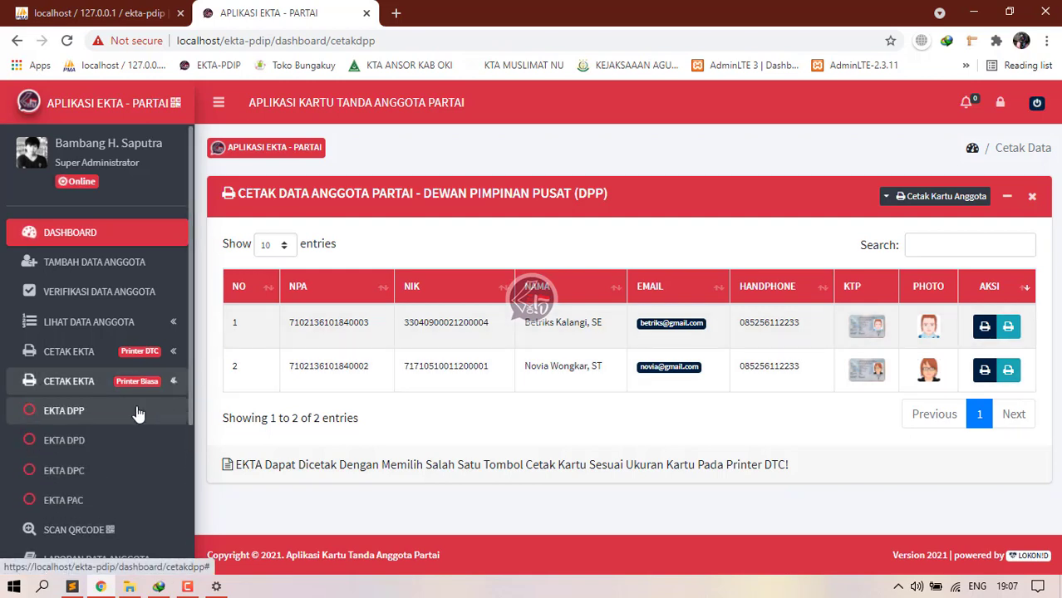
pyautogui.click(78, 413)
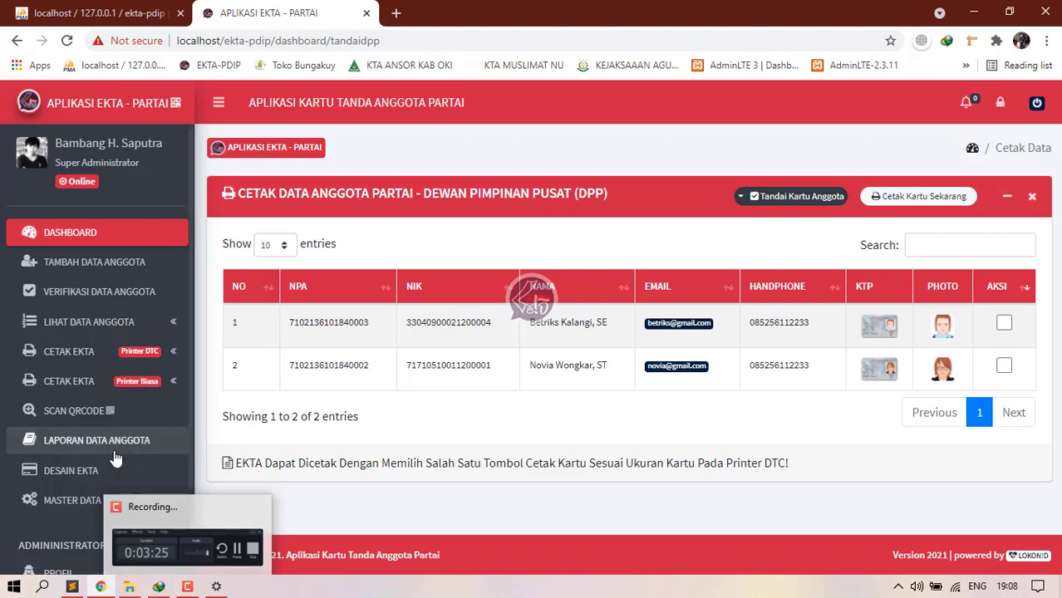
pyautogui.scroll(-2, 58, 432)
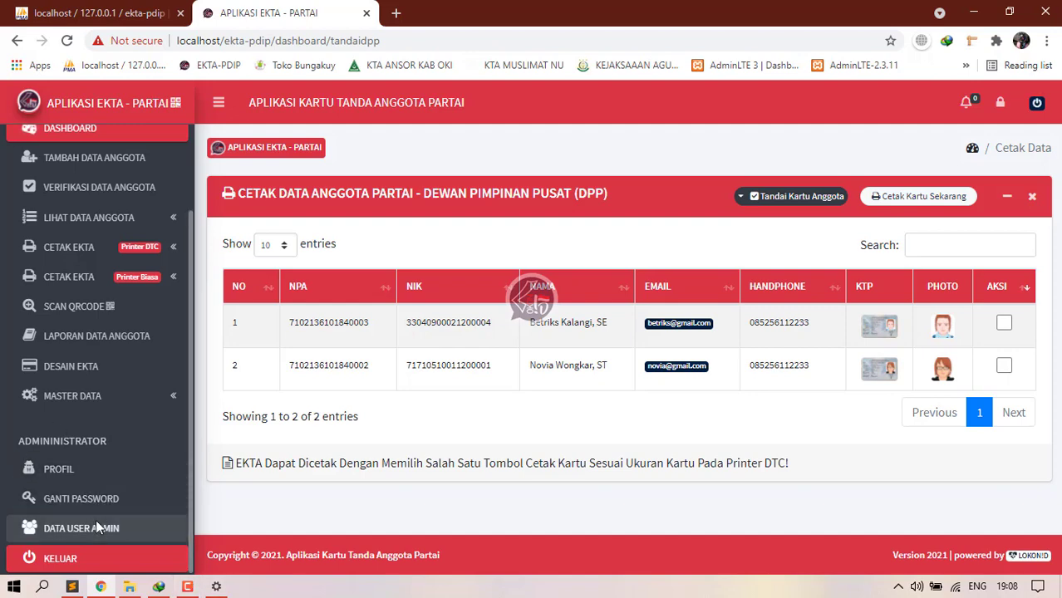
pyautogui.click(185, 587)
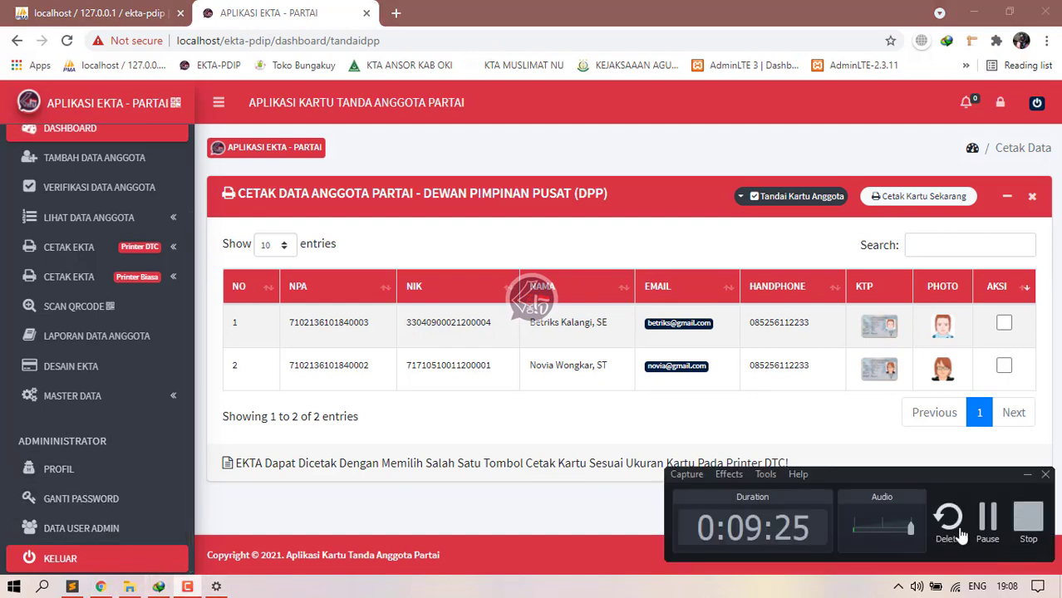
pyautogui.click(985, 521)
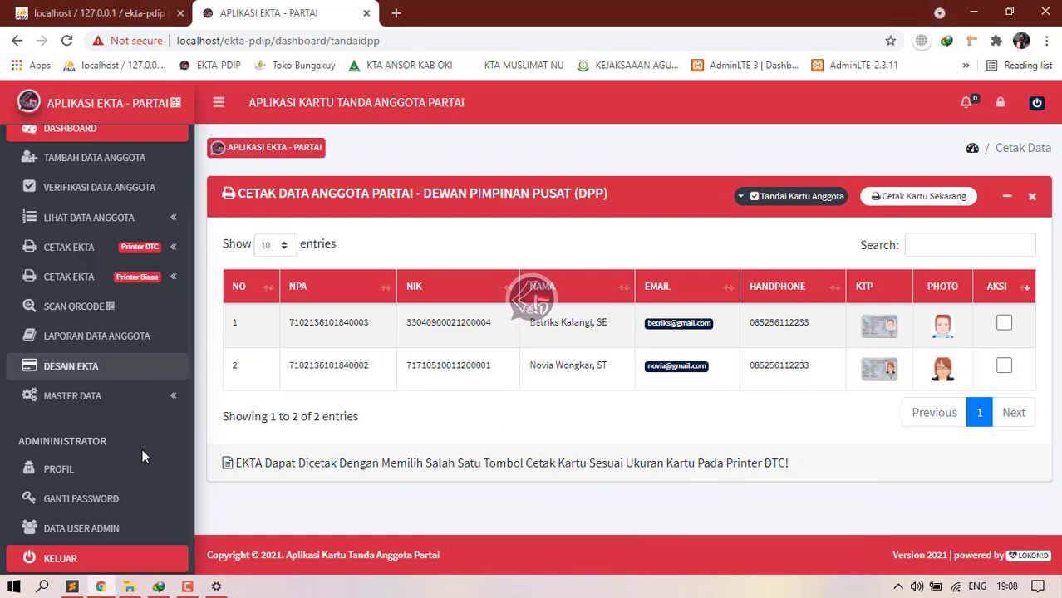
pyautogui.scroll(3, 124, 412)
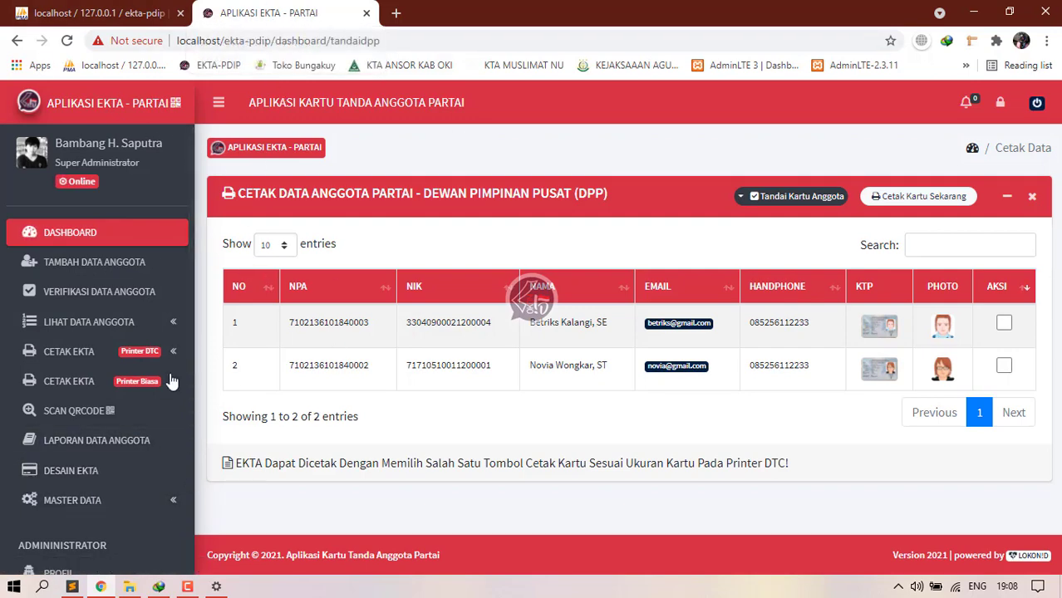
pyautogui.click(125, 500)
pyautogui.scroll(-2, 123, 457)
# Step: In Identitas Aplikasi, set the logo to assets/dist/img/logo/4305pdi-p.png
pyautogui.click(91, 379)
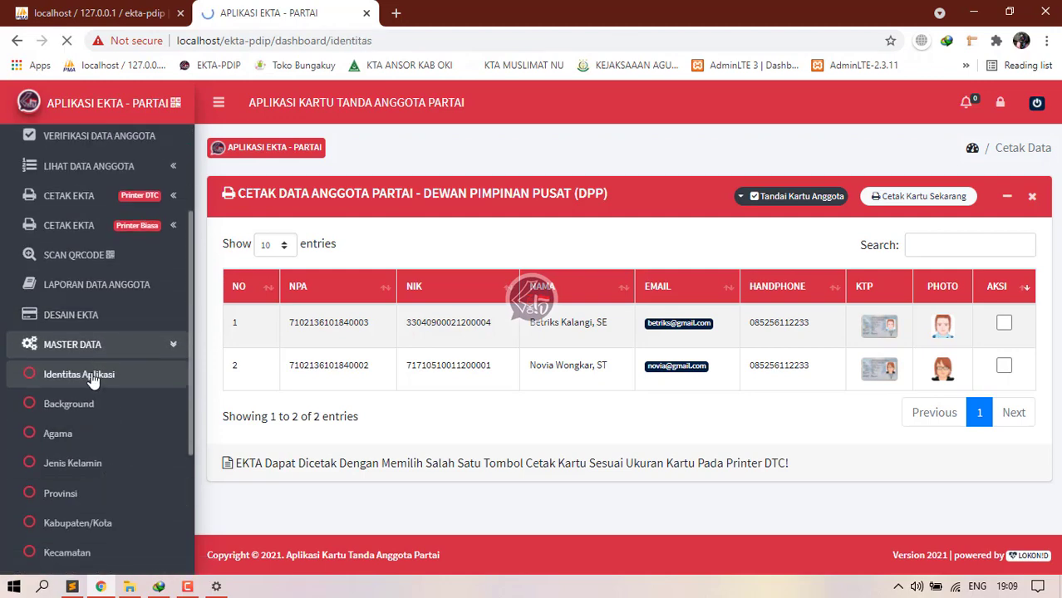
pyautogui.scroll(-1, 386, 309)
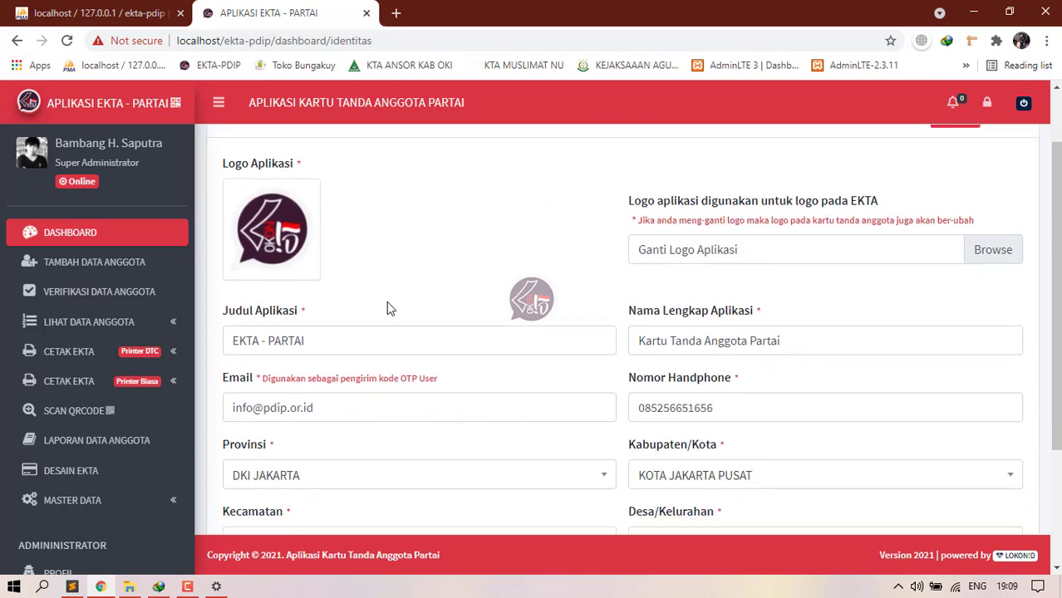
pyautogui.click(766, 261)
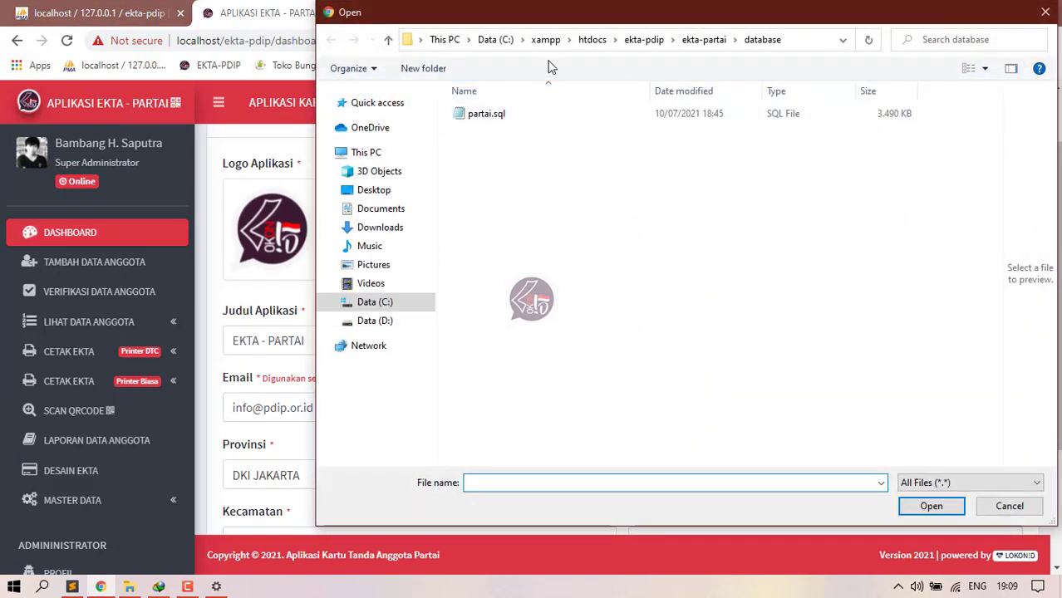
pyautogui.click(645, 40)
pyautogui.doubleClick(481, 116)
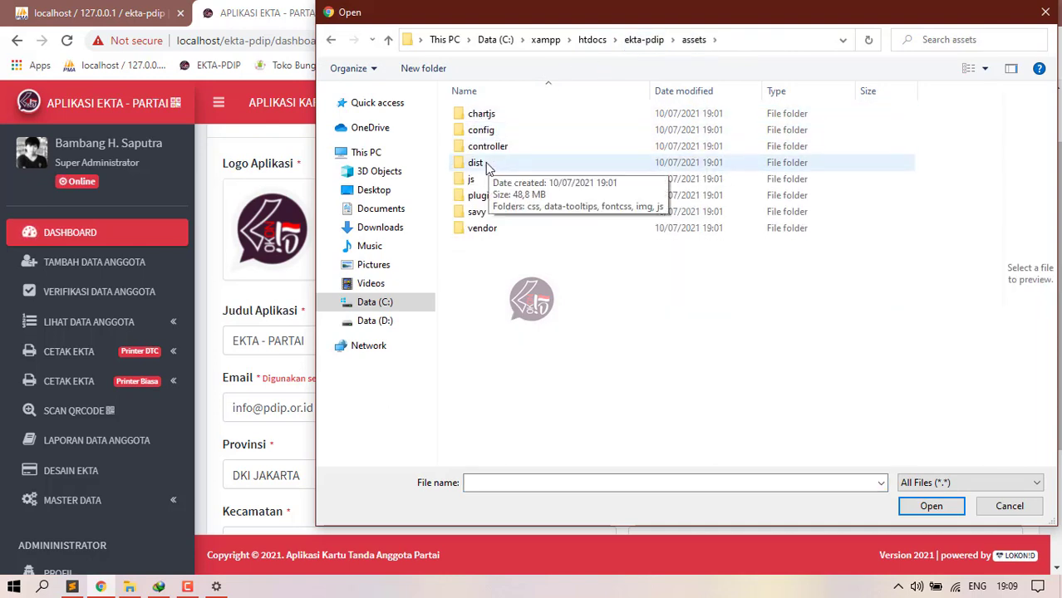
pyautogui.doubleClick(476, 164)
pyautogui.doubleClick(500, 167)
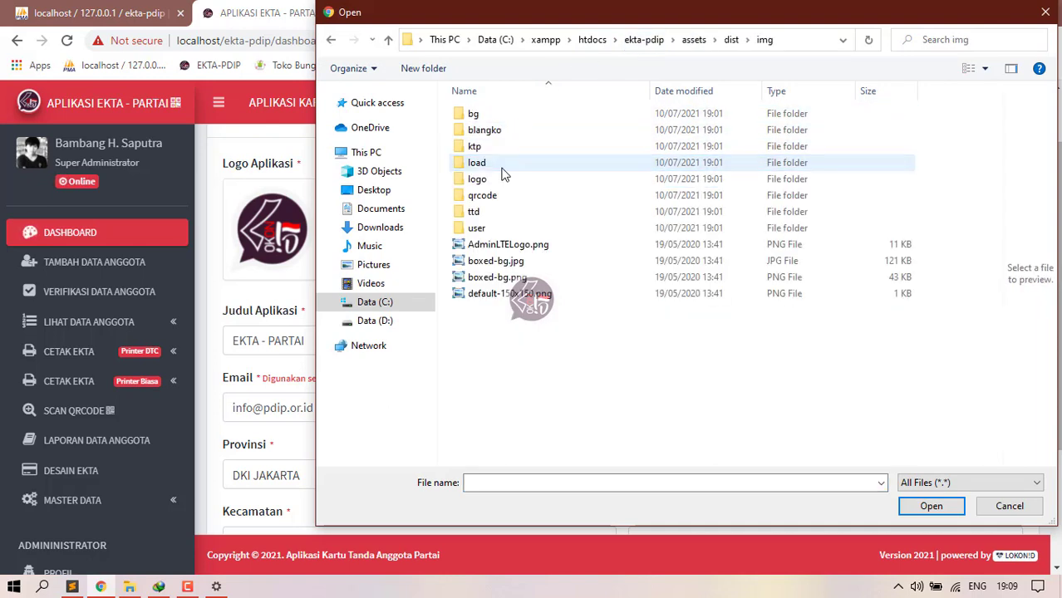
pyautogui.click(485, 179)
pyautogui.doubleClick(487, 179)
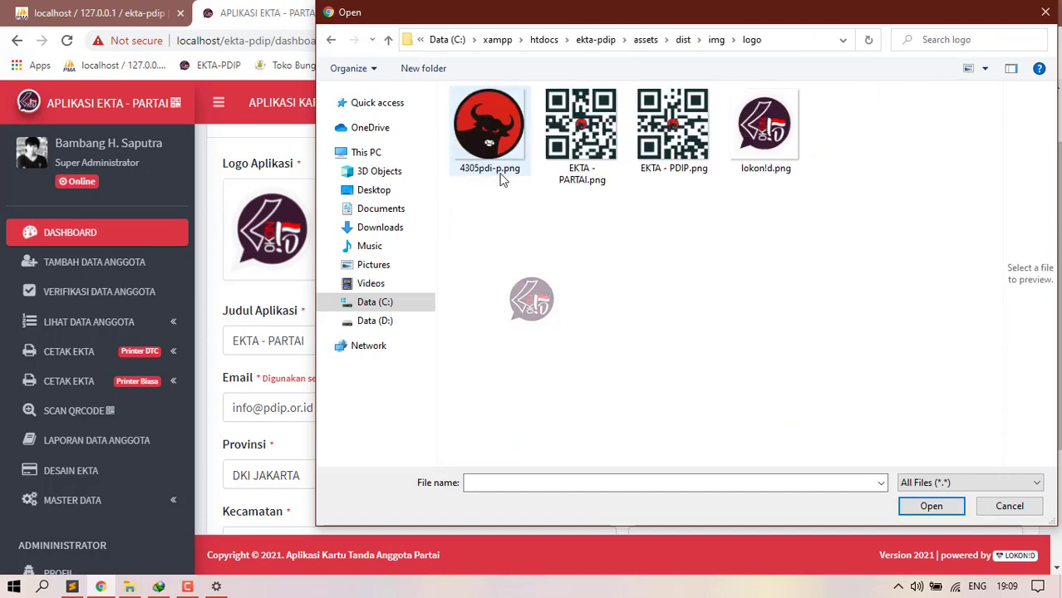
pyautogui.doubleClick(489, 126)
pyautogui.scroll(-1, 541, 272)
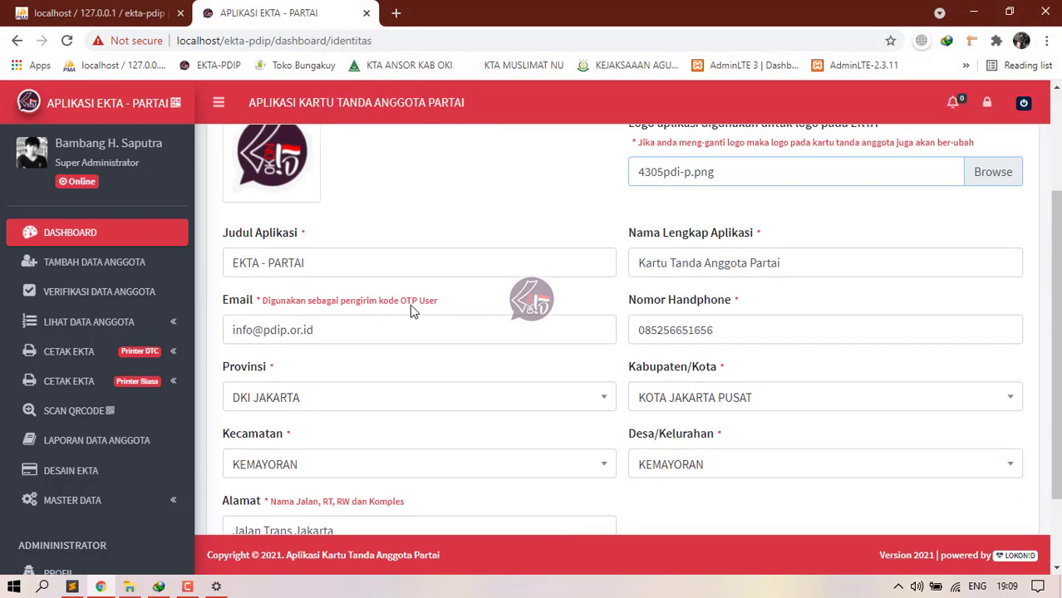
# Step: Change the title to EKTA - PDIP, extend the full name with (PDIP), and save
pyautogui.click(369, 265)
pyautogui.press('BackSpace')
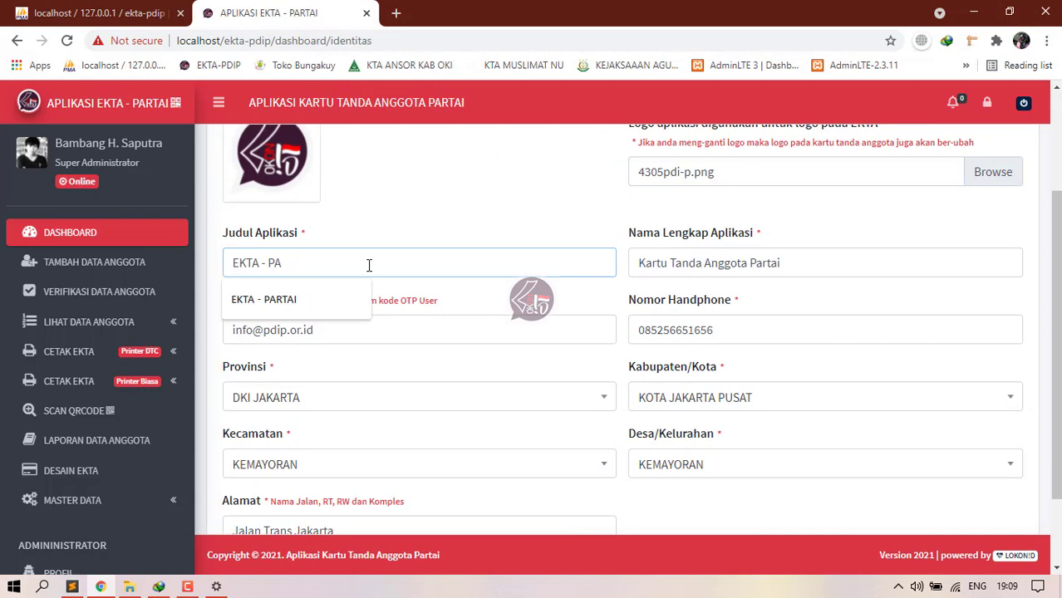
pyautogui.press('BackSpace')
pyautogui.write('DIP')
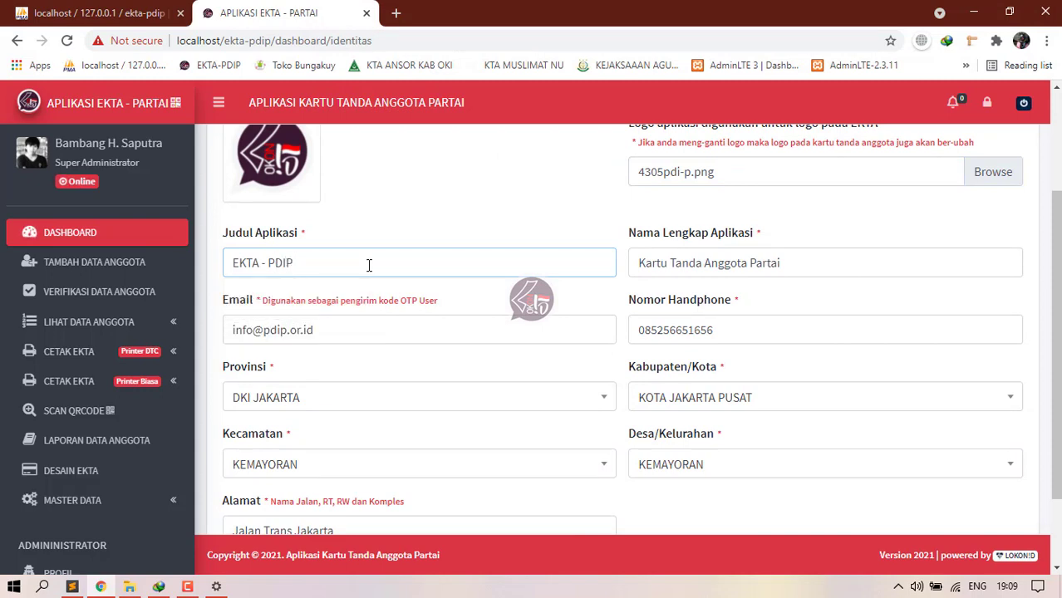
pyautogui.click(794, 266)
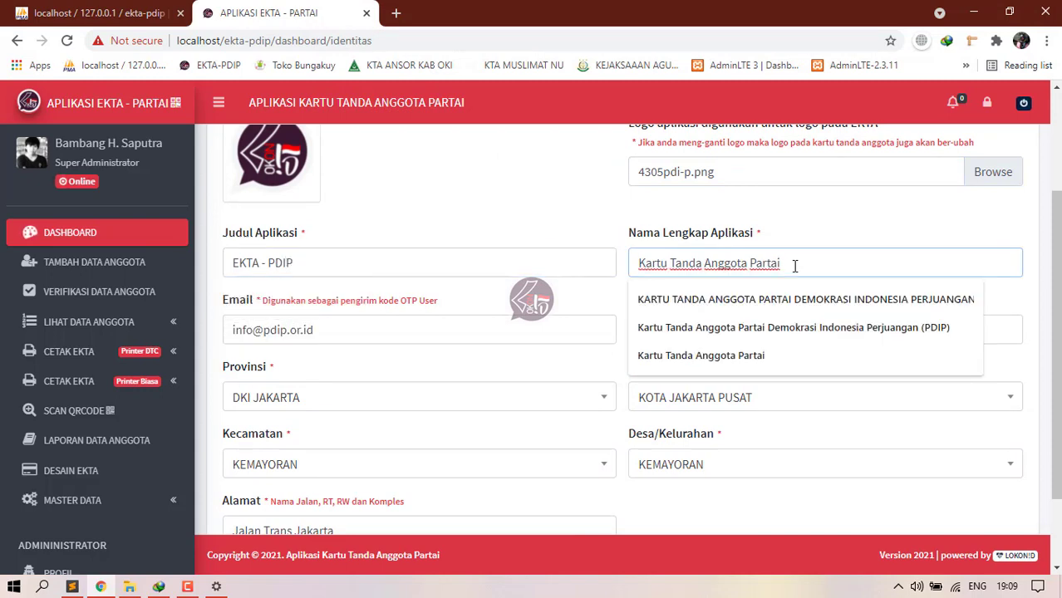
pyautogui.click(829, 325)
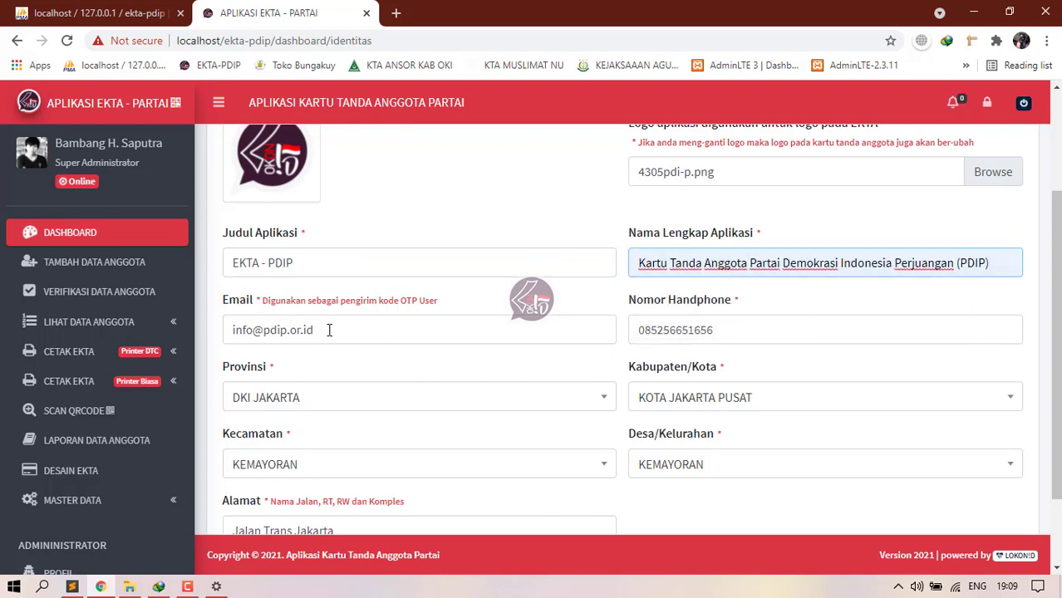
pyautogui.scroll(-2, 329, 330)
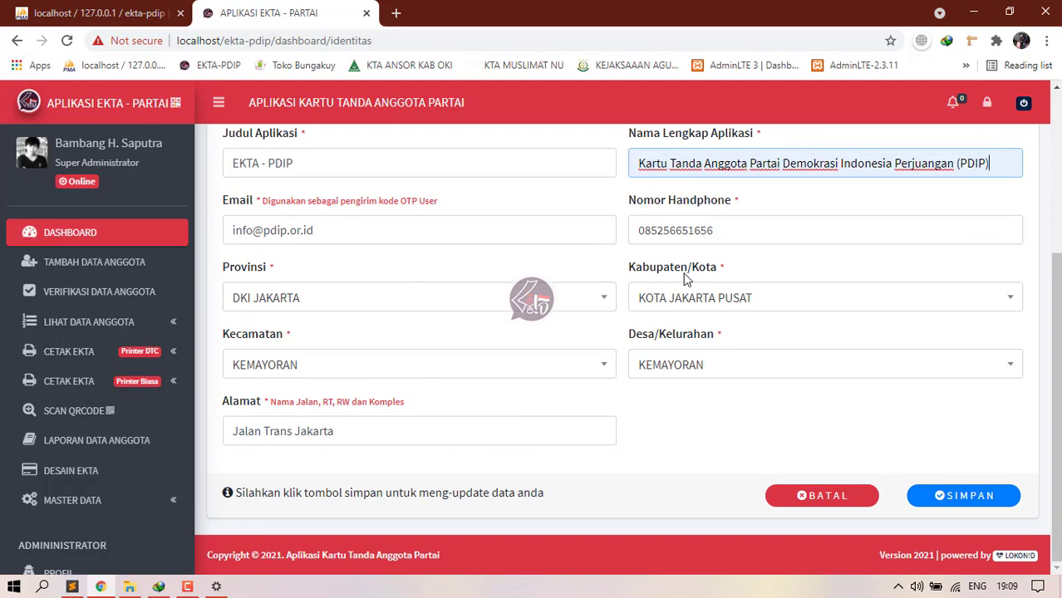
pyautogui.click(960, 501)
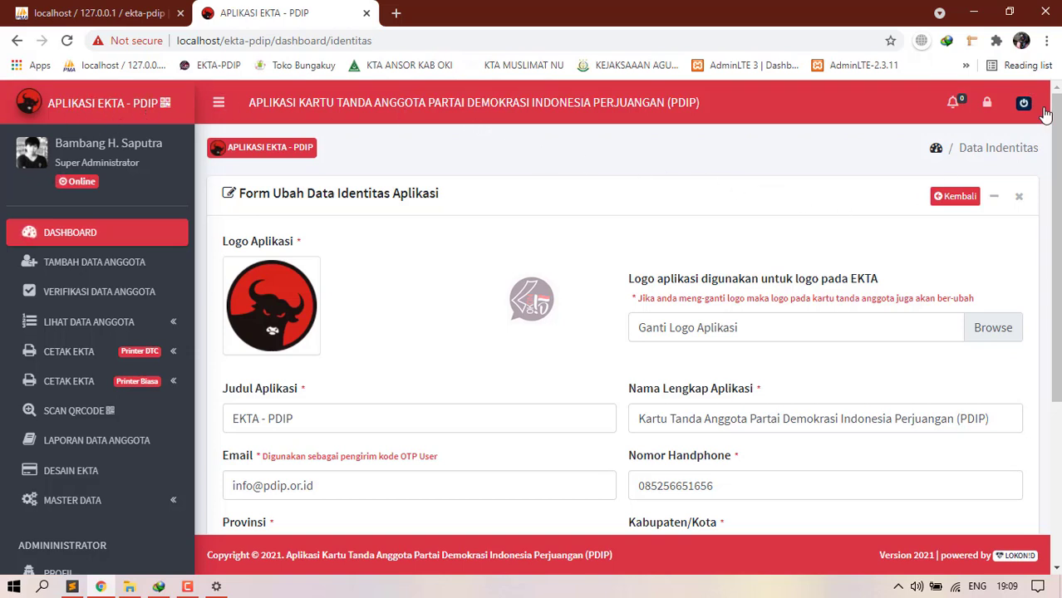
pyautogui.click(956, 104)
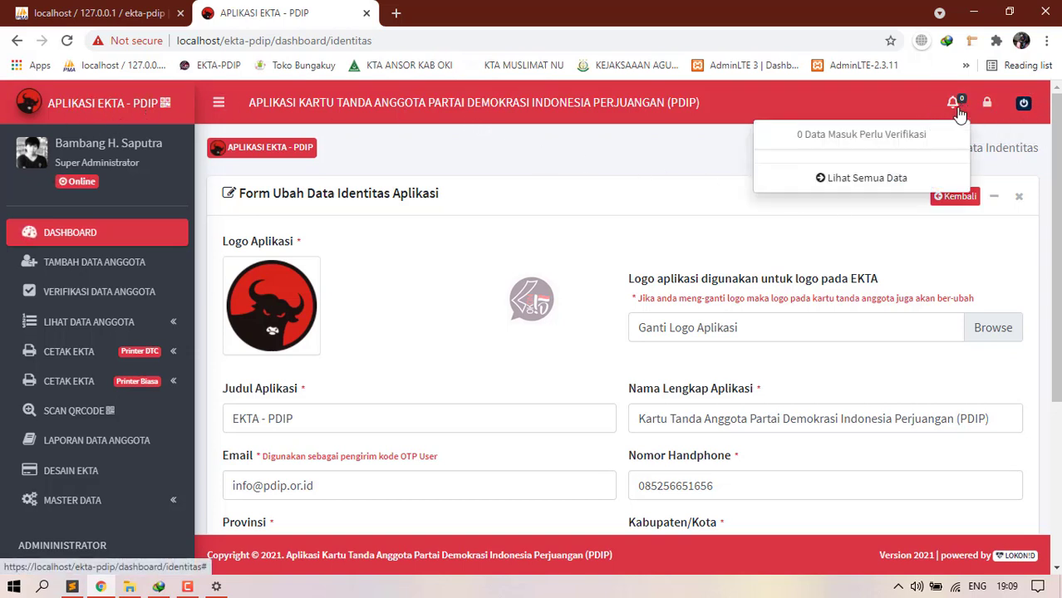
pyautogui.click(957, 108)
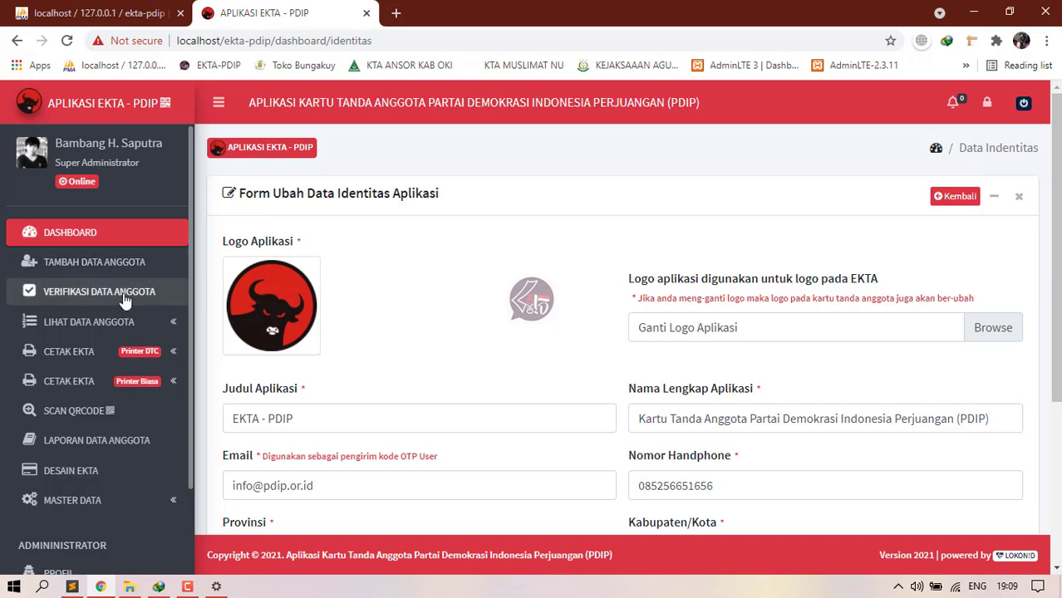
pyautogui.scroll(-2, 116, 349)
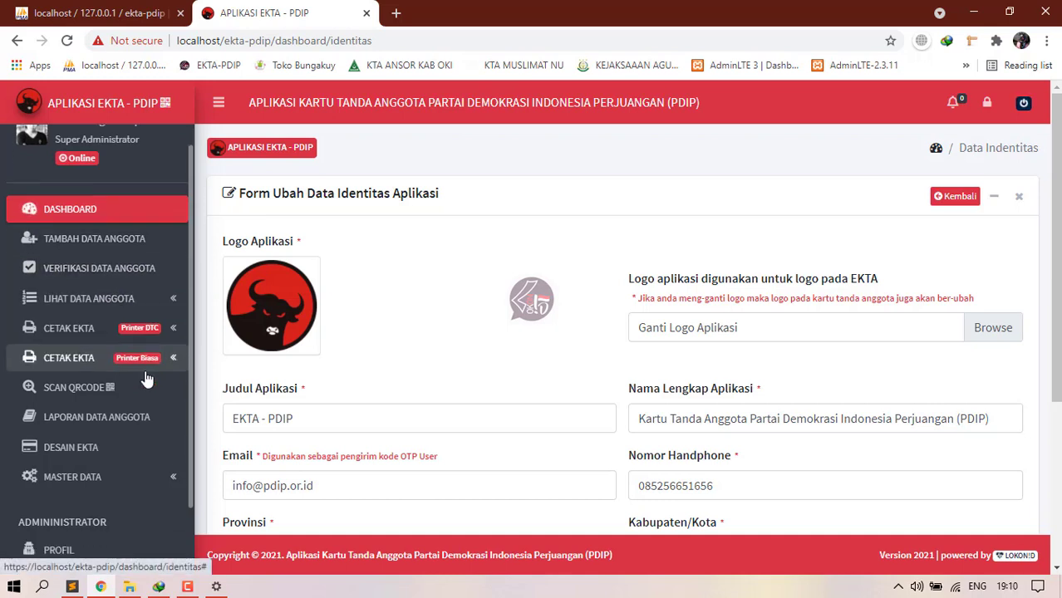
pyautogui.scroll(-3, 404, 275)
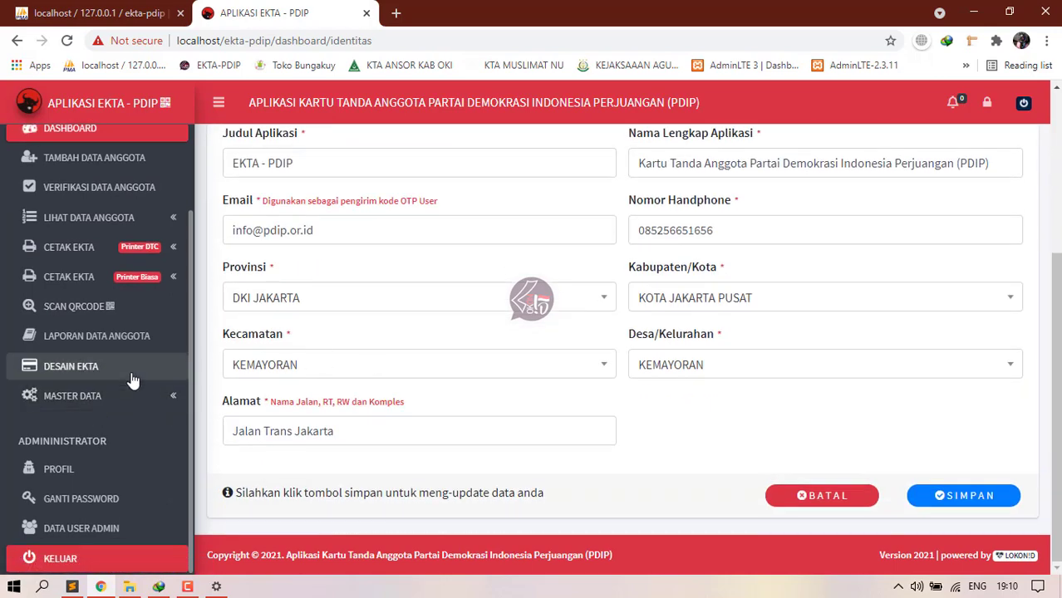
pyautogui.scroll(2, 123, 379)
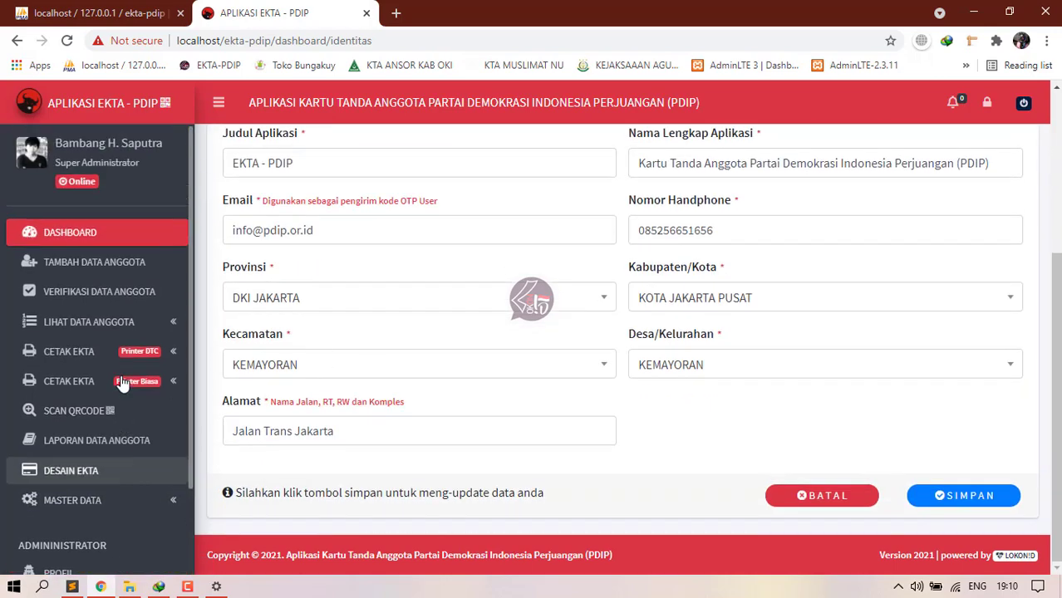
# Step: Open DESAIN EKTA and scroll through the three card blank templates, including DTC - CR79
pyautogui.click(89, 480)
pyautogui.scroll(-2, 748, 407)
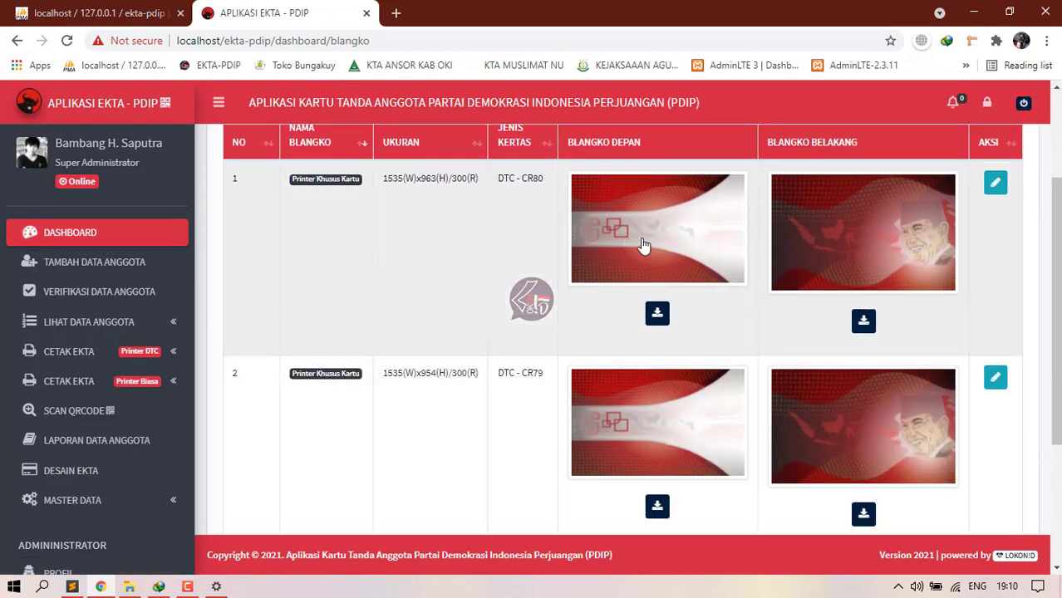
pyautogui.scroll(1, 752, 249)
pyautogui.scroll(-3, 749, 420)
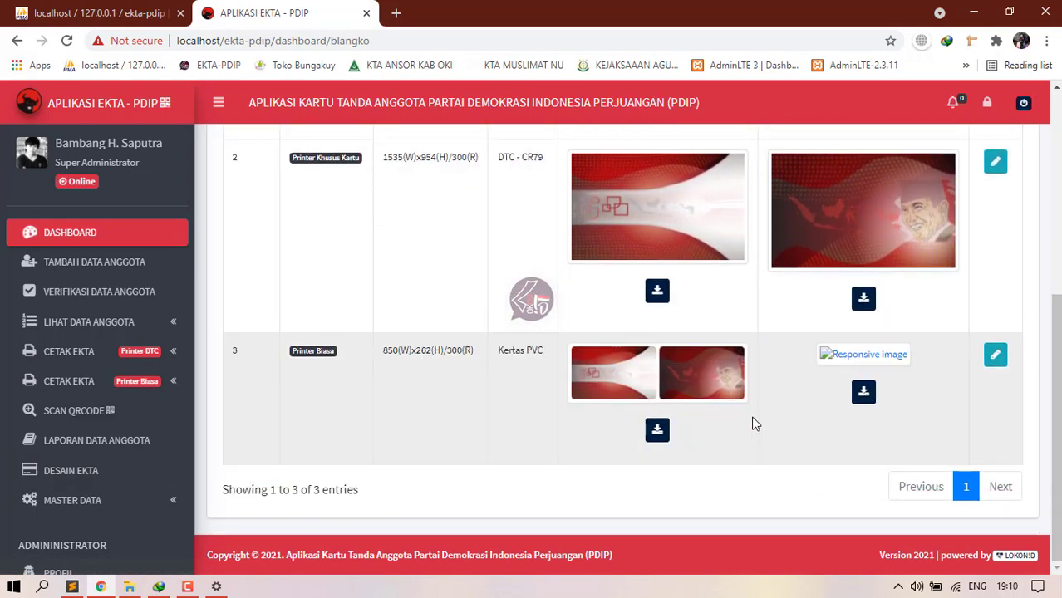
pyautogui.scroll(1, 754, 424)
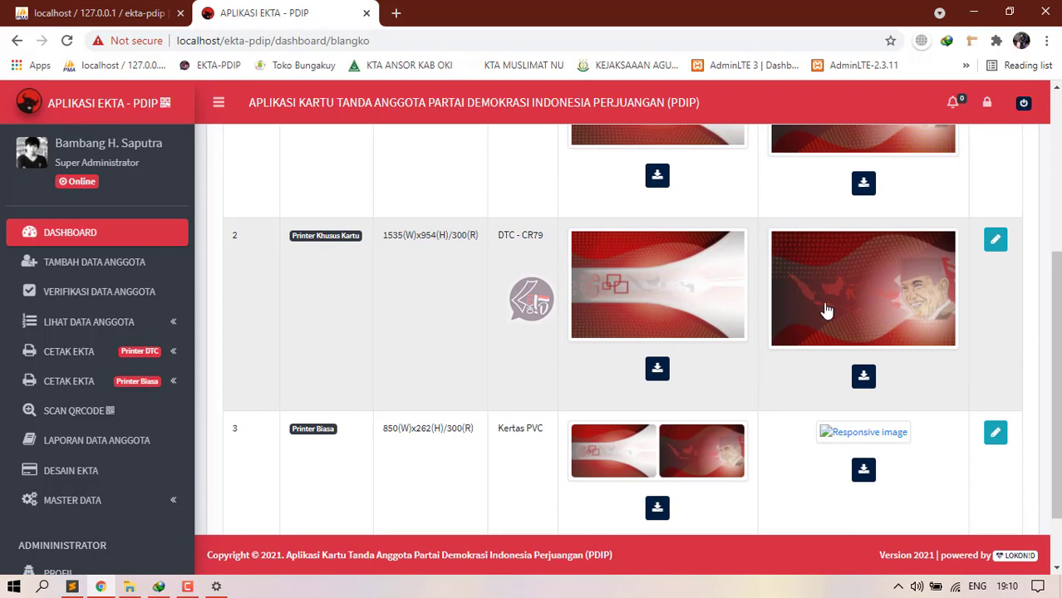
pyautogui.scroll(-1, 680, 447)
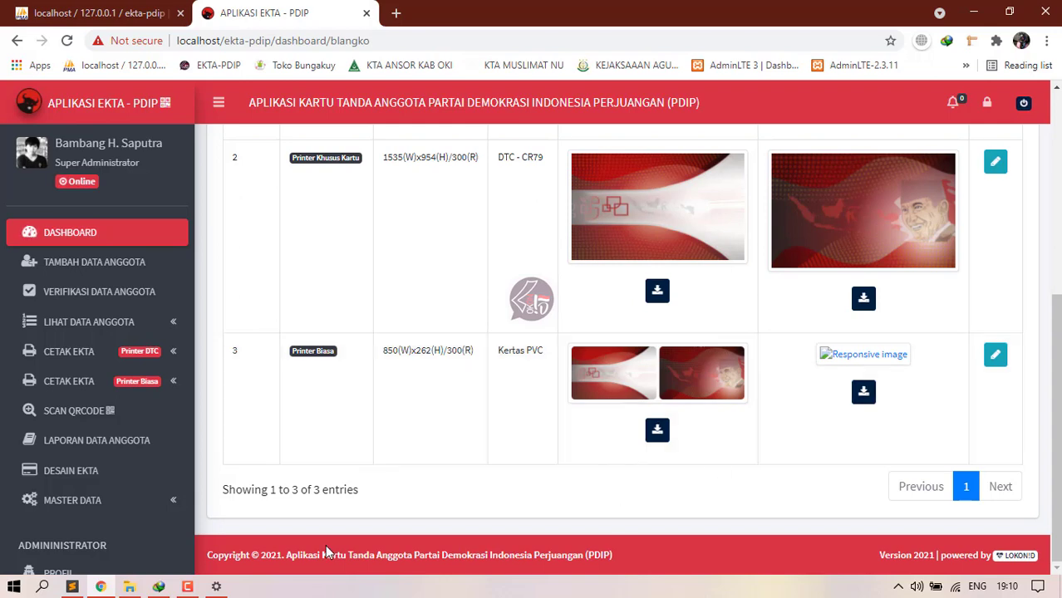
pyautogui.click(154, 503)
pyautogui.scroll(-3, 128, 434)
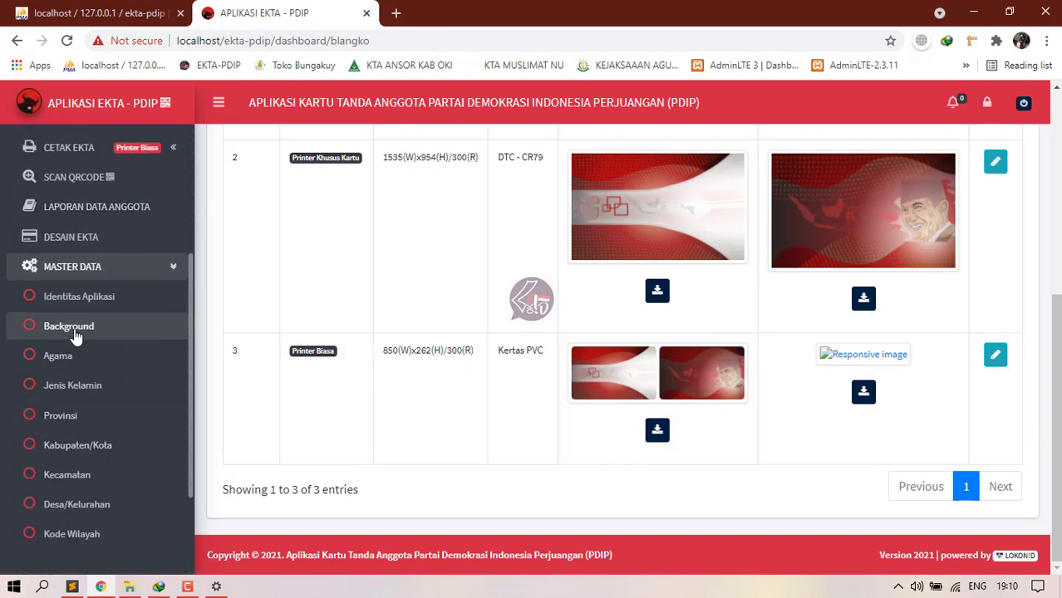
# Step: Set ribbon.png as dashboard panel image and 2696login.png as login image from D:\Desain\Desain KTA Partai
pyautogui.click(181, 335)
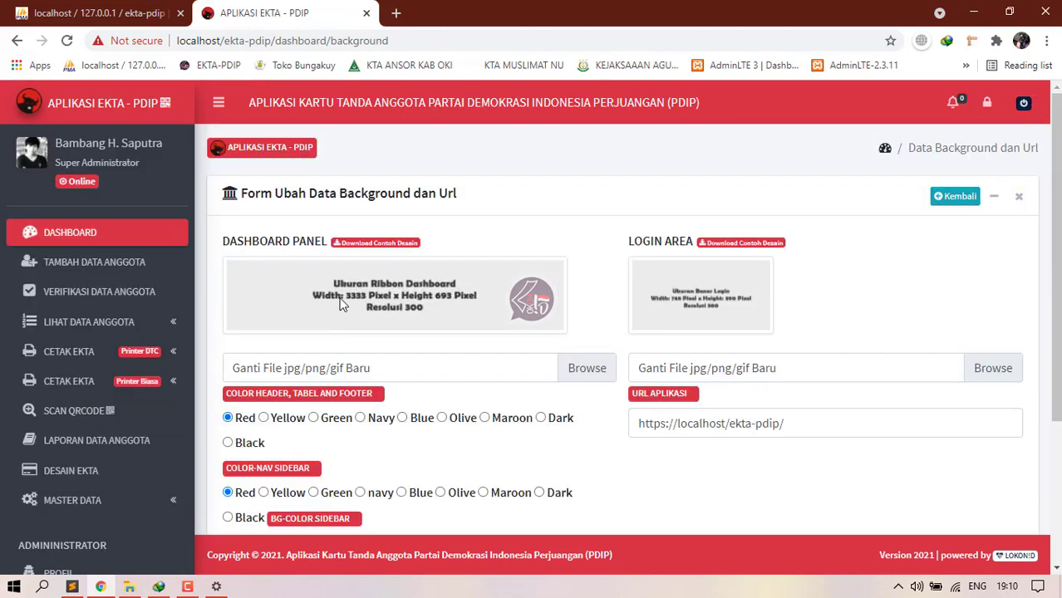
pyautogui.click(385, 368)
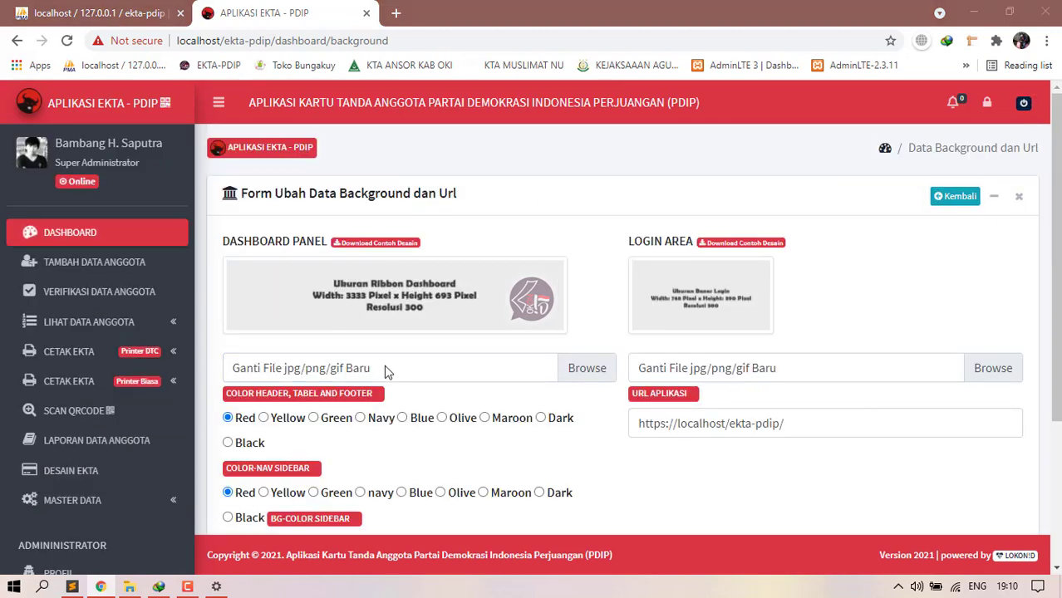
pyautogui.click(374, 320)
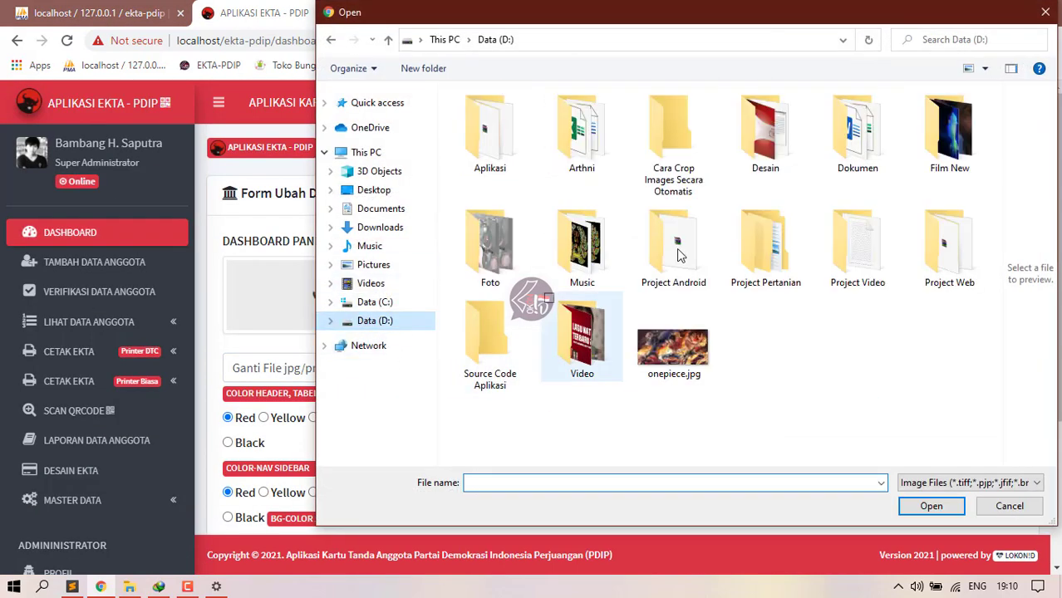
pyautogui.doubleClick(765, 145)
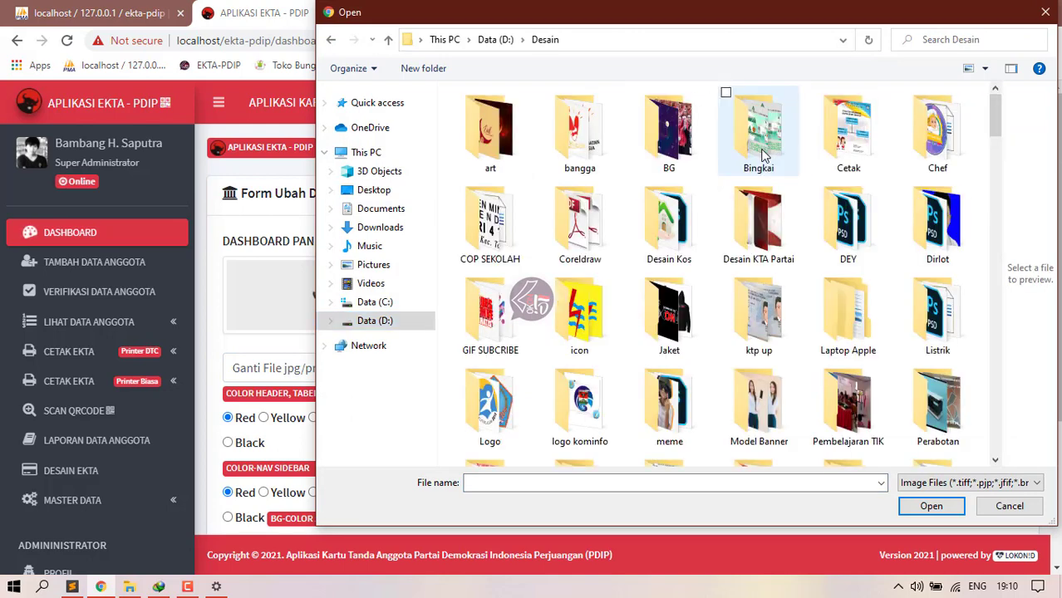
pyautogui.doubleClick(760, 260)
pyautogui.doubleClick(490, 259)
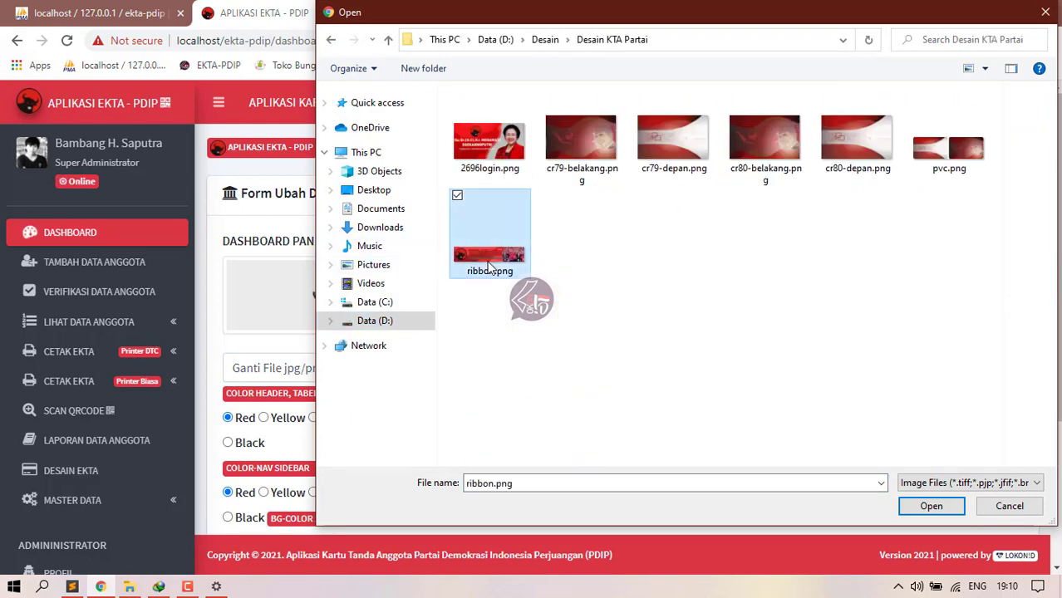
pyautogui.click(716, 373)
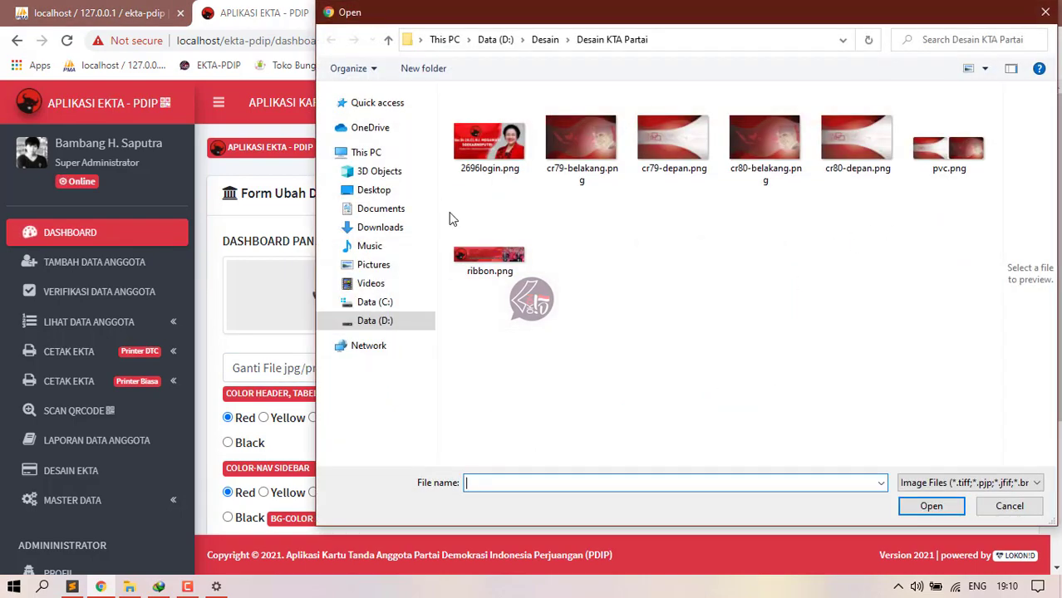
pyautogui.doubleClick(489, 143)
# Step: Make the sidebar background Light, header and nav sidebar Maroon, and save
pyautogui.scroll(-3, 561, 374)
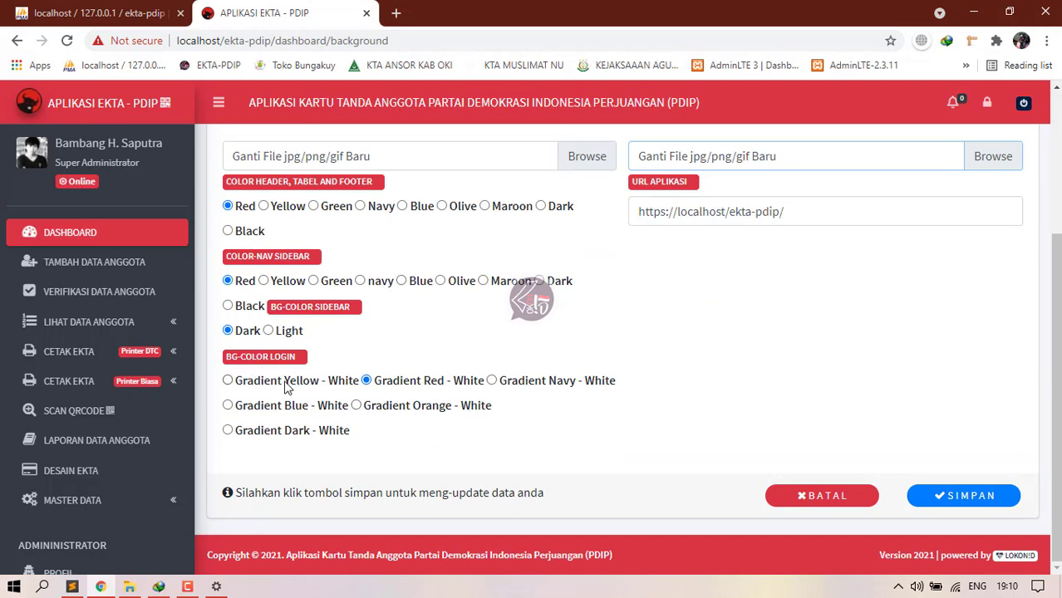
pyautogui.click(268, 331)
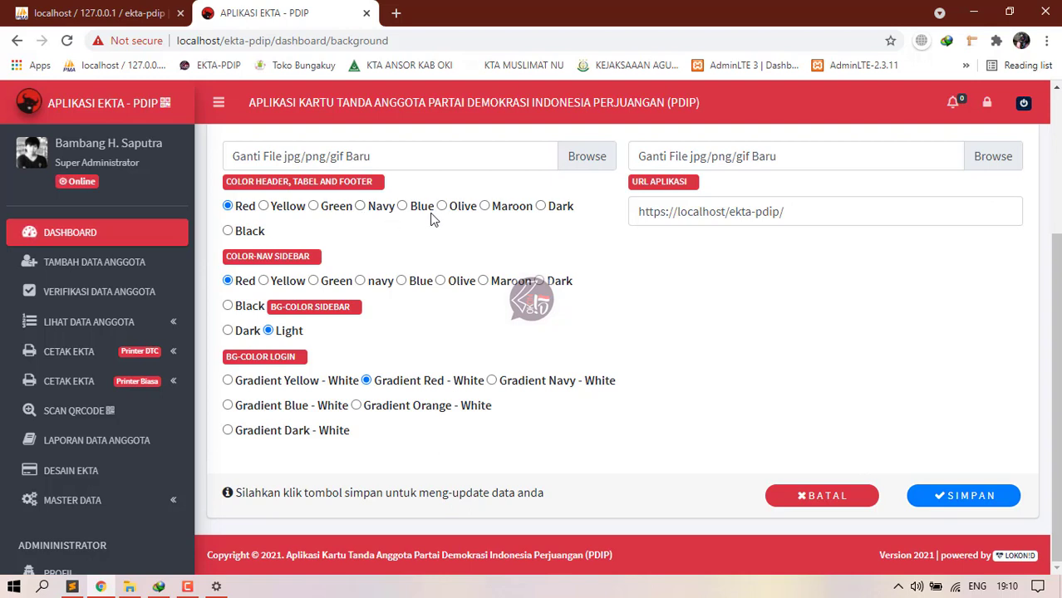
pyautogui.click(484, 207)
pyautogui.click(482, 283)
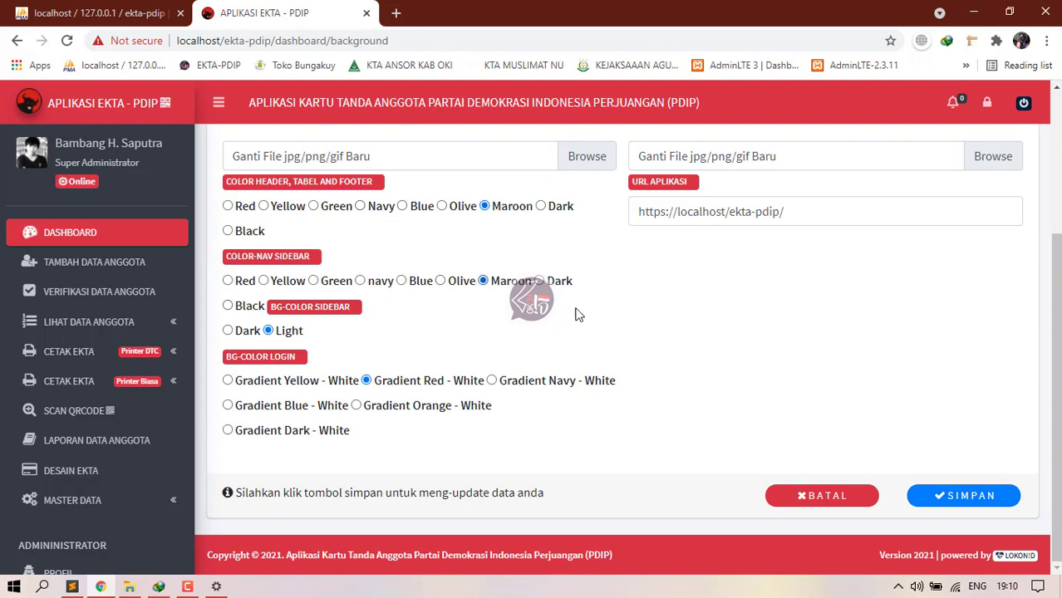
pyautogui.click(973, 496)
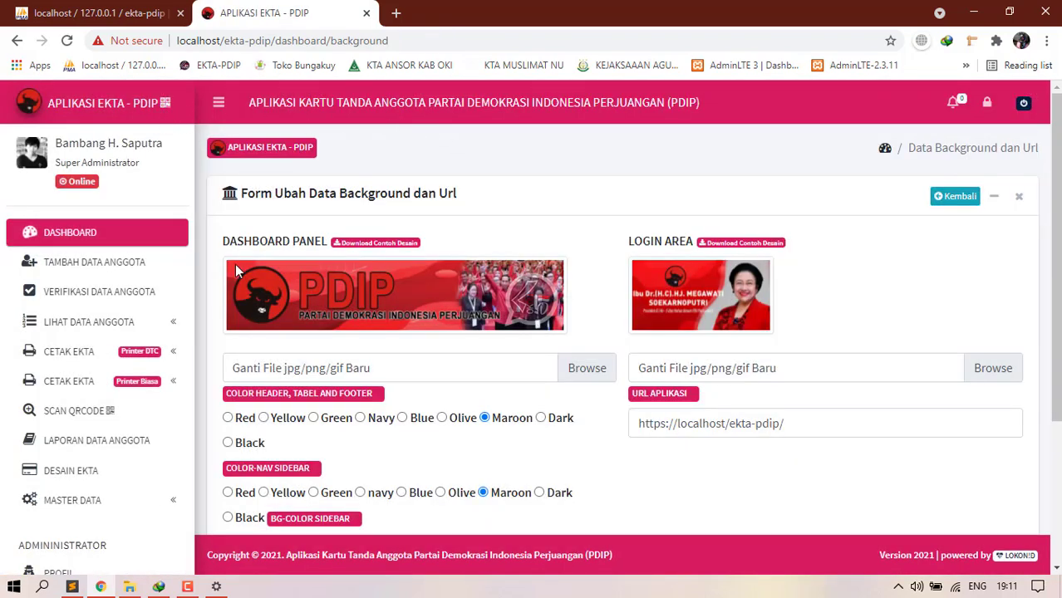
# Step: Set the header colour back to Red, save, and log out via KELUAR
pyautogui.scroll(-2, 445, 349)
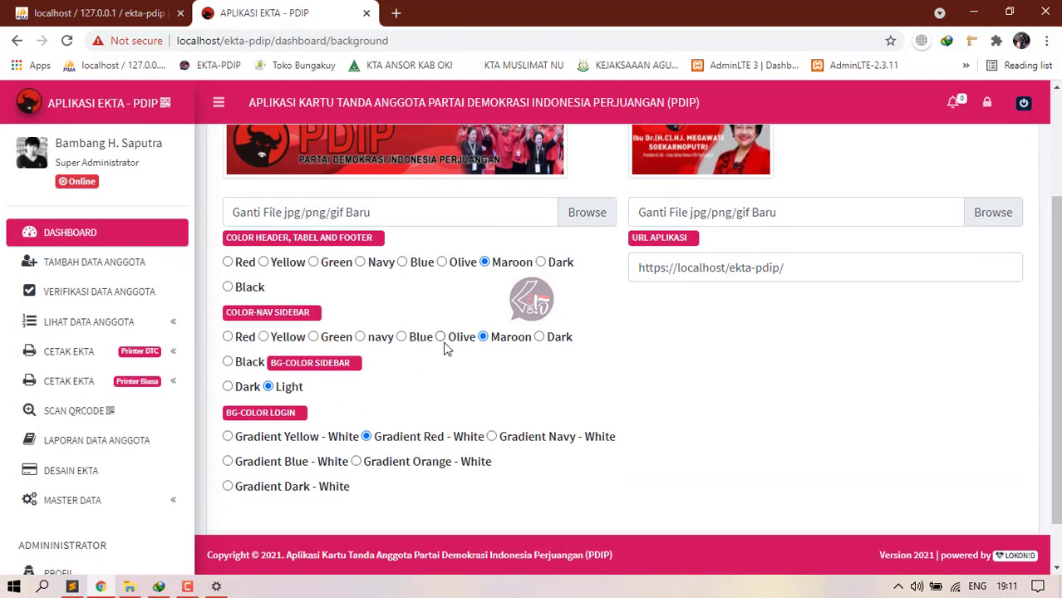
pyautogui.click(227, 263)
pyautogui.scroll(-1, 787, 417)
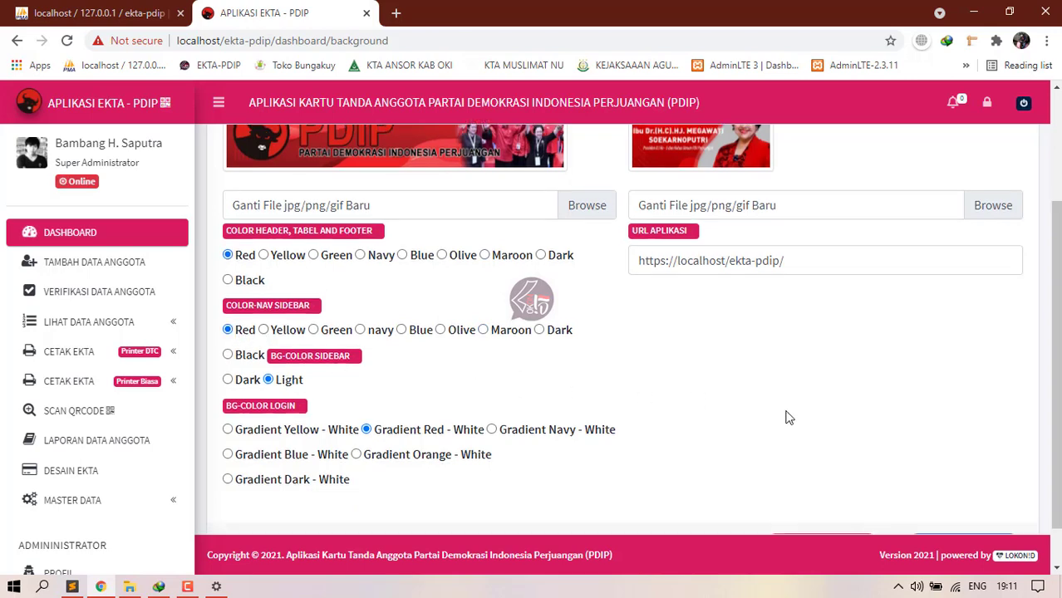
pyautogui.click(967, 498)
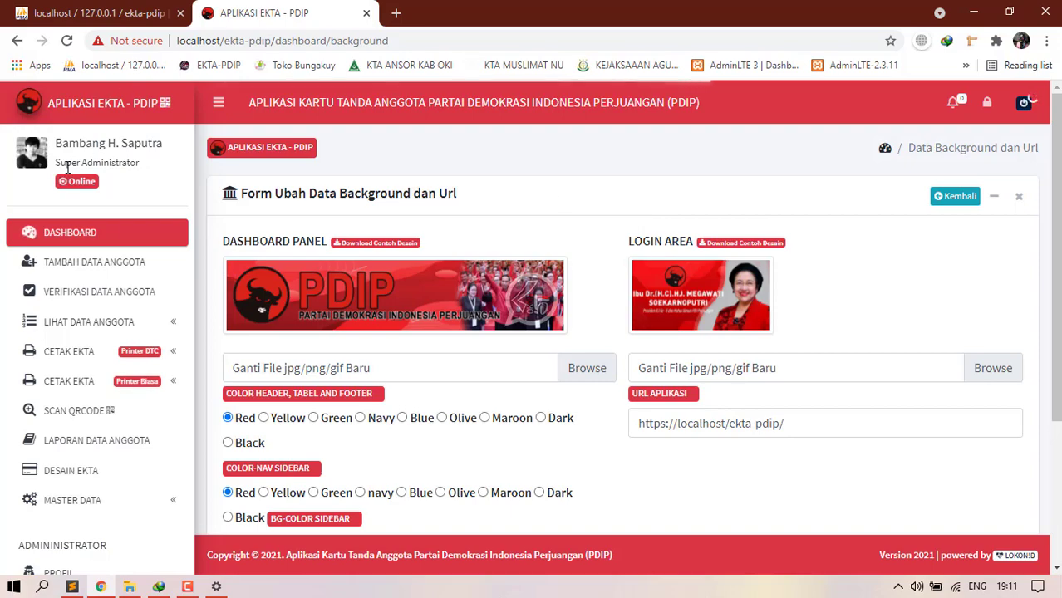
pyautogui.scroll(-2, 94, 531)
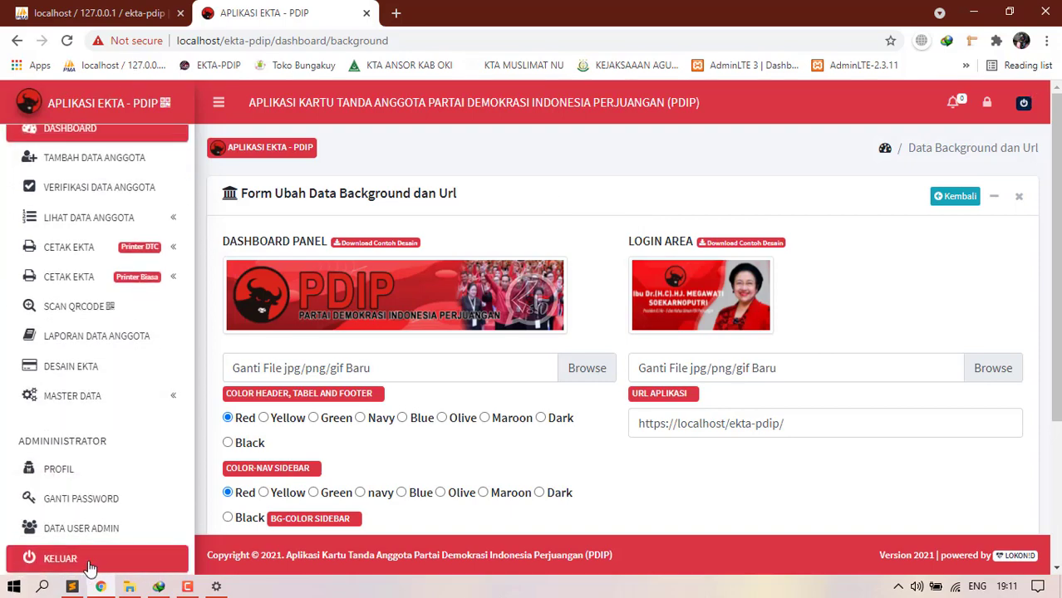
pyautogui.click(94, 562)
pyautogui.click(667, 261)
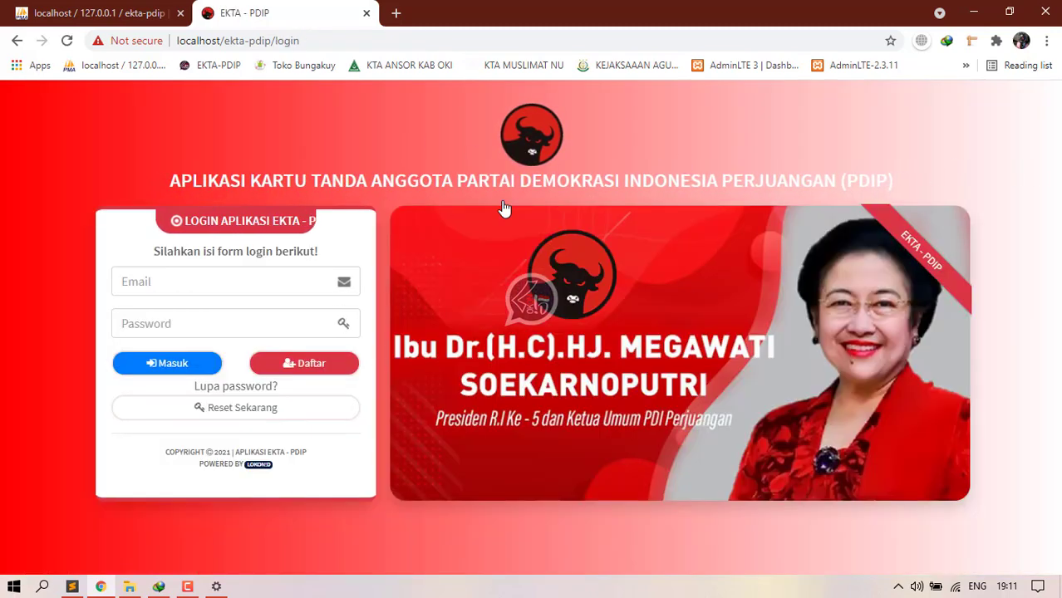
# Step: Sign in with the saved admin credentials to see the new banner, then log out again
pyautogui.click(181, 290)
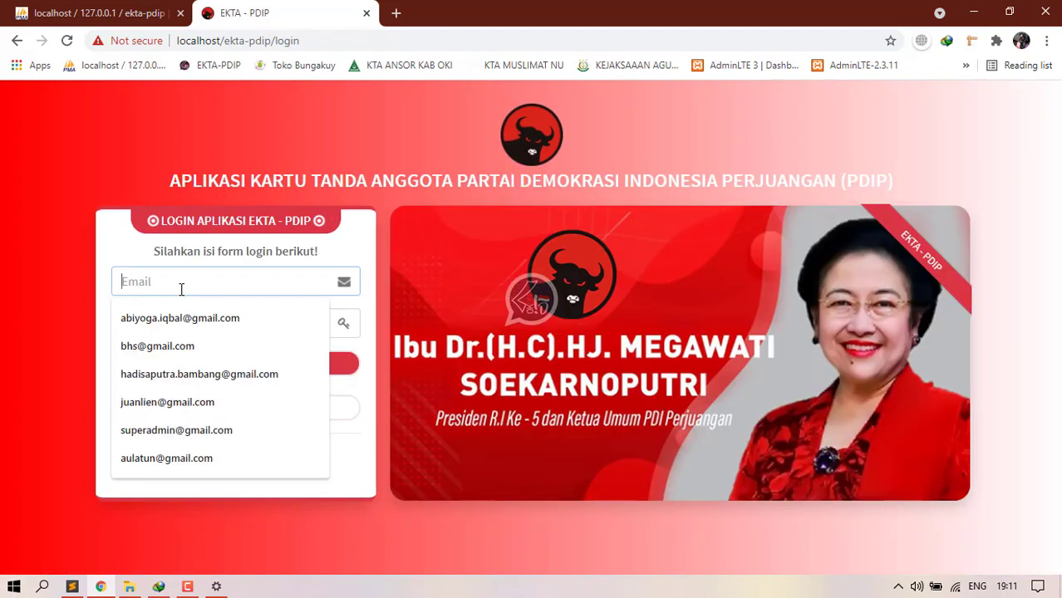
pyautogui.click(166, 429)
pyautogui.click(167, 324)
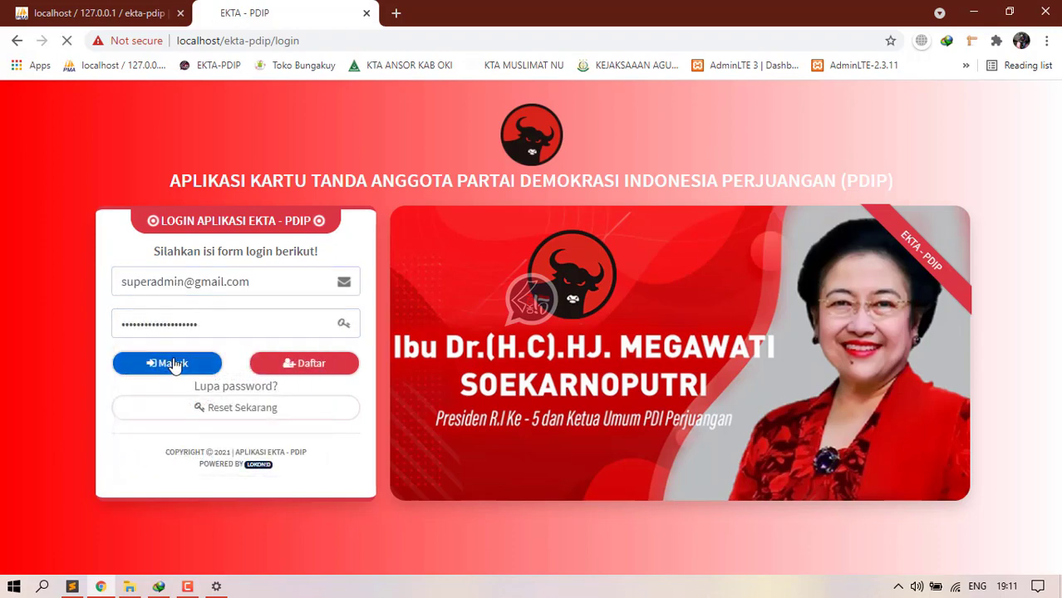
pyautogui.click(170, 364)
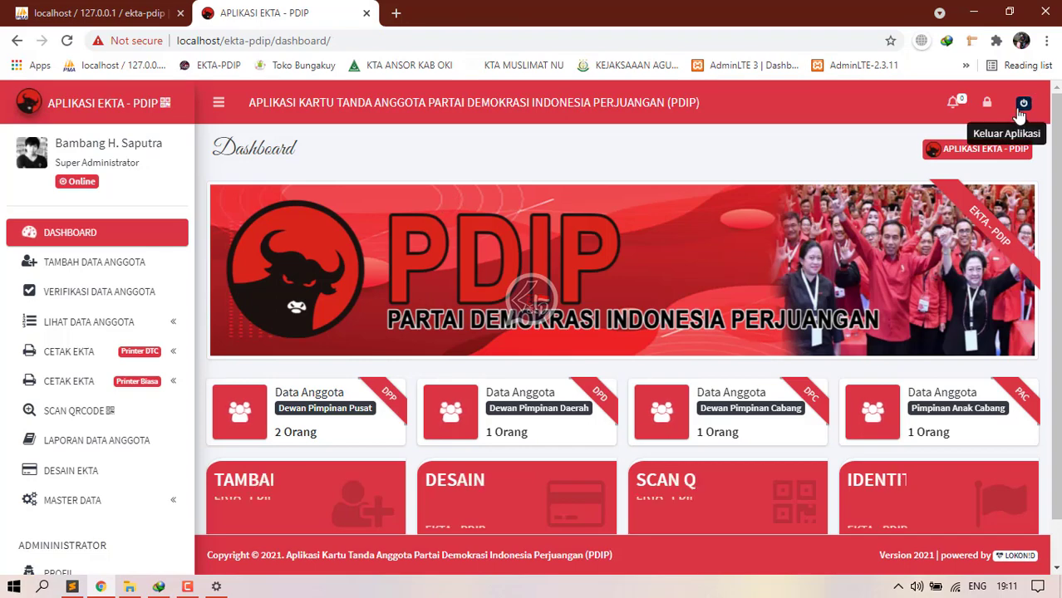
pyautogui.click(1024, 102)
pyautogui.click(653, 263)
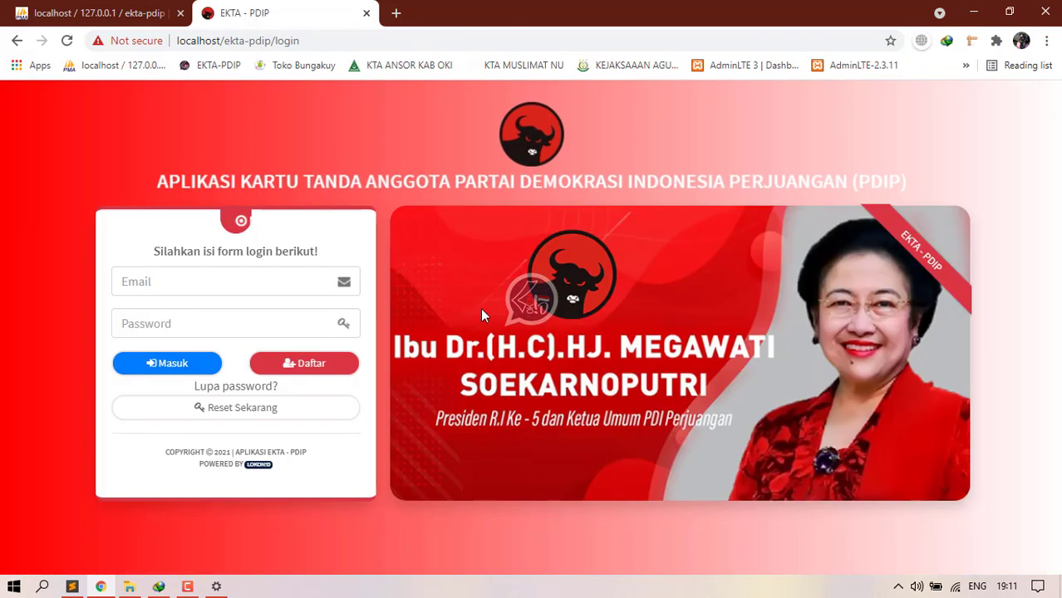
# Step: Start a registration as DPP - Dewan Pimpinan Pusat member with position Anggota
pyautogui.click(310, 366)
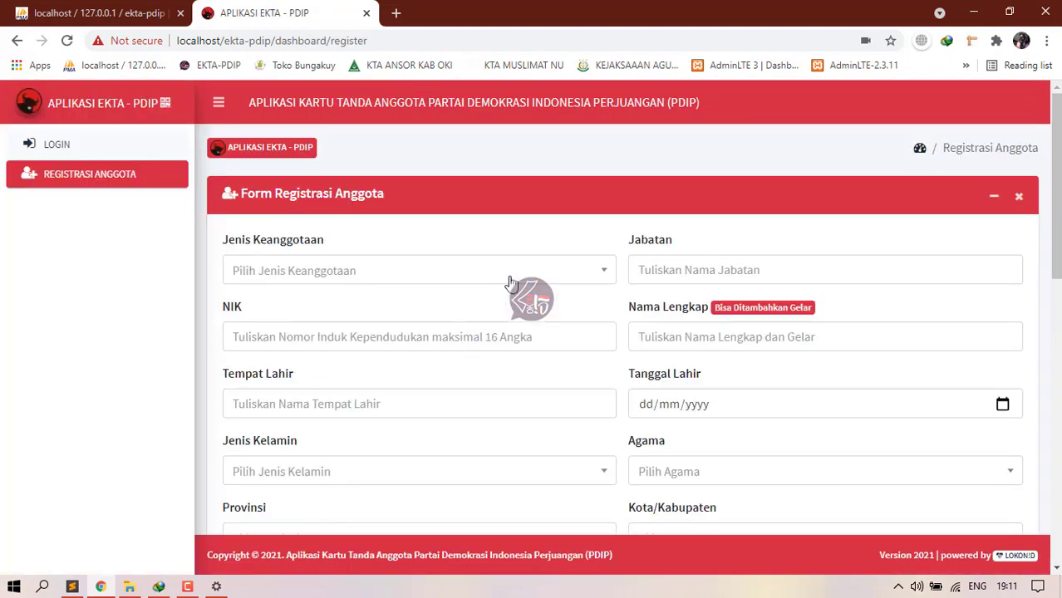
pyautogui.click(510, 281)
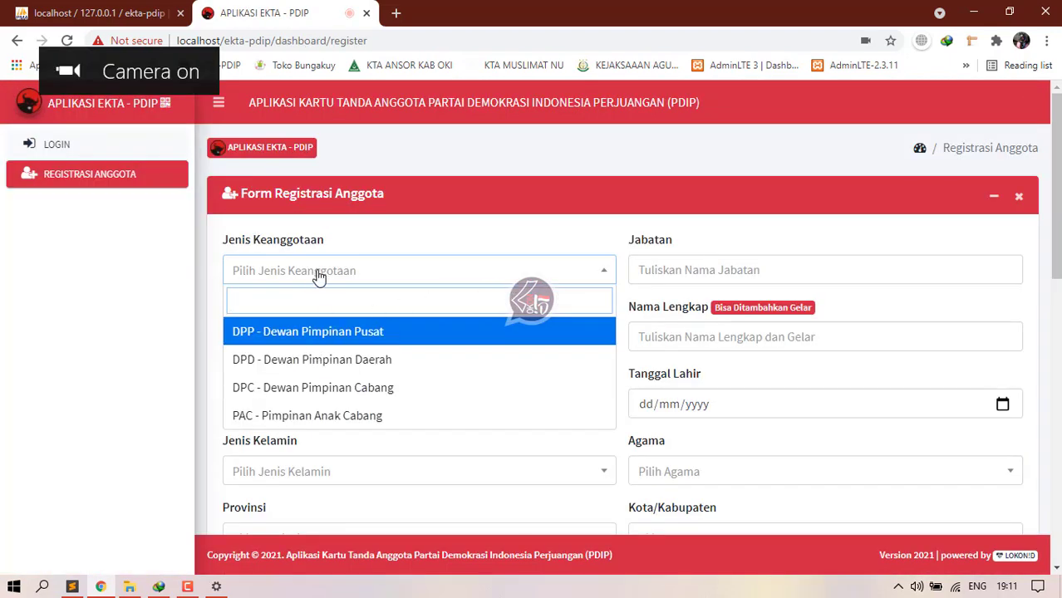
pyautogui.click(302, 339)
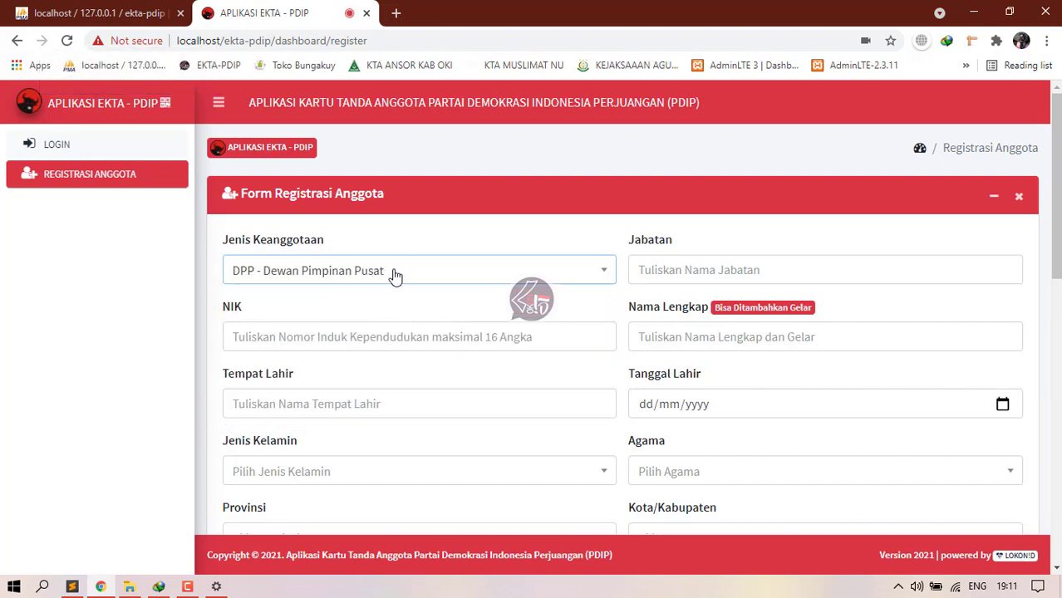
pyautogui.click(640, 268)
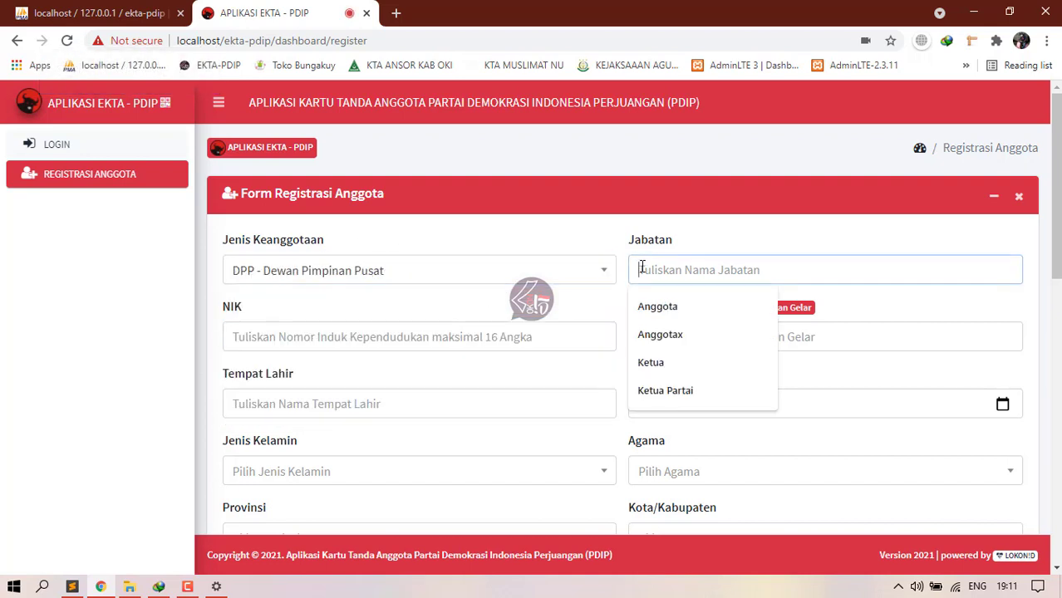
pyautogui.click(653, 306)
# Step: Enter the member's NIK number and full name
pyautogui.click(347, 335)
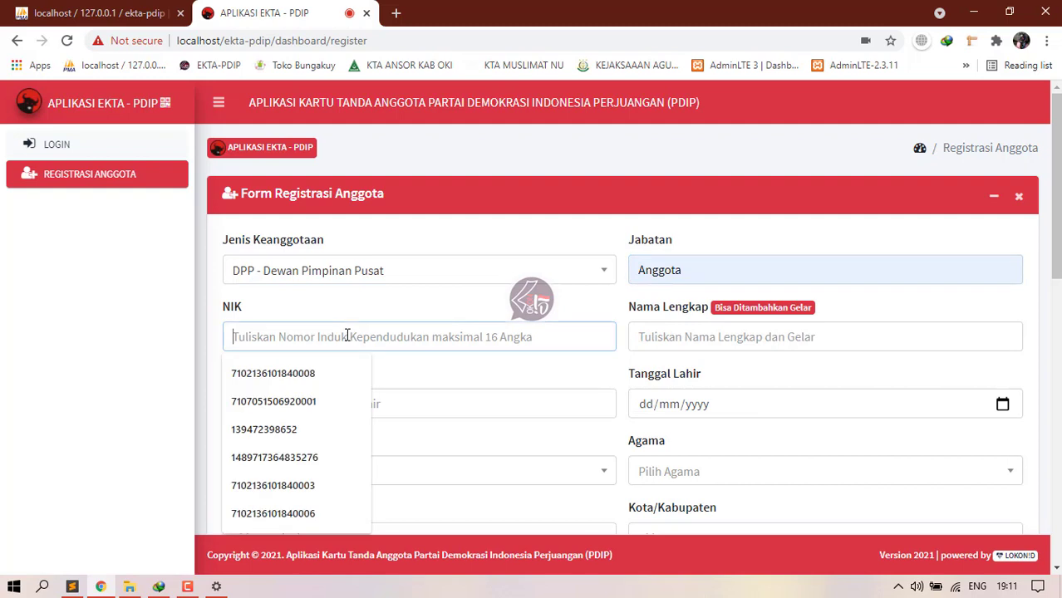
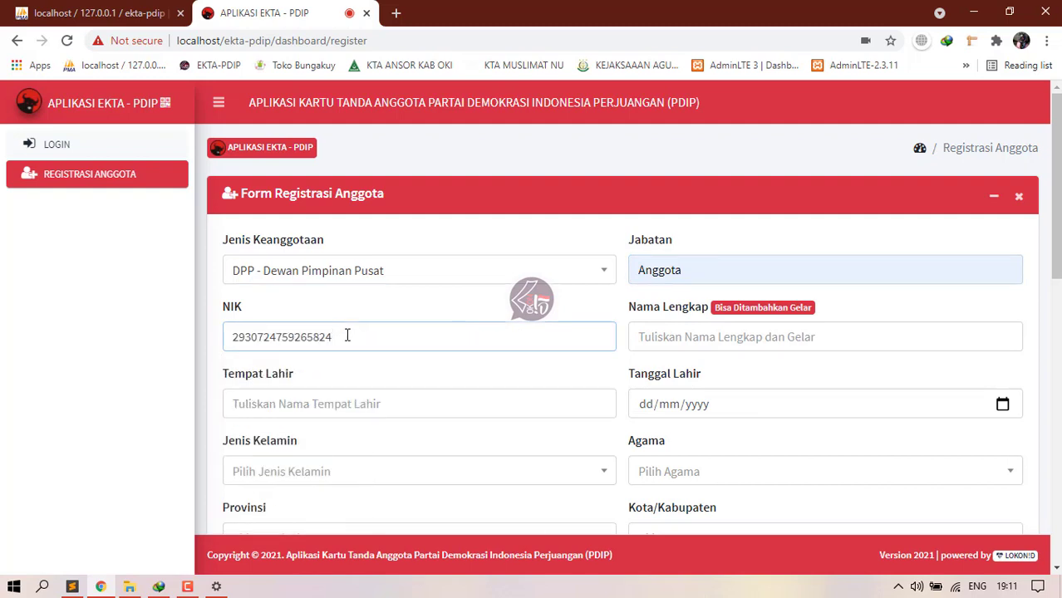
pyautogui.click(675, 334)
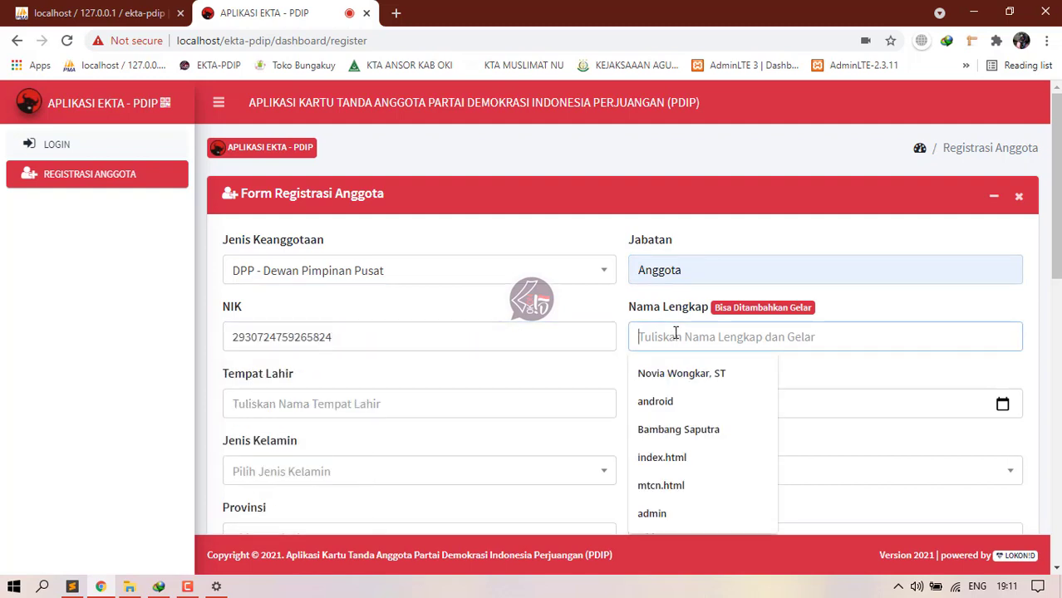
pyautogui.write('Al')
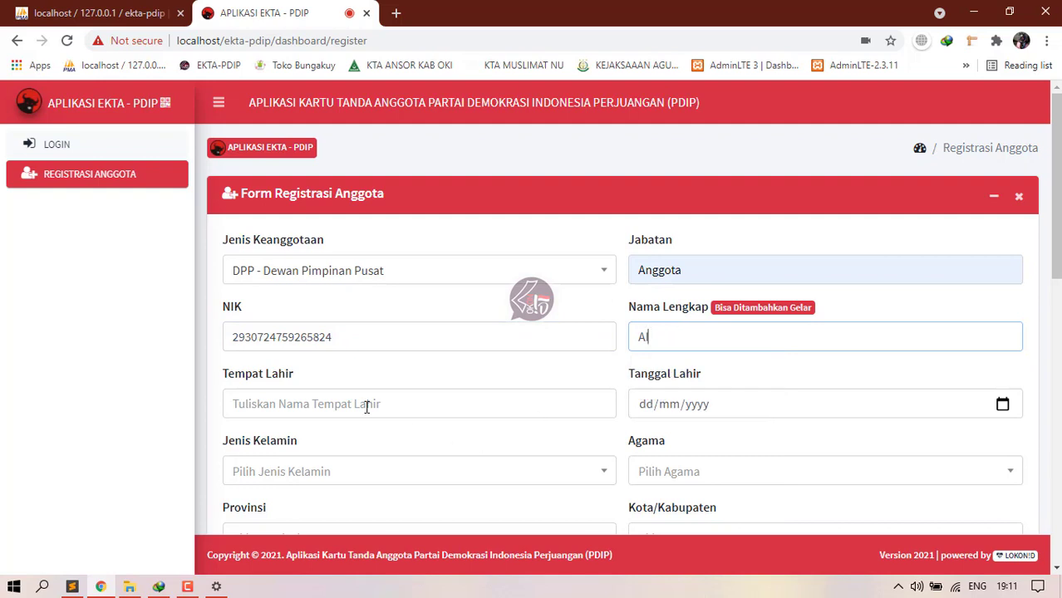
pyautogui.click(367, 407)
pyautogui.click(642, 335)
# Step: Set the place of birth to Manado and the birth day to the 14th
pyautogui.click(328, 407)
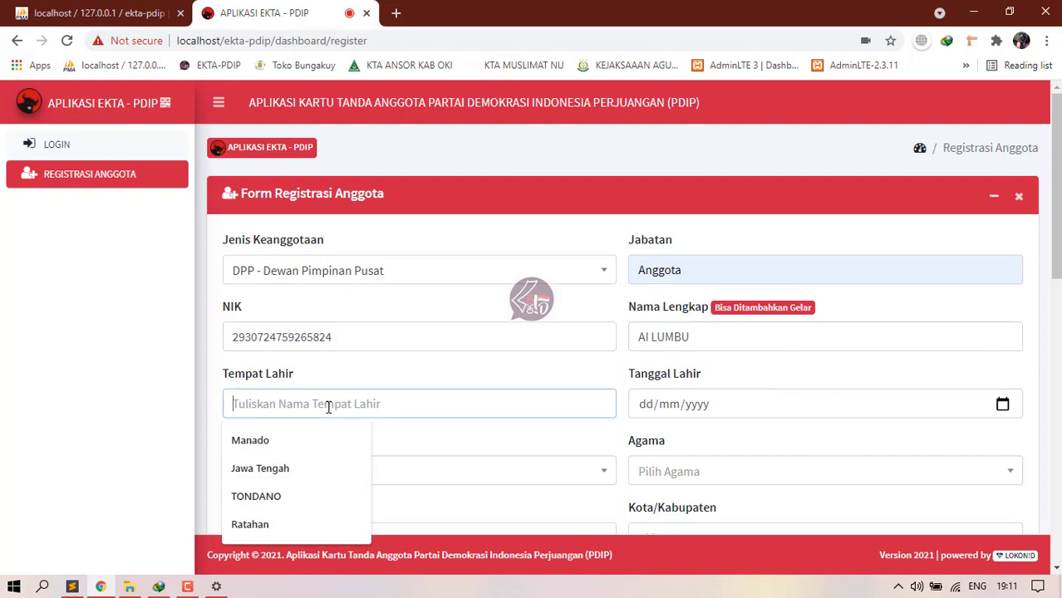
pyautogui.write('man')
pyautogui.press('BackSpace')
pyautogui.press('BackSpace')
pyautogui.press('BackSpace')
pyautogui.write('m')
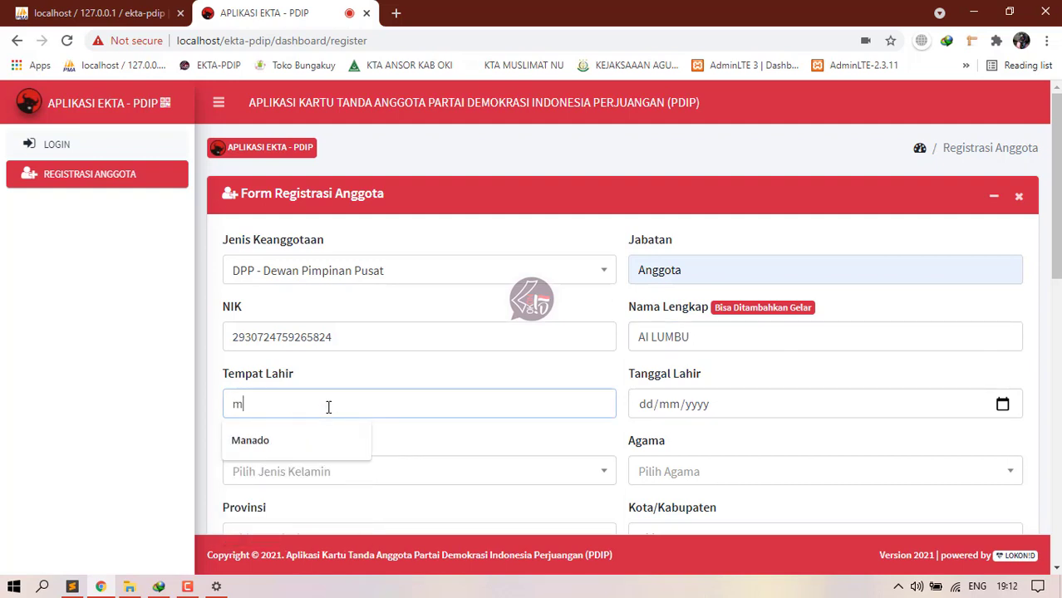
pyautogui.write('AN')
pyautogui.press('BackSpace')
pyautogui.press('BackSpace')
pyautogui.press('BackSpace')
pyautogui.write('Manado')
pyautogui.press('Tab')
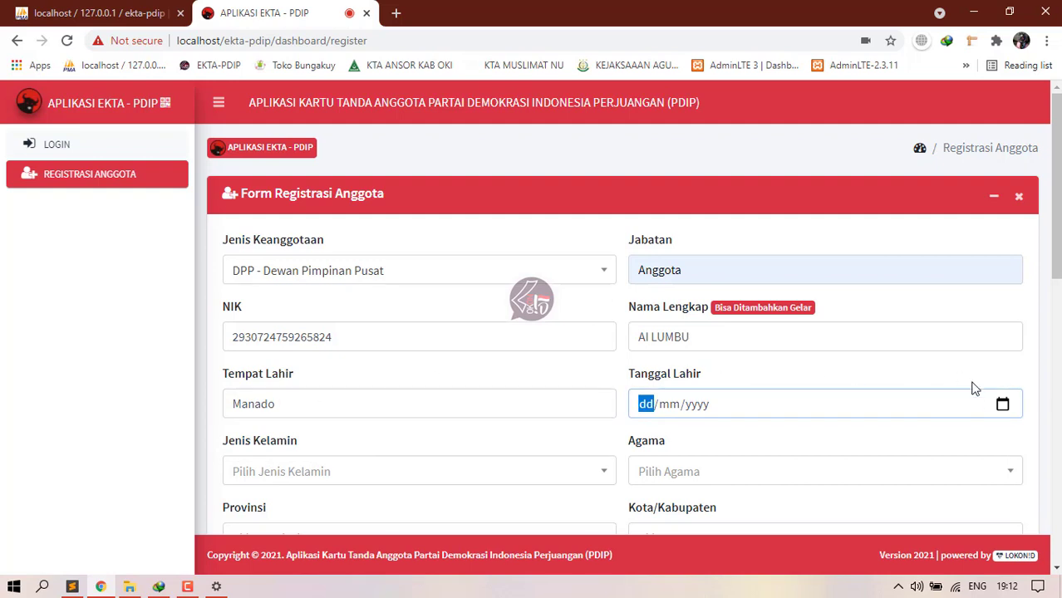
pyautogui.click(1002, 405)
pyautogui.click(713, 283)
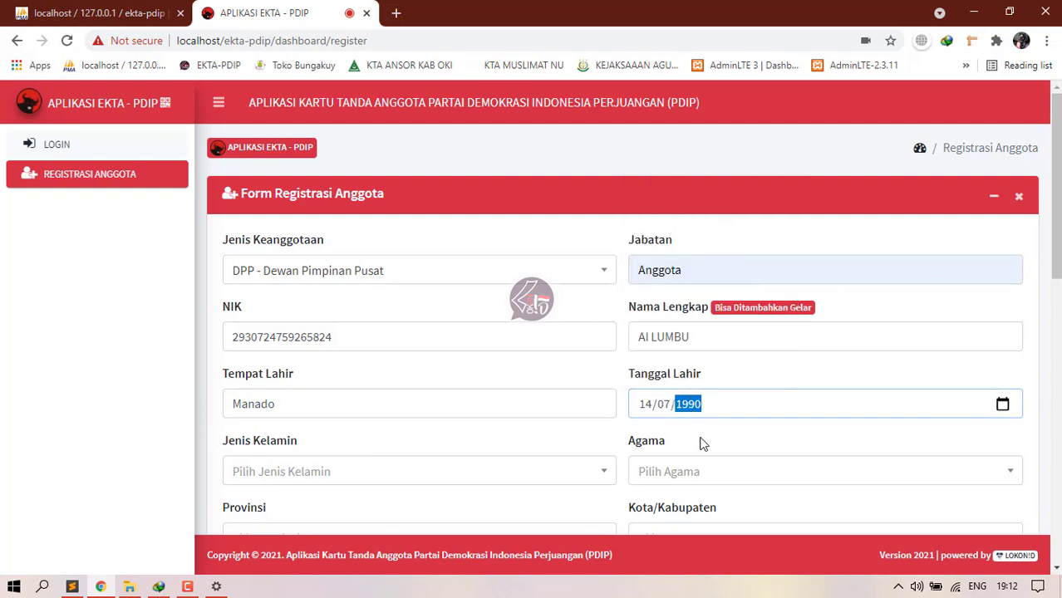
# Step: Choose Laki-laki as gender and Hindu as religion
pyautogui.click(498, 470)
pyautogui.click(352, 415)
pyautogui.scroll(-2, 523, 374)
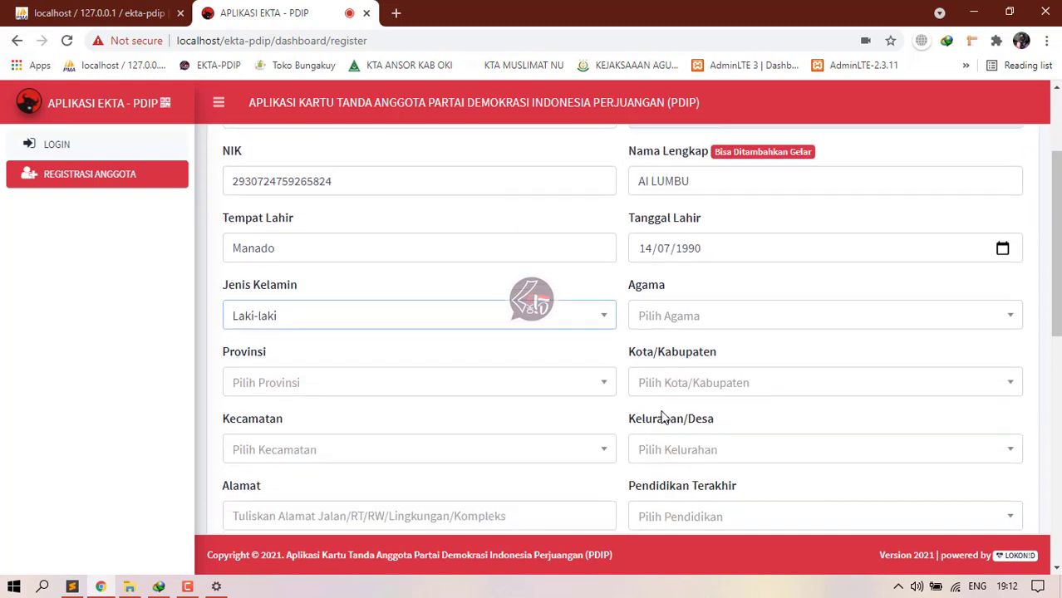
pyautogui.click(699, 322)
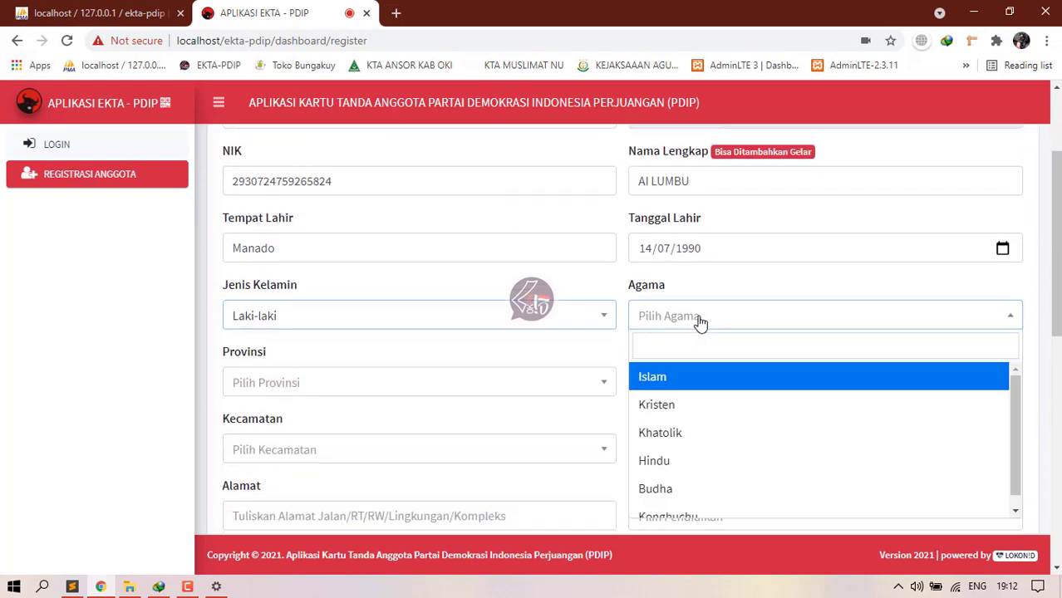
pyautogui.click(657, 461)
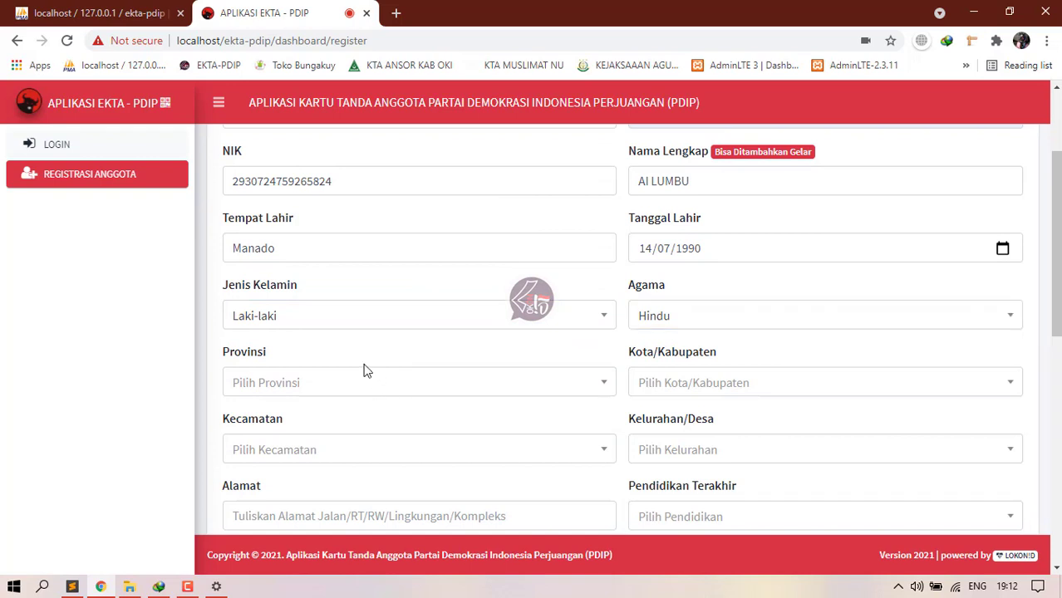
# Step: Set the region to Sulawesi Utara, Kota Kotamobagu, Kotamobagu Barat, Mogolaing
pyautogui.click(356, 383)
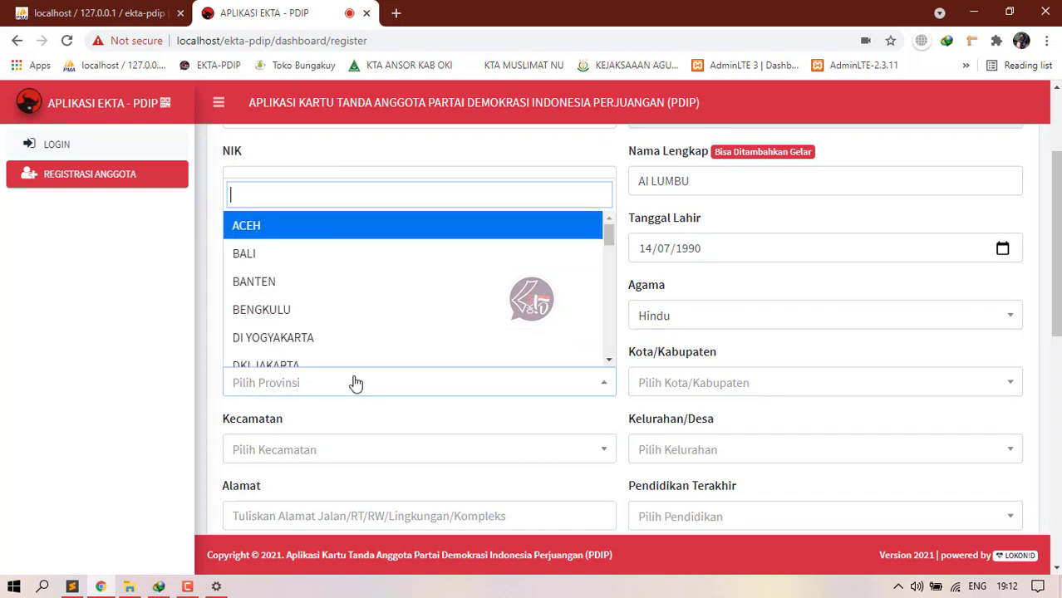
pyautogui.write('sul')
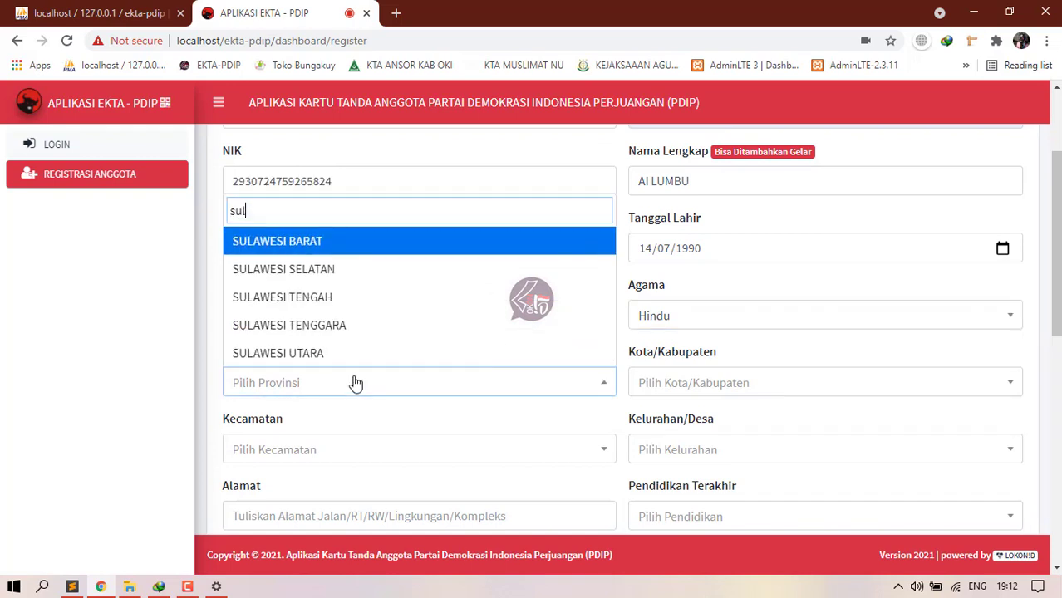
pyautogui.click(309, 353)
pyautogui.click(762, 390)
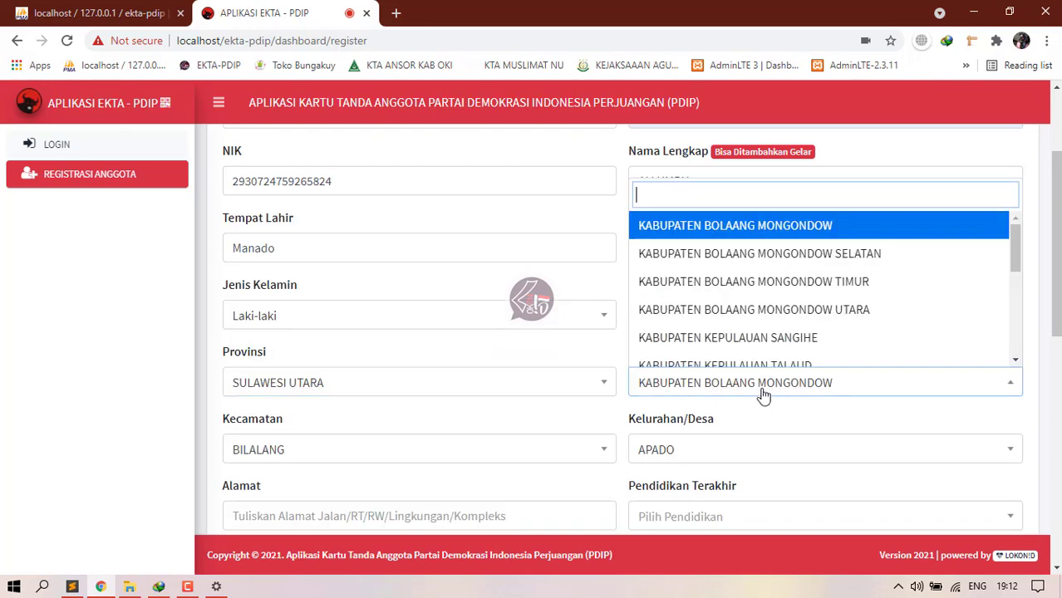
pyautogui.scroll(-3, 761, 332)
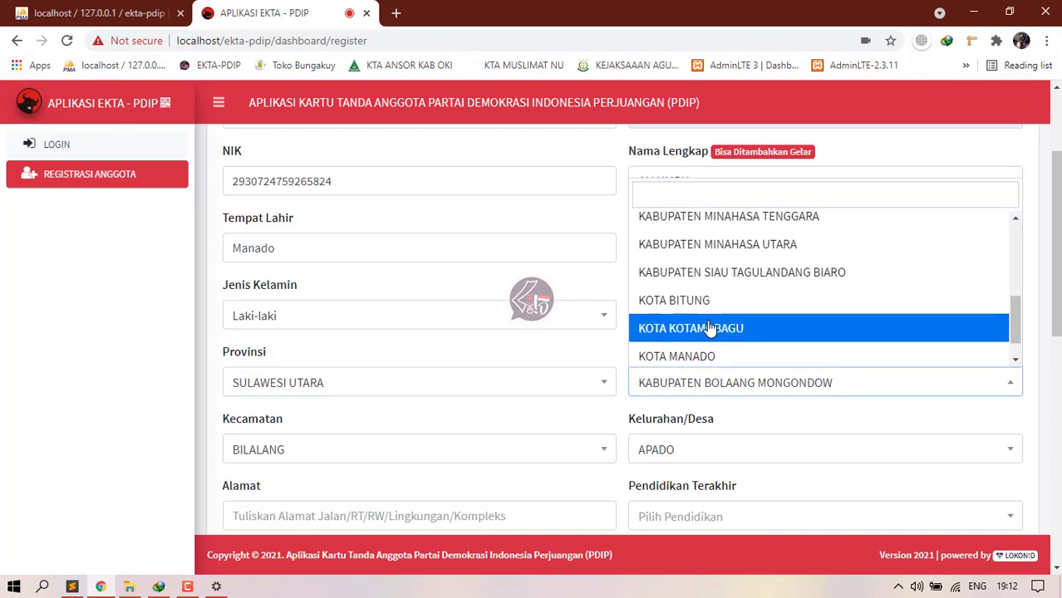
pyautogui.click(710, 328)
pyautogui.scroll(-2, 631, 368)
pyautogui.click(462, 301)
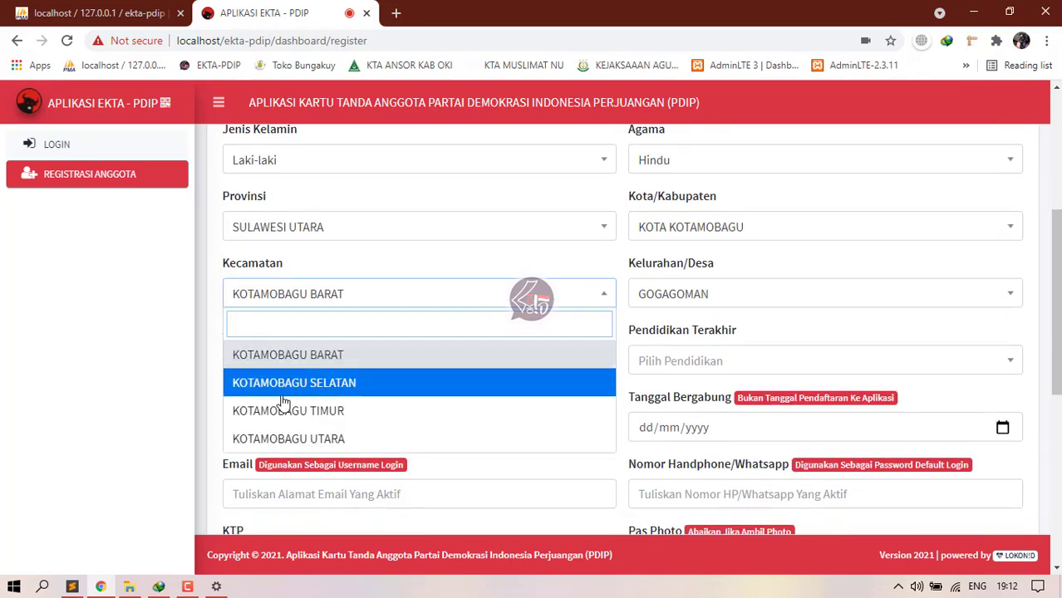
pyautogui.click(284, 361)
pyautogui.click(727, 297)
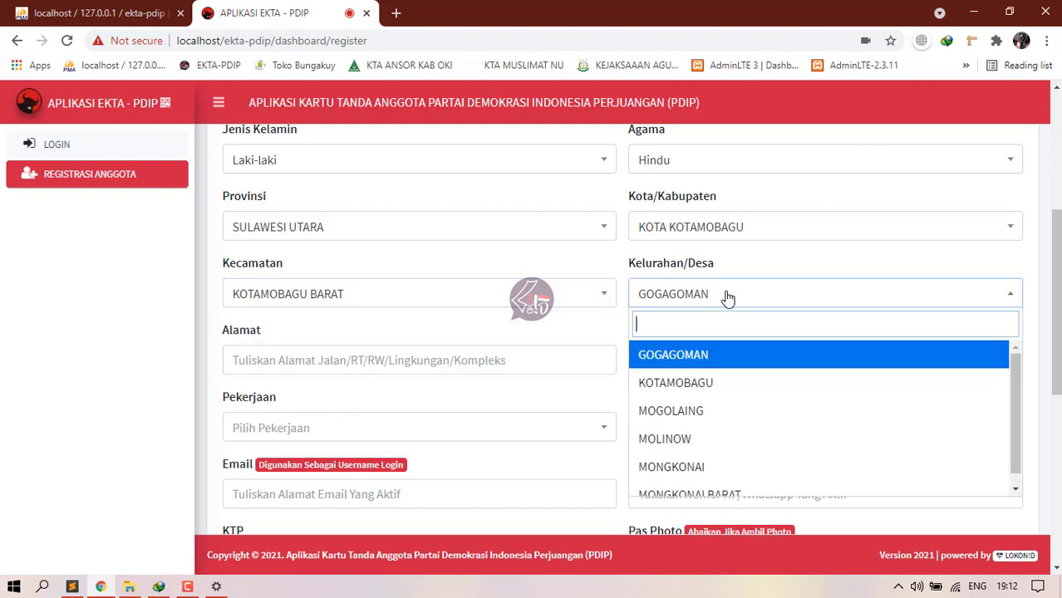
pyautogui.click(673, 412)
# Step: Fill in the street address and set the last education to S1
pyautogui.click(283, 363)
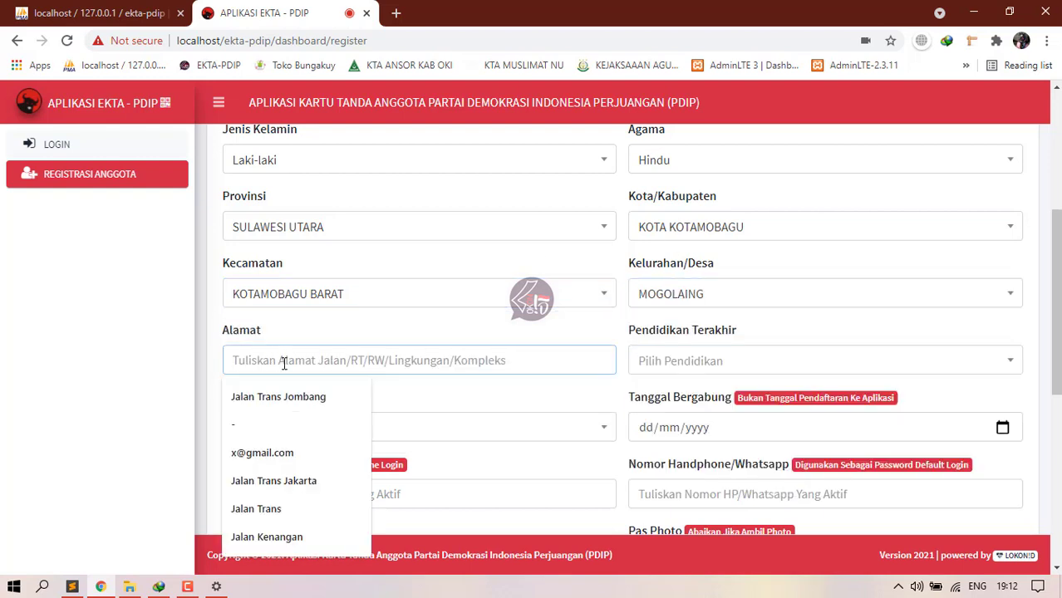
pyautogui.write('Jalan Raya')
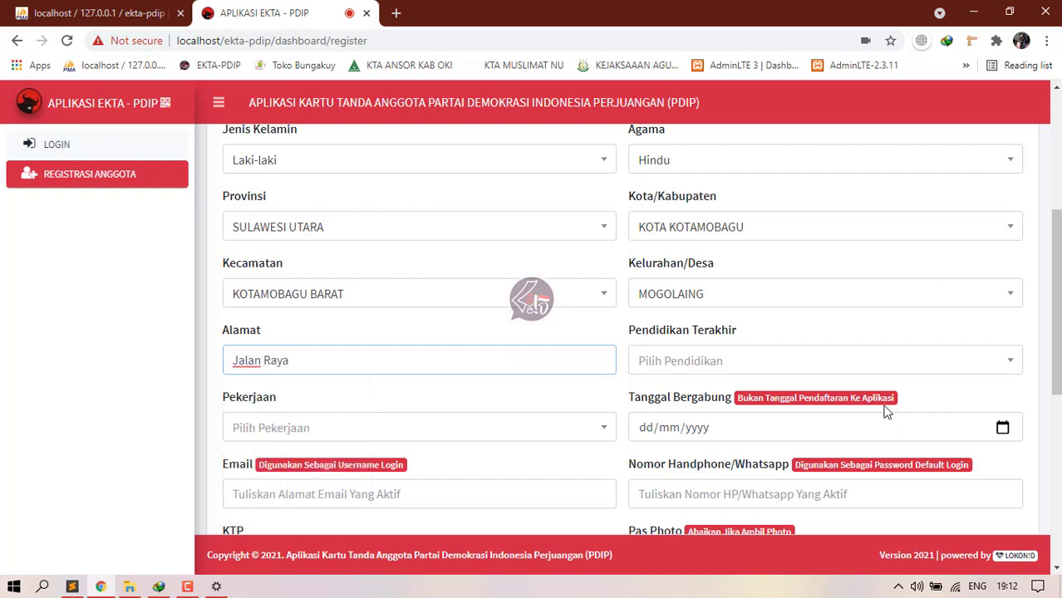
pyautogui.click(771, 364)
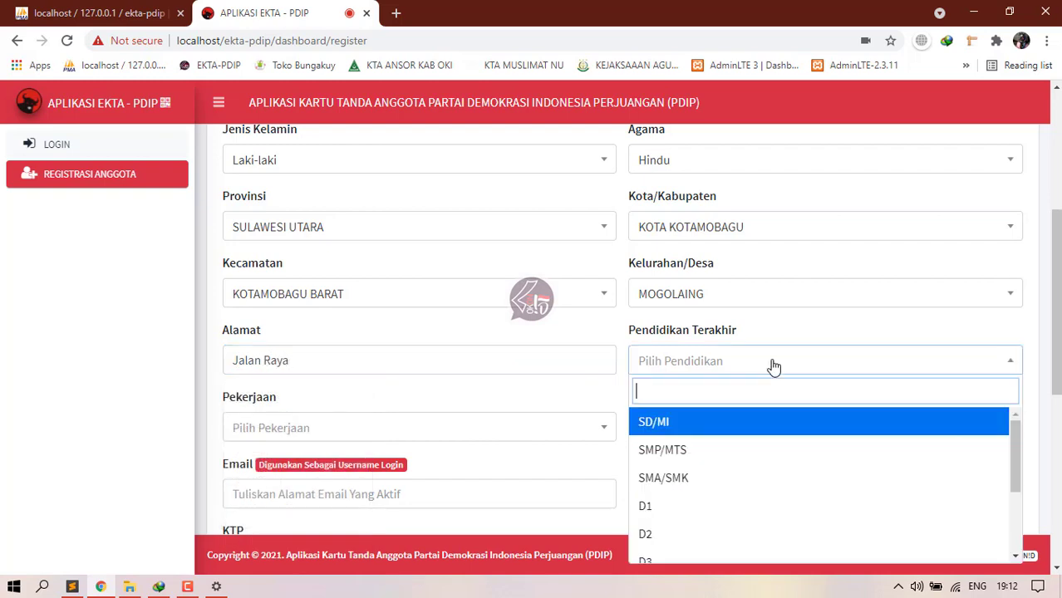
pyautogui.scroll(-2, 669, 511)
pyautogui.click(663, 495)
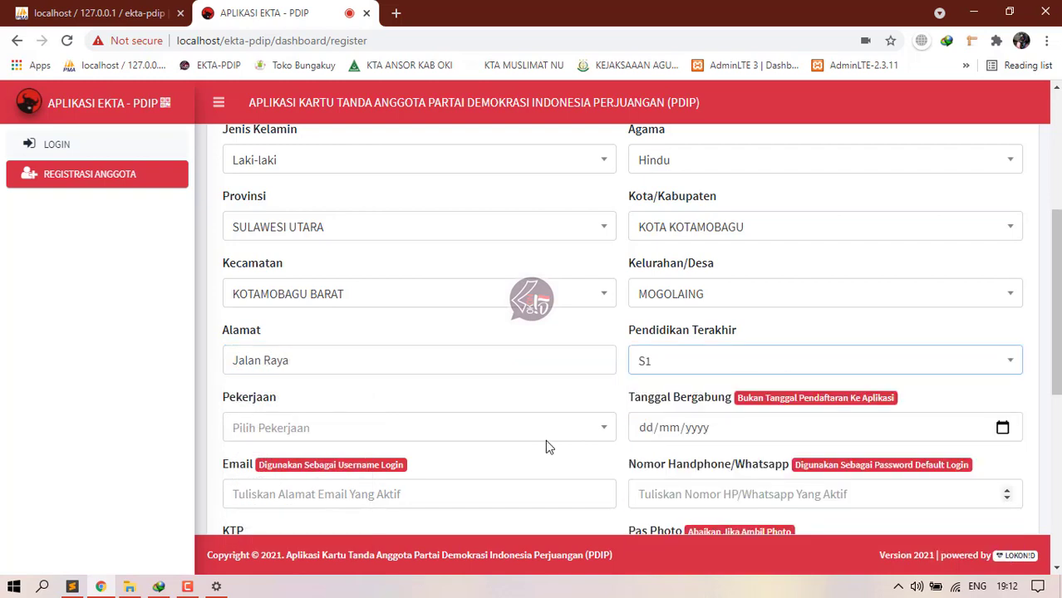
# Step: Set the occupation to Anggota DPRD Kabupaten/Kota
pyautogui.click(328, 426)
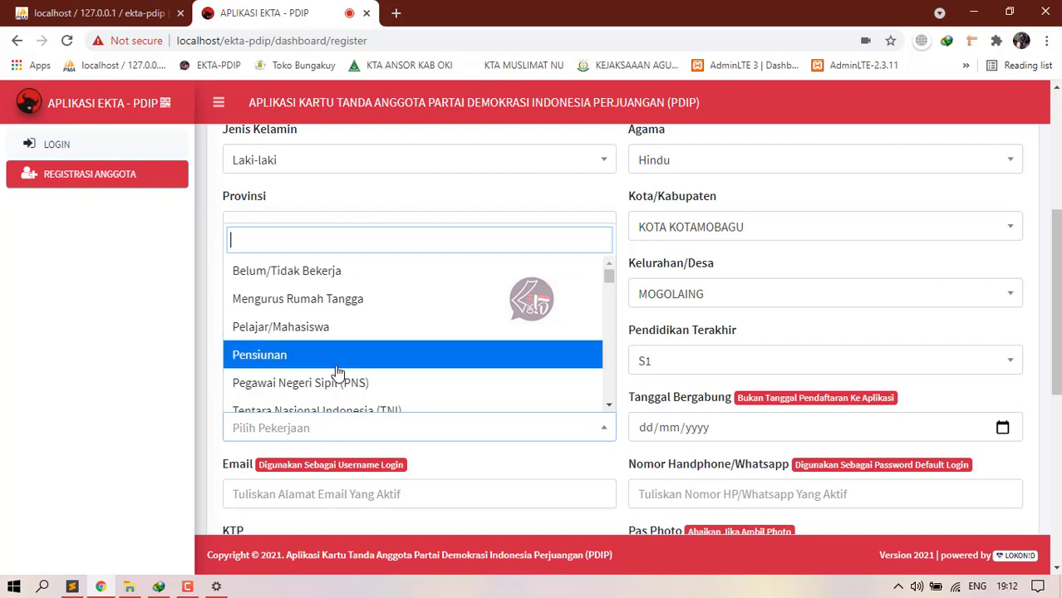
pyautogui.write('ang')
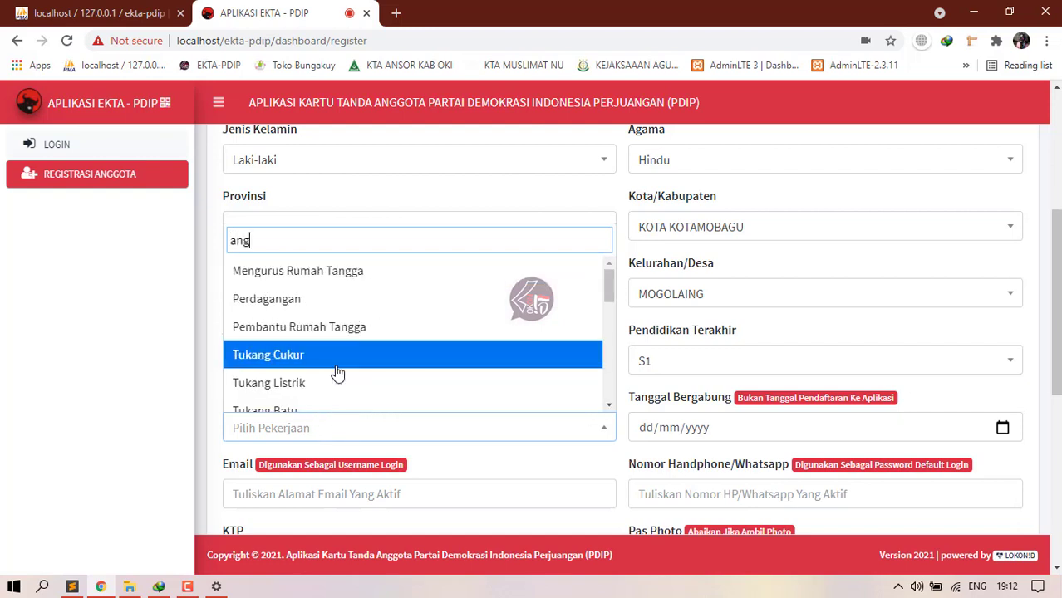
pyautogui.press('BackSpace')
pyautogui.press('BackSpace')
pyautogui.write('dp')
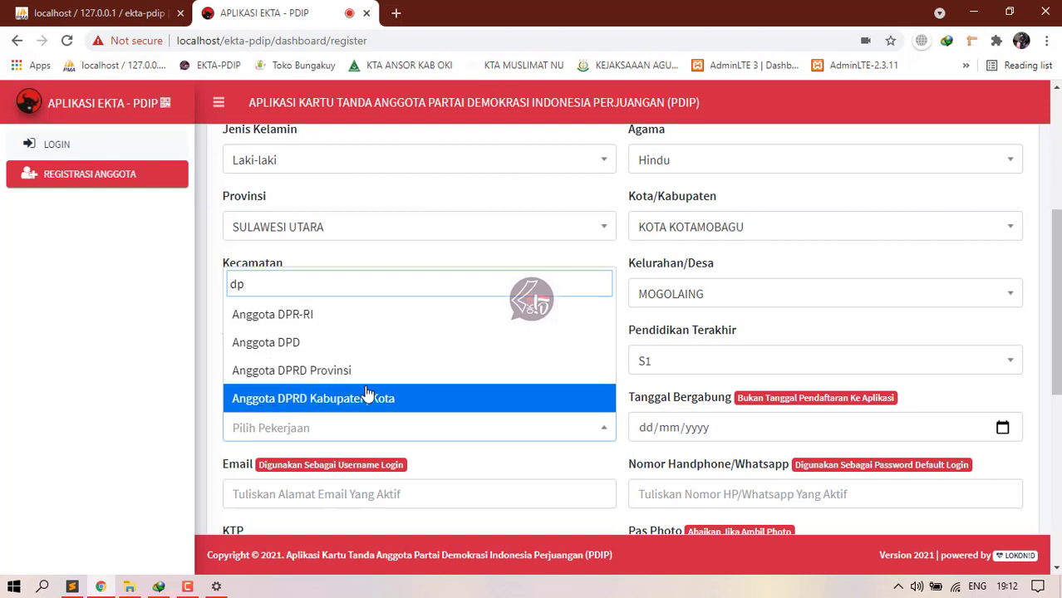
pyautogui.click(368, 398)
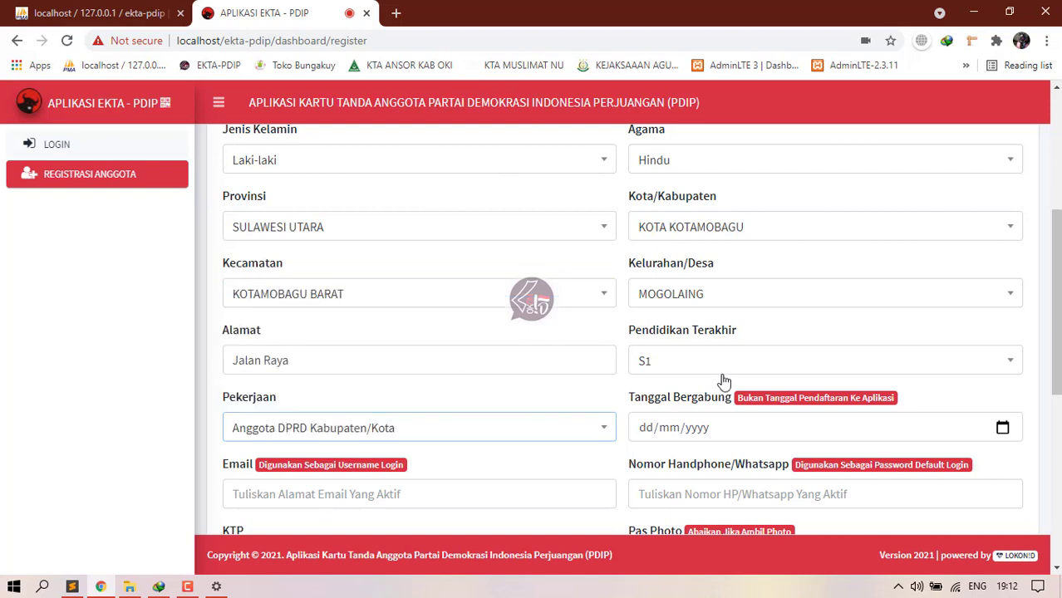
pyautogui.click(1002, 426)
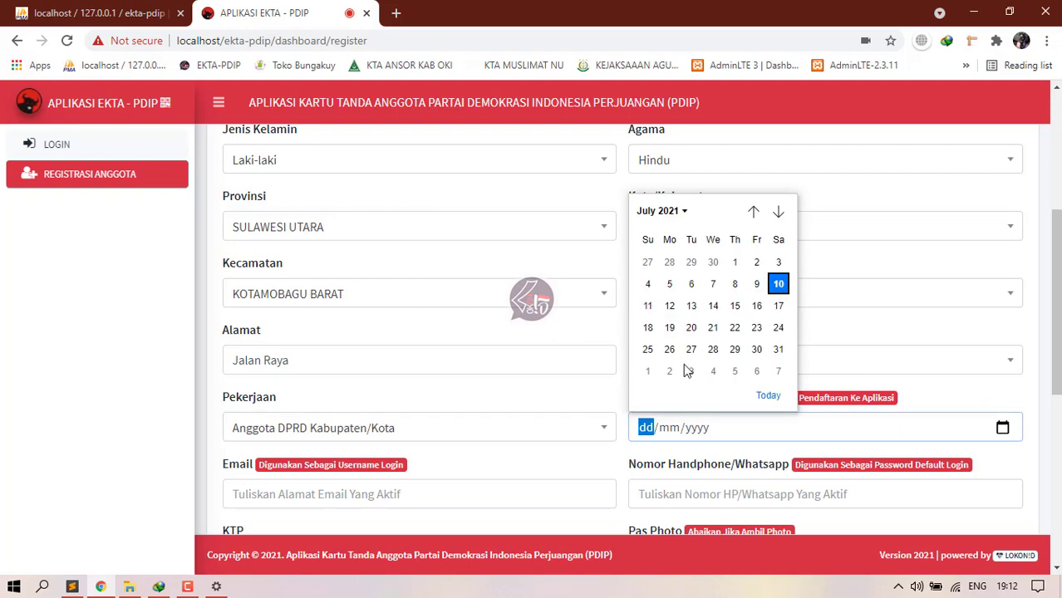
# Step: Set the join date to 12/07/2005
pyautogui.click(670, 306)
pyautogui.click(694, 429)
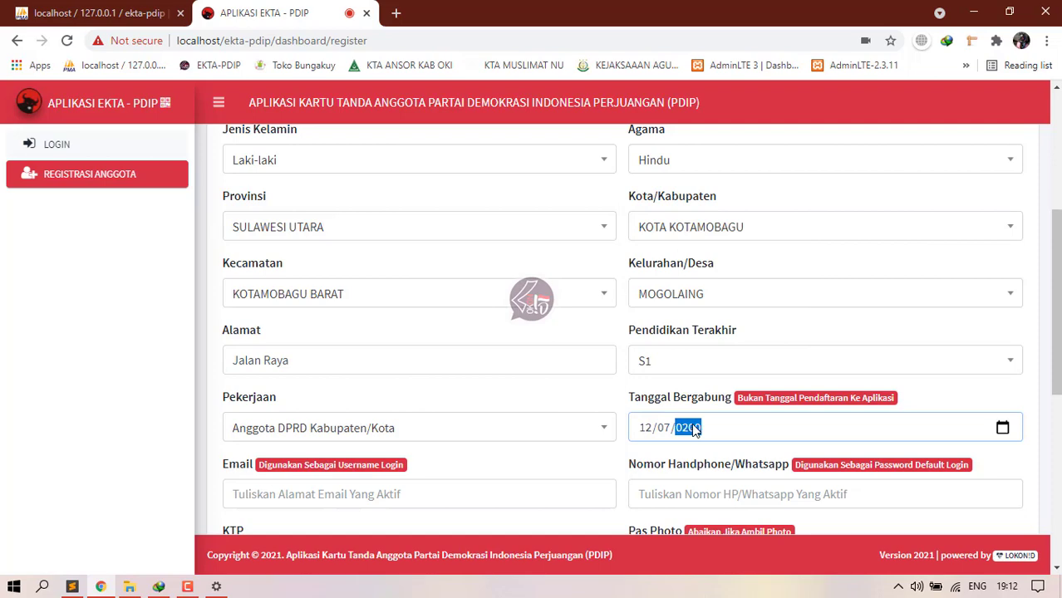
pyautogui.click(954, 401)
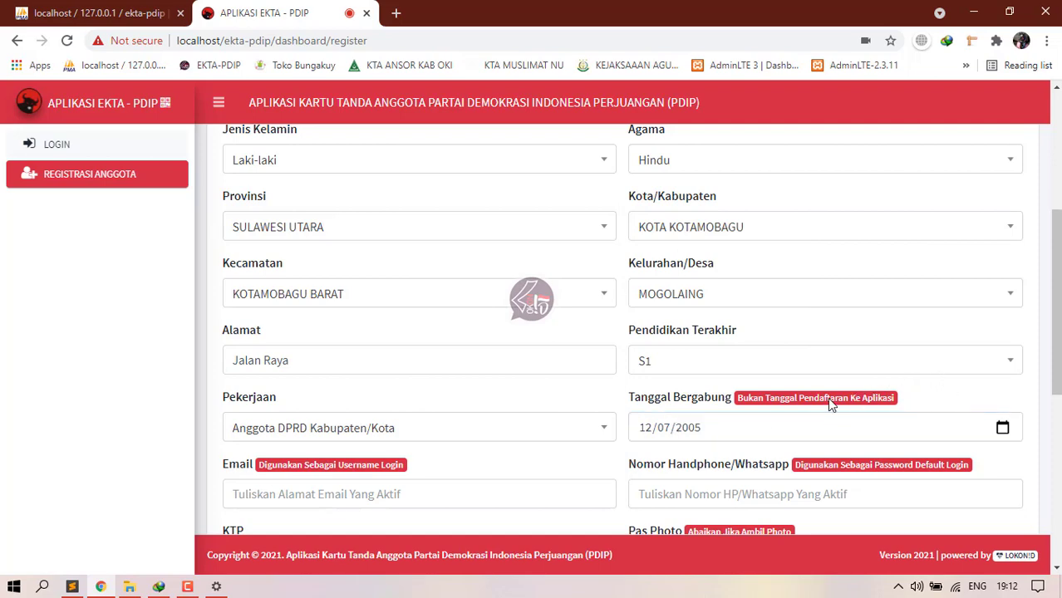
pyautogui.scroll(-2, 827, 399)
# Step: Fill in the member's e-mail address and mobile phone number
pyautogui.click(362, 336)
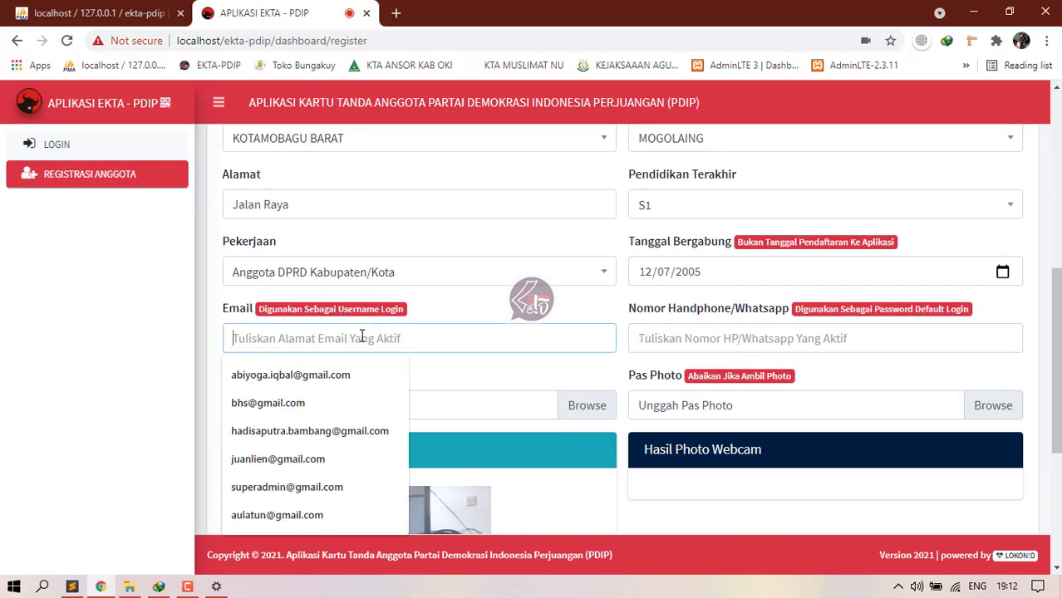
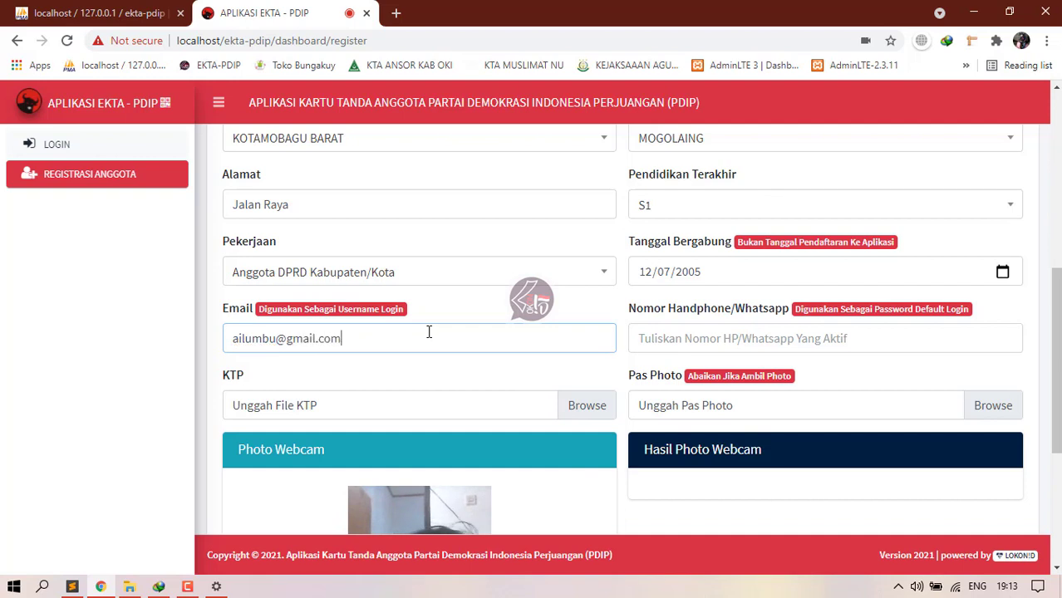
pyautogui.hotkey('ctrl', 'a')
pyautogui.click(690, 338)
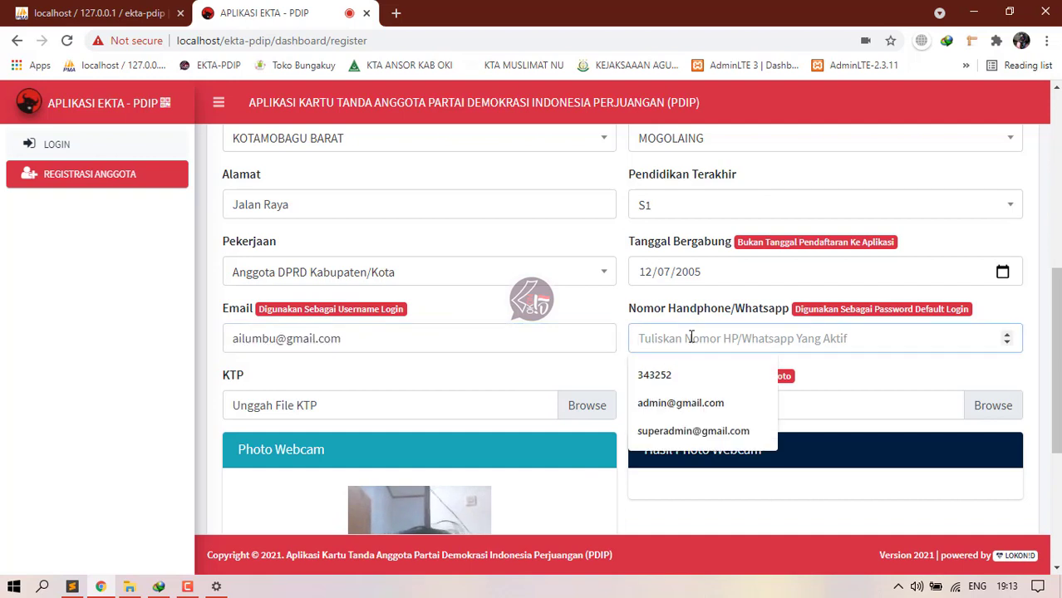
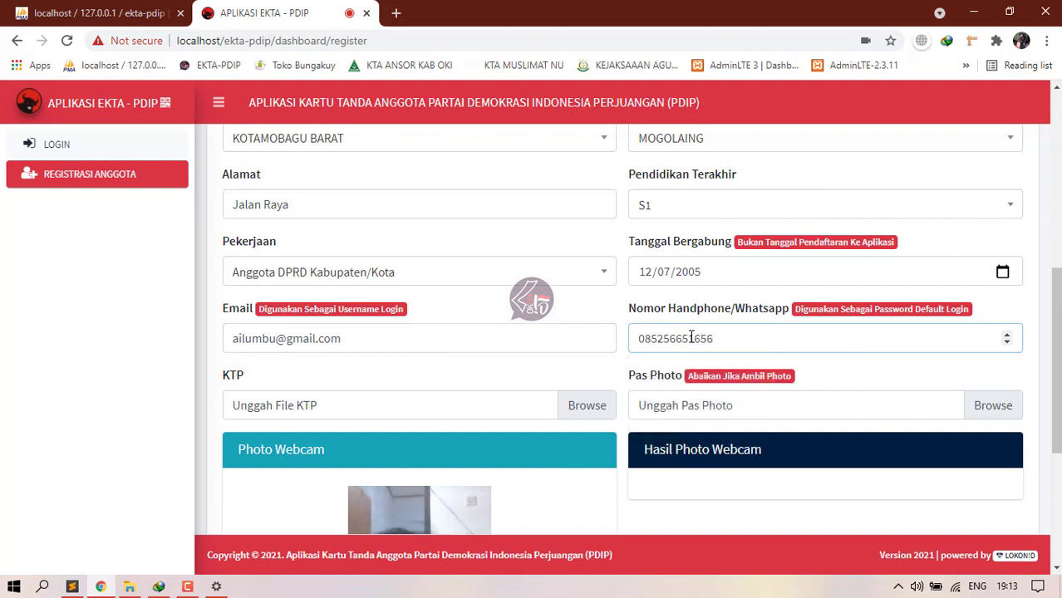
pyautogui.moveTo(739, 344); pyautogui.dragTo(624, 342)
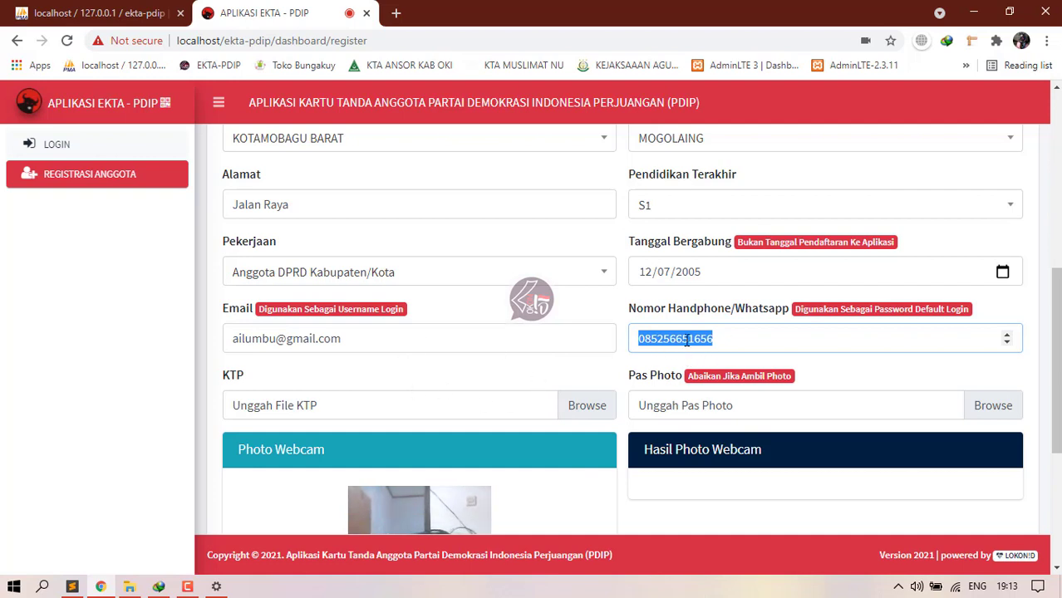
pyautogui.click(476, 408)
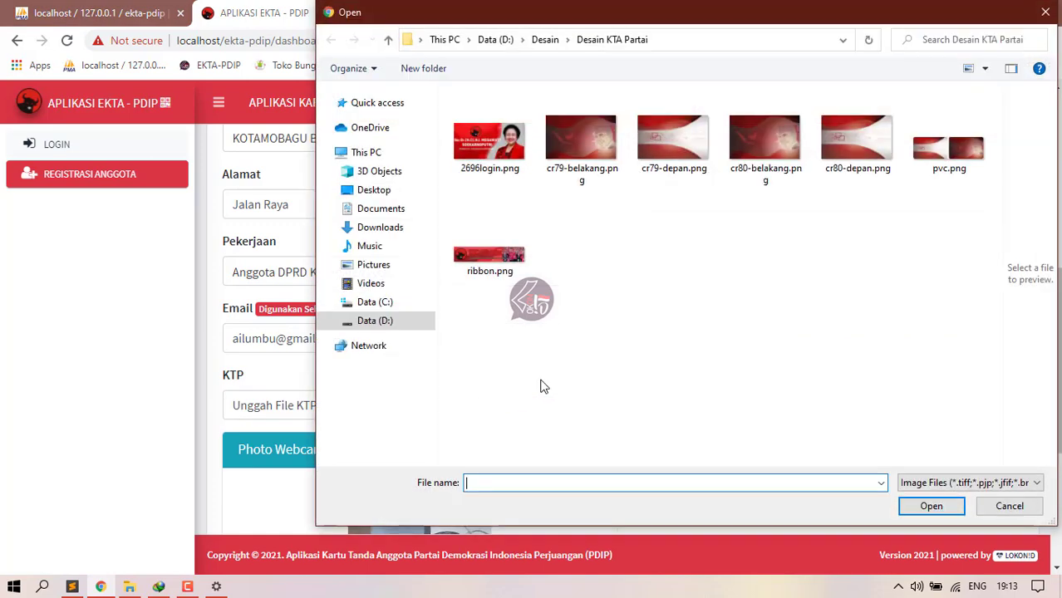
# Step: Pick Ai.jpg from D:\Desain\ktp up as the KTP, which is rejected as over 1 MB
pyautogui.click(1045, 11)
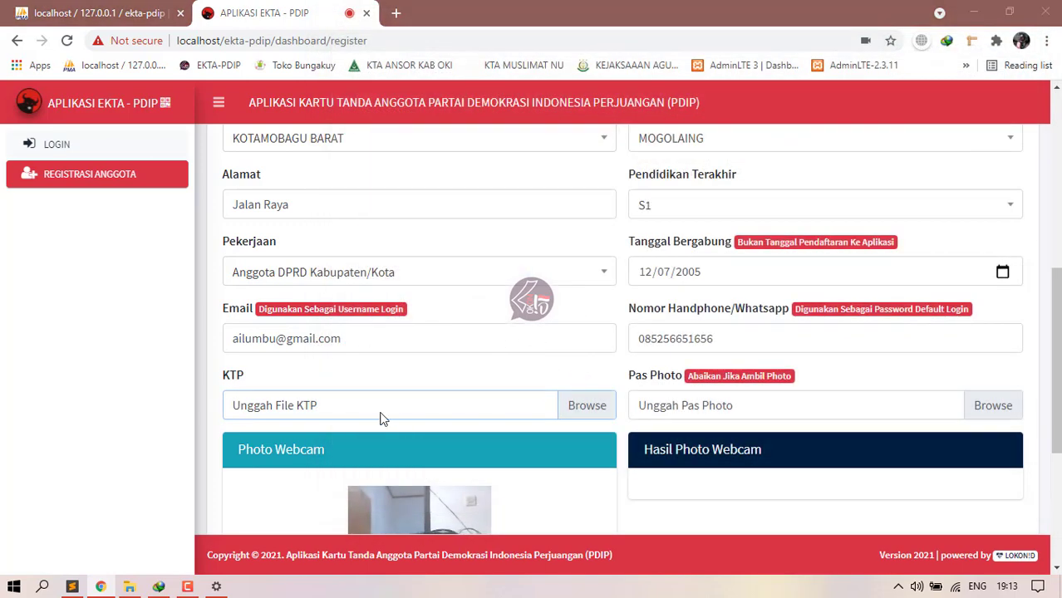
pyautogui.click(379, 418)
pyautogui.click(375, 320)
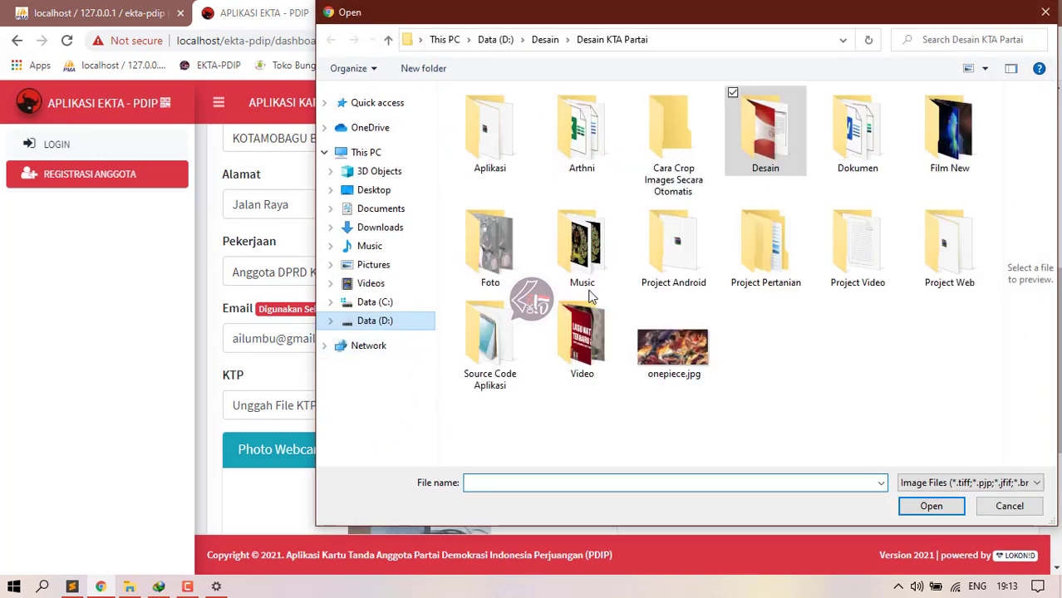
pyautogui.doubleClick(790, 164)
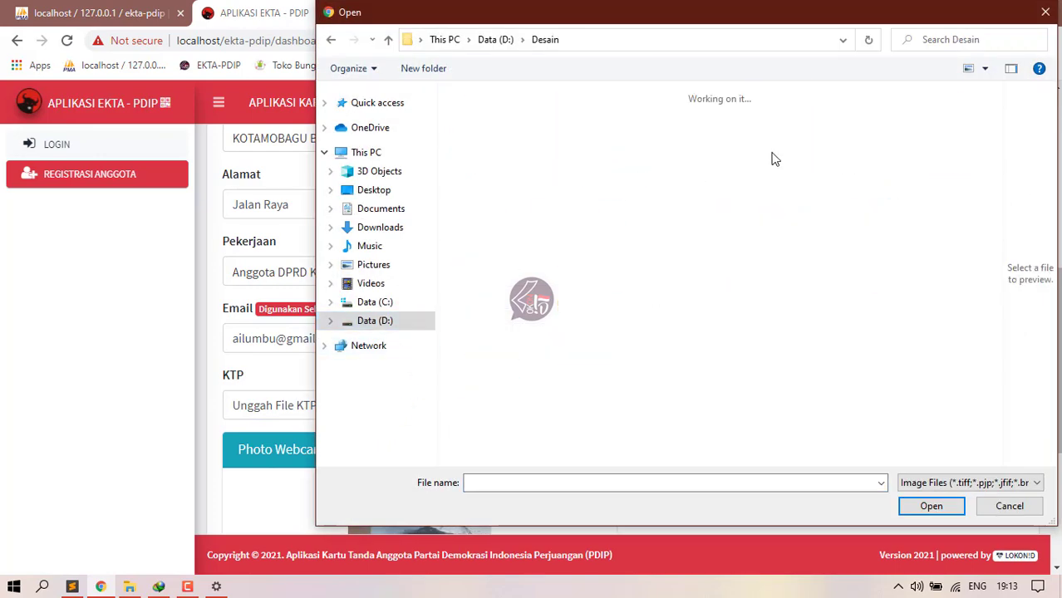
pyautogui.click(769, 320)
pyautogui.press('Return')
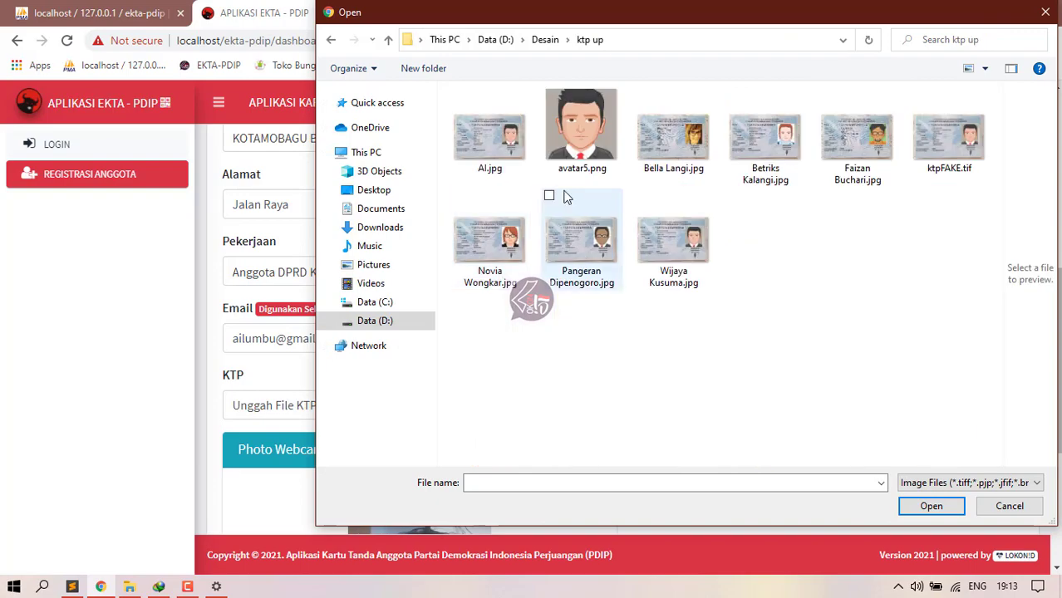
pyautogui.doubleClick(489, 137)
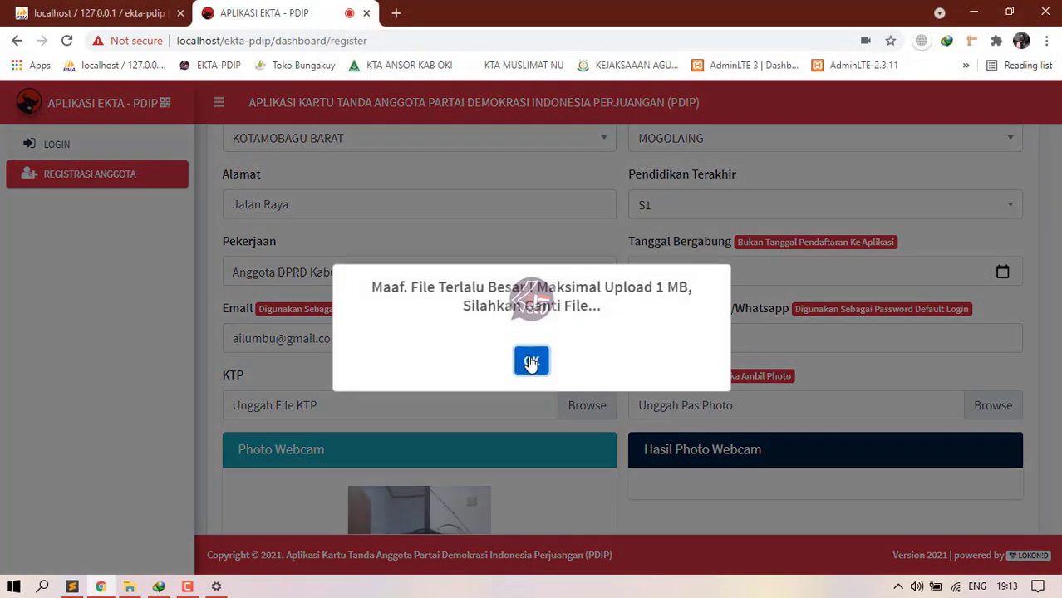
pyautogui.click(531, 363)
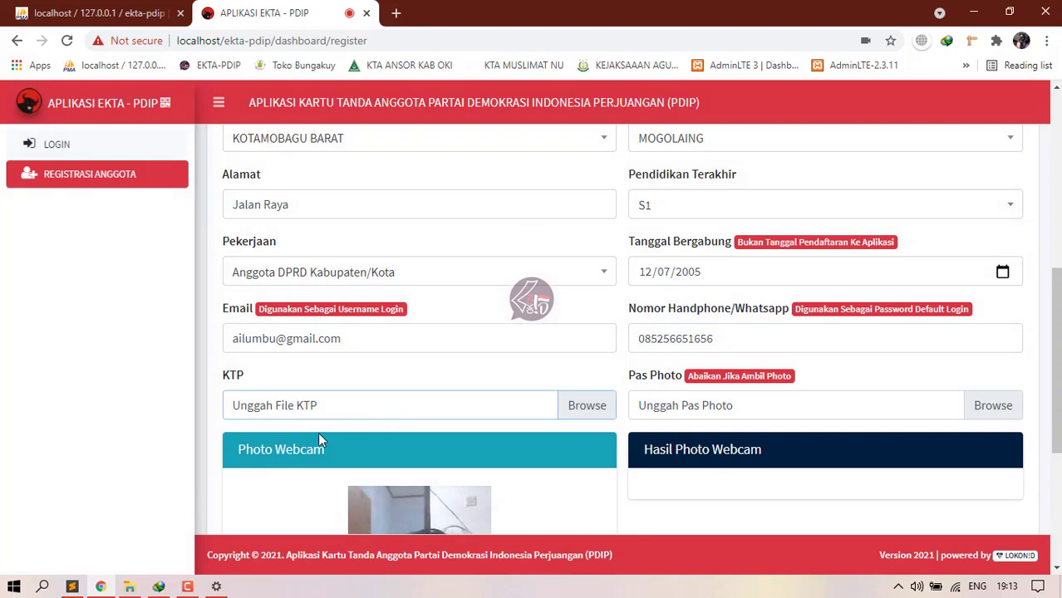
# Step: Try choosing AI.jpg as the KTP image once more
pyautogui.click(329, 413)
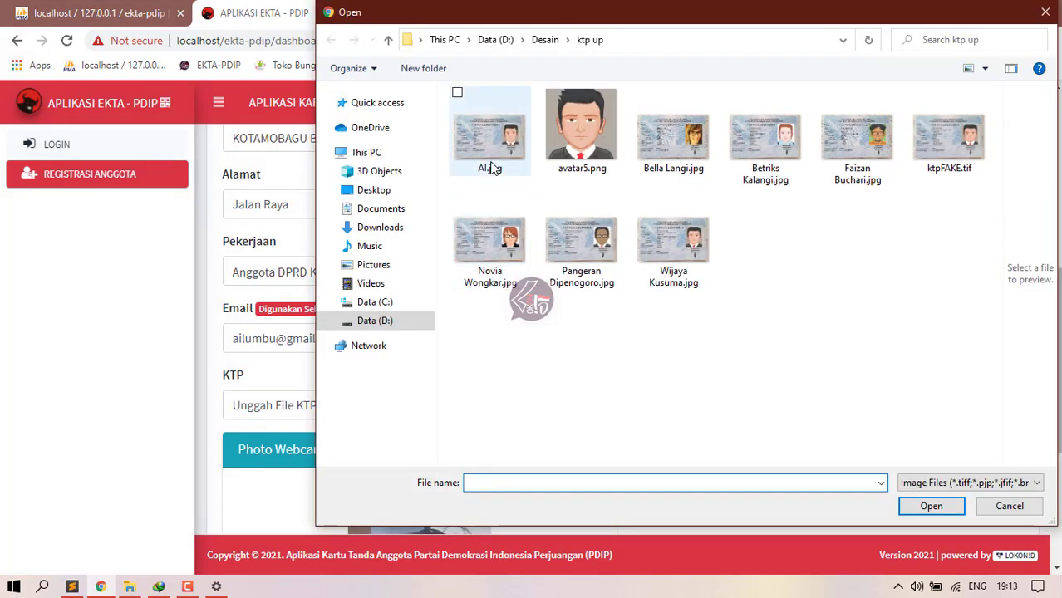
pyautogui.click(491, 166)
pyautogui.doubleClick(492, 166)
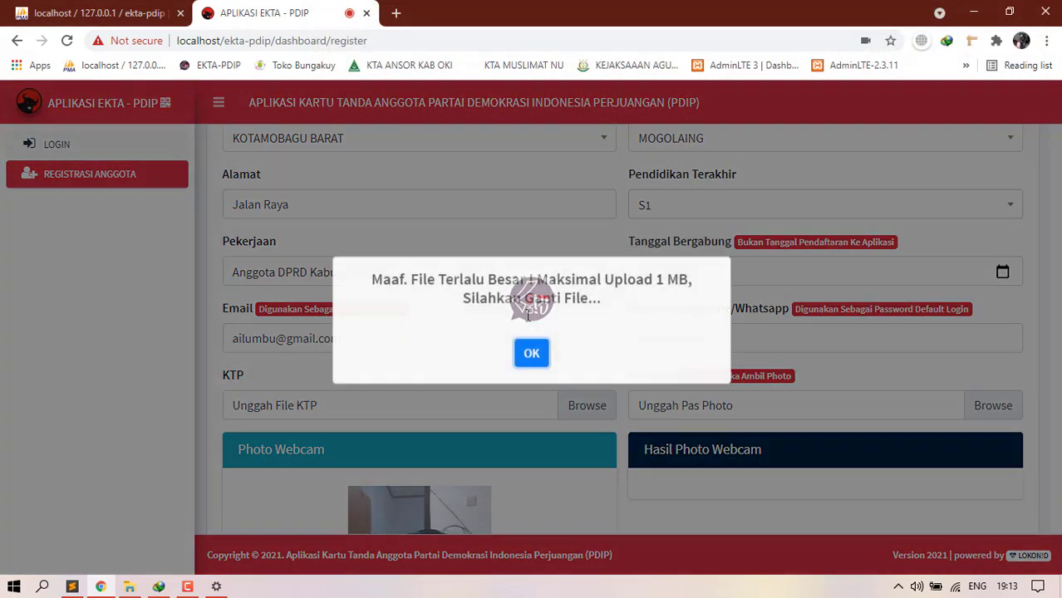
pyautogui.click(129, 586)
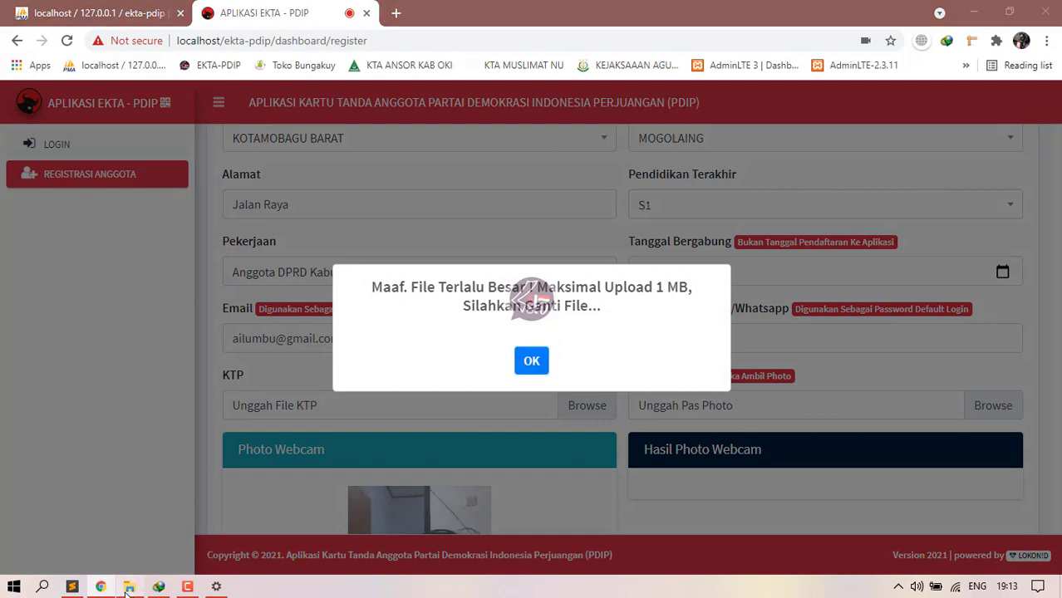
# Step: Browse to D:\Desain\ktp up in File Explorer and open AI.jpg in Paint
pyautogui.click(79, 381)
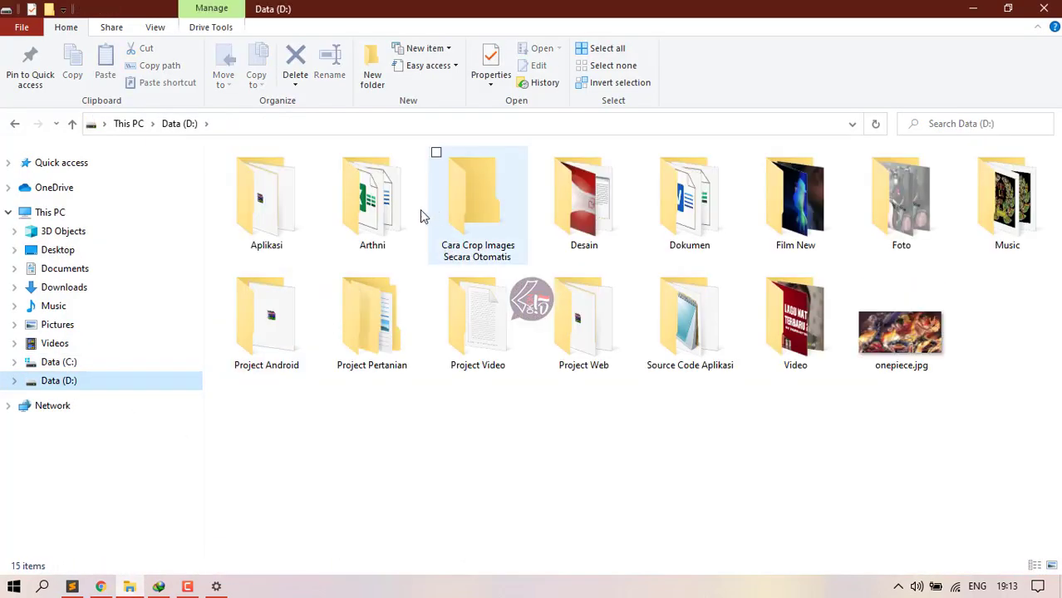
pyautogui.click(491, 226)
pyautogui.click(588, 215)
pyautogui.doubleClick(587, 215)
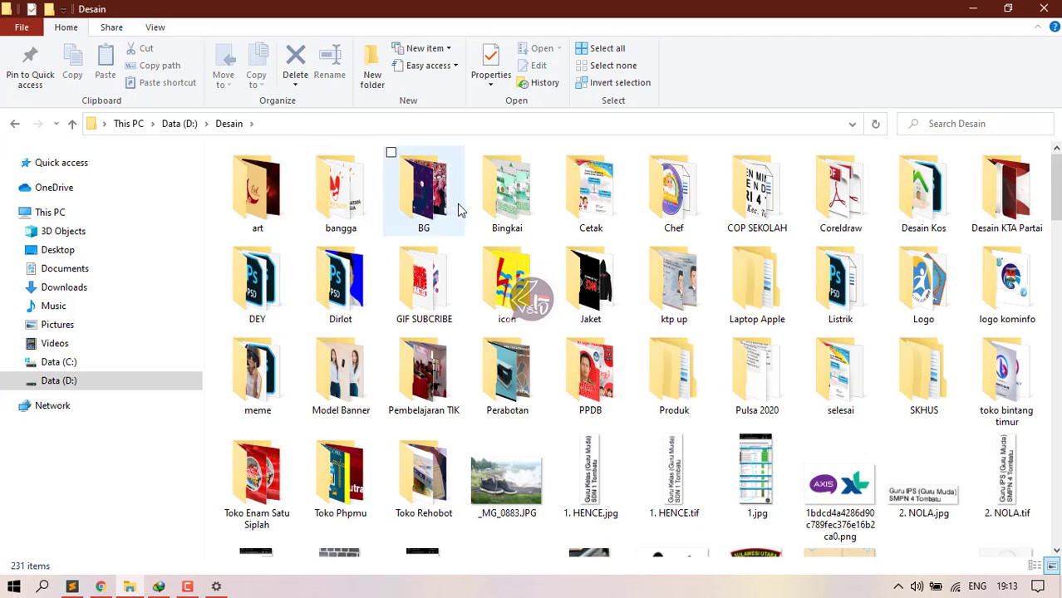
pyautogui.doubleClick(674, 283)
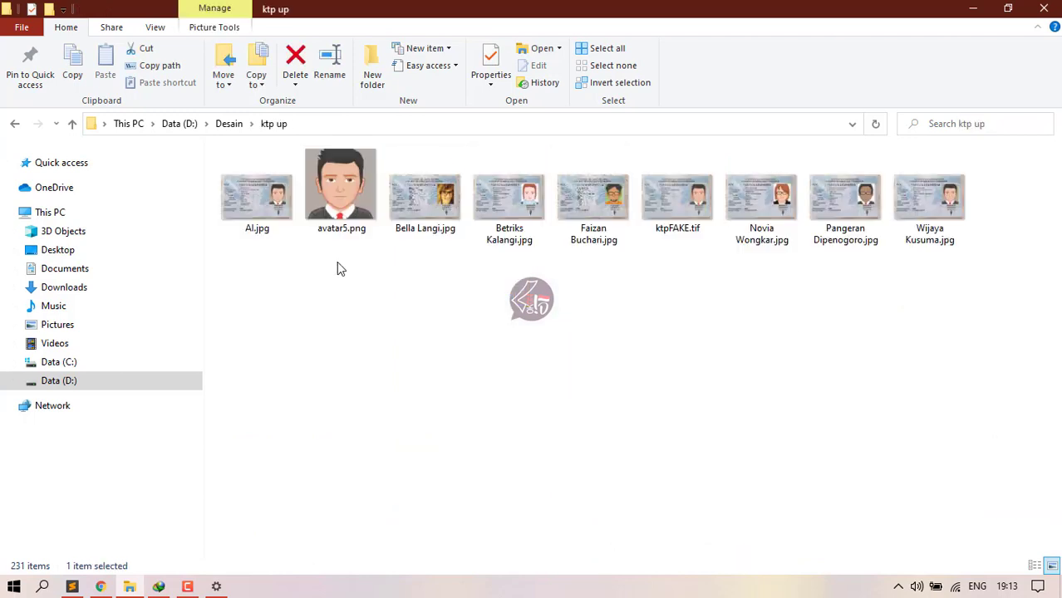
pyautogui.press('Right')
pyautogui.rightClick(270, 208)
pyautogui.click(318, 207)
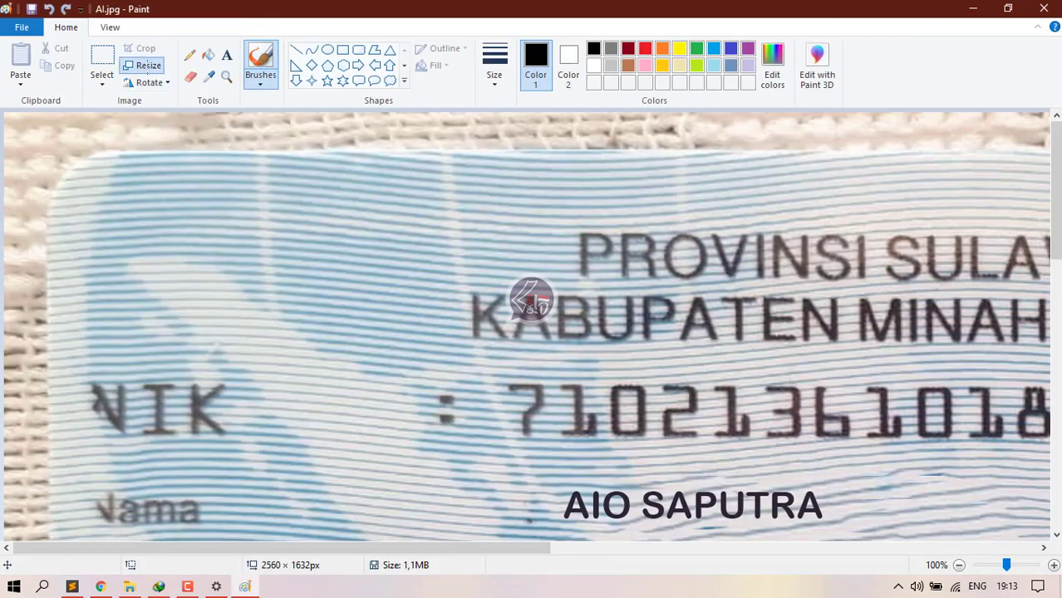
# Step: Shrink AI.jpg to 50% (1280 × 816 px) in Paint and close Paint
pyautogui.click(141, 66)
pyautogui.moveTo(192, 148); pyautogui.dragTo(166, 148)
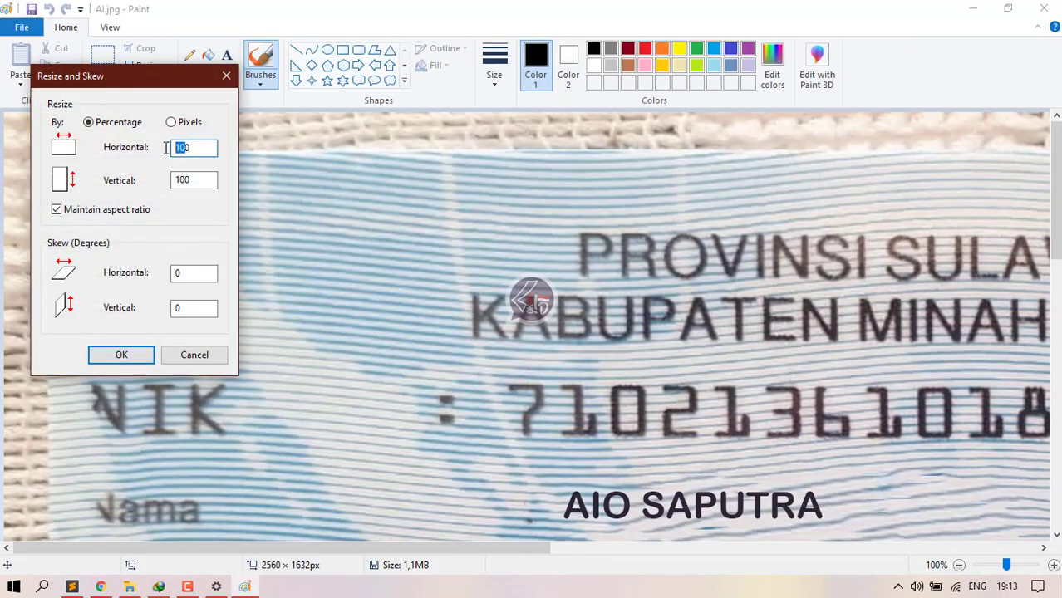
pyautogui.write('50')
pyautogui.press('Return')
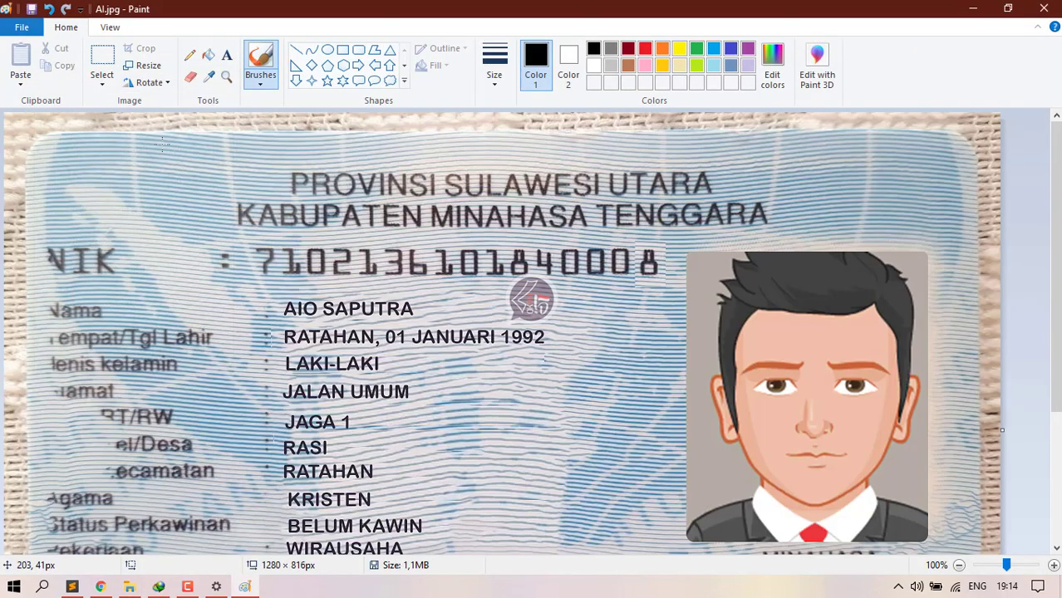
pyautogui.click(1043, 9)
# Step: Back in the form, attach the resized AI.jpg as the KTP file
pyautogui.click(100, 586)
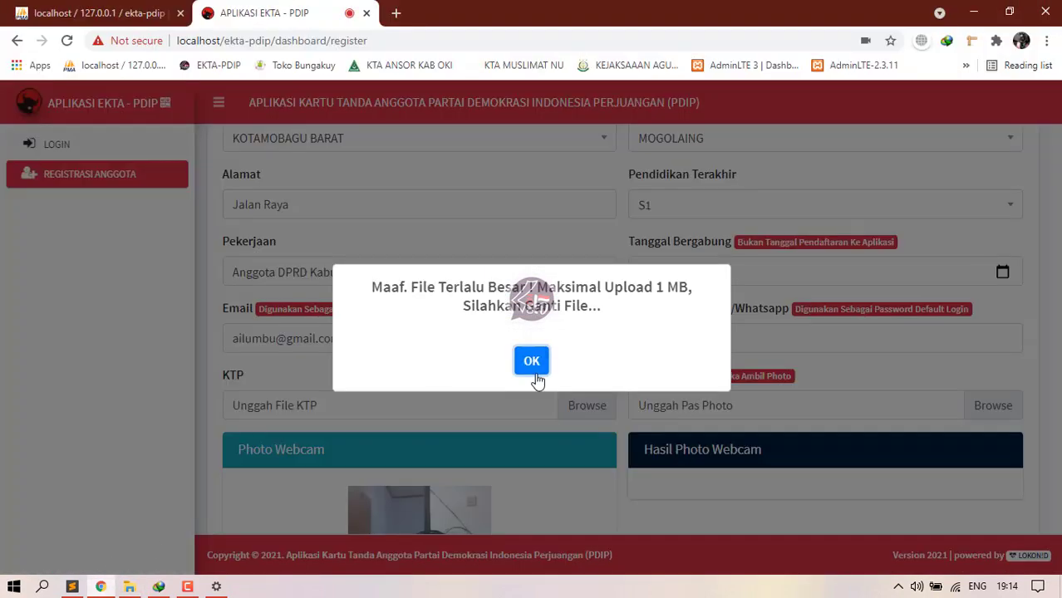
pyautogui.click(533, 369)
pyautogui.click(378, 419)
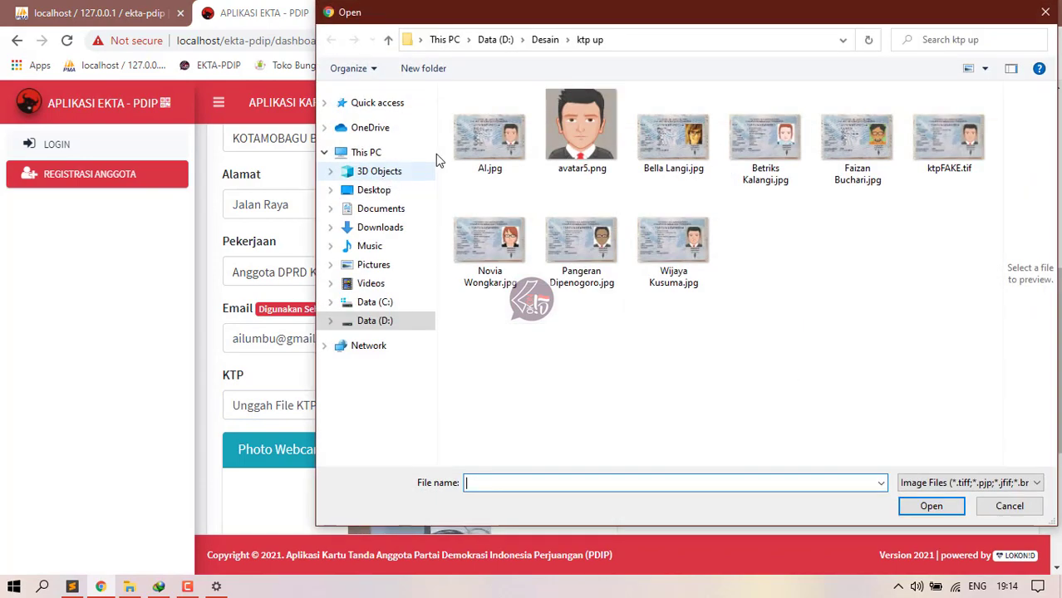
pyautogui.doubleClick(468, 145)
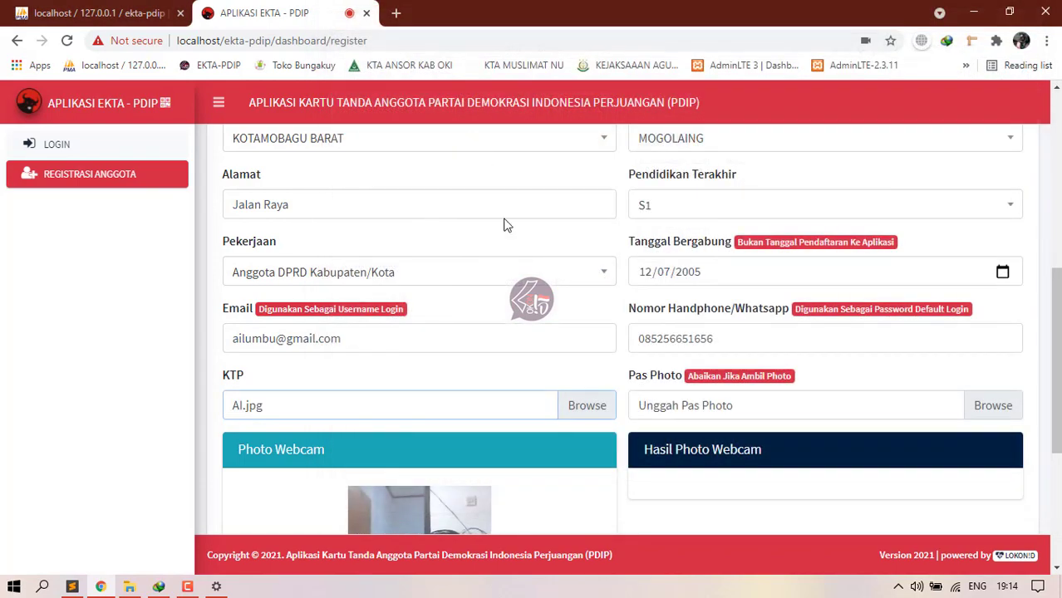
# Step: Attach avatar5.png as the pass photo and submit the registration
pyautogui.click(688, 416)
pyautogui.doubleClick(583, 140)
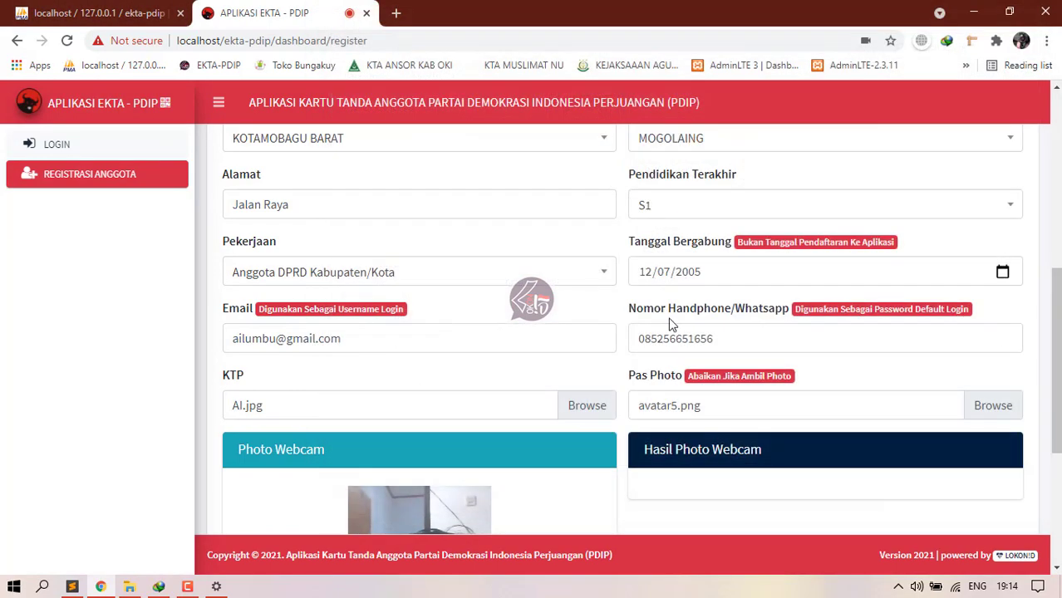
pyautogui.scroll(-4, 688, 367)
pyautogui.scroll(2, 642, 381)
pyautogui.scroll(-2, 644, 385)
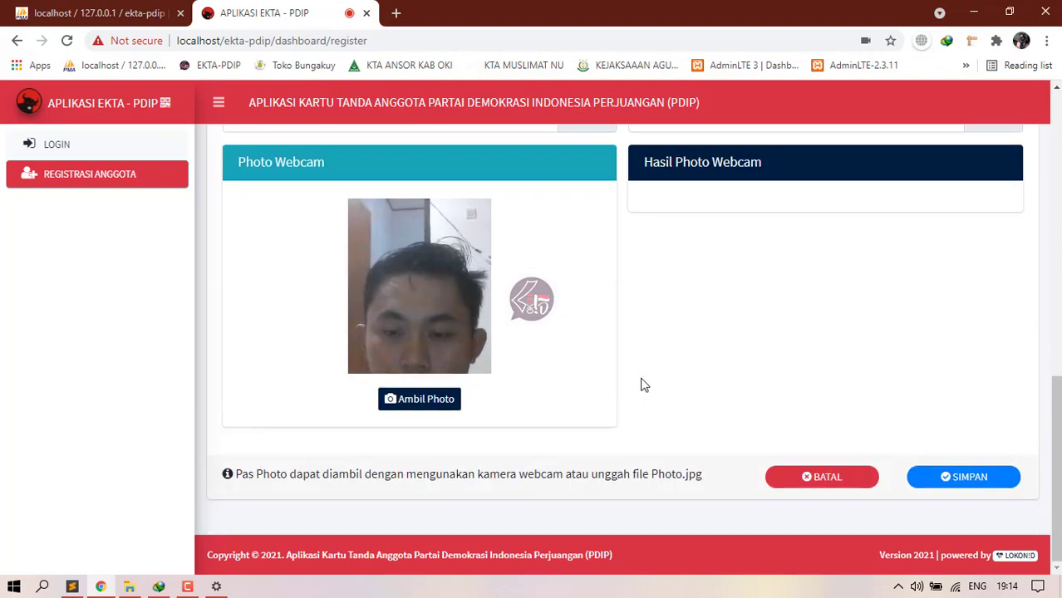
pyautogui.scroll(2, 619, 311)
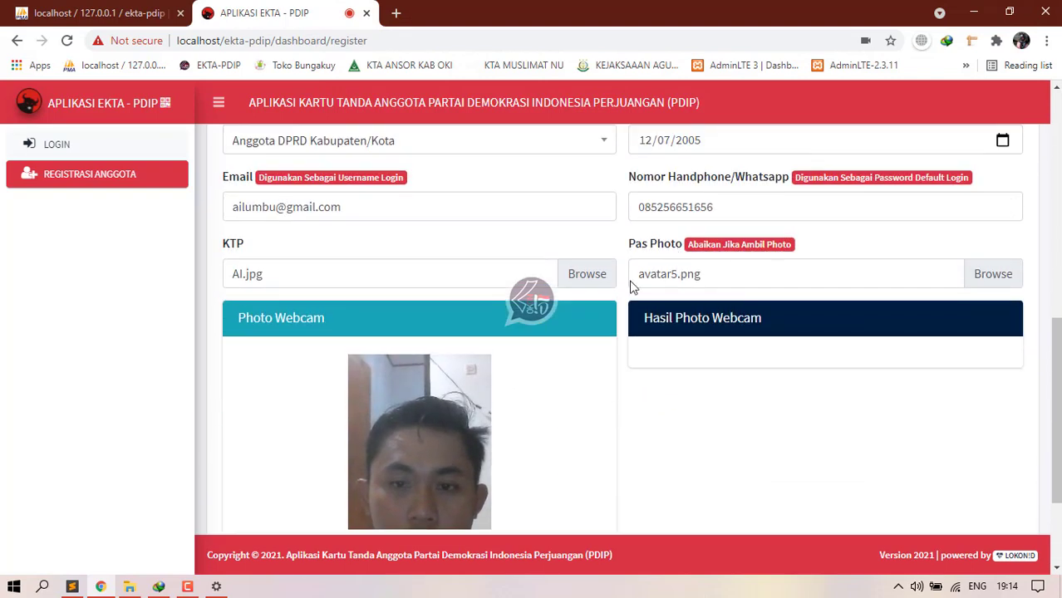
pyautogui.scroll(-2, 506, 405)
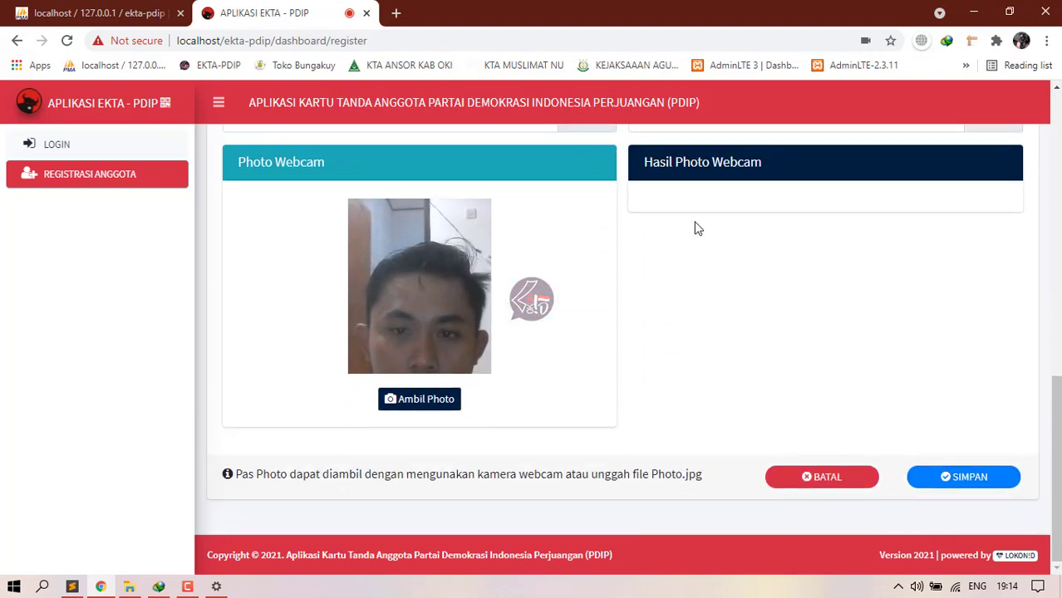
pyautogui.scroll(2, 698, 229)
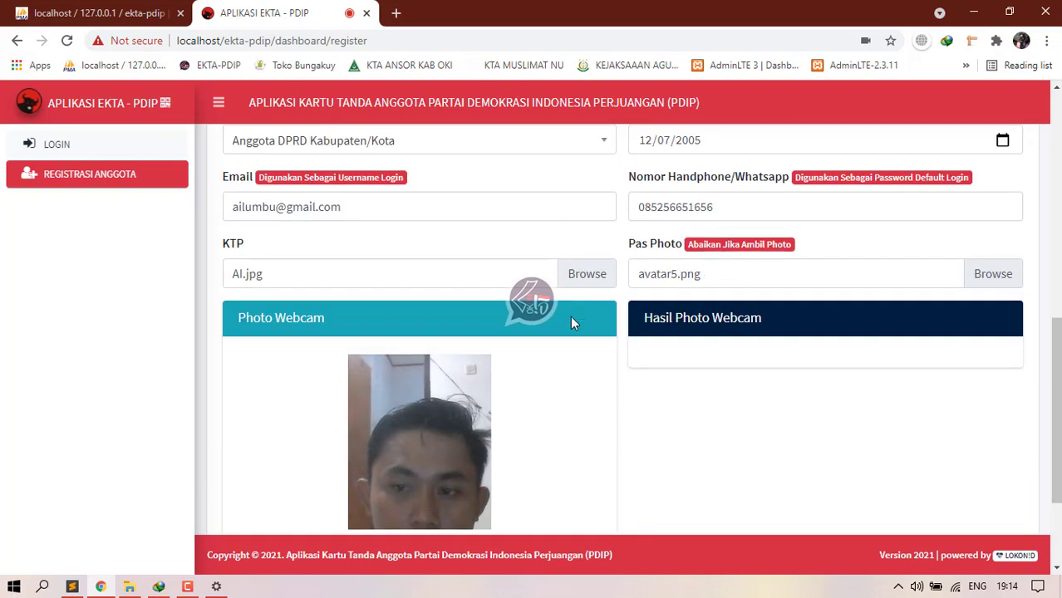
pyautogui.scroll(-2, 570, 315)
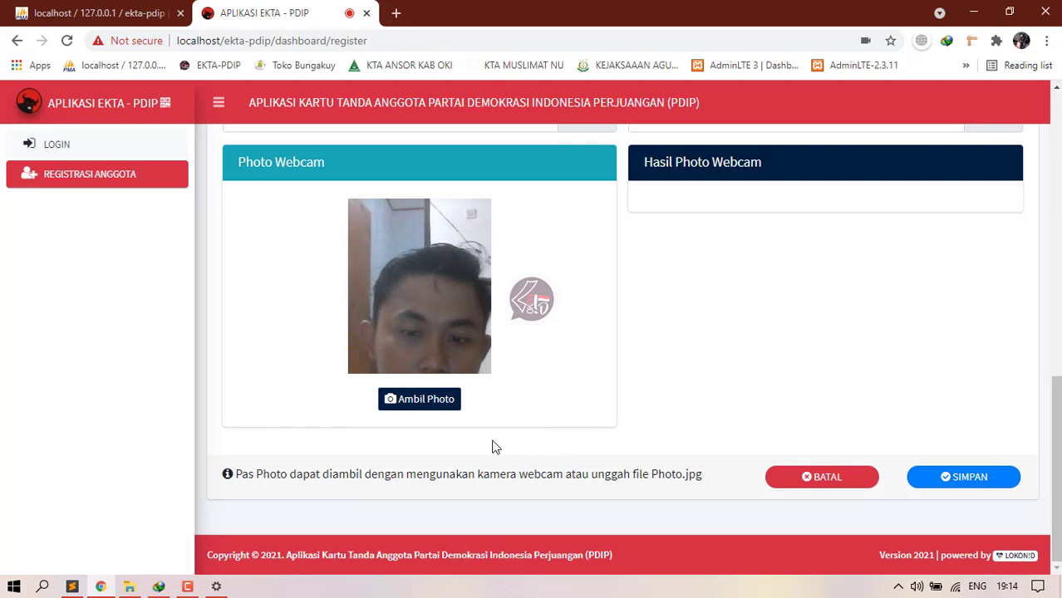
pyautogui.scroll(1, 656, 414)
pyautogui.scroll(1, 654, 417)
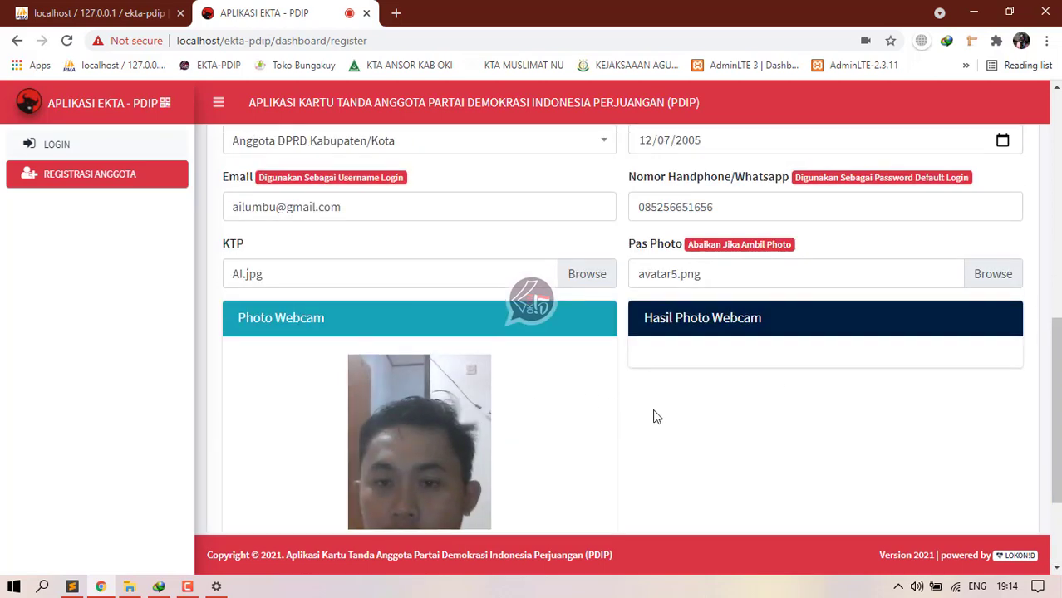
pyautogui.scroll(-1, 654, 417)
pyautogui.scroll(-1, 677, 223)
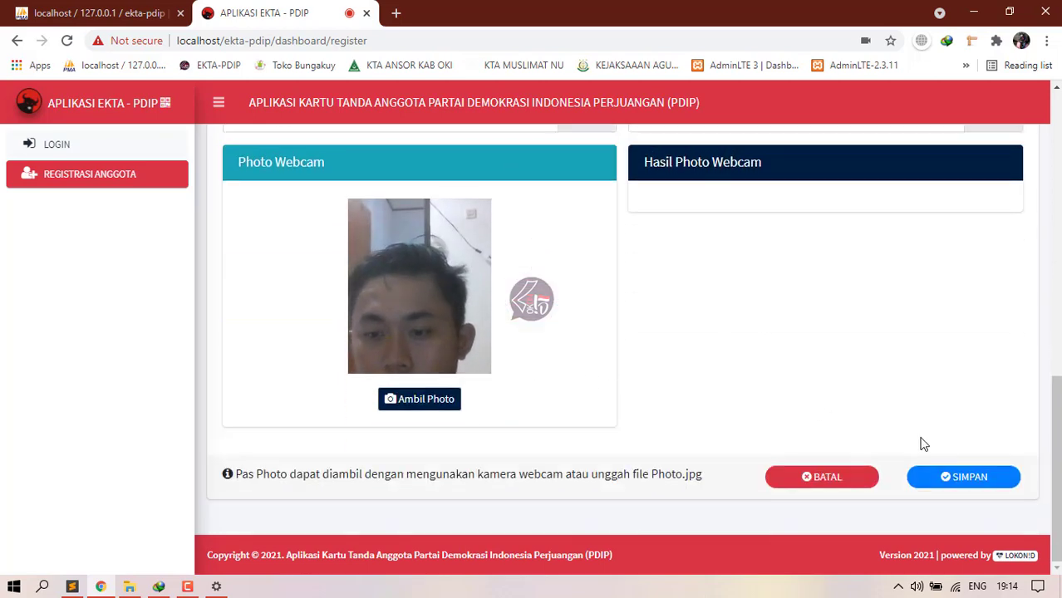
pyautogui.click(949, 484)
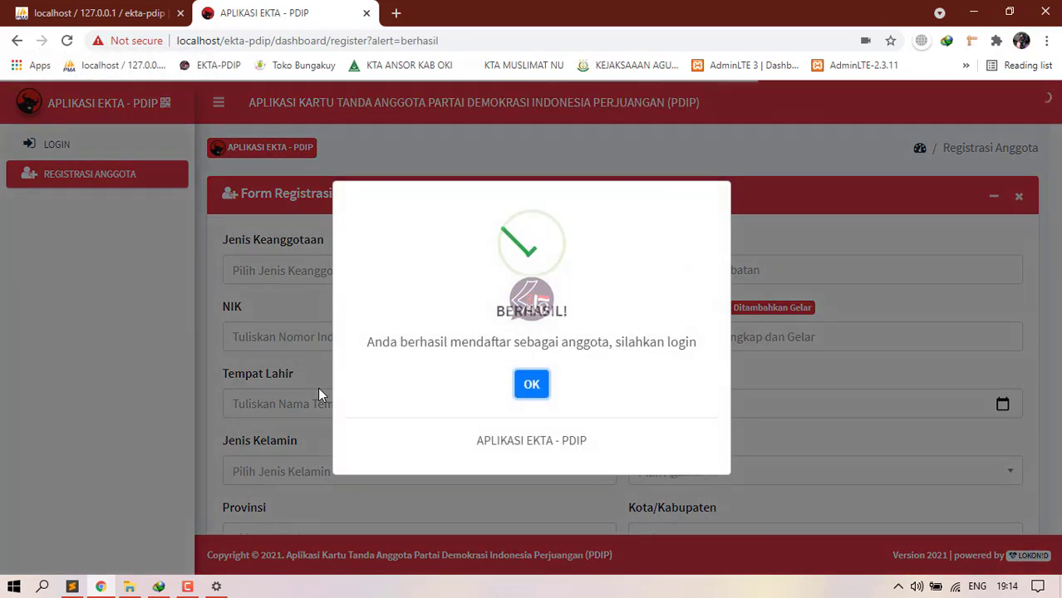
# Step: Confirm the BERHASIL message and sign in with the new member's e-mail and password
pyautogui.click(534, 384)
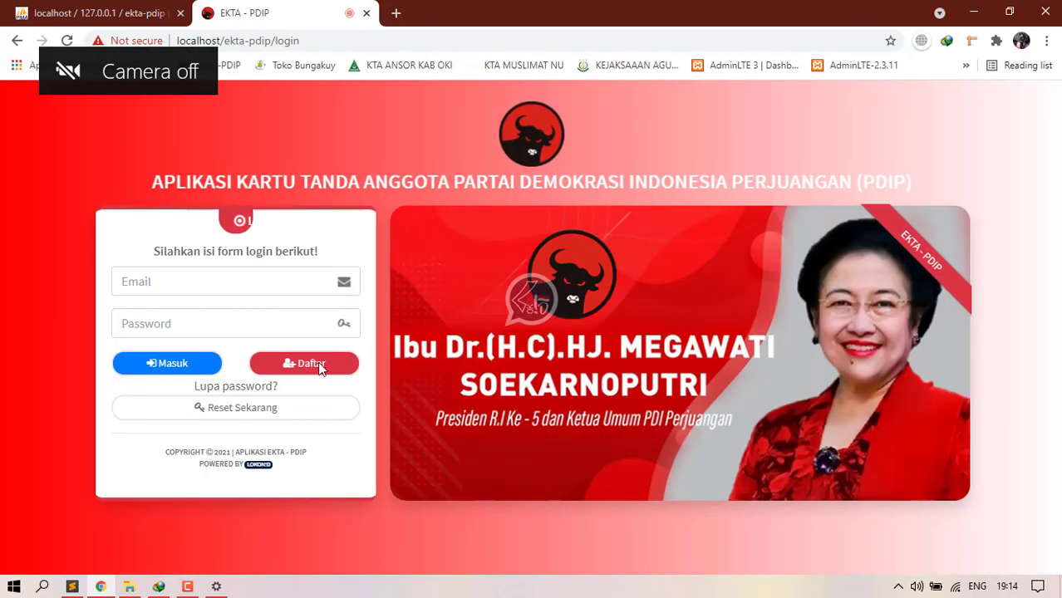
pyautogui.click(200, 281)
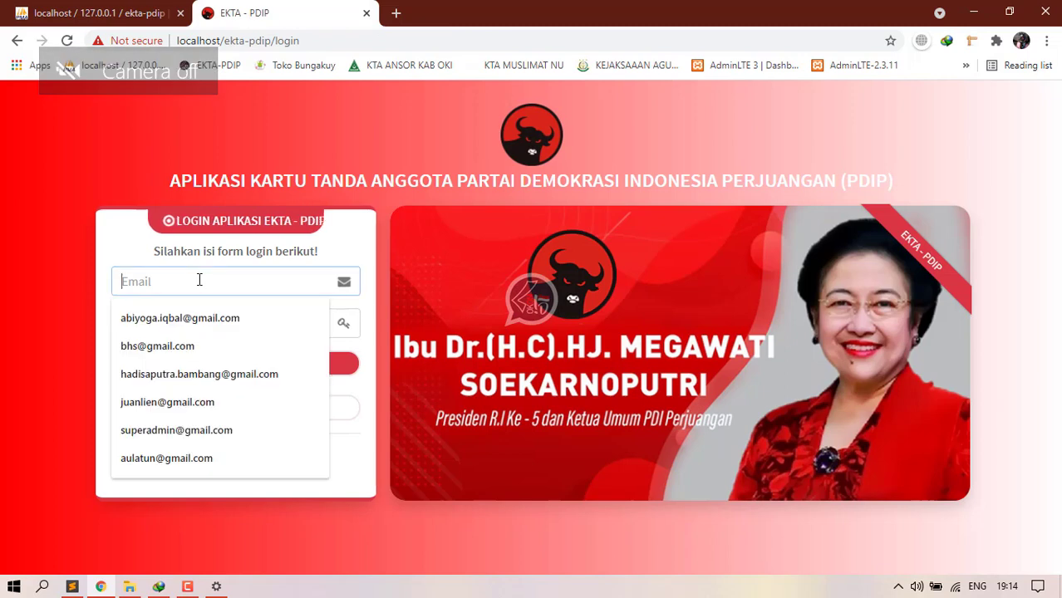
pyautogui.hotkey('ctrl', 'v')
pyautogui.click(182, 324)
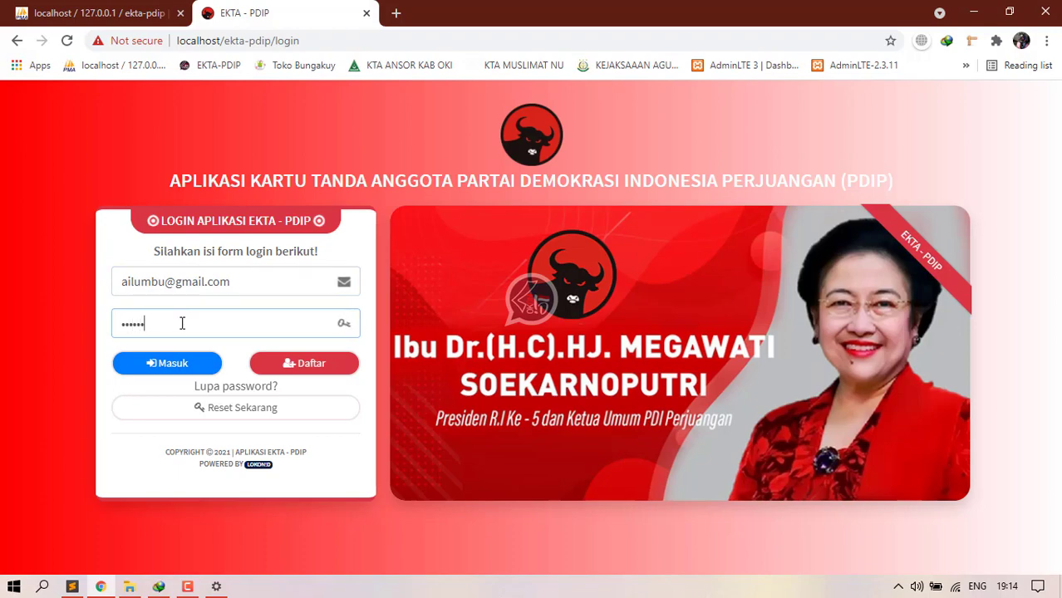
pyautogui.click(141, 369)
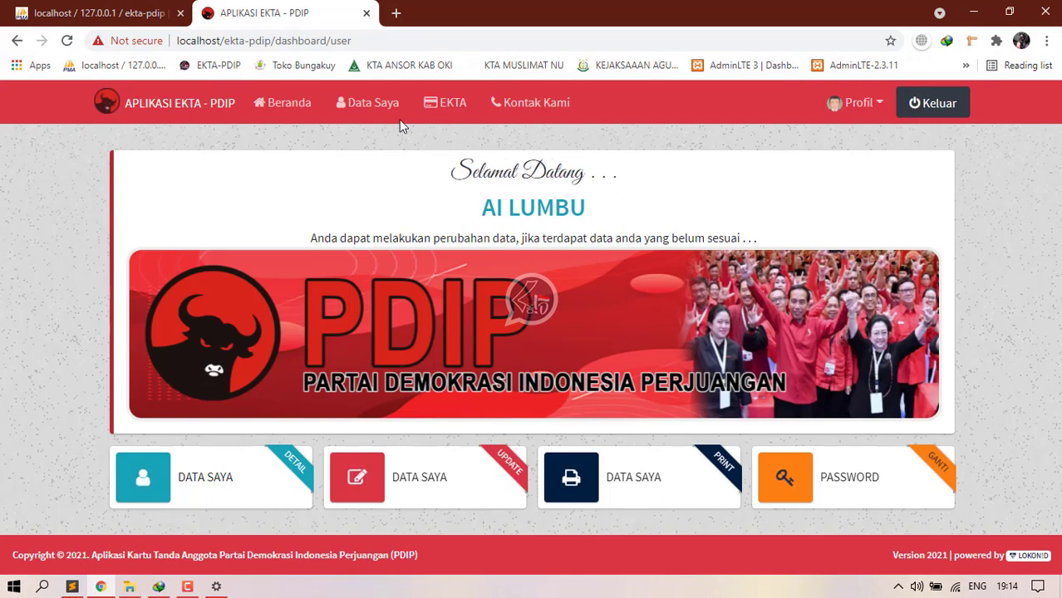
# Step: Review the member's details on the Data Saya page
pyautogui.click(373, 102)
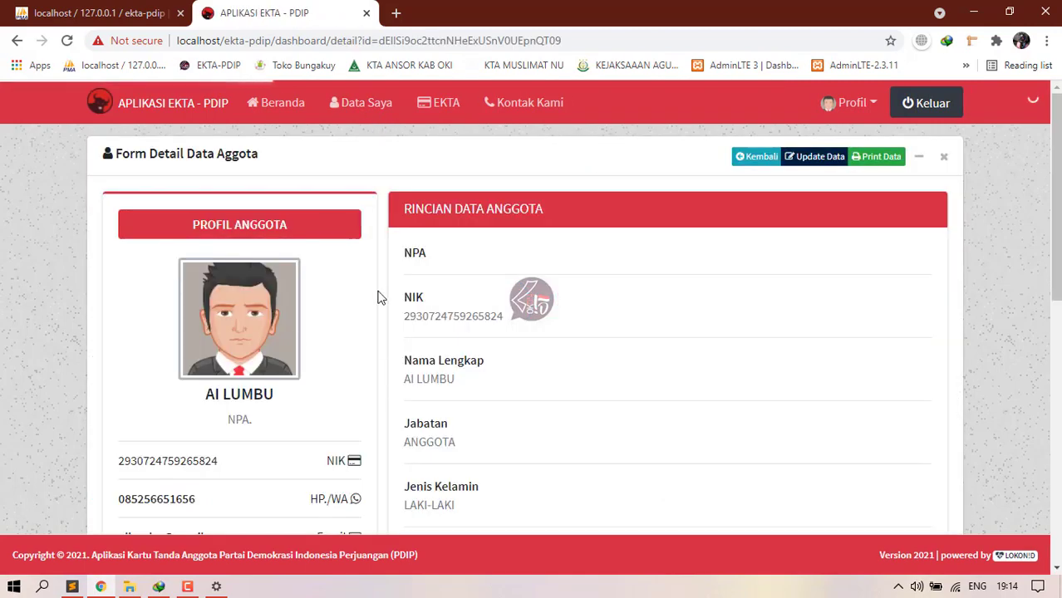
pyautogui.scroll(-10, 443, 371)
pyautogui.scroll(6, 517, 415)
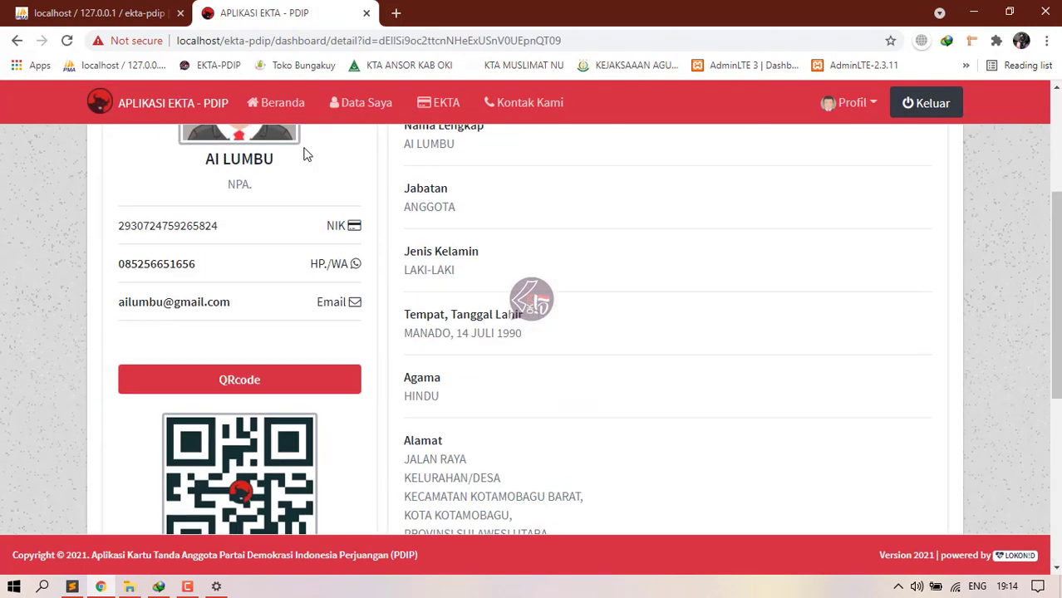
pyautogui.scroll(4, 308, 265)
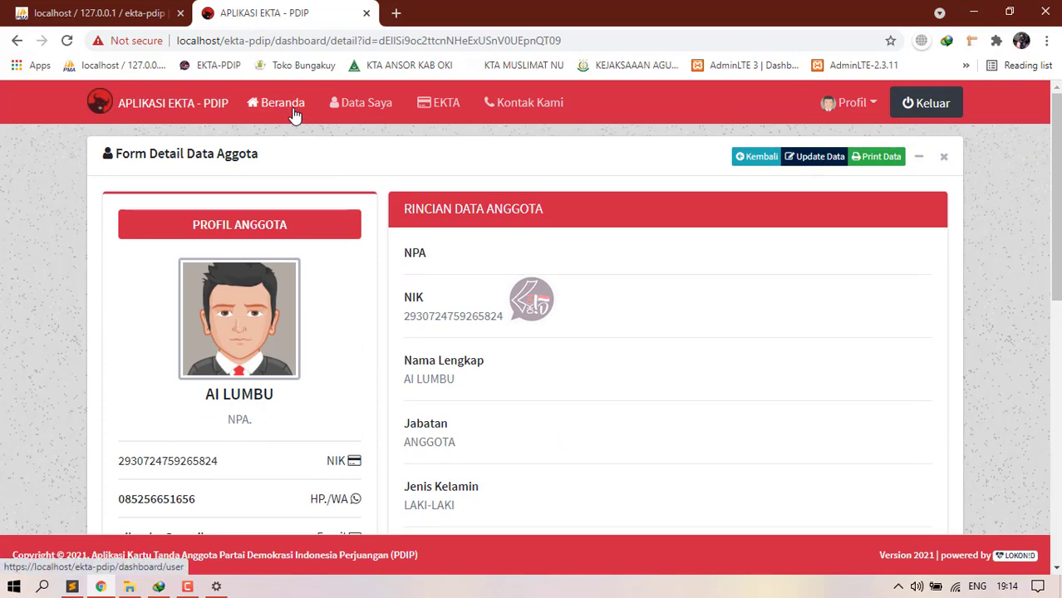
pyautogui.click(296, 109)
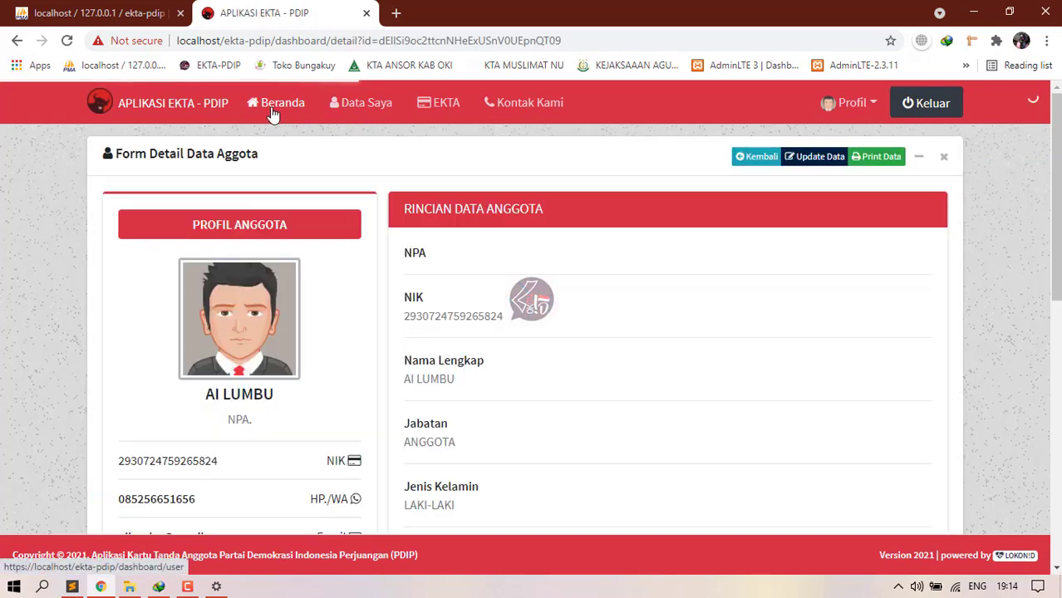
pyautogui.click(275, 109)
pyautogui.click(398, 108)
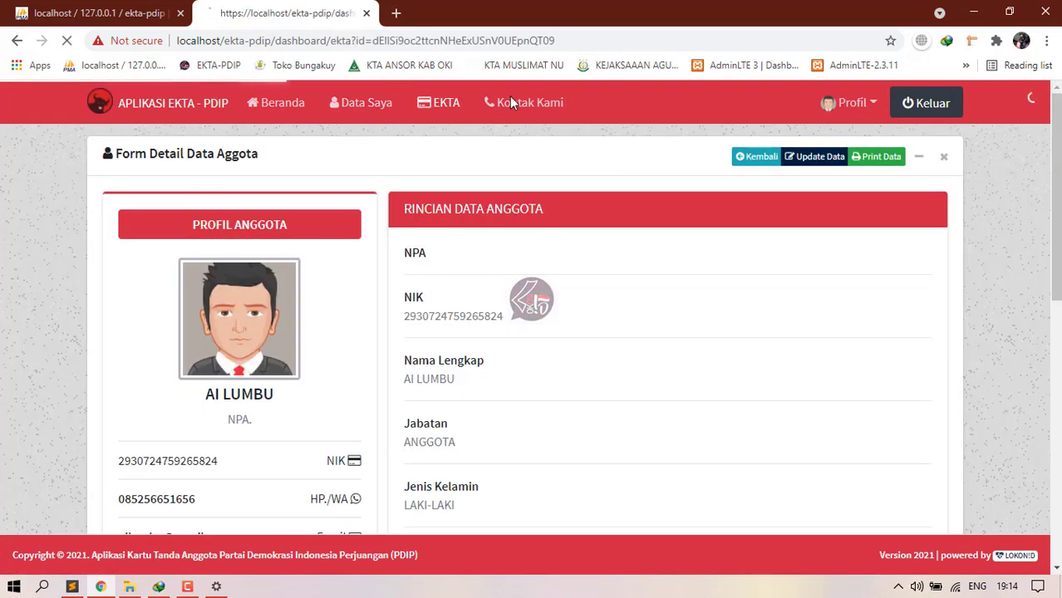
# Step: Display the member's EKTA card, cancel printing, and log out
pyautogui.click(446, 103)
pyautogui.click(879, 531)
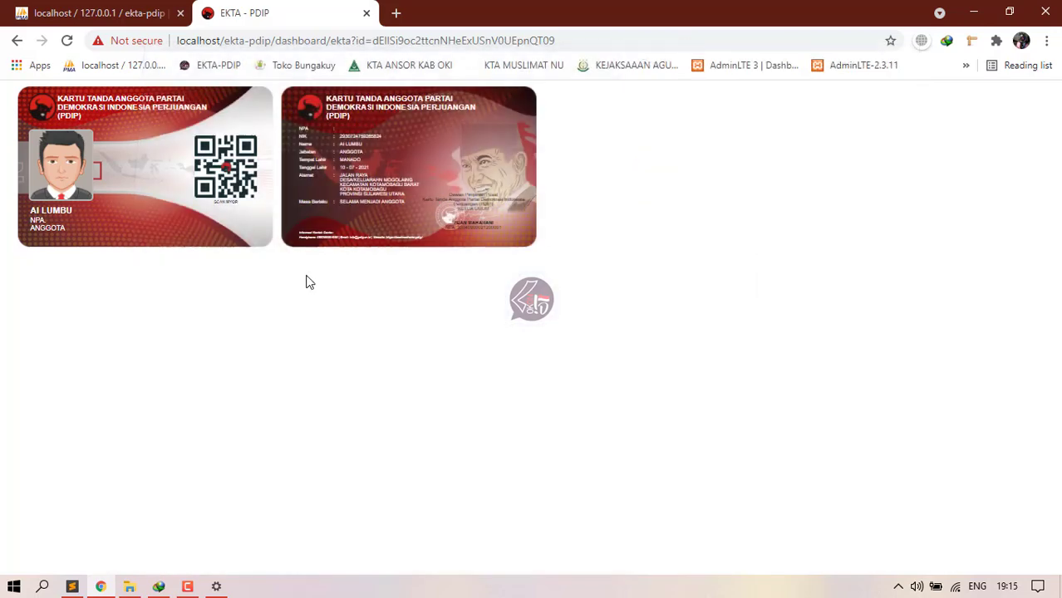
pyautogui.click(187, 587)
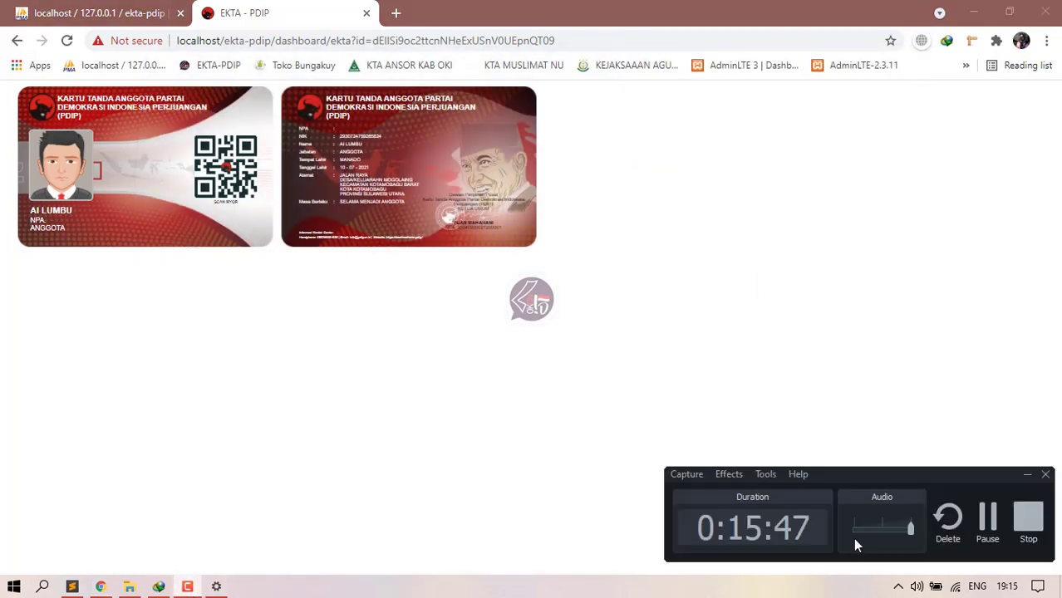
pyautogui.click(988, 530)
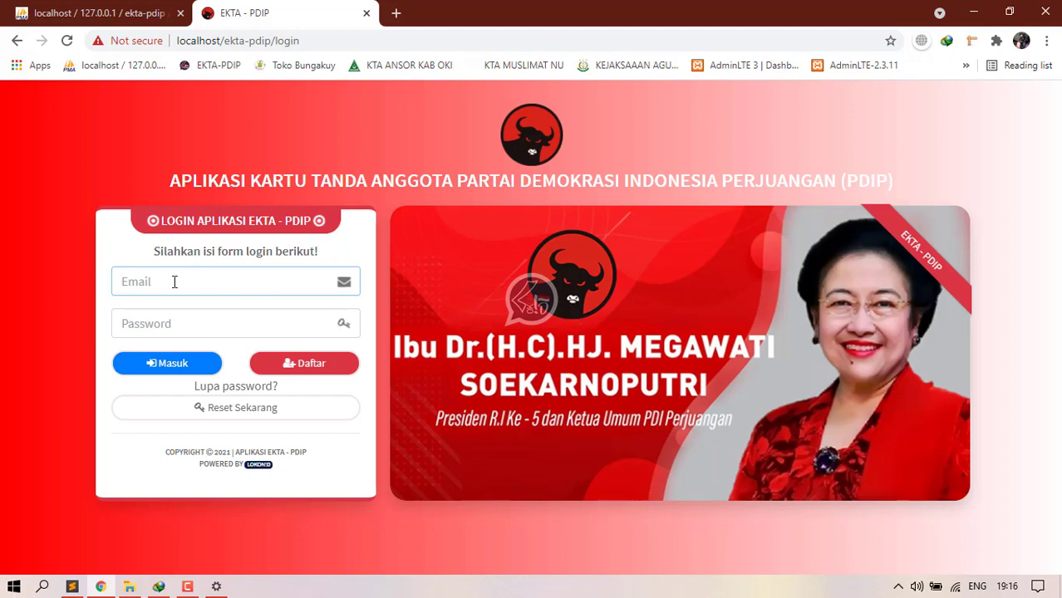
# Step: Sign in to the admin dashboard with the super admin account
pyautogui.hotkey('ctrl', 'v')
pyautogui.click(194, 324)
pyautogui.hotkey('ctrl', 'v')
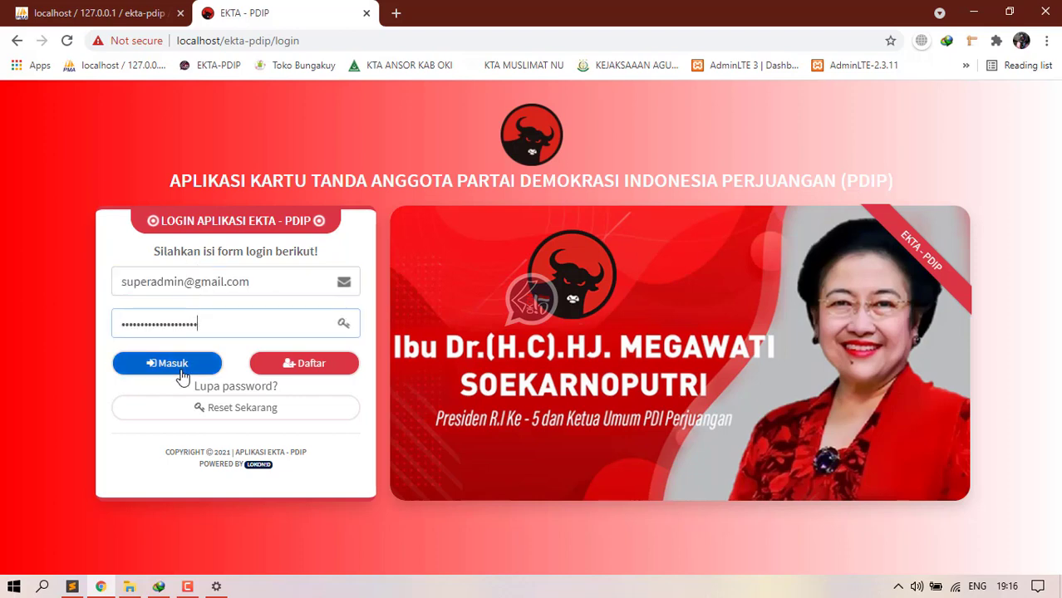
pyautogui.click(183, 368)
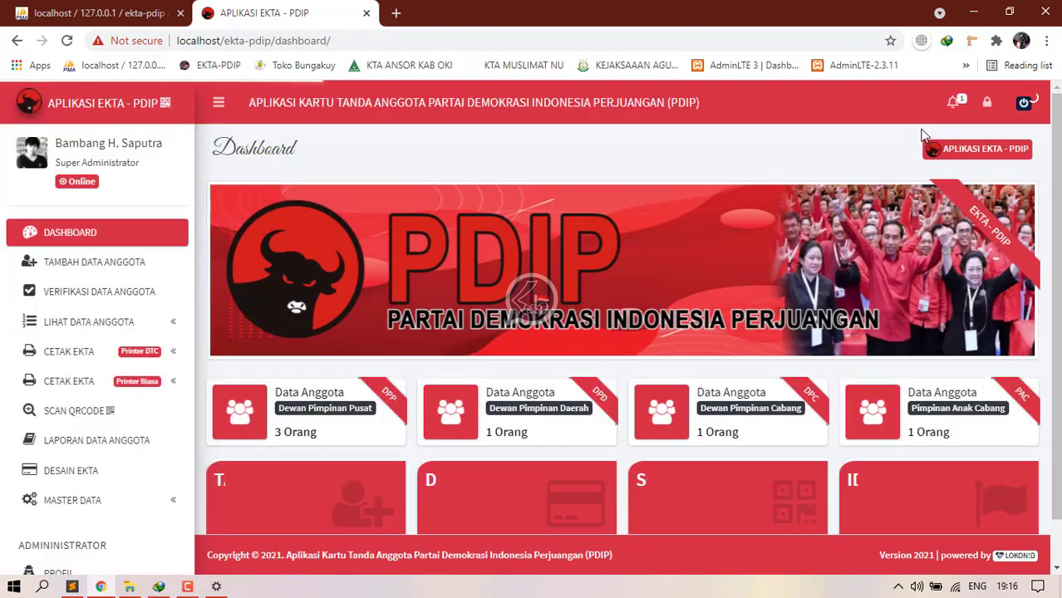
pyautogui.click(997, 103)
pyautogui.click(17, 40)
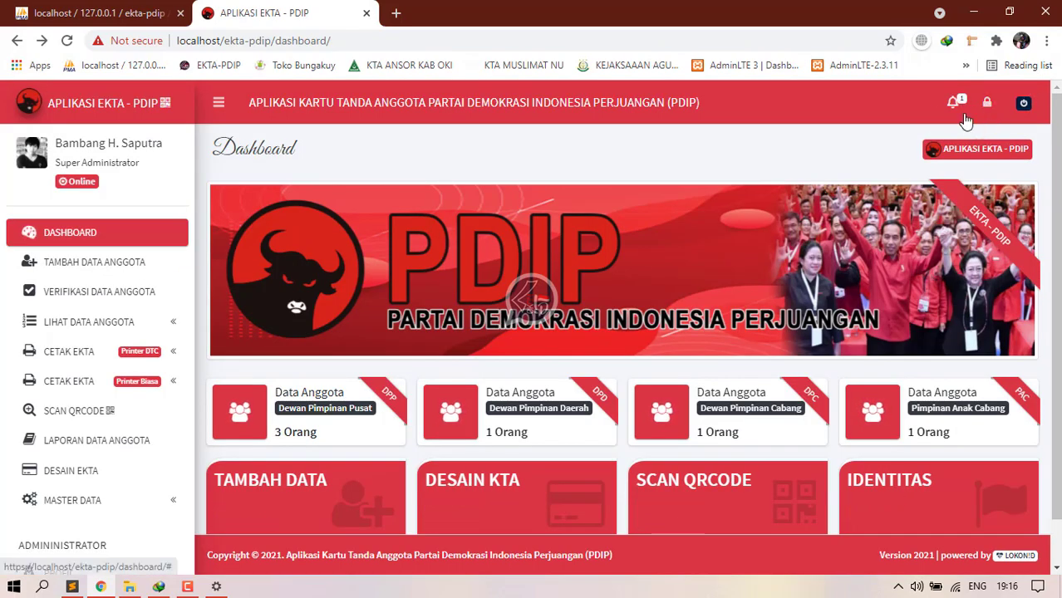
# Step: Open Verifikasi Data Anggota from the pending-verification notifications
pyautogui.click(954, 103)
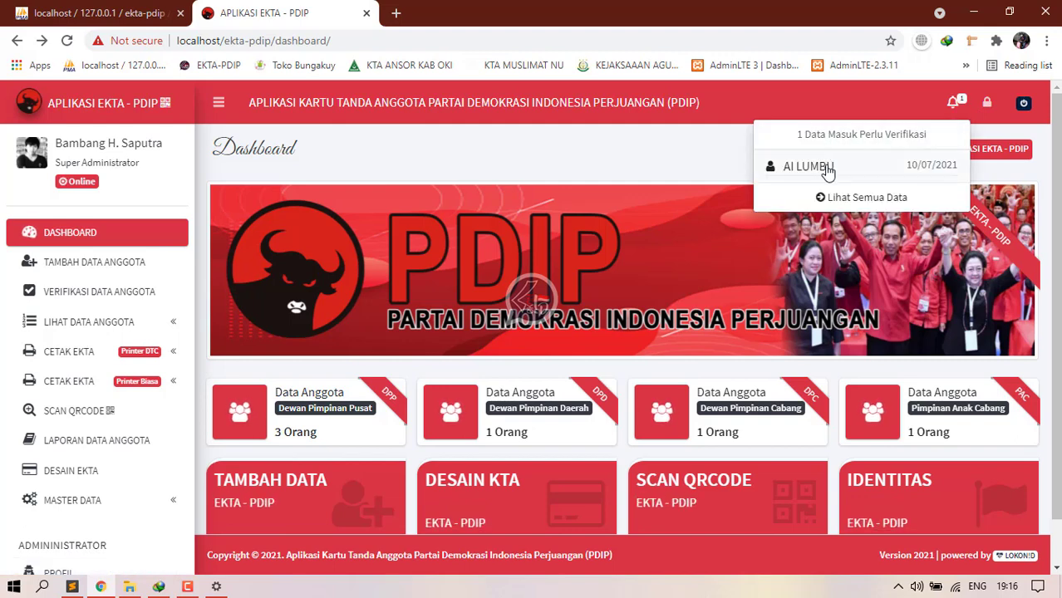
pyautogui.click(868, 197)
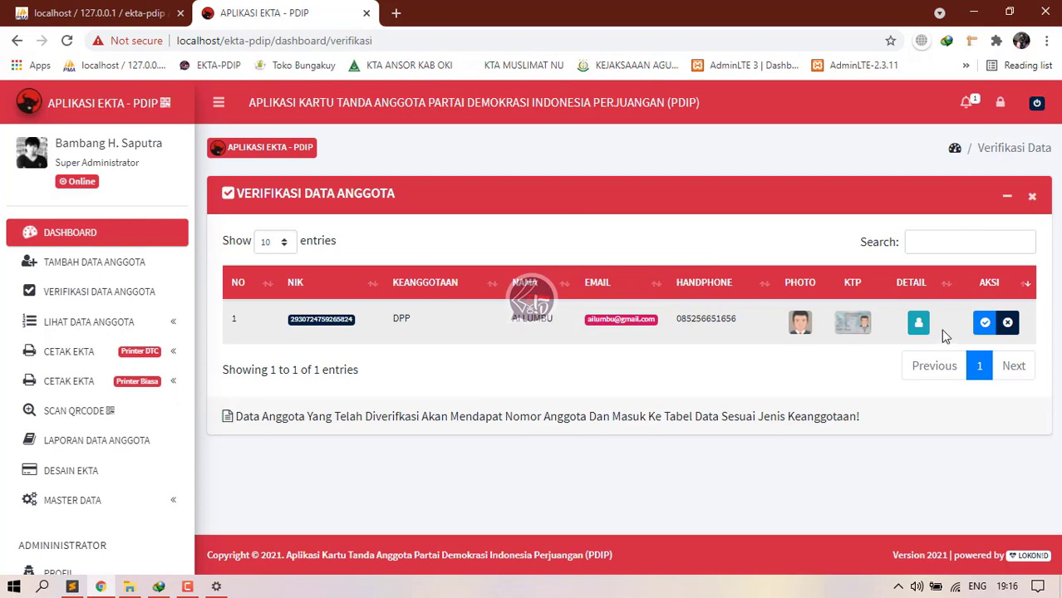
pyautogui.click(162, 331)
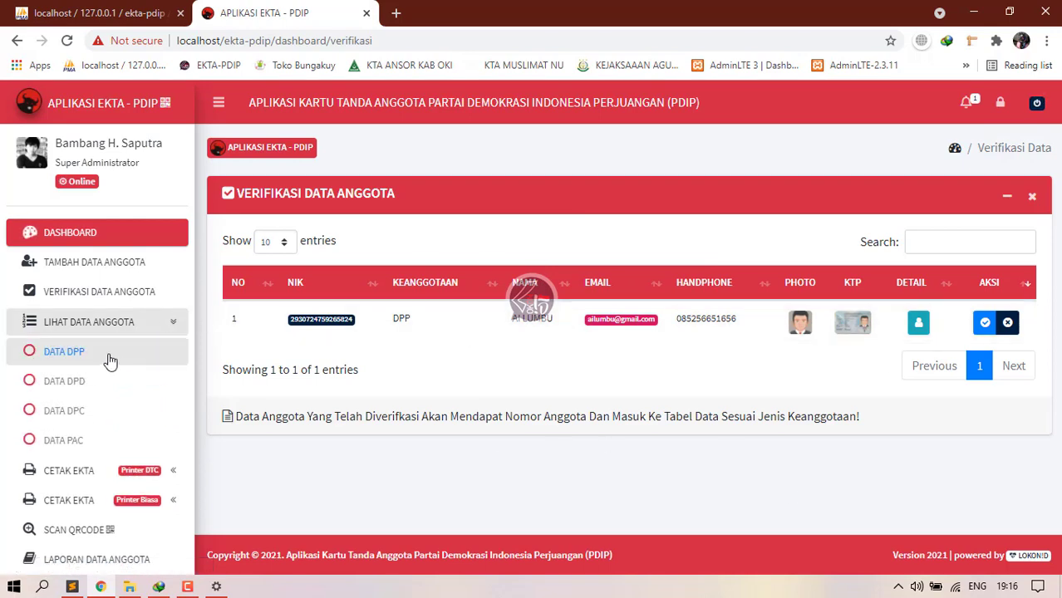
# Step: Open the Data DPP member table and highlight the first member's NPA number
pyautogui.click(42, 353)
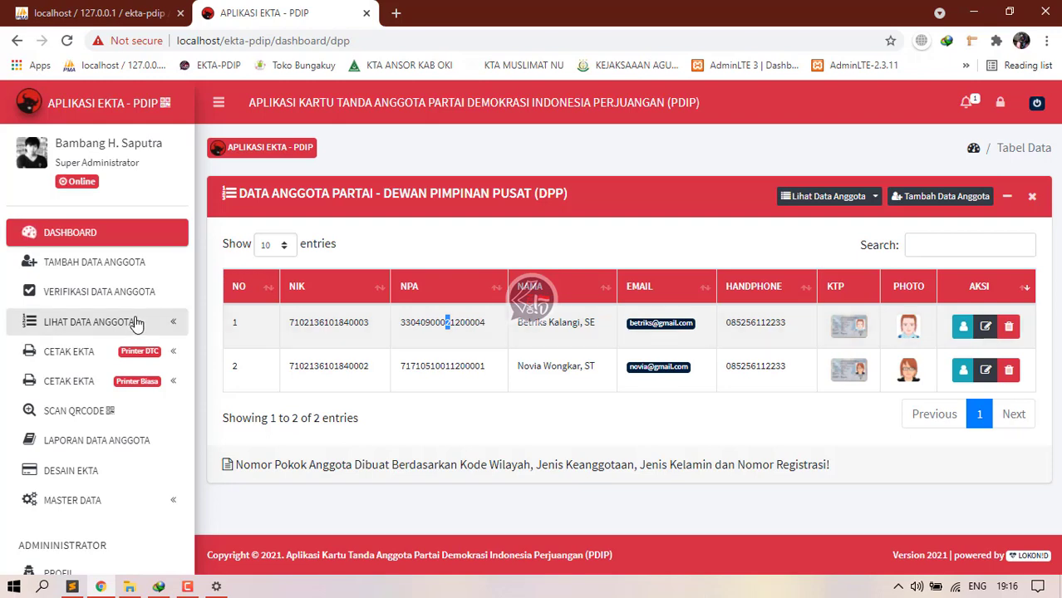
pyautogui.moveTo(465, 323)
pyautogui.mouseDown()
pyautogui.moveTo(498, 330)
pyautogui.moveTo(459, 324)
pyautogui.mouseUp()
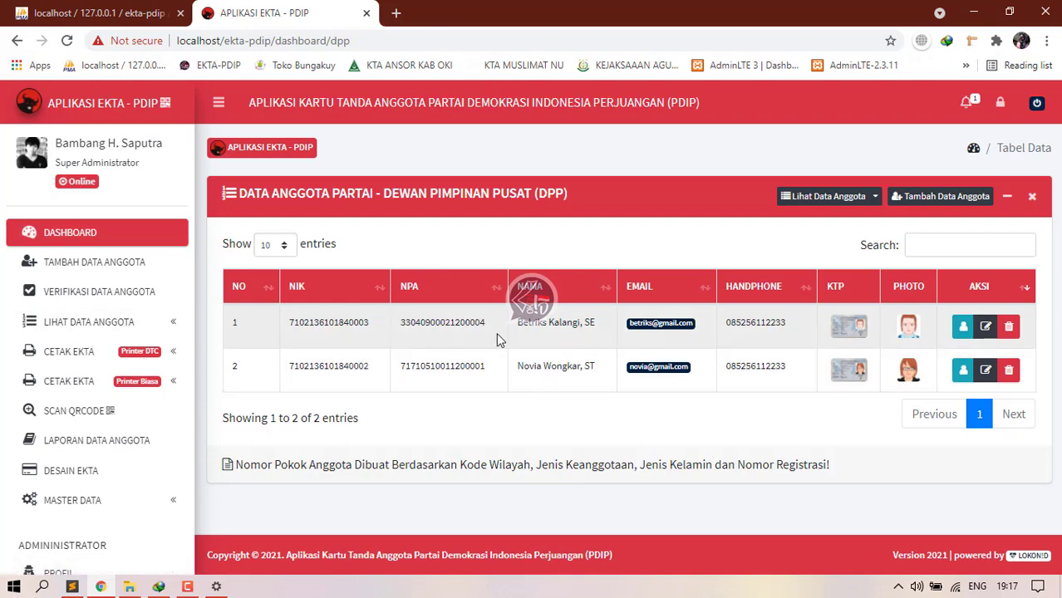
# Step: Open Verifikasi Data Anggota and trial the accept and reject confirmations, cancelling both
pyautogui.click(89, 292)
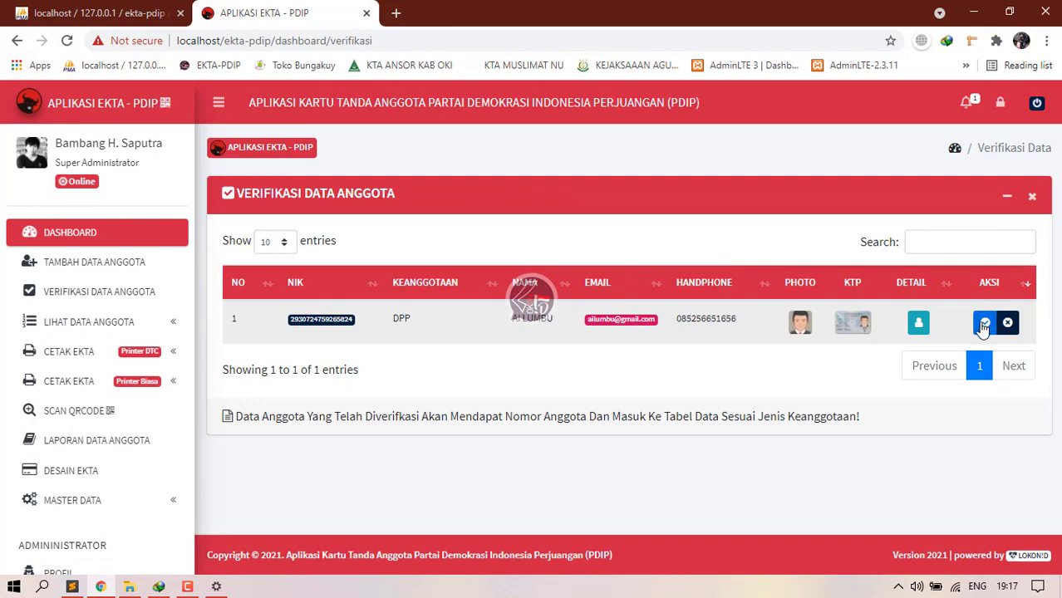
pyautogui.click(984, 323)
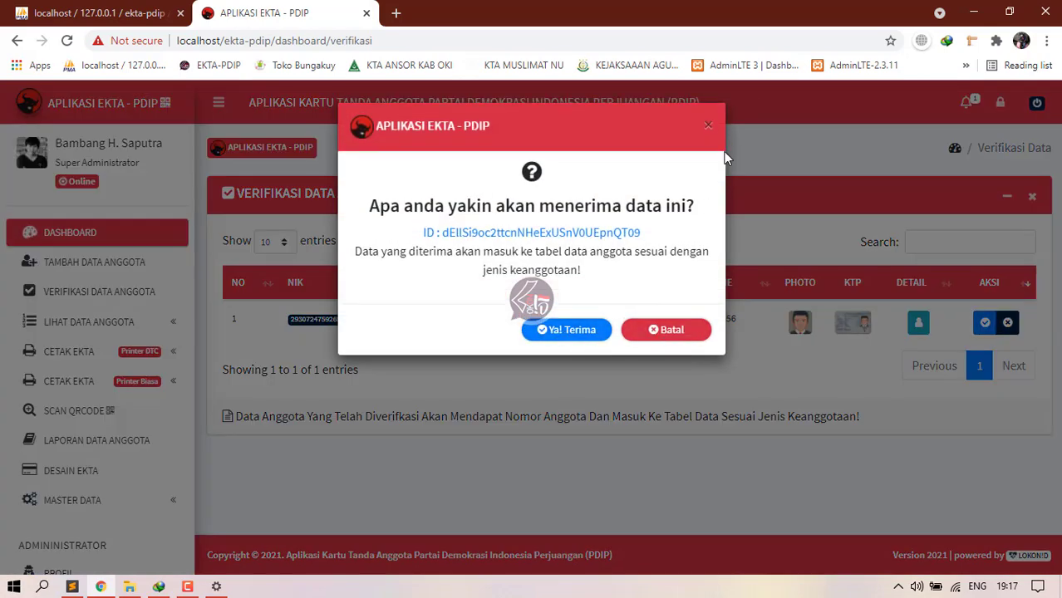
pyautogui.click(708, 126)
pyautogui.click(1009, 329)
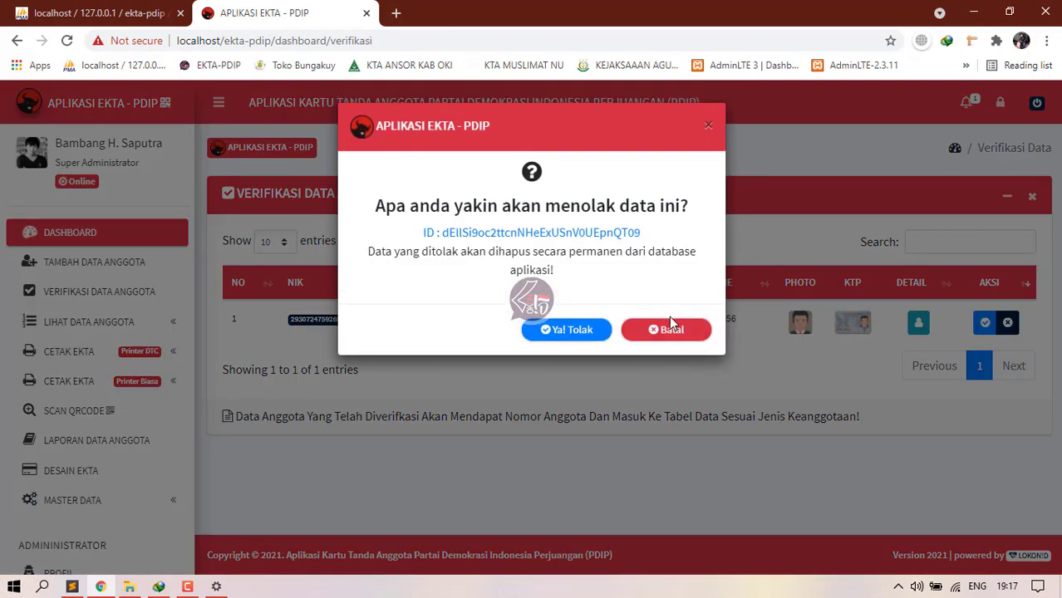
pyautogui.click(729, 344)
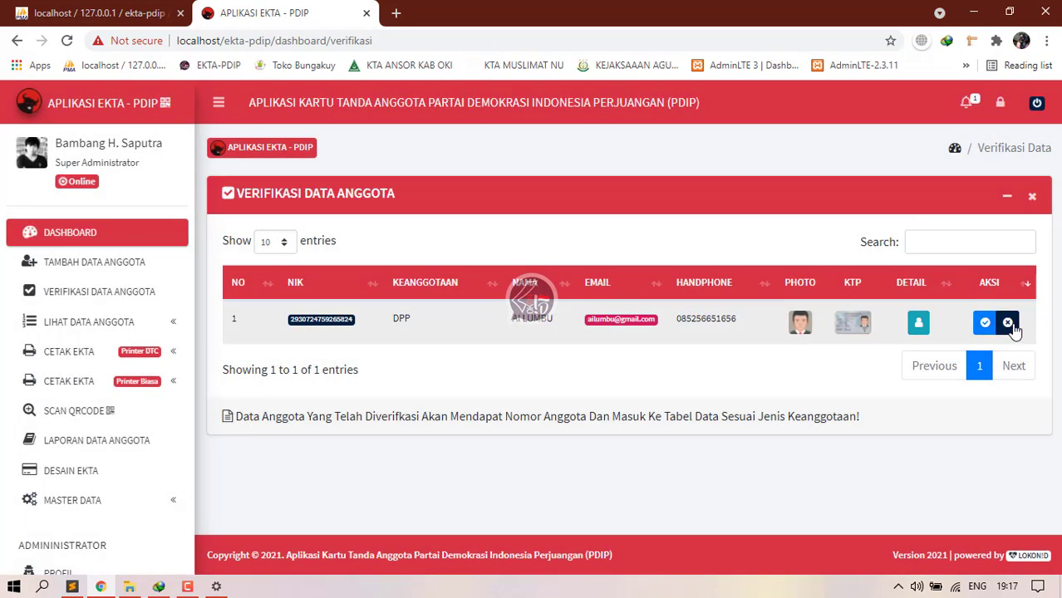
# Step: Accept the pending DPP member with Ya! Terima, then go to the code editor
pyautogui.click(985, 323)
pyautogui.click(593, 329)
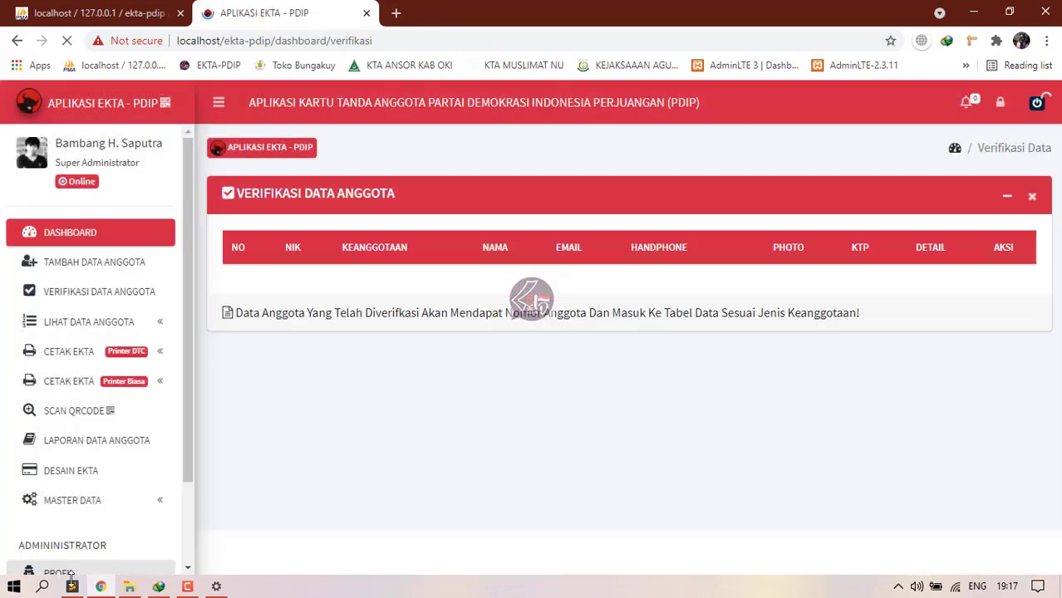
pyautogui.click(71, 587)
# Step: Expand ekta-pdip > dashboard > action in Sublime Text and open anggota_save.php
pyautogui.click(77, 315)
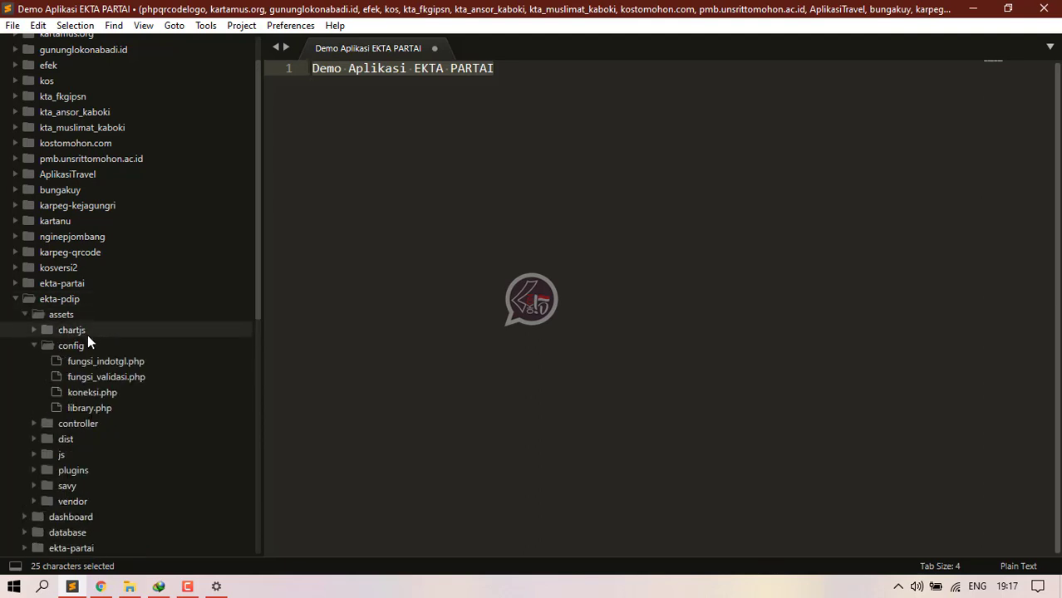
pyautogui.click(52, 314)
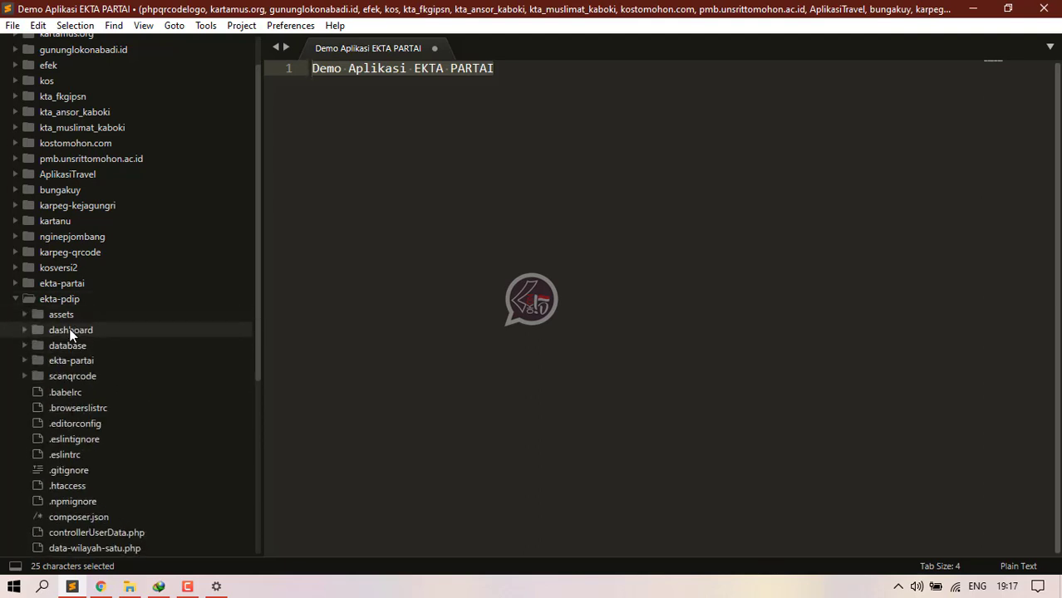
pyautogui.click(66, 313)
pyautogui.click(66, 314)
pyautogui.click(71, 330)
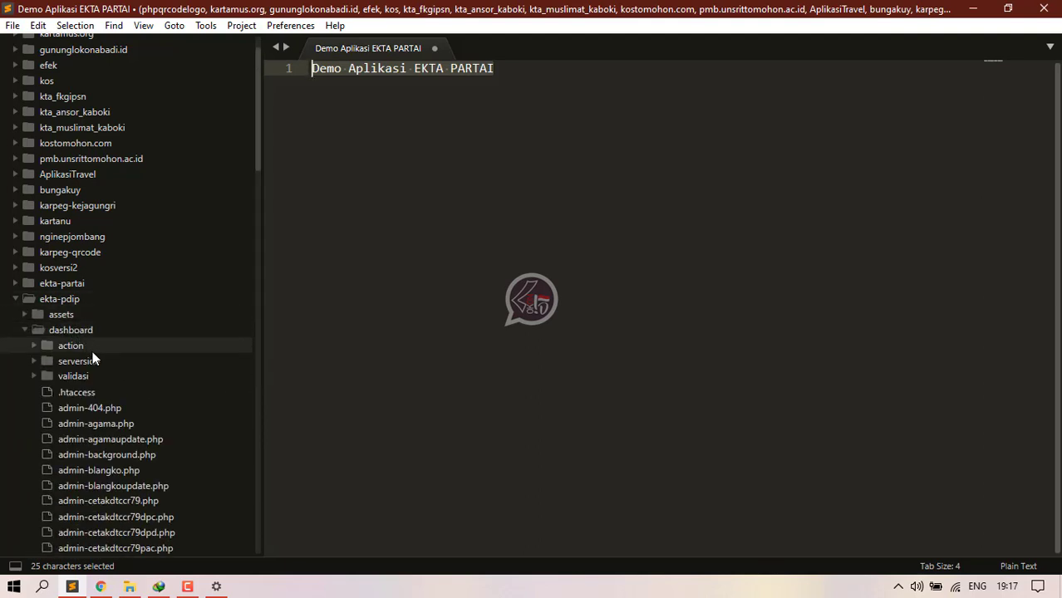
pyautogui.click(86, 351)
pyautogui.scroll(-5, 98, 352)
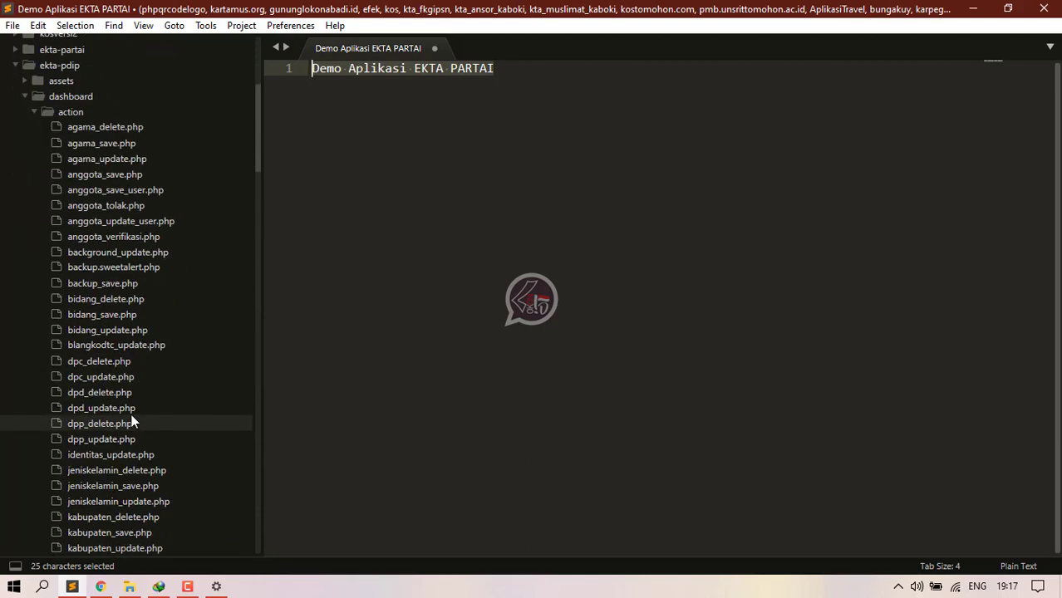
pyautogui.click(121, 176)
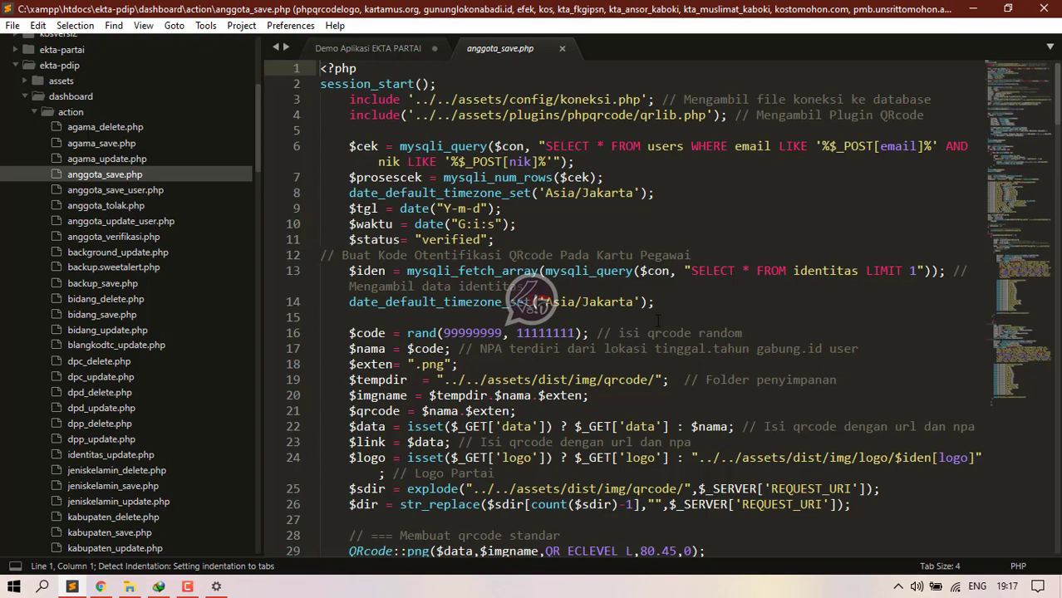
# Step: Shrink the code font with Ctrl+- and review anggota_save.php around line 23
pyautogui.hotkey('ctrl', '-')
pyautogui.hotkey('ctrl', '-')
pyautogui.hotkey('ctrl', '-')
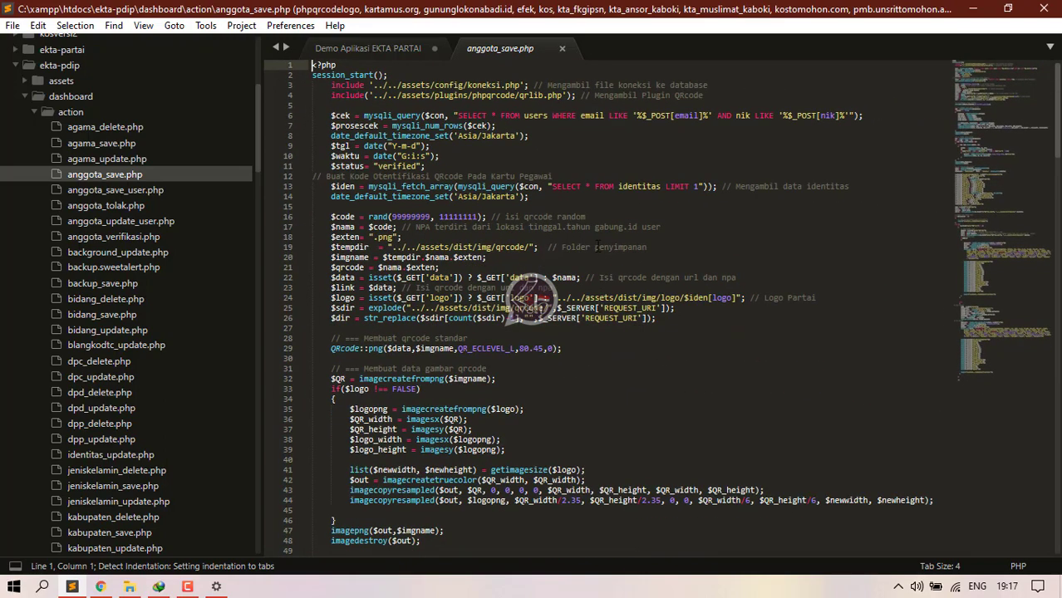
pyautogui.scroll(-3, 596, 254)
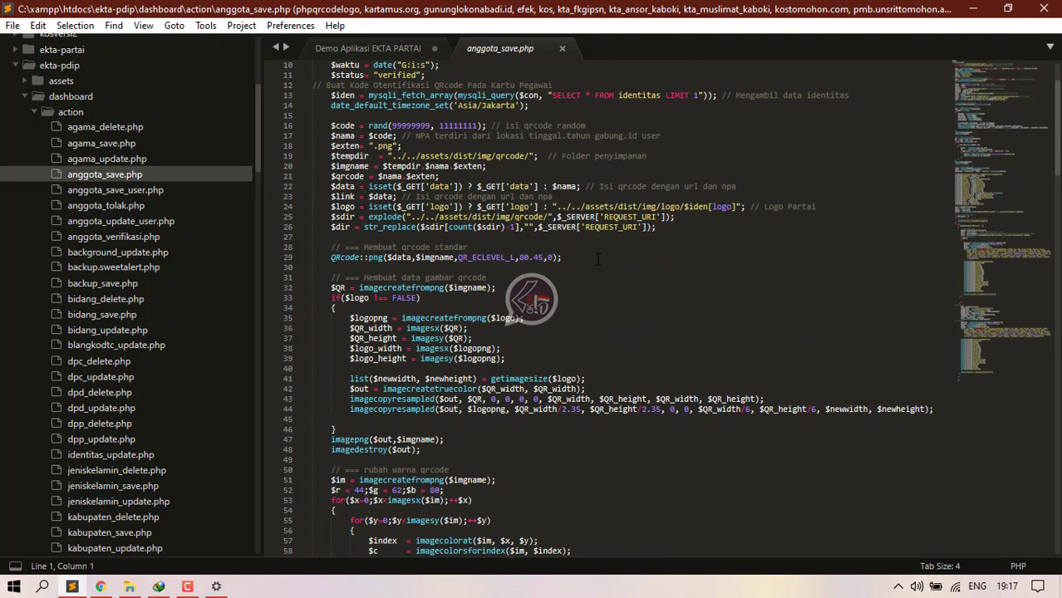
pyautogui.scroll(2, 606, 309)
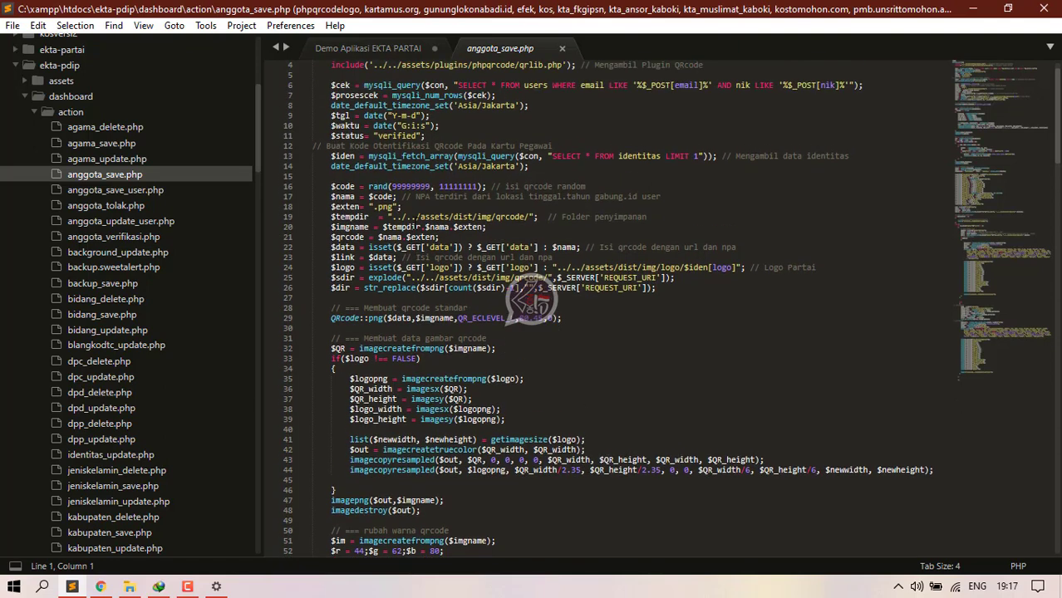
pyautogui.scroll(1, 530, 304)
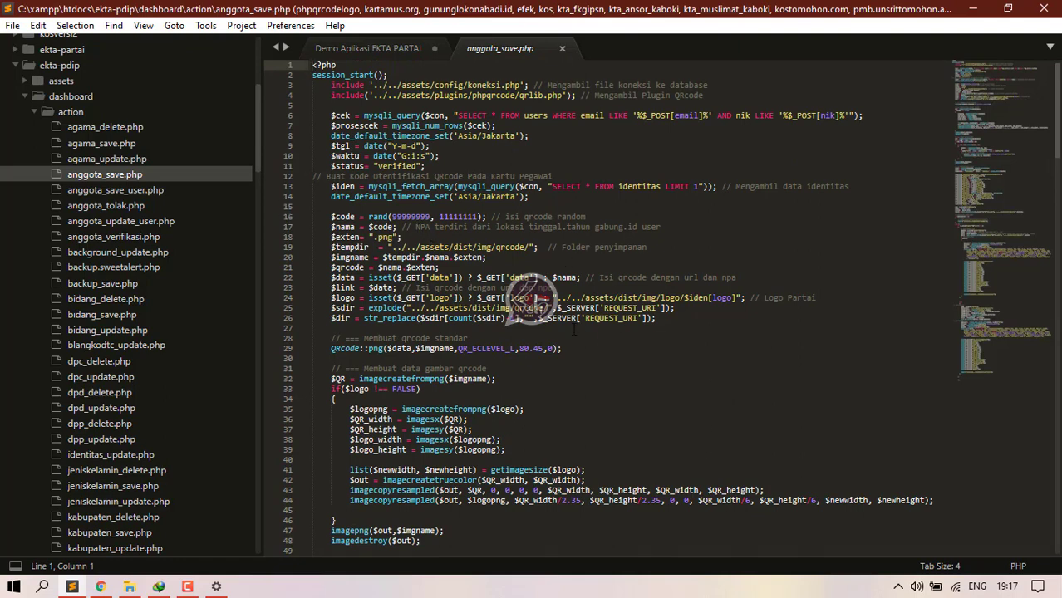
pyautogui.moveTo(525, 288); pyautogui.dragTo(521, 288)
pyautogui.click(430, 288)
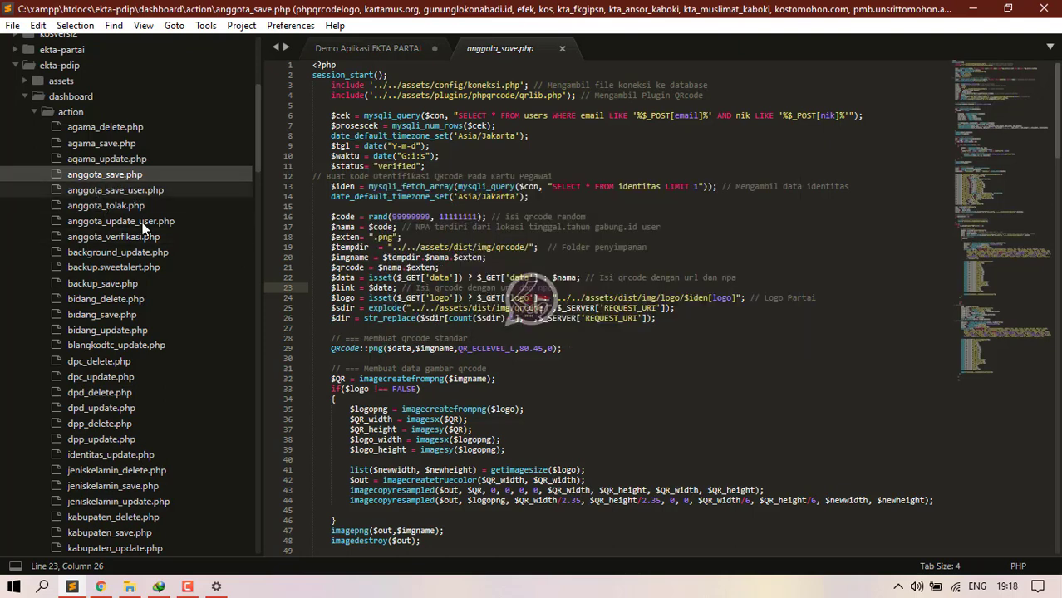
# Step: Open anggota_verifikasi.php and inspect the $code variable on line 19
pyautogui.click(104, 238)
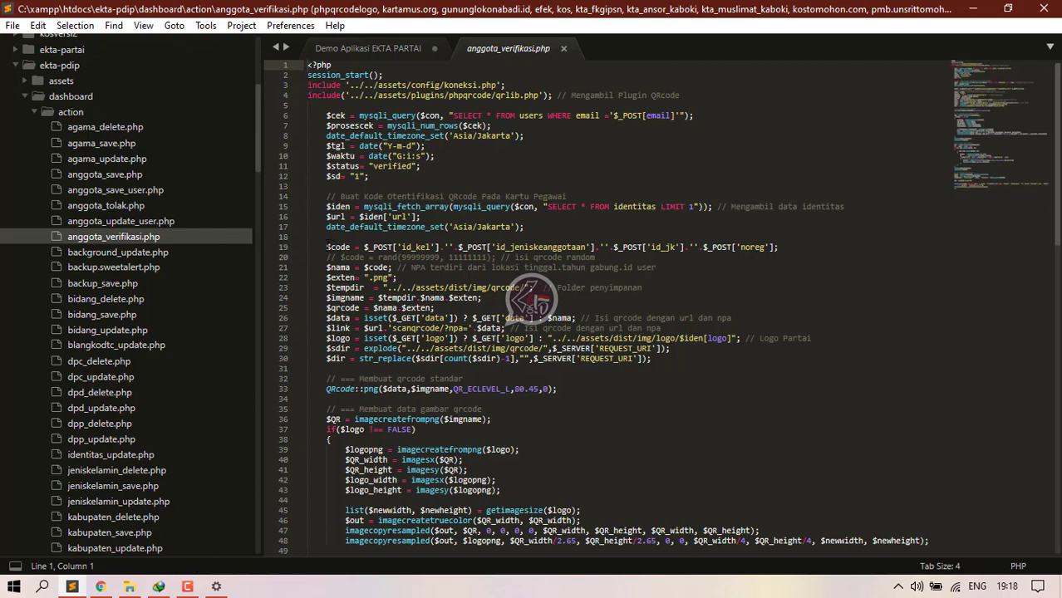
pyautogui.moveTo(327, 247); pyautogui.dragTo(342, 247)
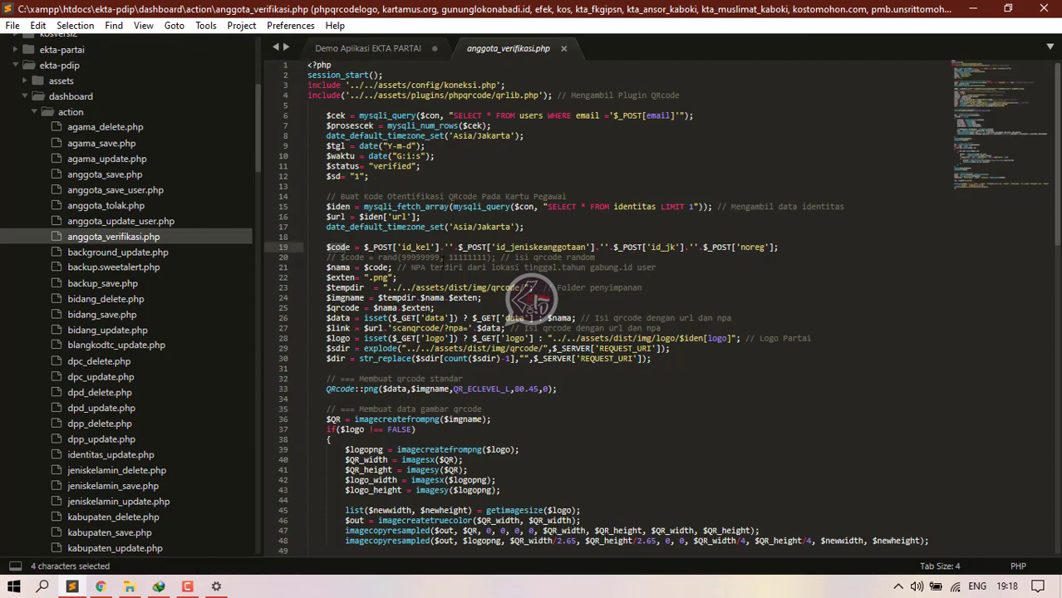
pyautogui.click(430, 246)
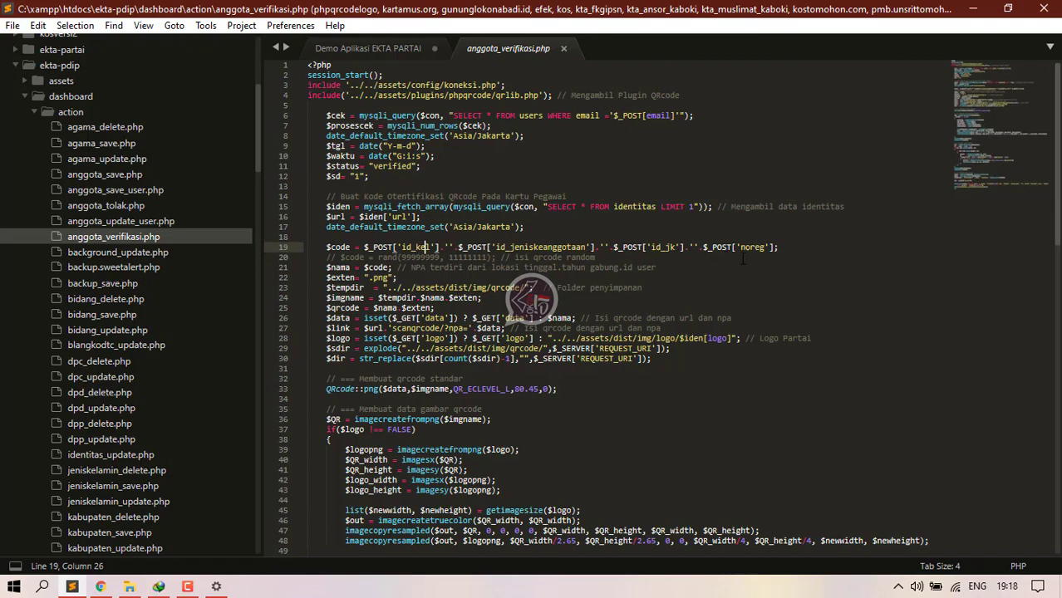
# Step: Switch to the browser showing the Verifikasi Data Anggota page
pyautogui.click(101, 587)
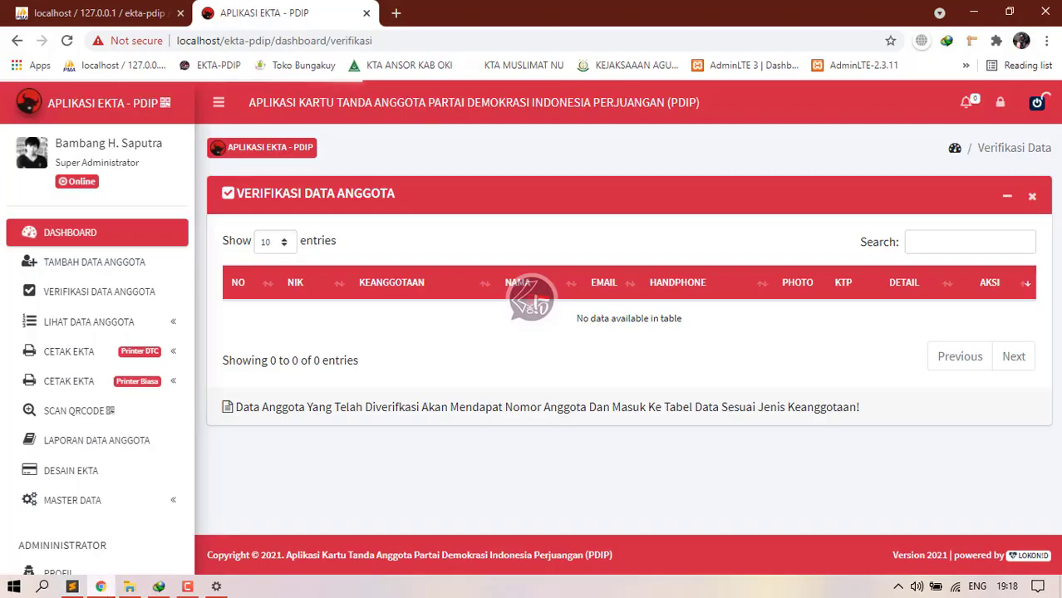
# Step: Open the DATA DPP table and preview the first member's KTP and photo
pyautogui.moveTo(141, 331); pyautogui.dragTo(98, 356)
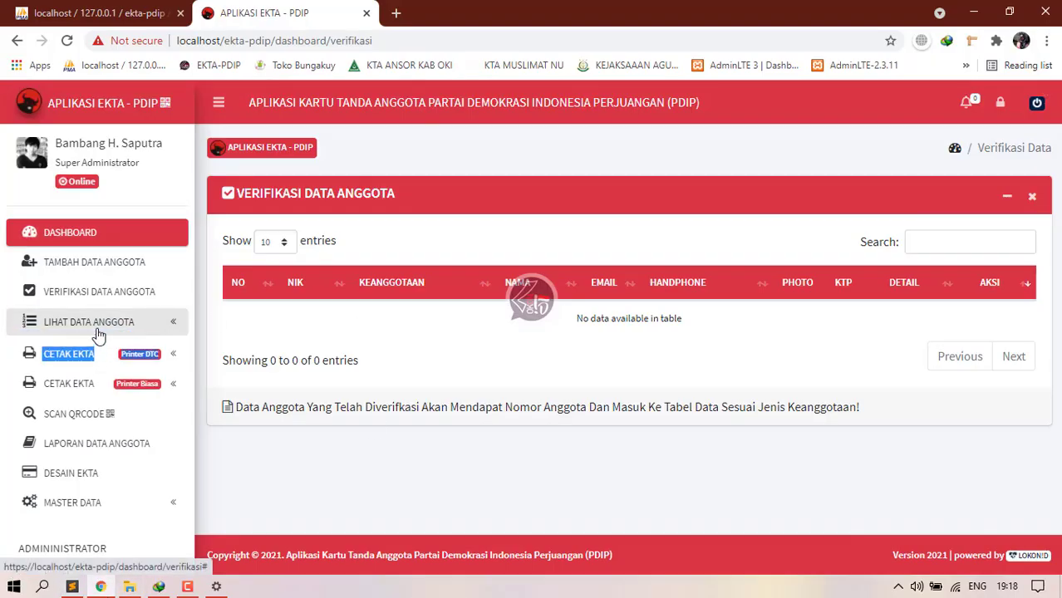
pyautogui.click(87, 325)
pyautogui.click(84, 356)
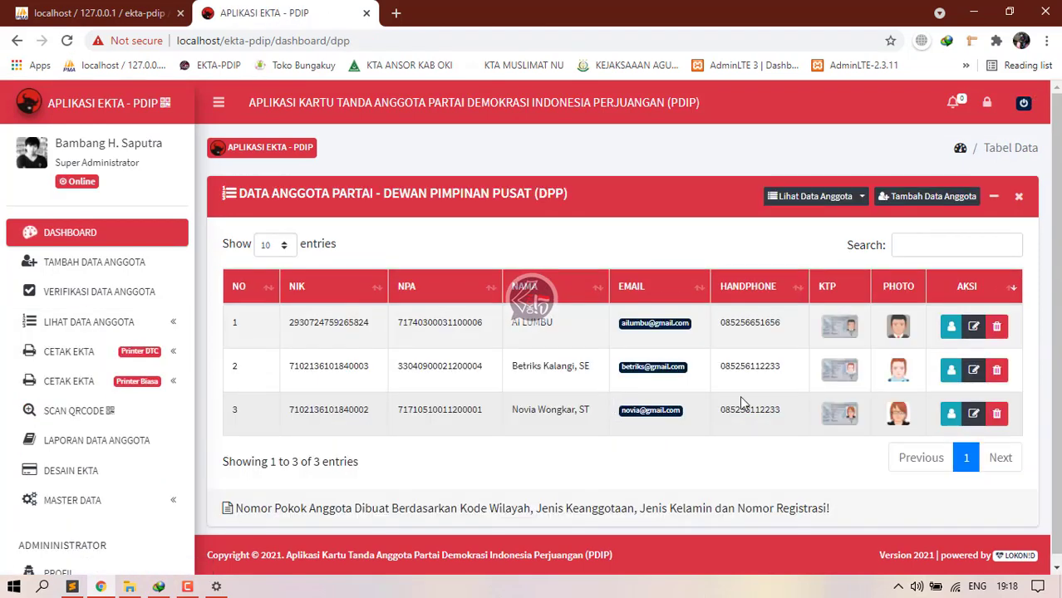
pyautogui.click(840, 326)
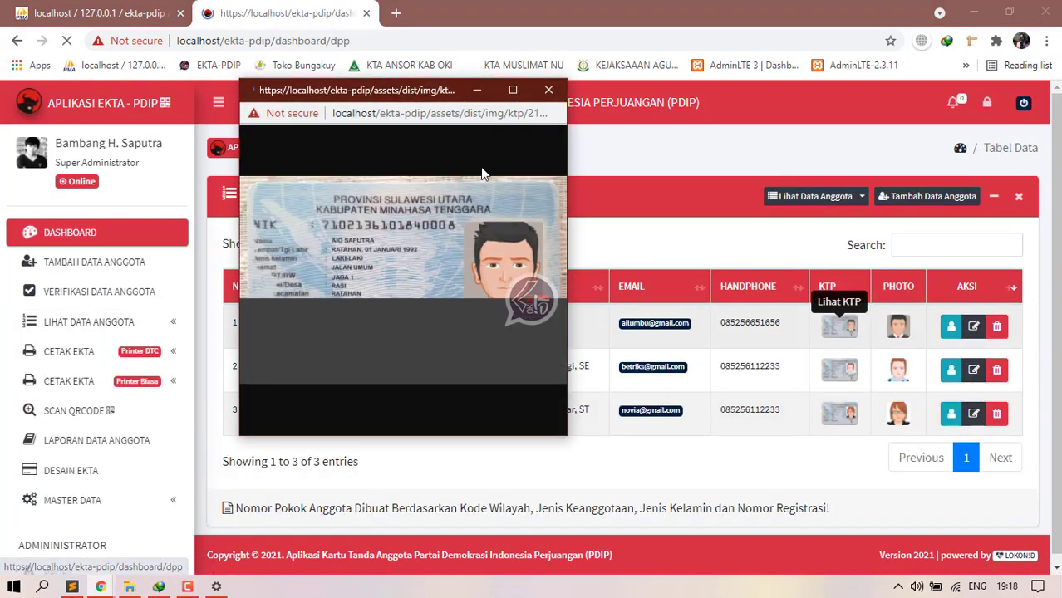
pyautogui.click(548, 90)
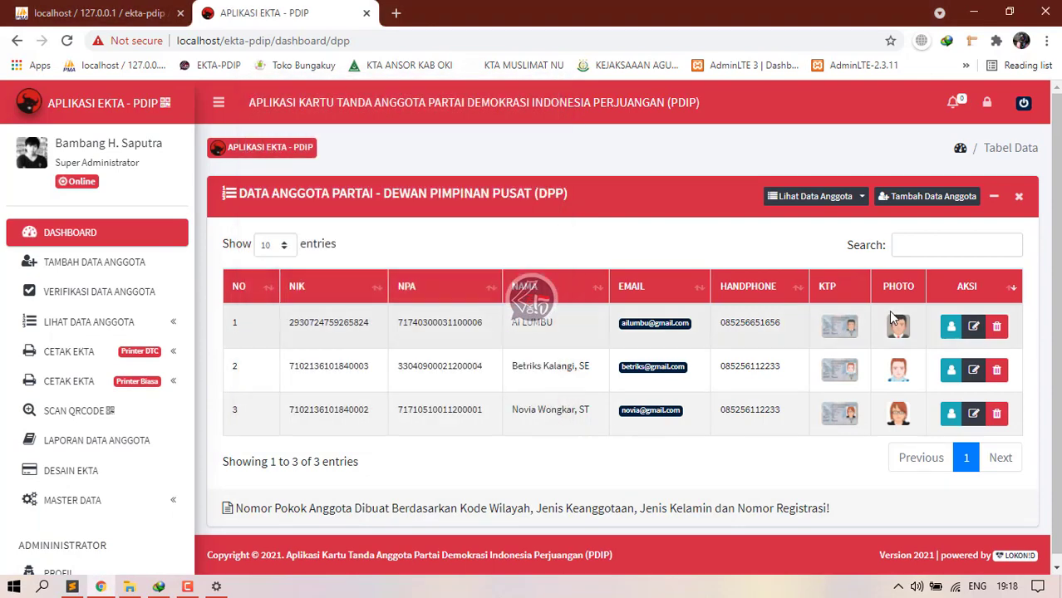
pyautogui.click(898, 327)
pyautogui.click(549, 89)
# Step: Highlight and clear the first member's NPA text, then collapse the member data section
pyautogui.moveTo(449, 324); pyautogui.dragTo(397, 324)
pyautogui.click(112, 326)
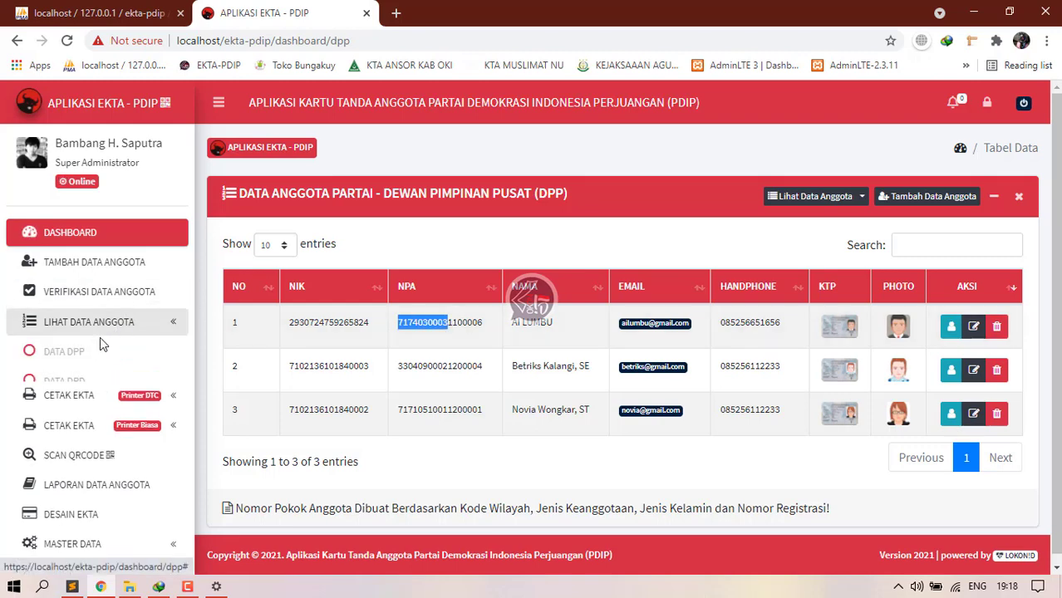
pyautogui.click(453, 322)
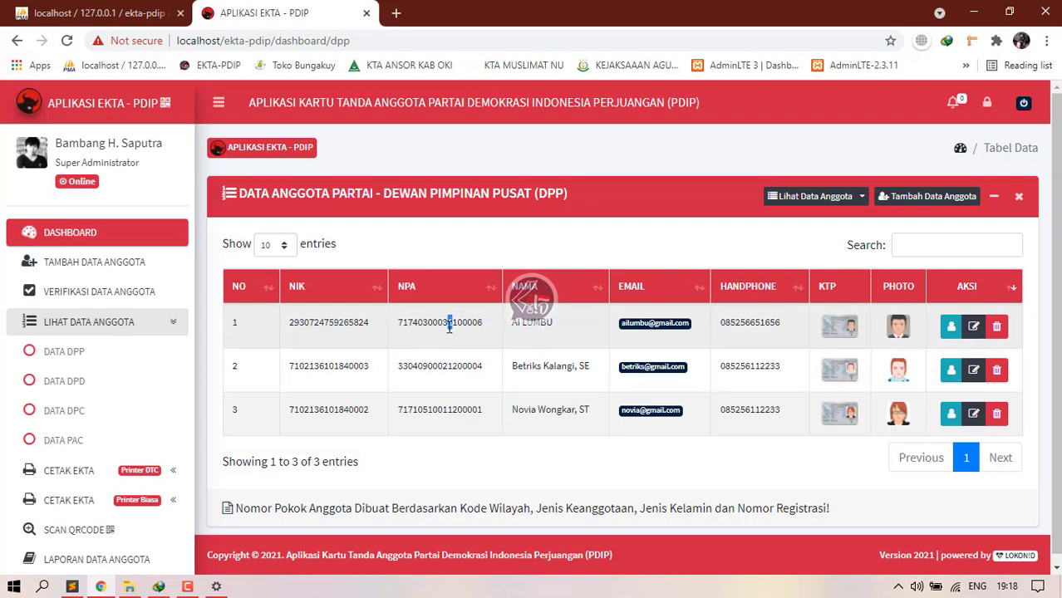
pyautogui.click(457, 325)
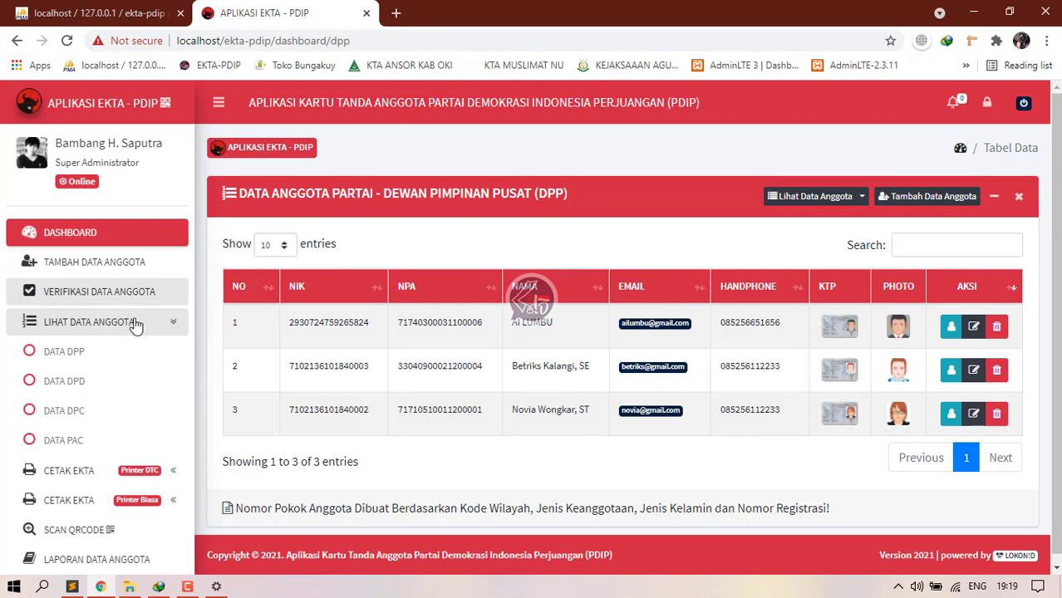
pyautogui.click(175, 330)
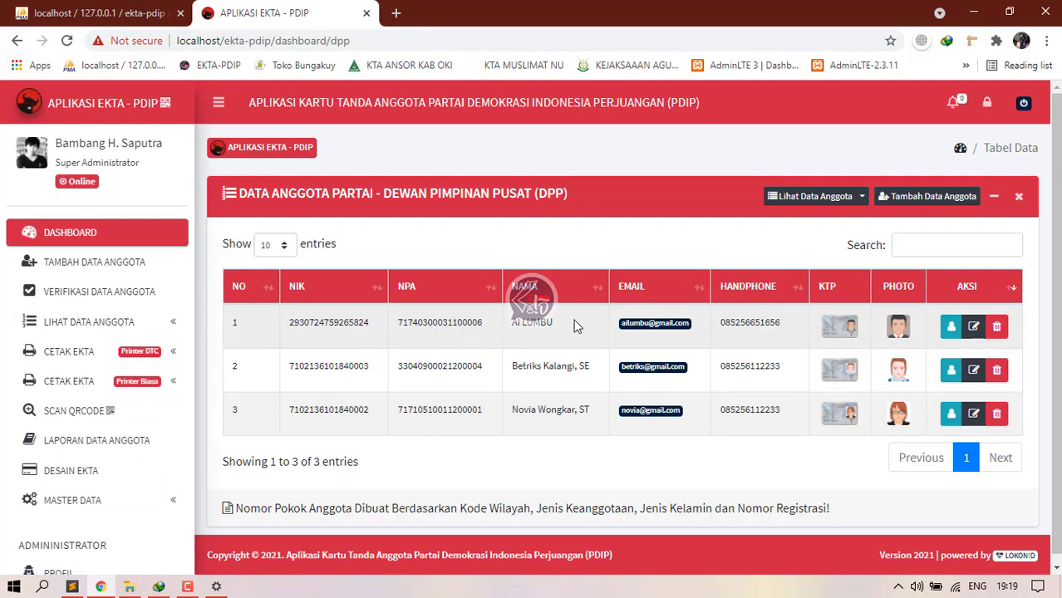
# Step: In phpMyAdmin, browse the ekta-pdip users table
pyautogui.hotkey('ctrl', 'shift', 'Tab')
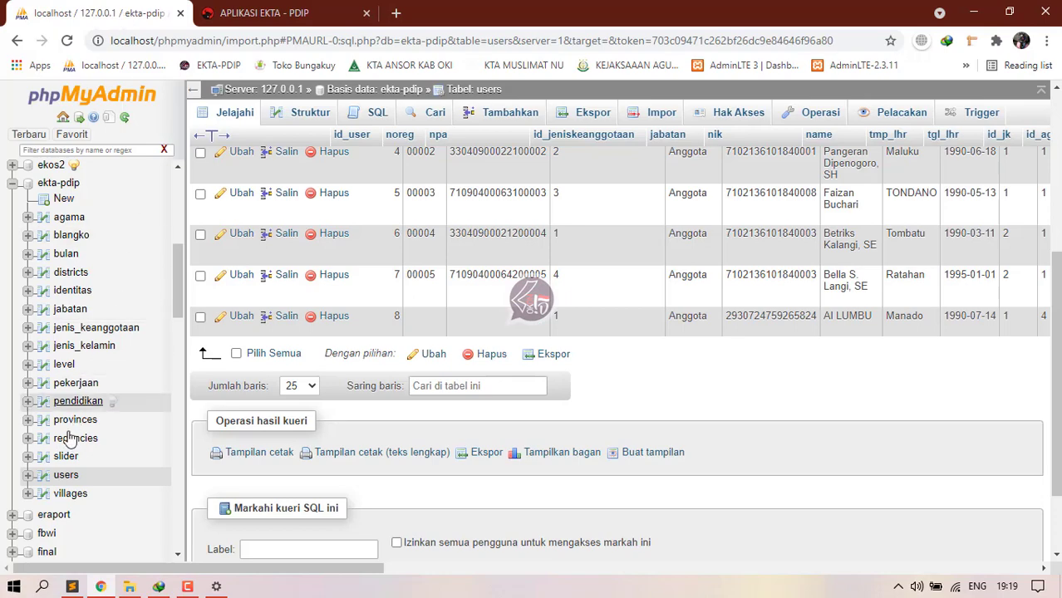
pyautogui.click(64, 481)
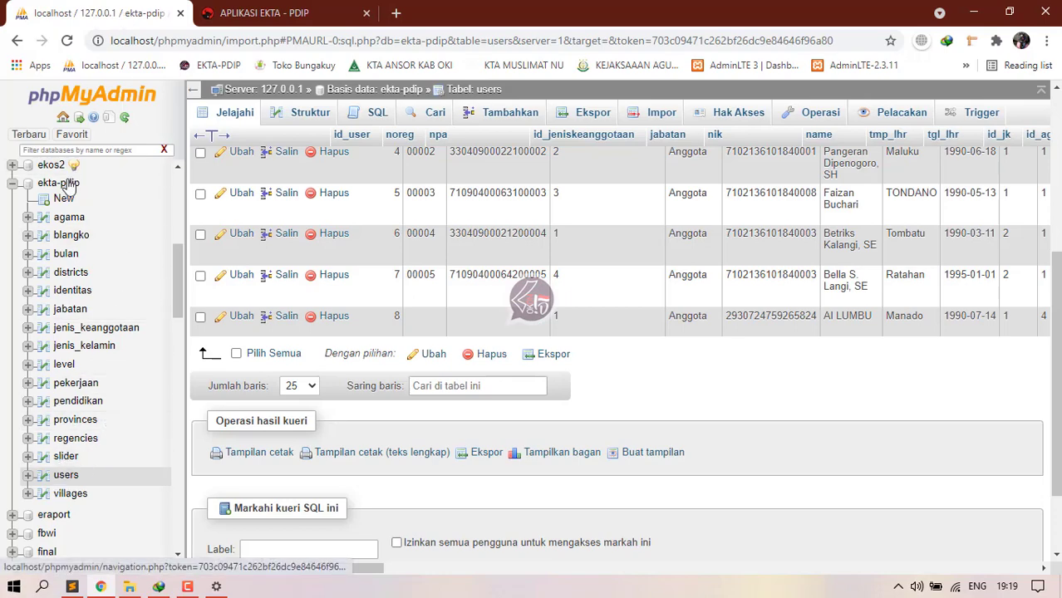
pyautogui.scroll(-3, 230, 305)
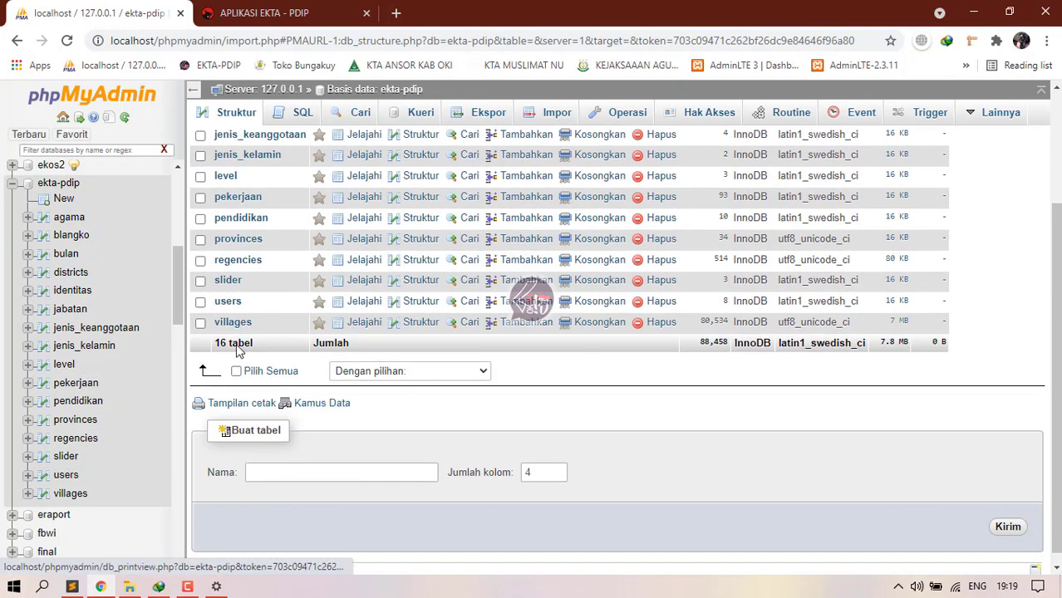
pyautogui.click(229, 304)
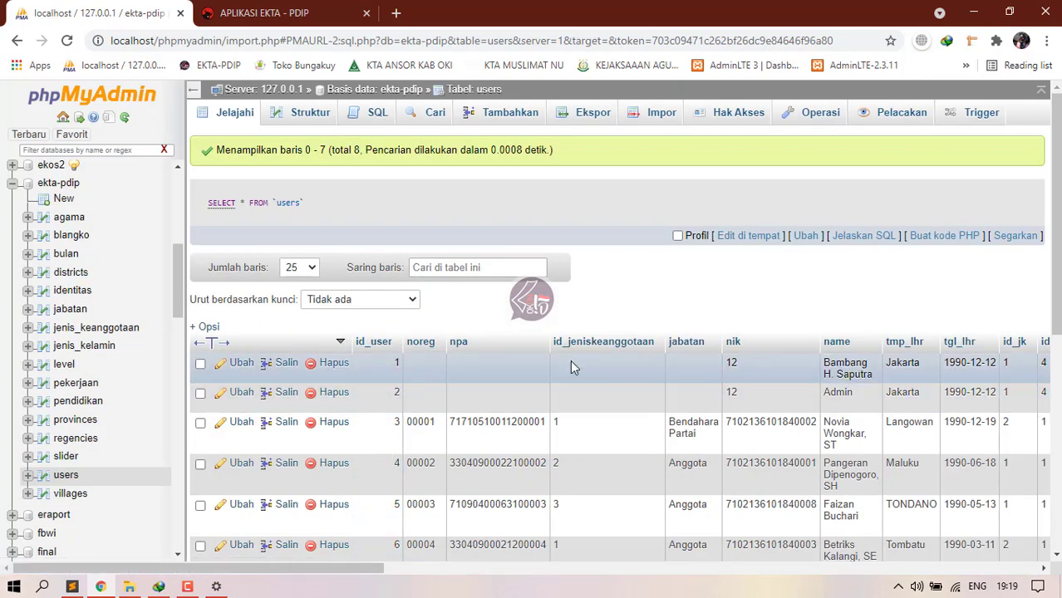
# Step: Tick Pilih Semua, then untick the two administrator rows
pyautogui.scroll(-1, 570, 361)
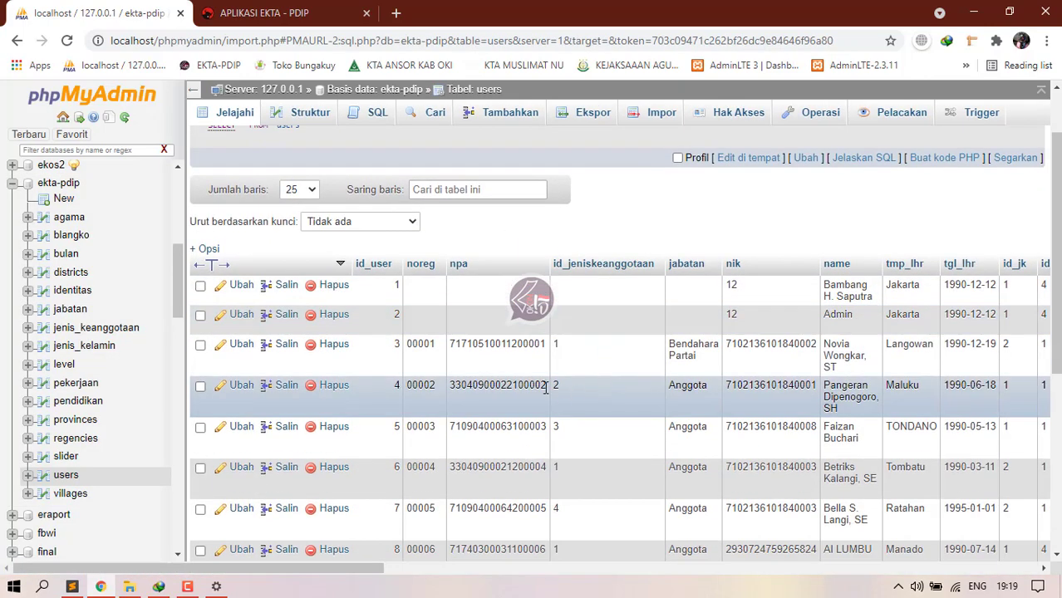
pyautogui.scroll(-3, 264, 467)
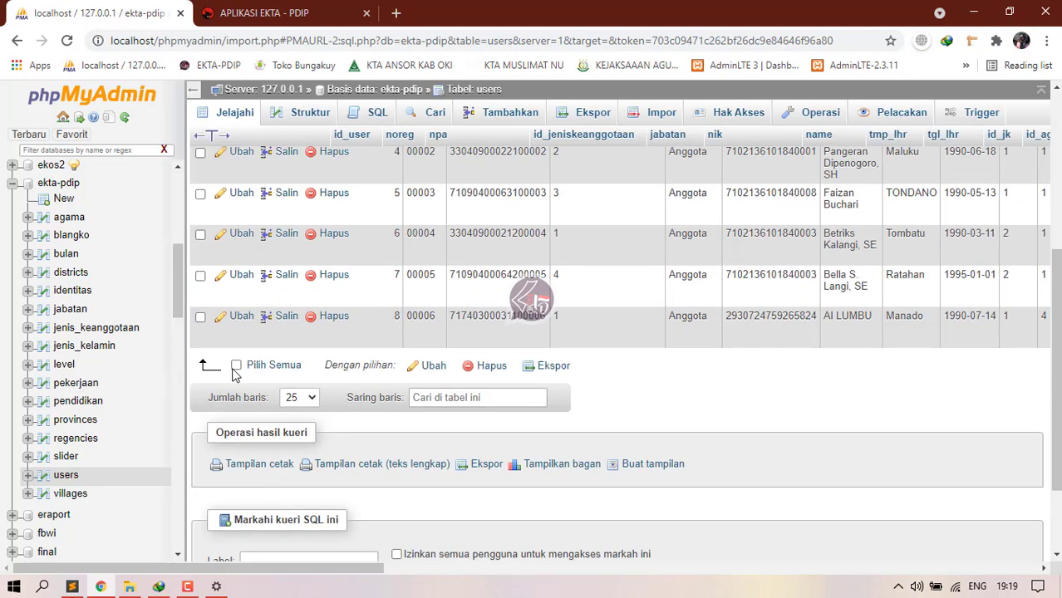
pyautogui.click(236, 366)
pyautogui.scroll(4, 224, 382)
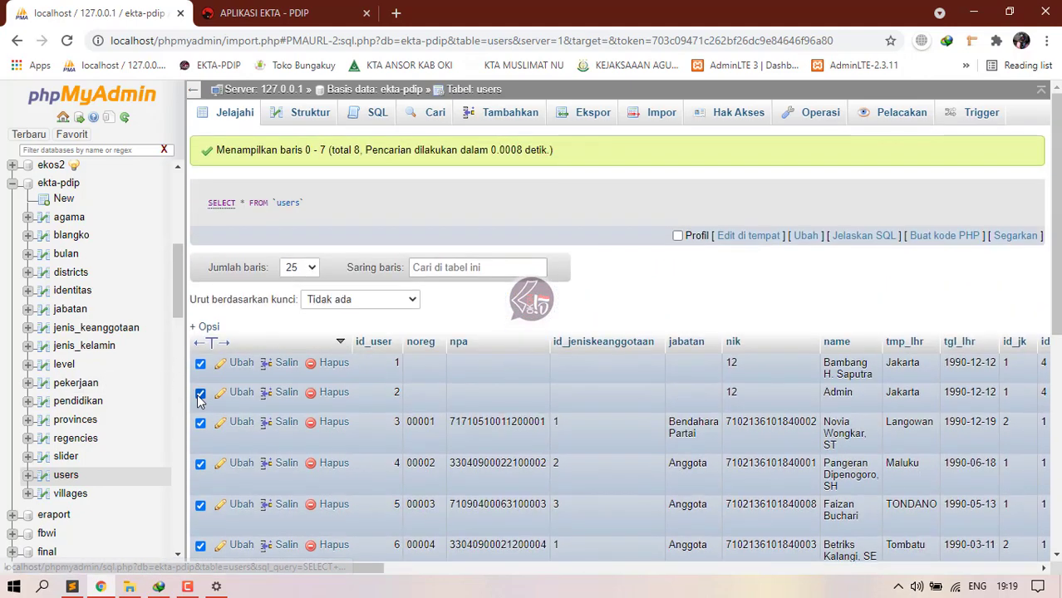
pyautogui.click(201, 393)
pyautogui.click(200, 363)
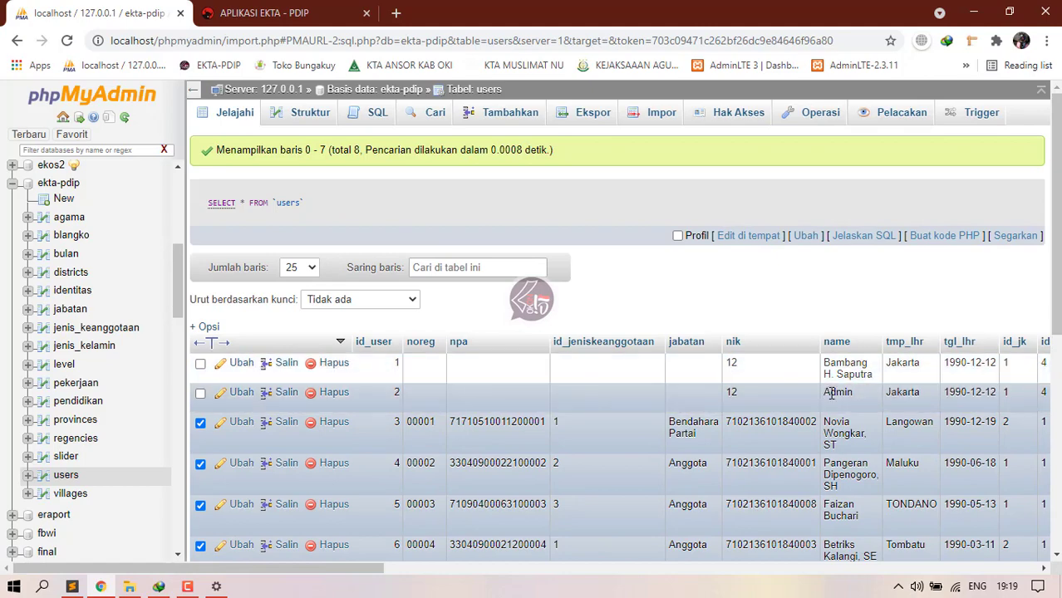
pyautogui.scroll(-4, 828, 413)
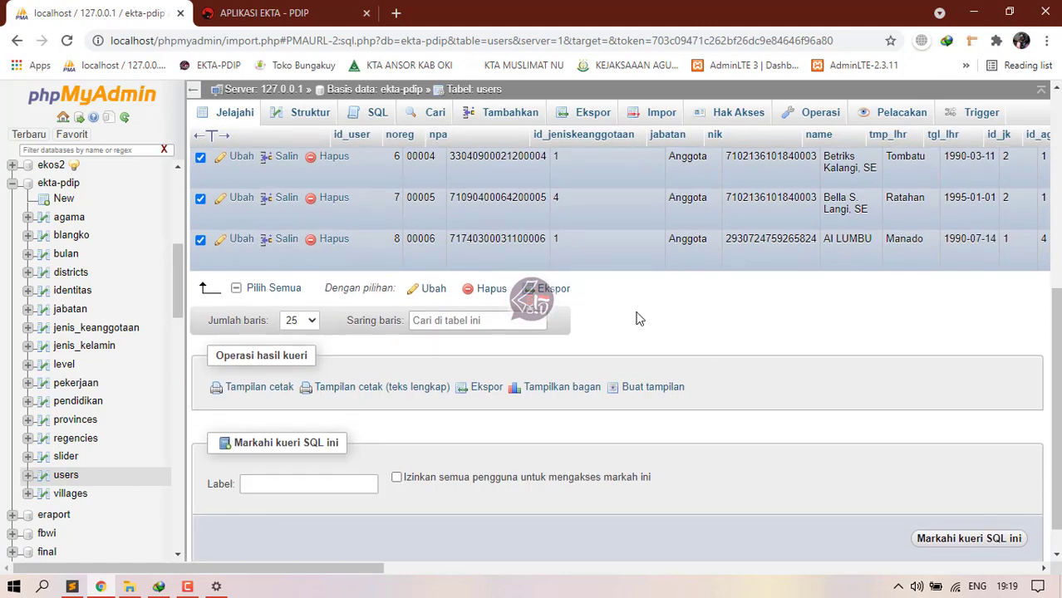
pyautogui.scroll(1, 636, 316)
pyautogui.scroll(1, 582, 245)
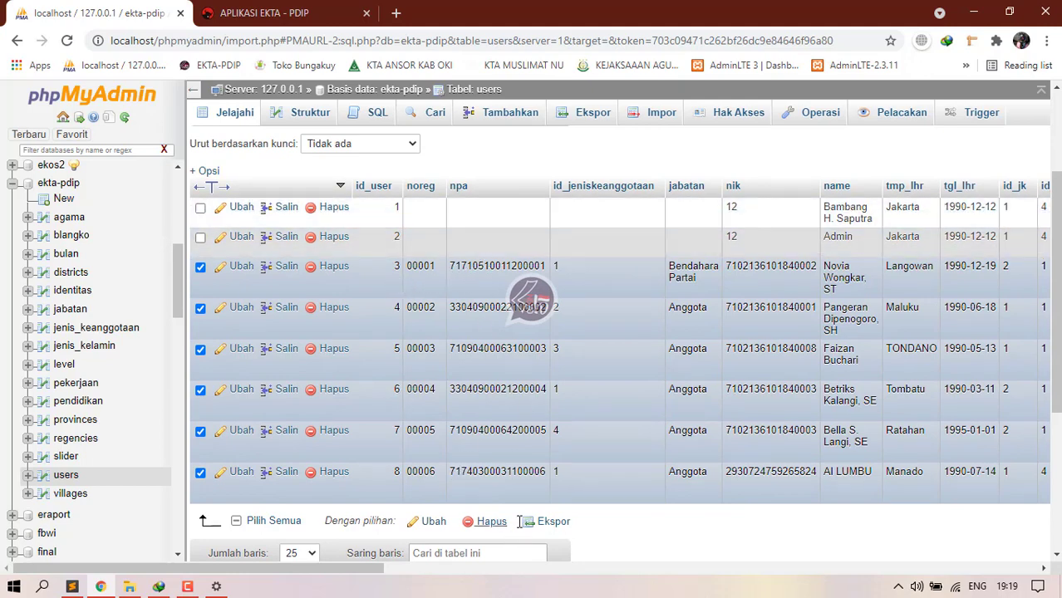
# Step: Reopen the DATA DPP table and review the first member's full details
pyautogui.click(249, 12)
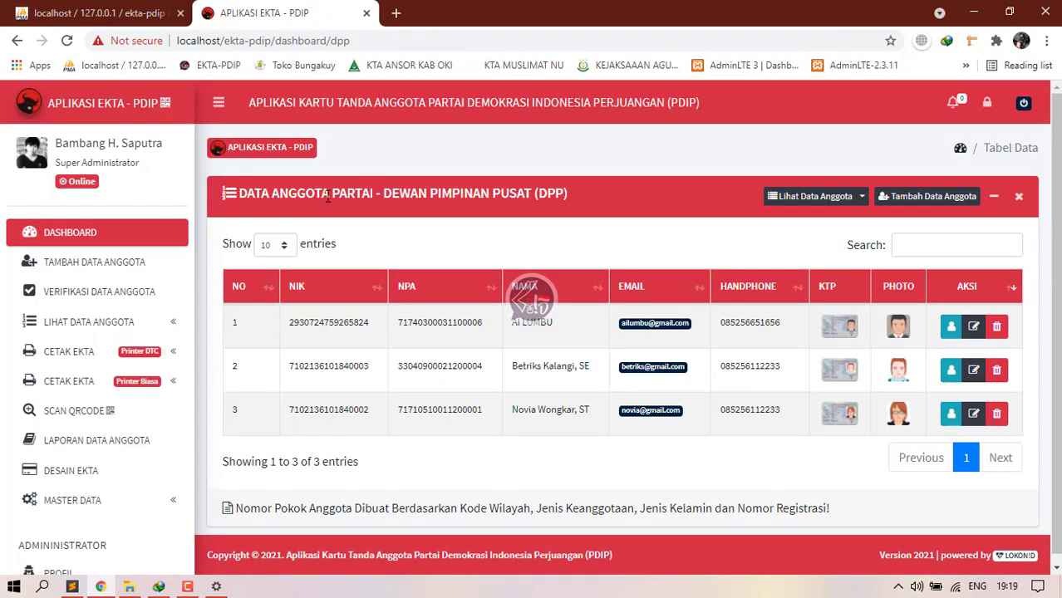
pyautogui.click(155, 328)
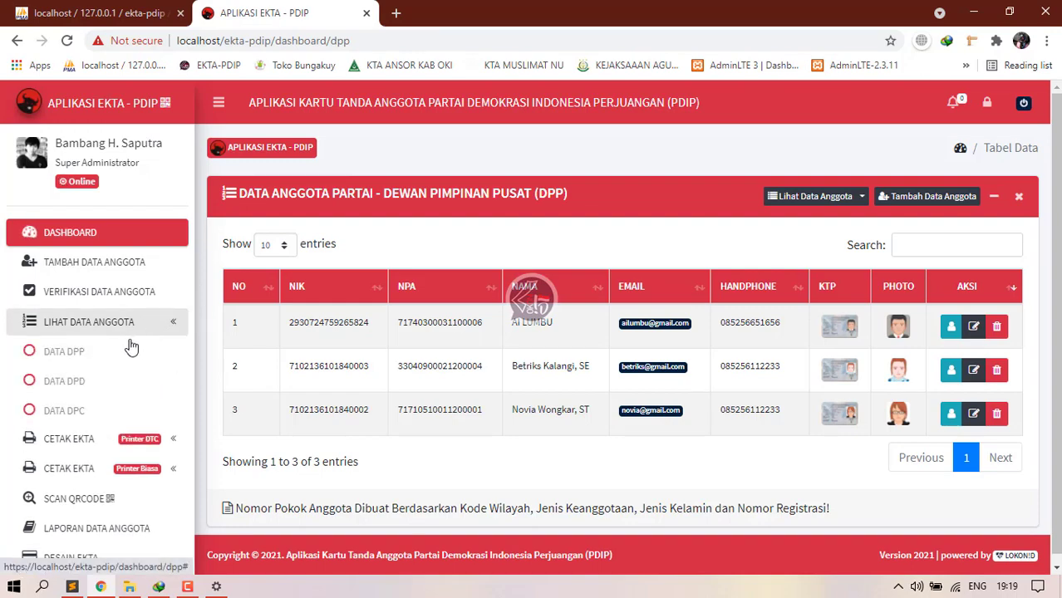
pyautogui.click(94, 361)
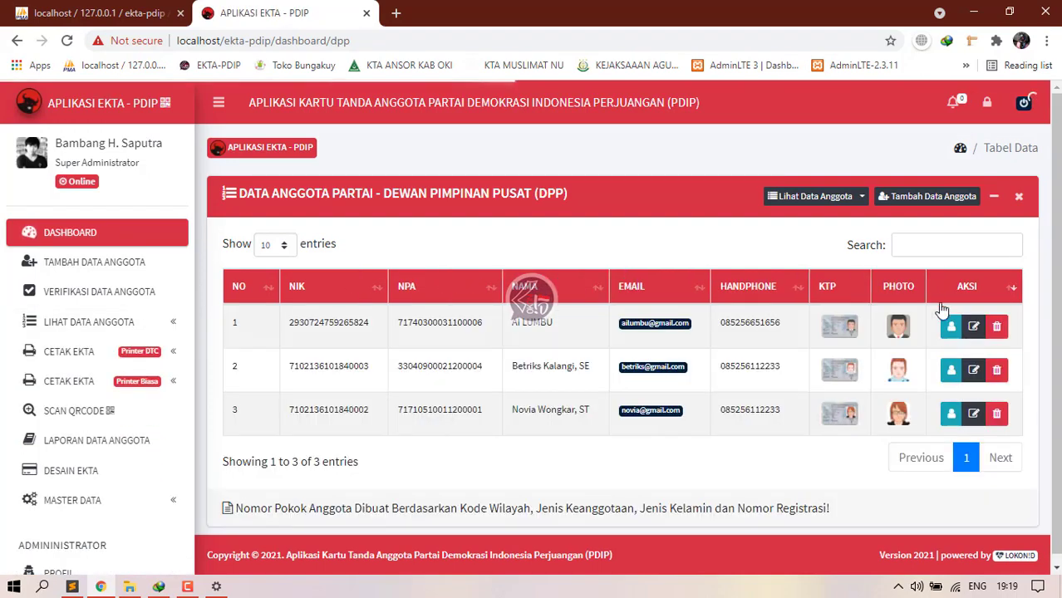
pyautogui.click(951, 327)
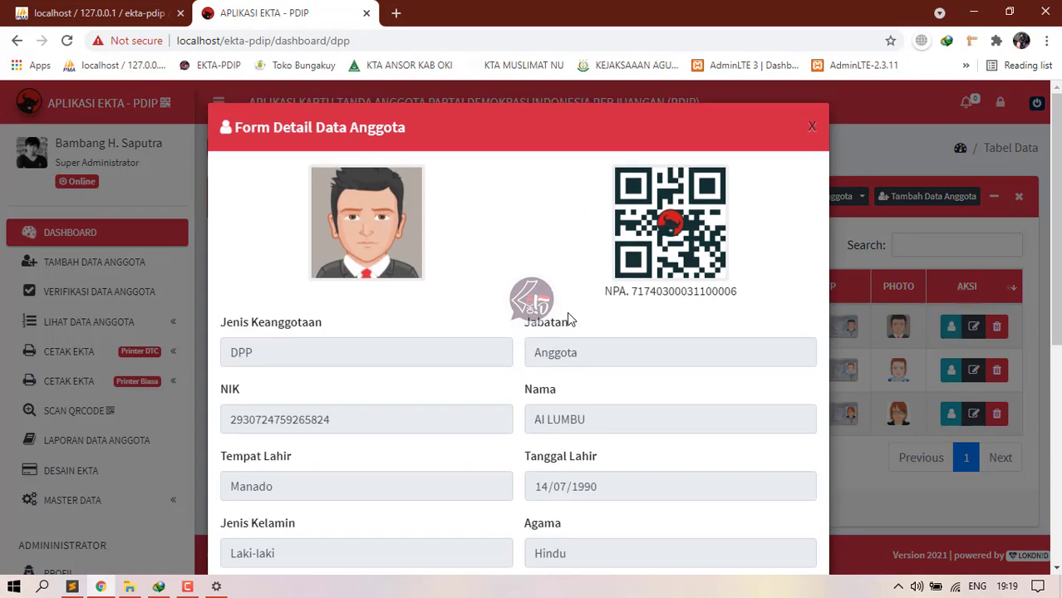
pyautogui.scroll(-5, 569, 316)
pyautogui.click(760, 527)
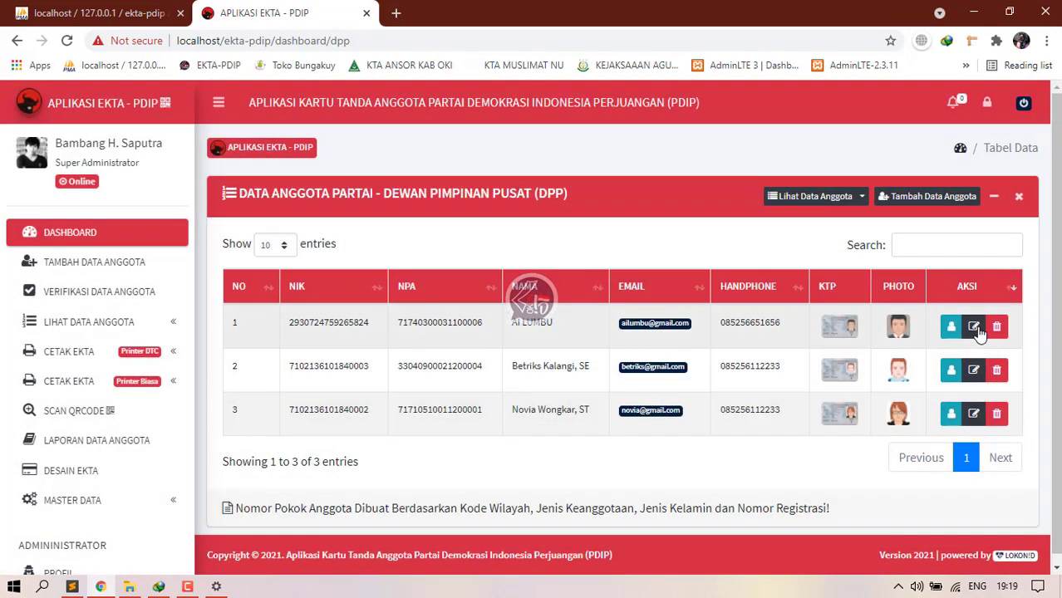
# Step: Change the first member's Jenis Keanggotaan to DPD and save
pyautogui.click(973, 328)
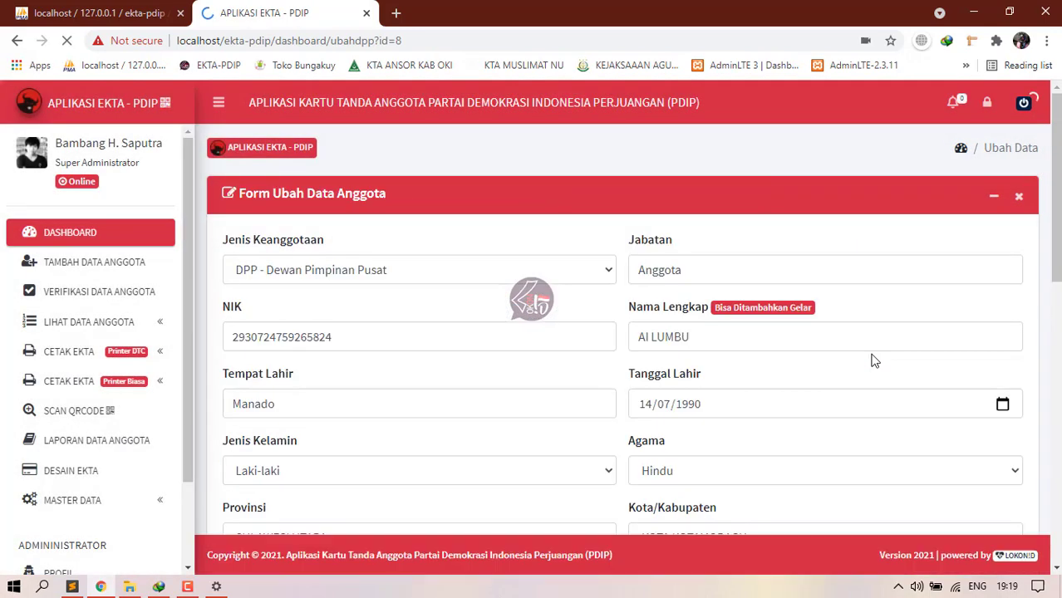
pyautogui.click(422, 275)
pyautogui.click(345, 360)
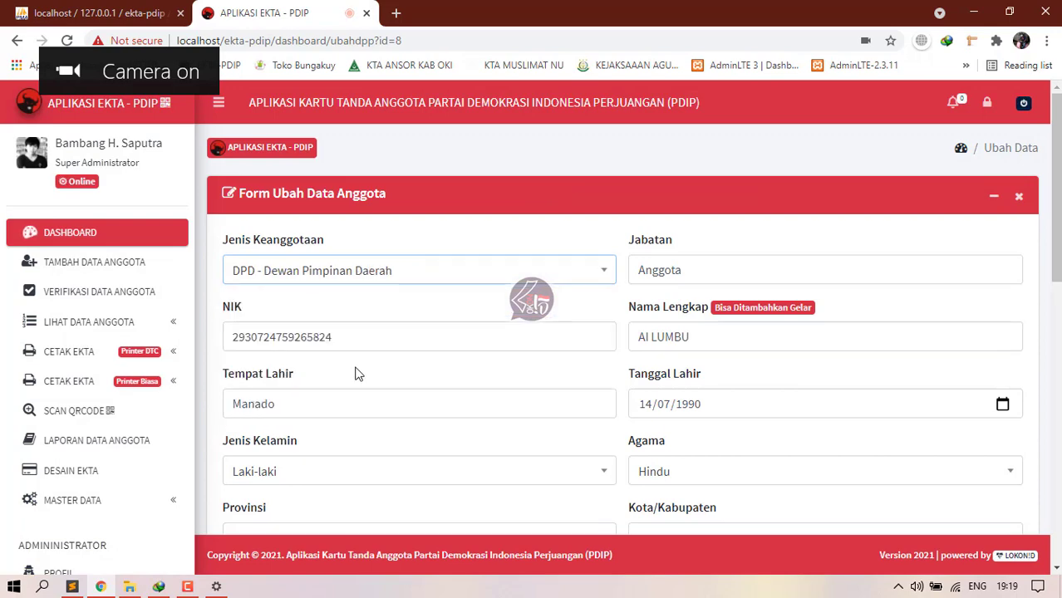
pyautogui.scroll(-5, 930, 466)
pyautogui.scroll(-3, 930, 466)
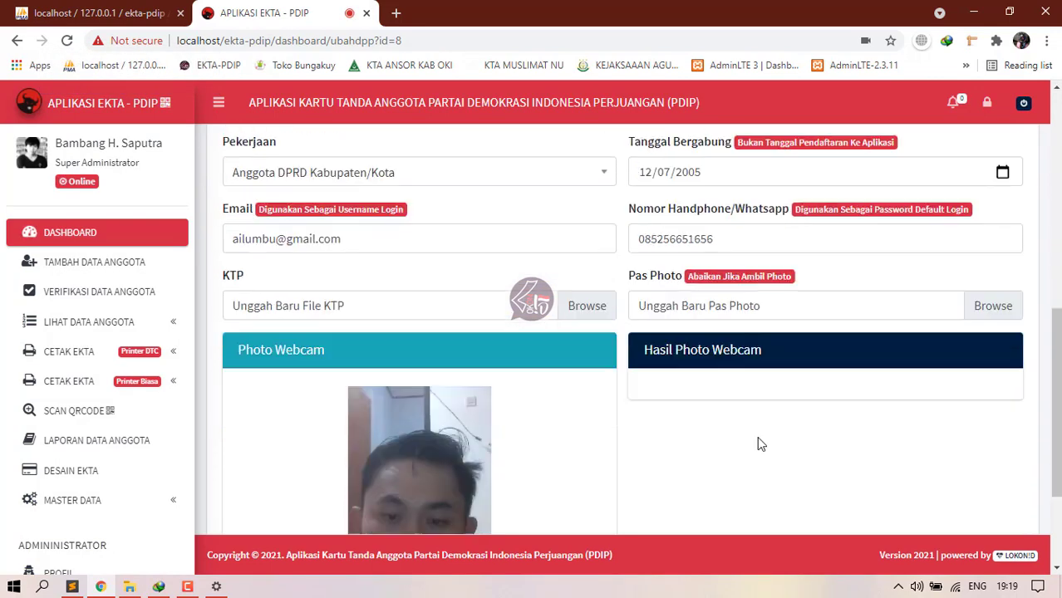
pyautogui.click(826, 501)
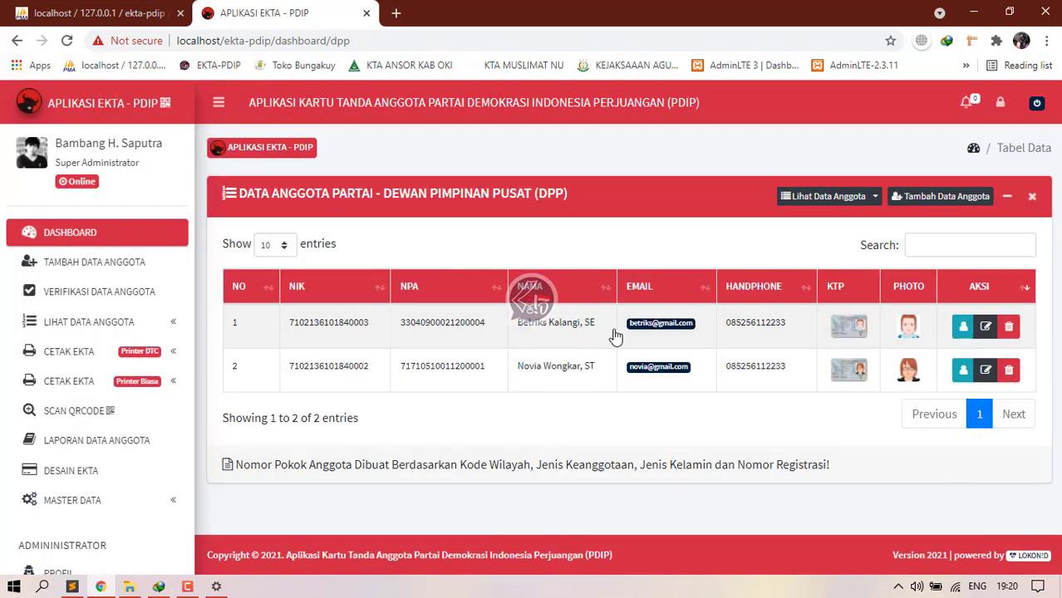
# Step: Look through the DPD member table and DPP card printing list, then collapse the sections
pyautogui.click(112, 325)
pyautogui.click(79, 382)
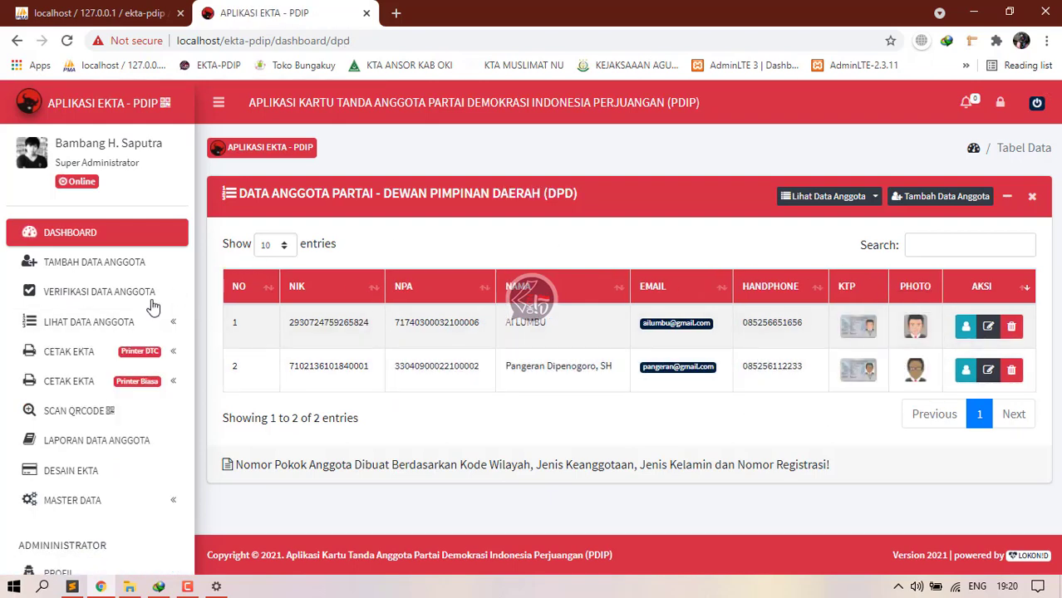
pyautogui.click(96, 352)
pyautogui.click(78, 382)
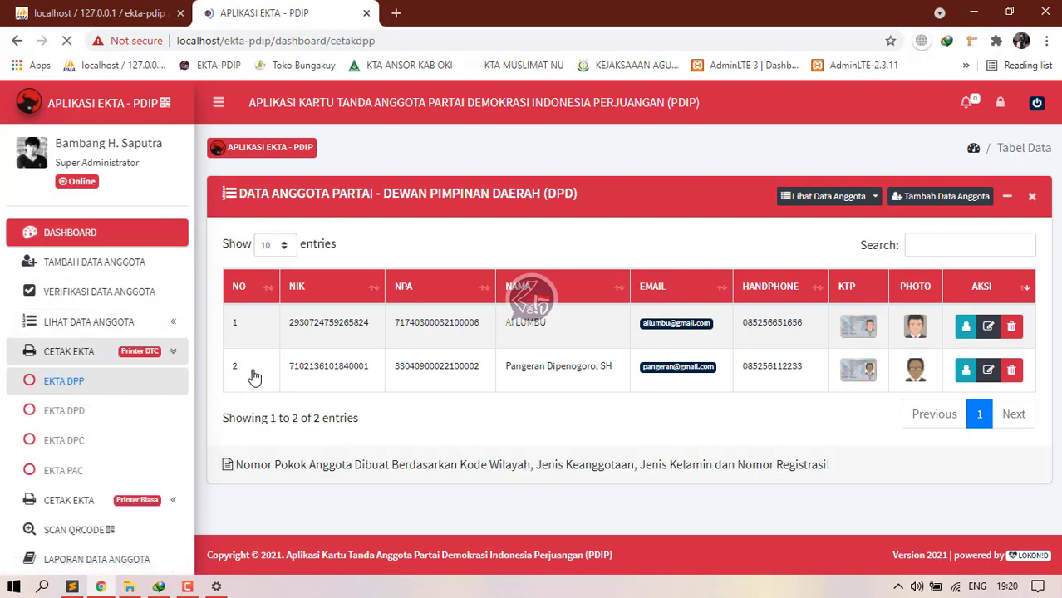
pyautogui.click(101, 353)
pyautogui.click(102, 363)
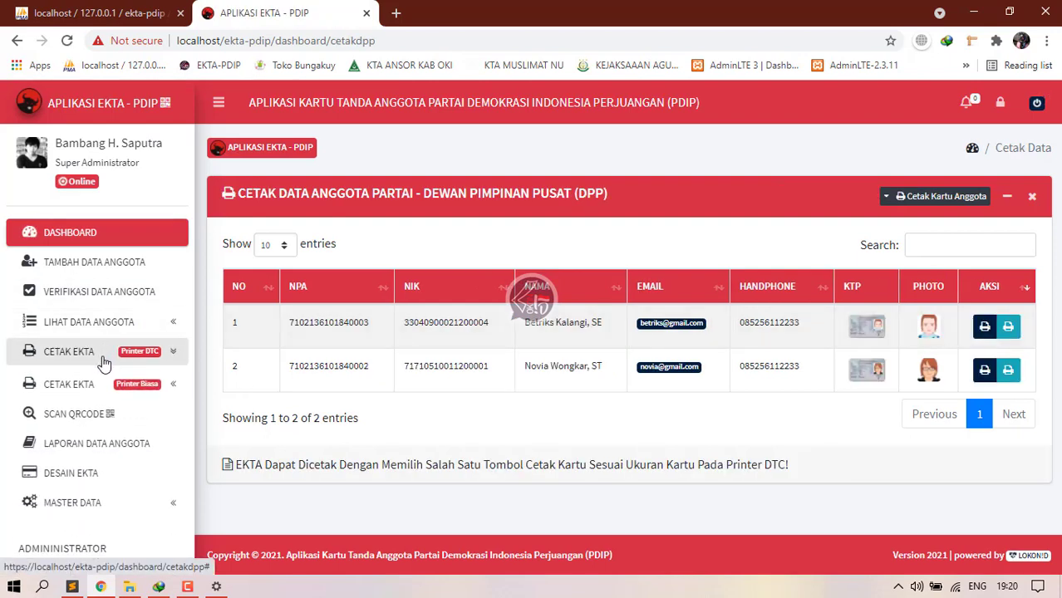
pyautogui.click(103, 363)
pyautogui.click(104, 363)
# Step: Open EKTA DPD under CETAK EKTA (Printer Biasa) and tick both members
pyautogui.click(125, 389)
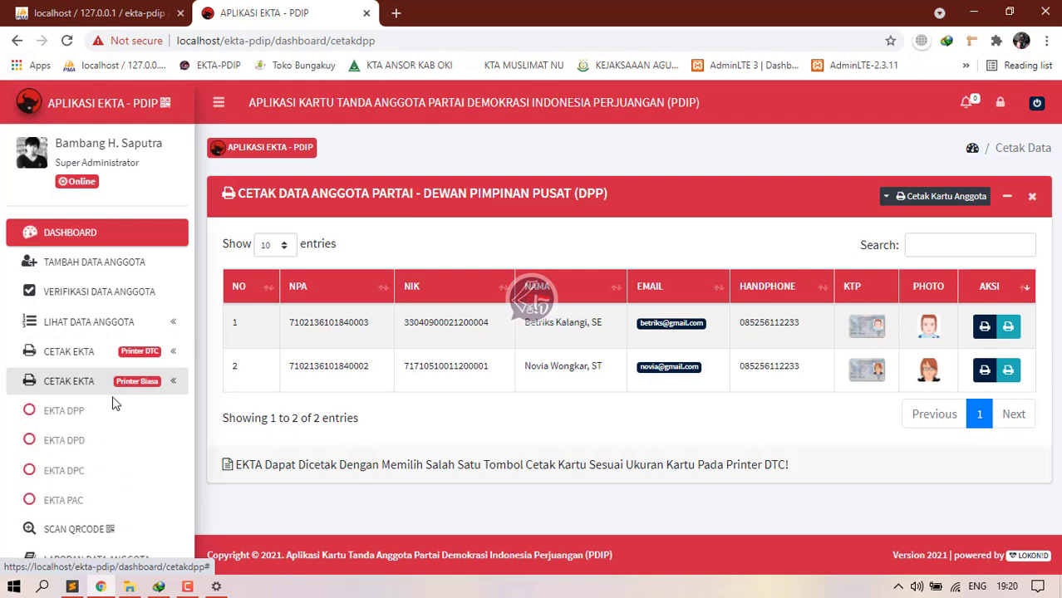
pyautogui.click(116, 440)
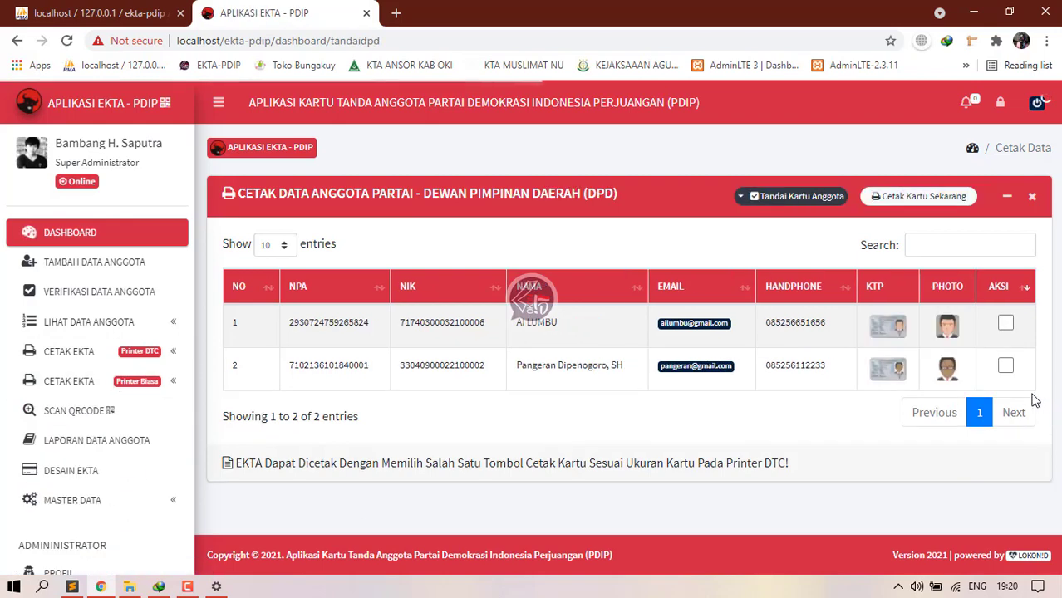
pyautogui.click(1005, 323)
pyautogui.click(1005, 366)
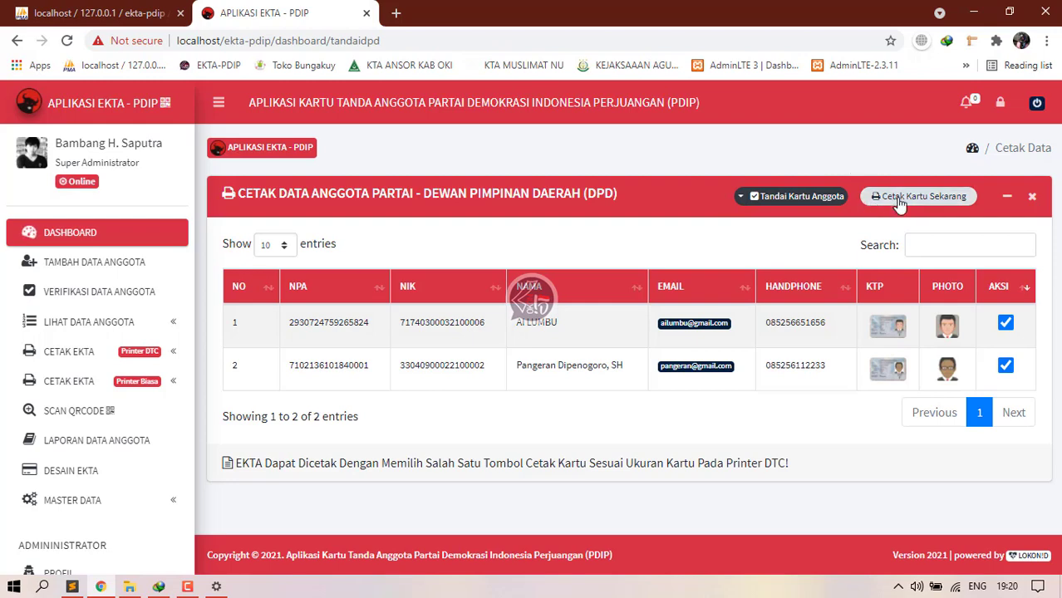
# Step: Start Cetak Kartu Sekarang and keep PVC as the paper size under More settings
pyautogui.click(899, 203)
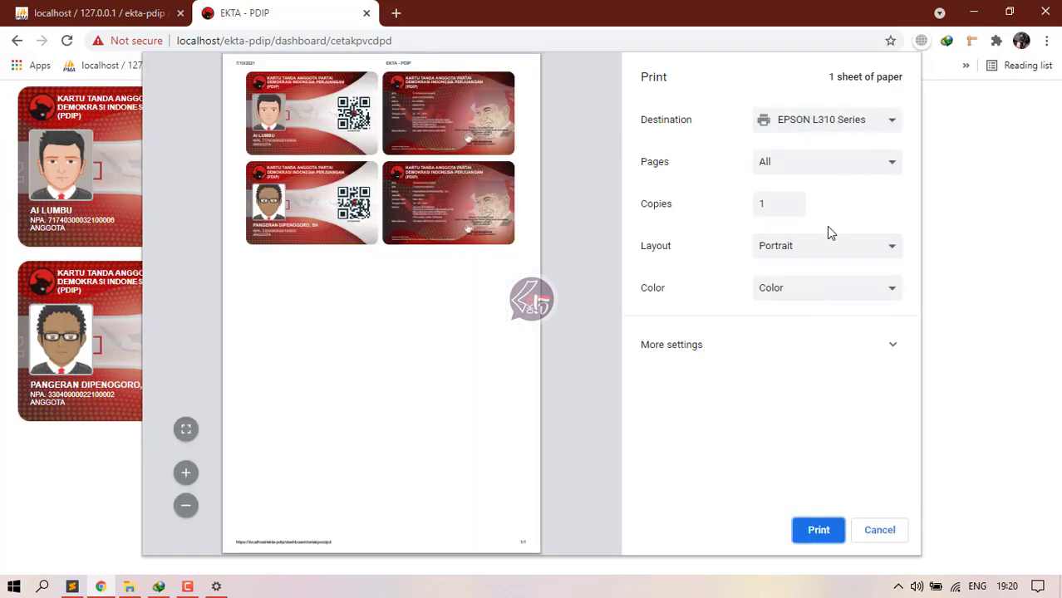
pyautogui.click(864, 344)
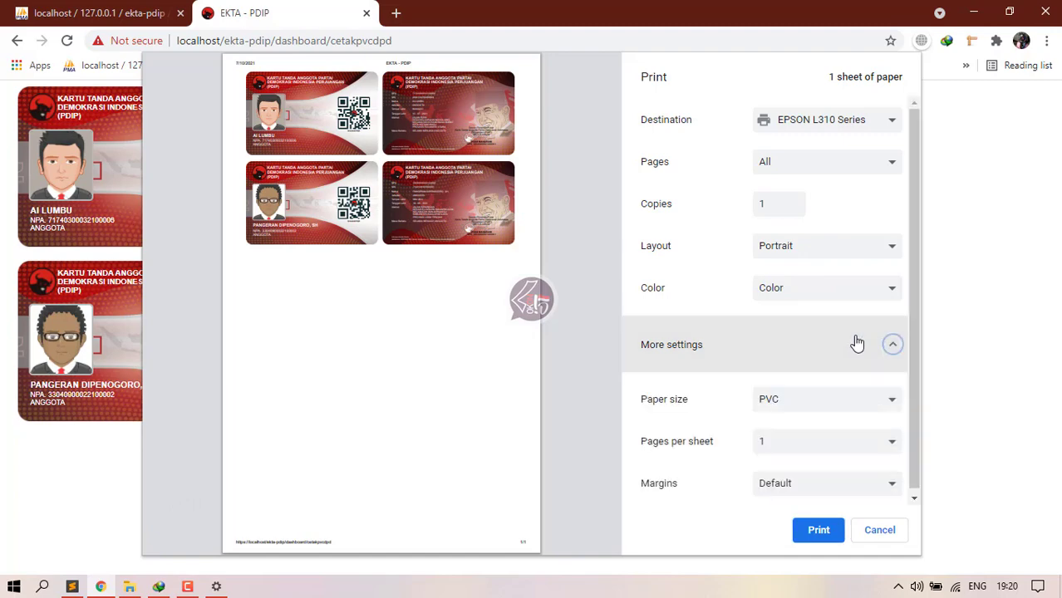
pyautogui.scroll(-2, 763, 318)
pyautogui.scroll(2, 798, 249)
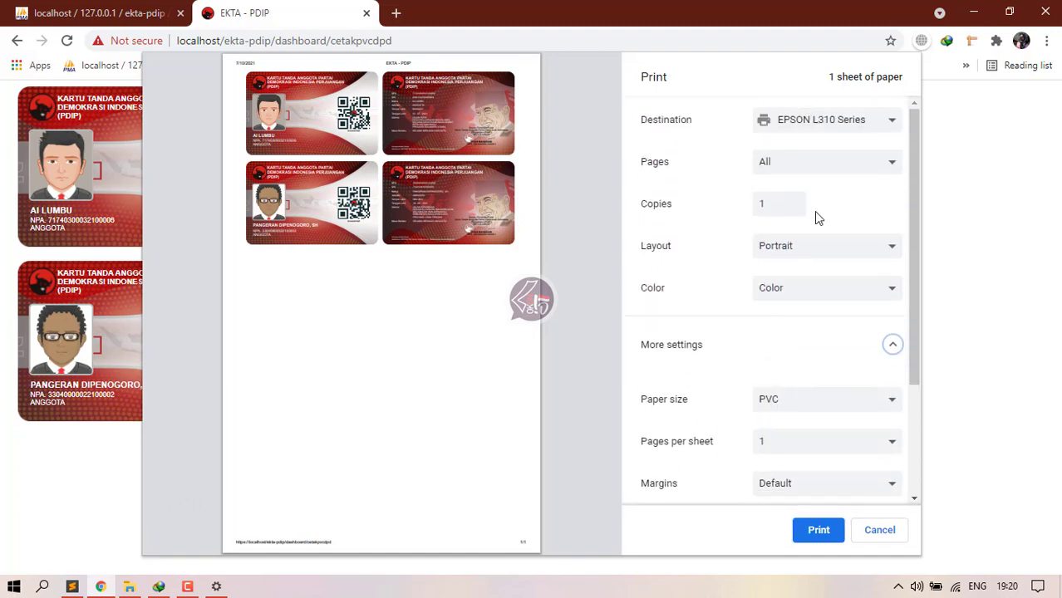
pyautogui.scroll(-1, 818, 306)
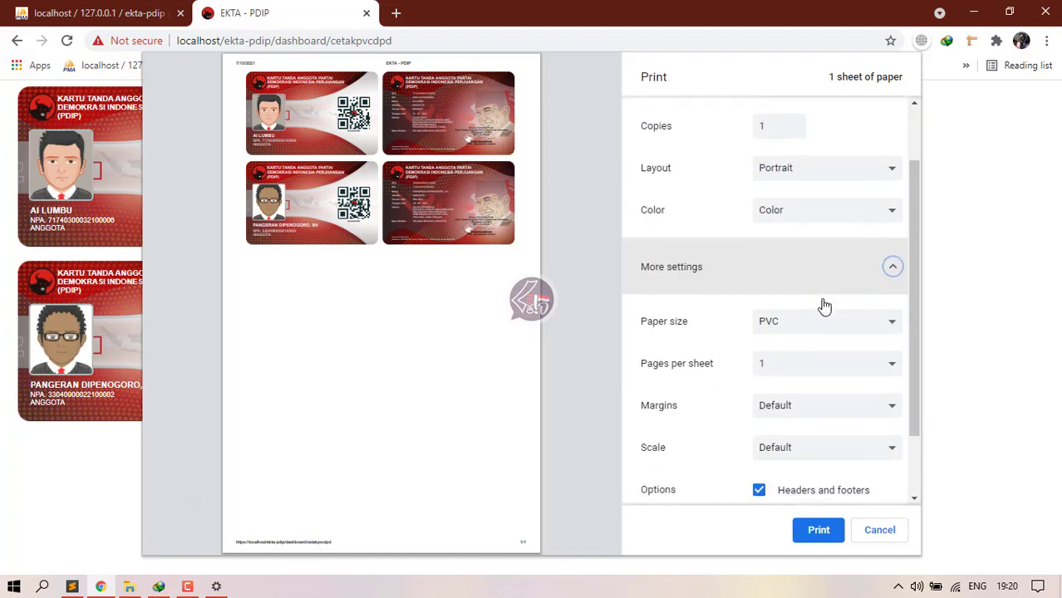
pyautogui.click(781, 324)
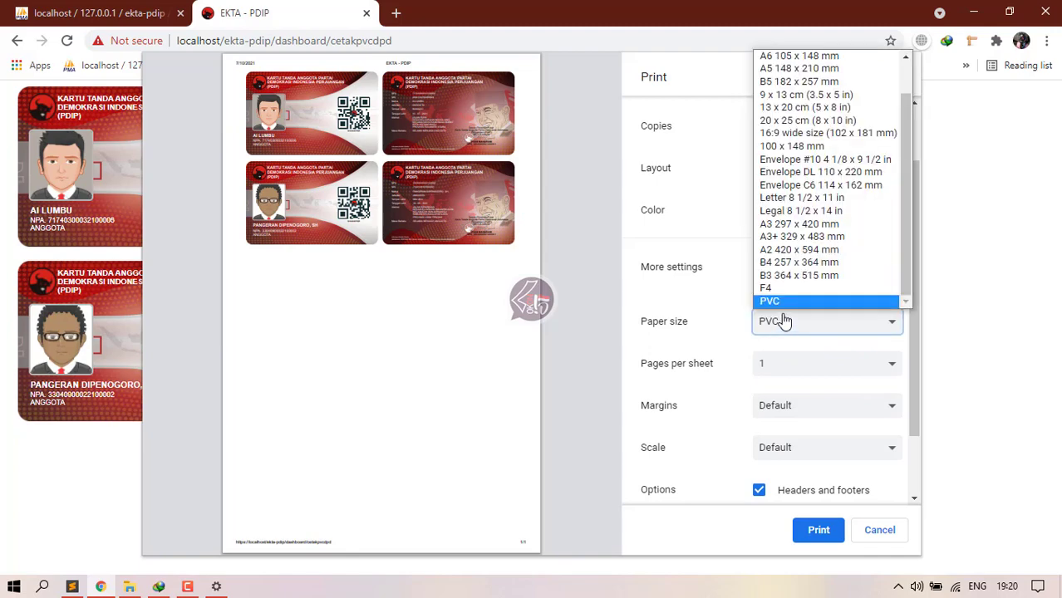
pyautogui.click(777, 303)
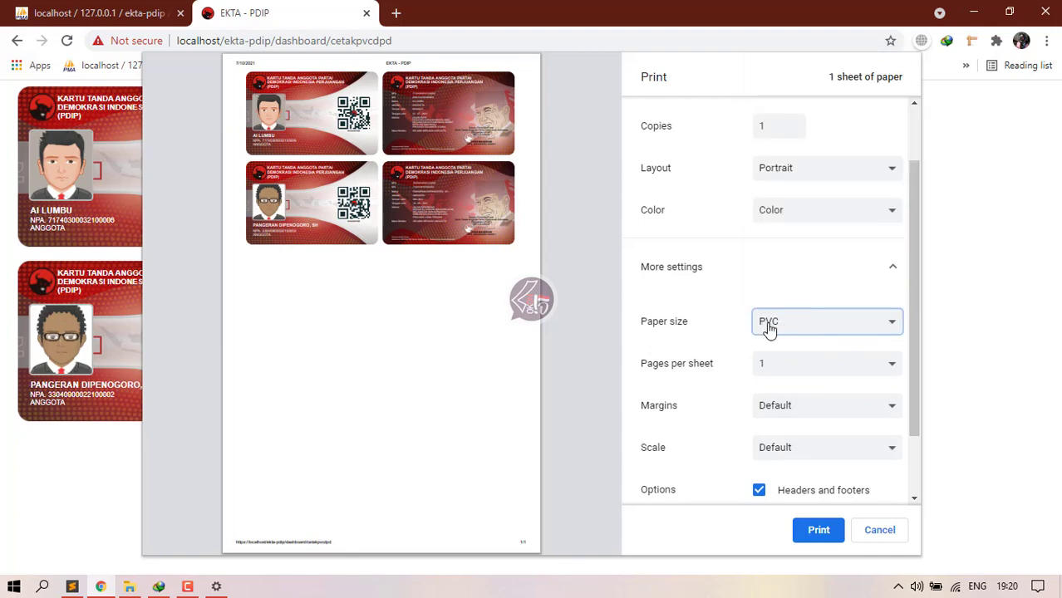
# Step: Toggle Headers and footers and Background graphics off and back on
pyautogui.scroll(-1, 797, 344)
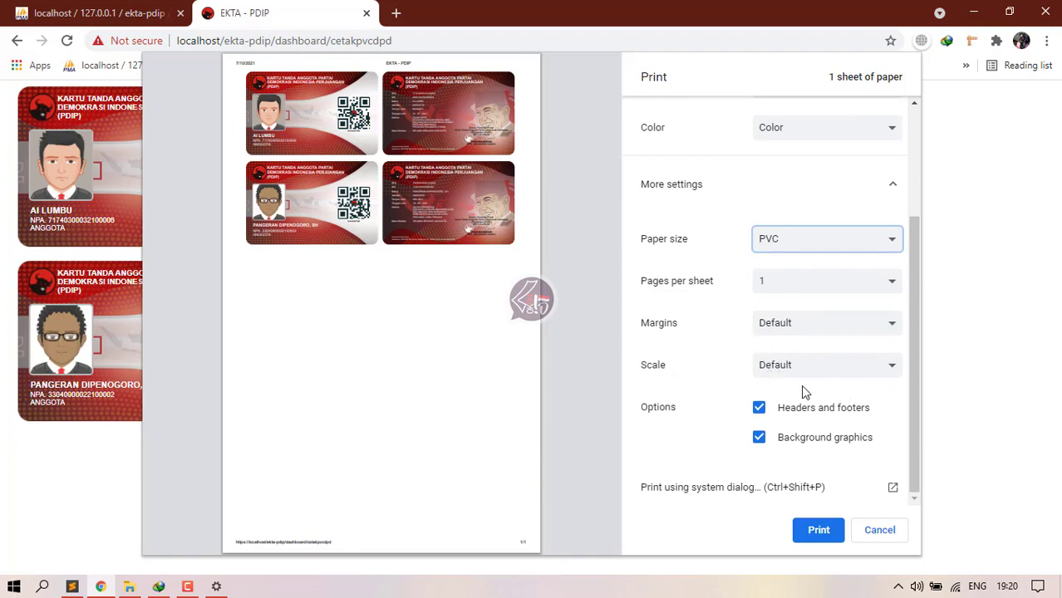
pyautogui.click(753, 437)
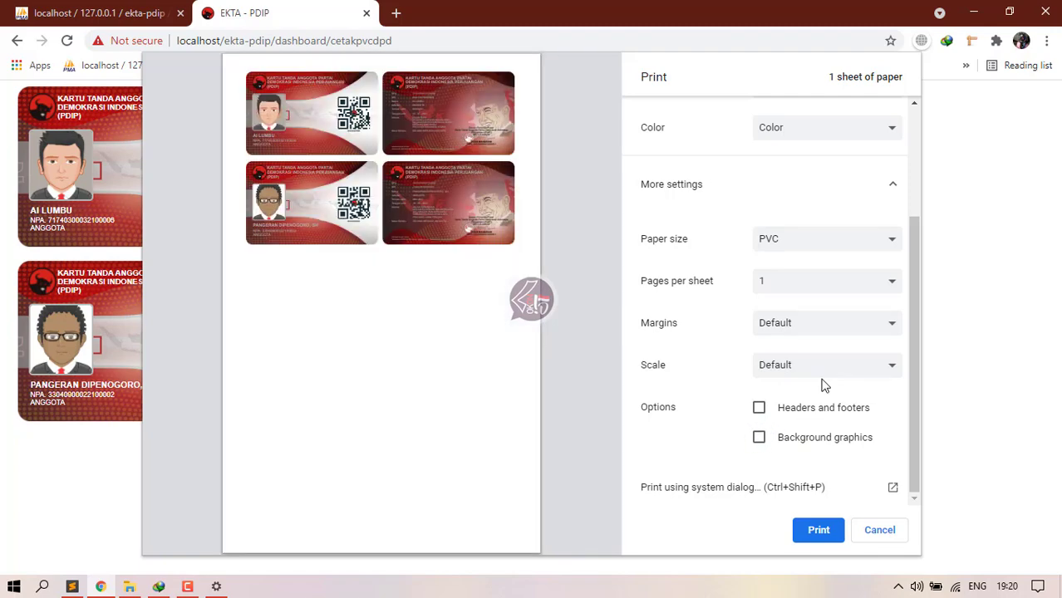
pyautogui.click(757, 407)
pyautogui.click(762, 437)
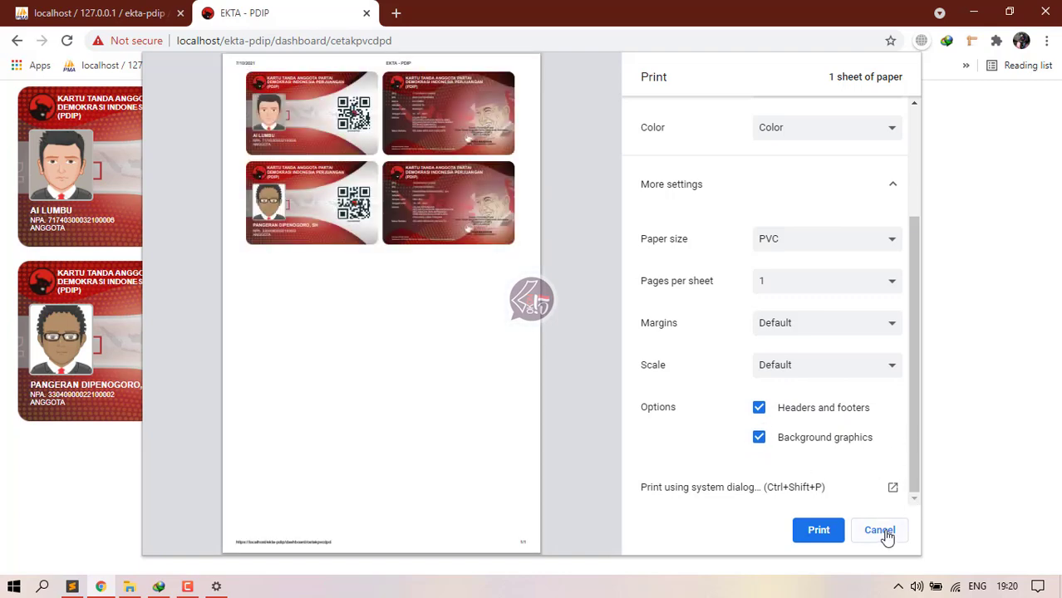
pyautogui.click(759, 437)
pyautogui.click(759, 407)
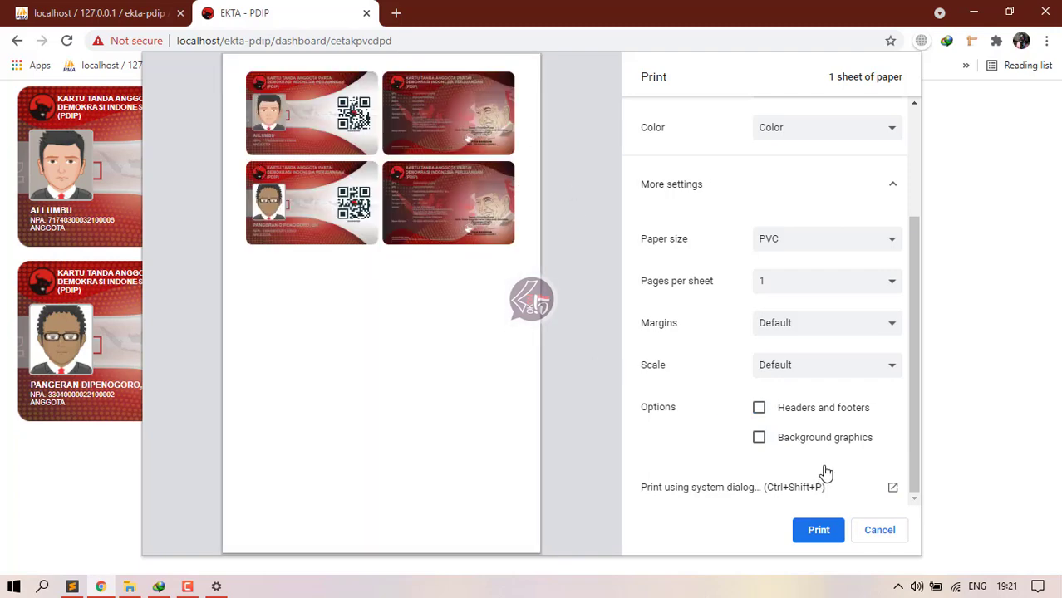
pyautogui.click(765, 412)
pyautogui.click(760, 438)
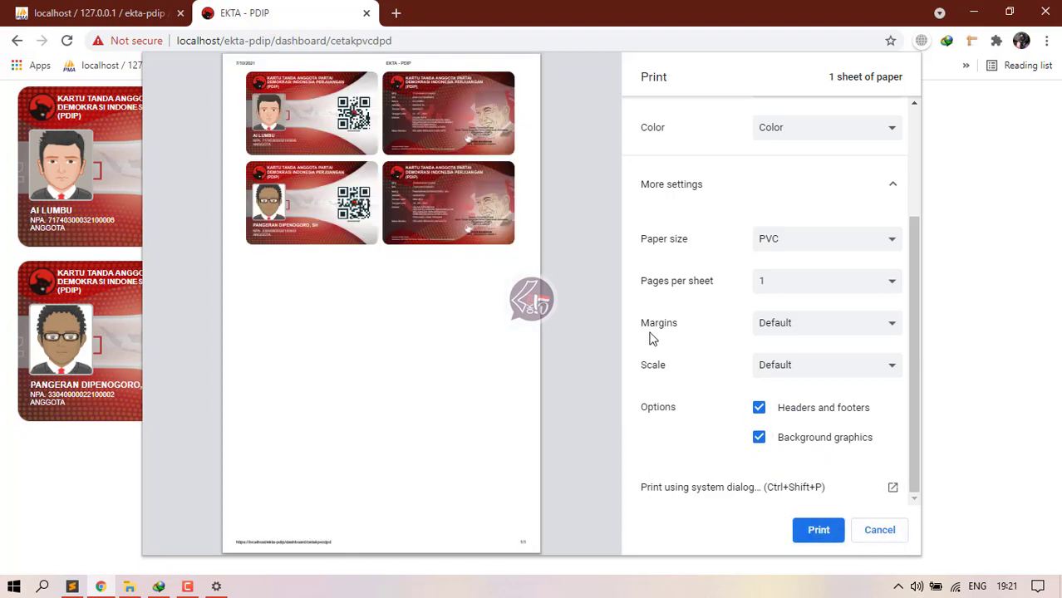
# Step: Cancel the print and open the DTC card printing list
pyautogui.click(880, 531)
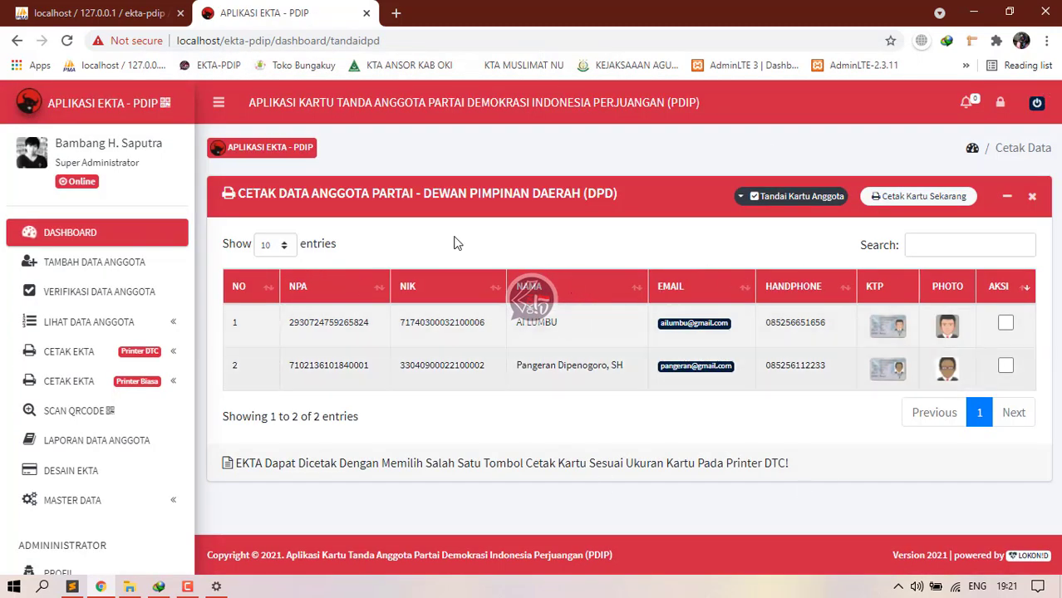
pyautogui.click(181, 357)
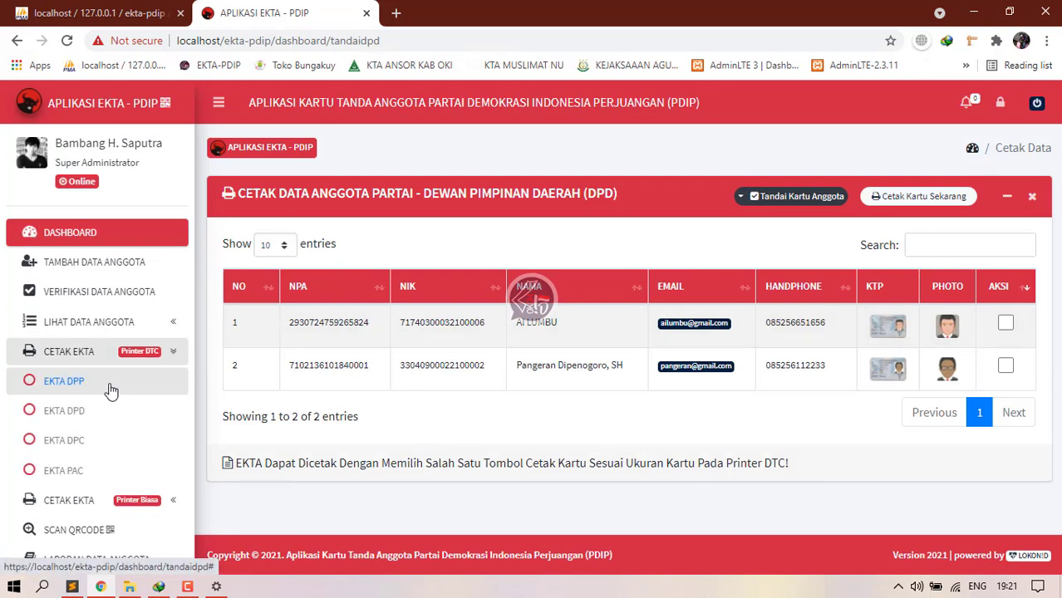
pyautogui.click(109, 388)
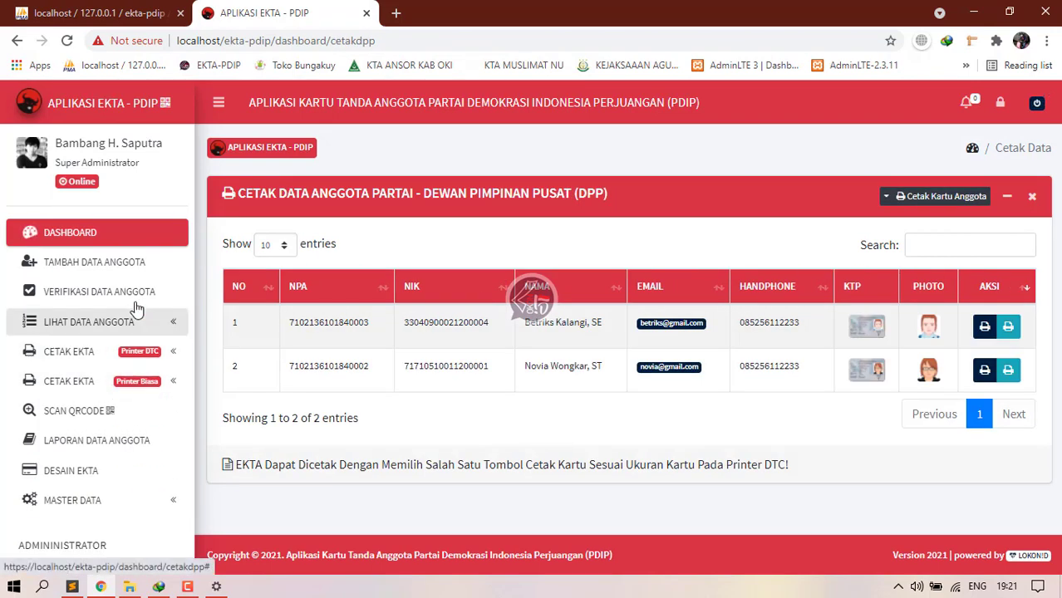
# Step: Open CETAK EKTA (Printer DTC) > EKTA DPD and print the first member's CR80 card
pyautogui.click(116, 352)
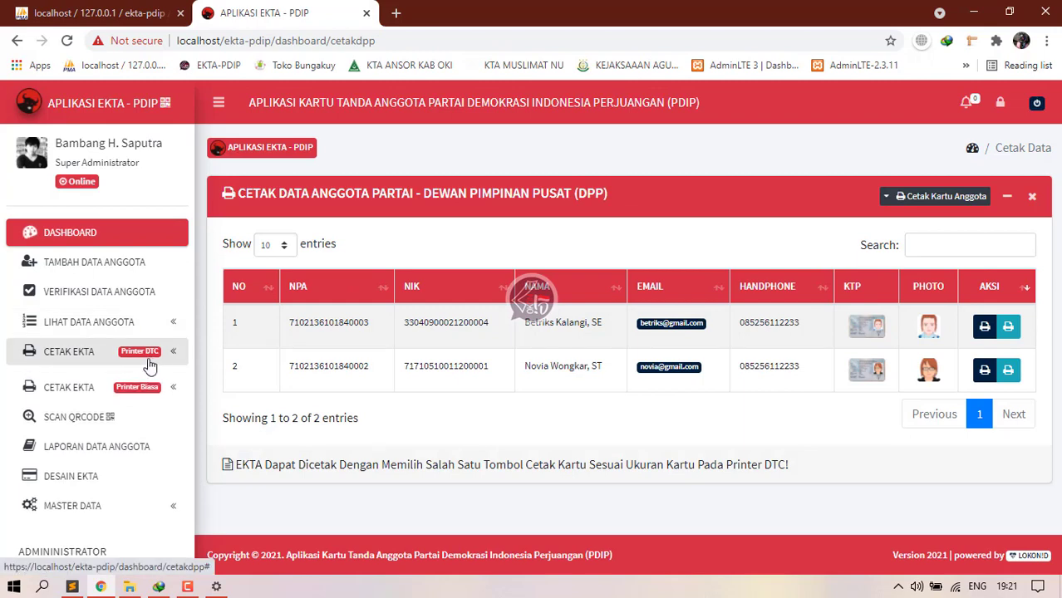
pyautogui.click(82, 409)
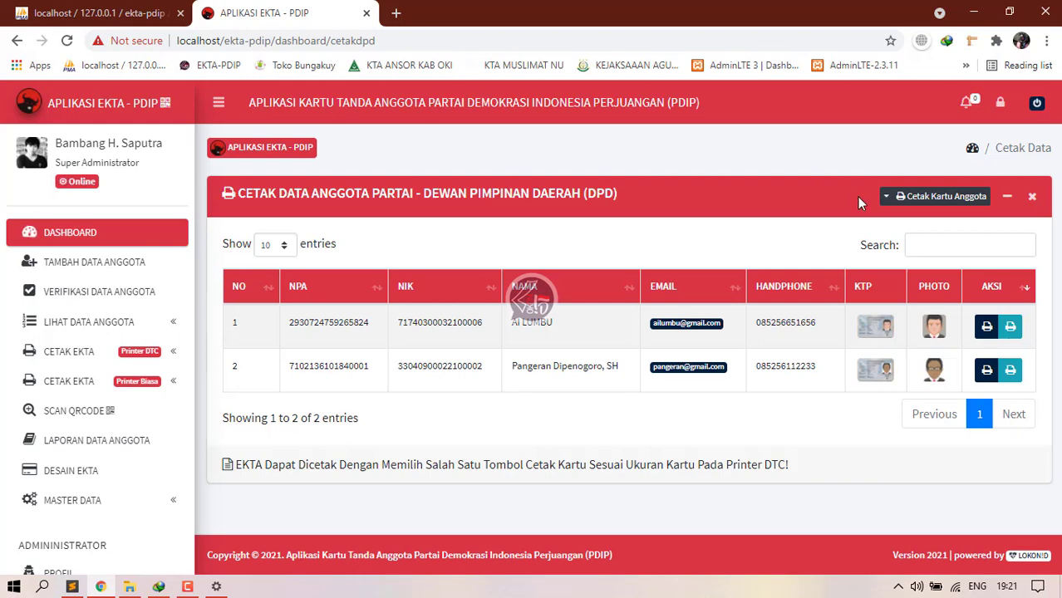
pyautogui.click(887, 203)
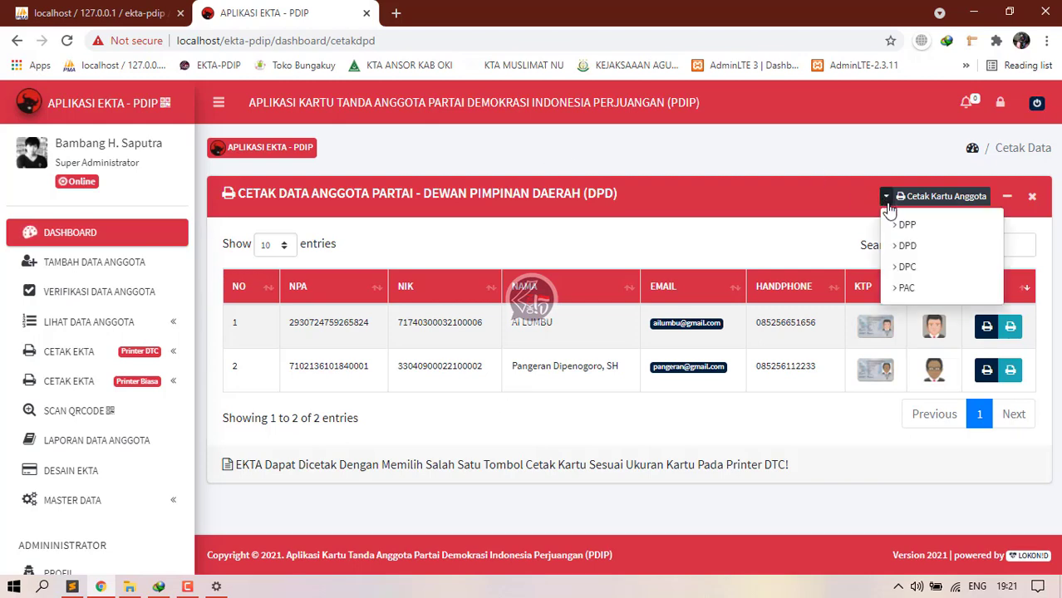
pyautogui.click(811, 202)
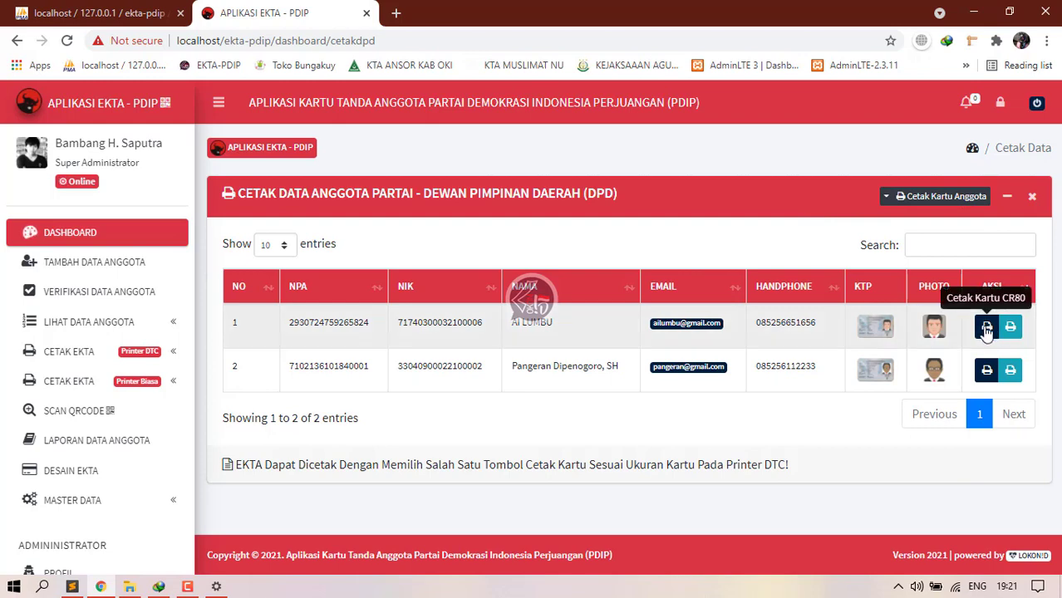
pyautogui.click(986, 327)
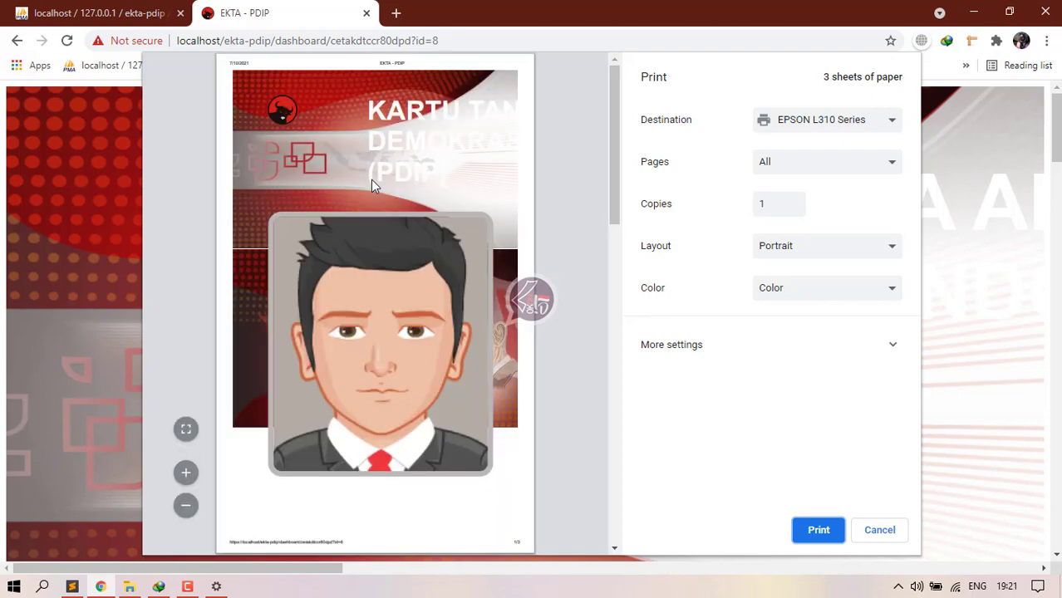
# Step: Set the destination to DTC1250e Card Printer, landscape layout, keeping colour
pyautogui.click(787, 125)
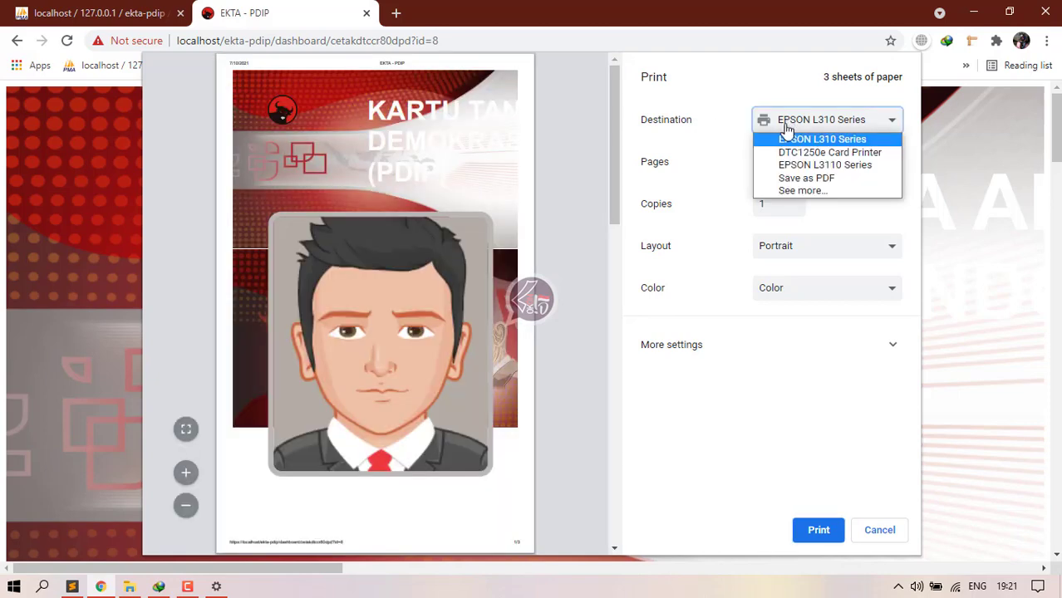
pyautogui.click(801, 154)
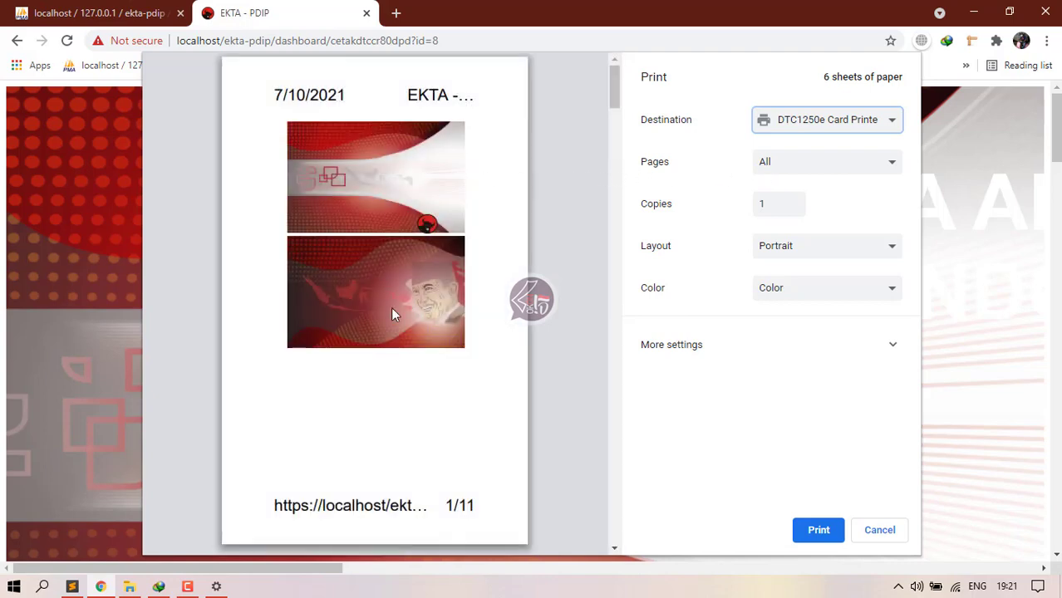
pyautogui.click(802, 242)
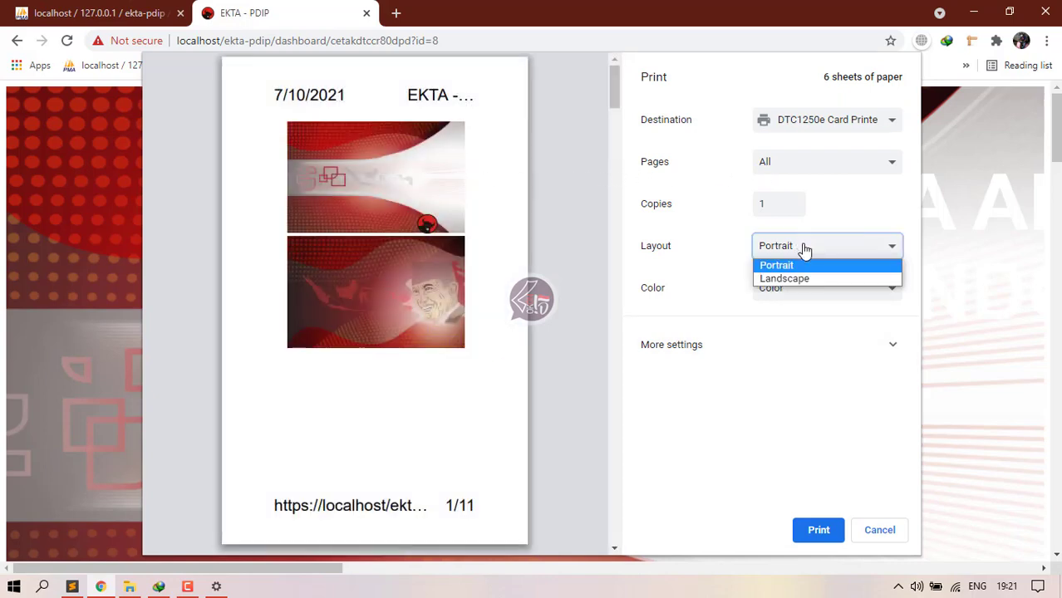
pyautogui.click(798, 279)
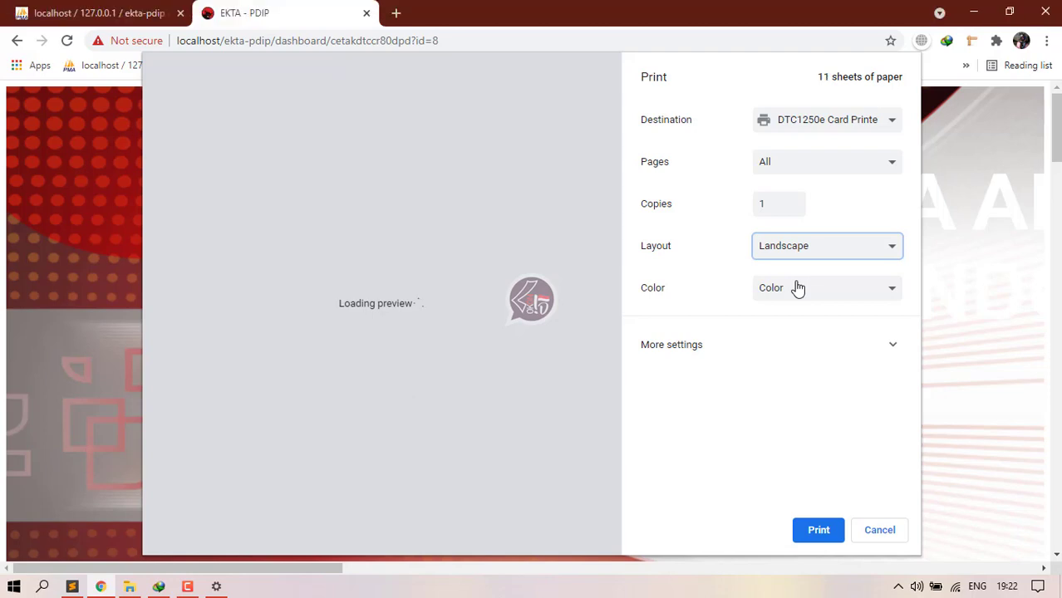
pyautogui.click(798, 288)
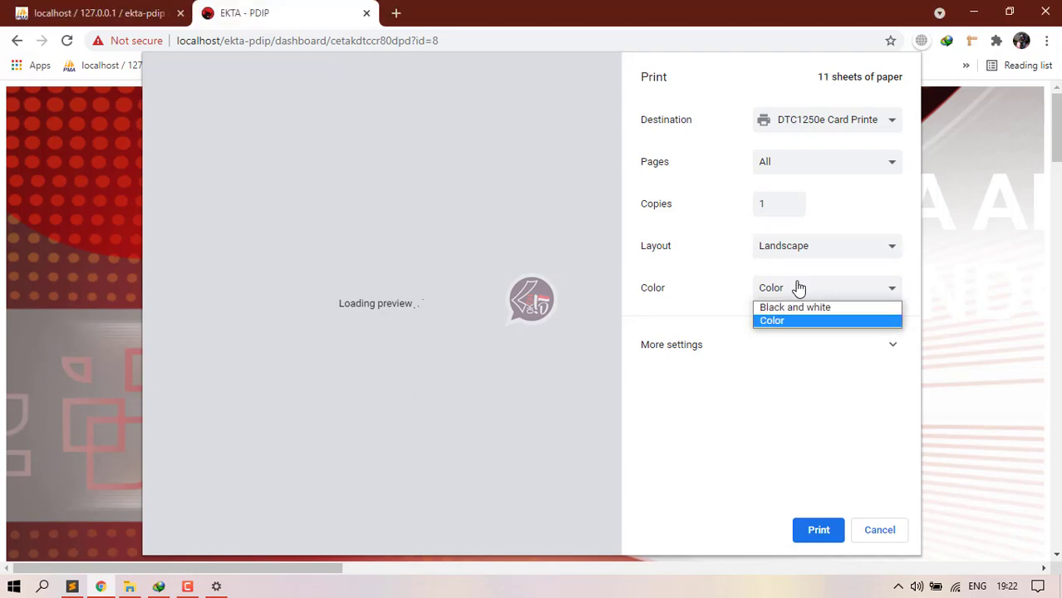
pyautogui.click(797, 287)
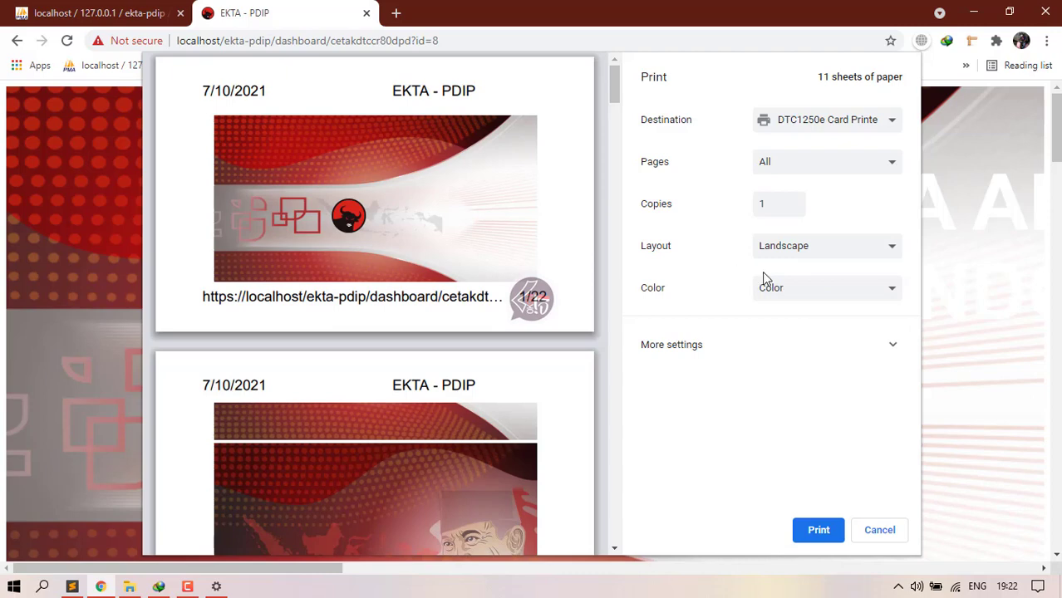
# Step: Under More settings, set Margins to None and Scale to Custom
pyautogui.click(735, 345)
pyautogui.scroll(-1, 758, 356)
pyautogui.scroll(-1, 758, 356)
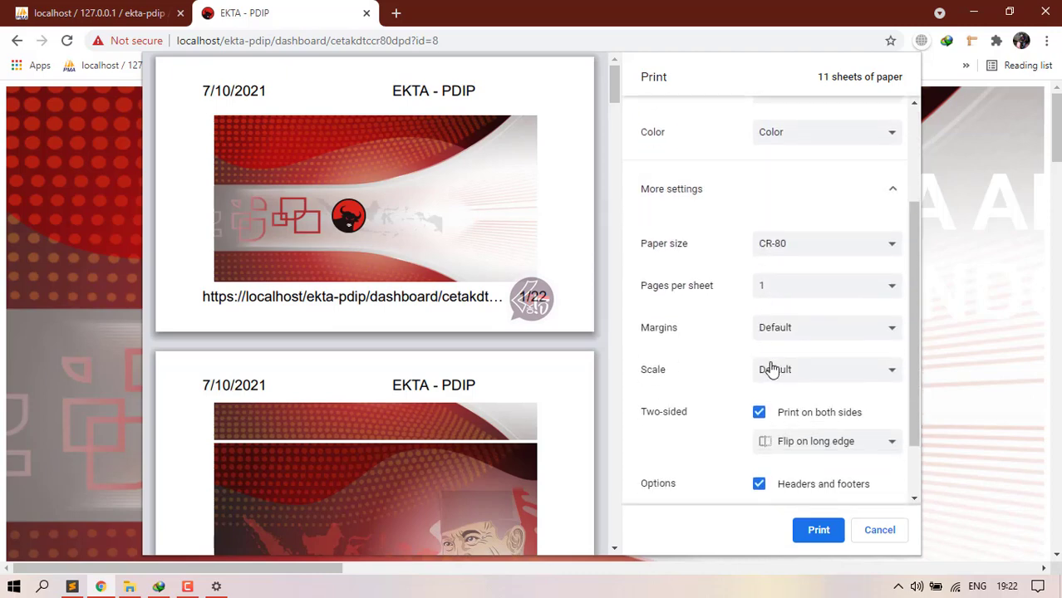
pyautogui.click(805, 335)
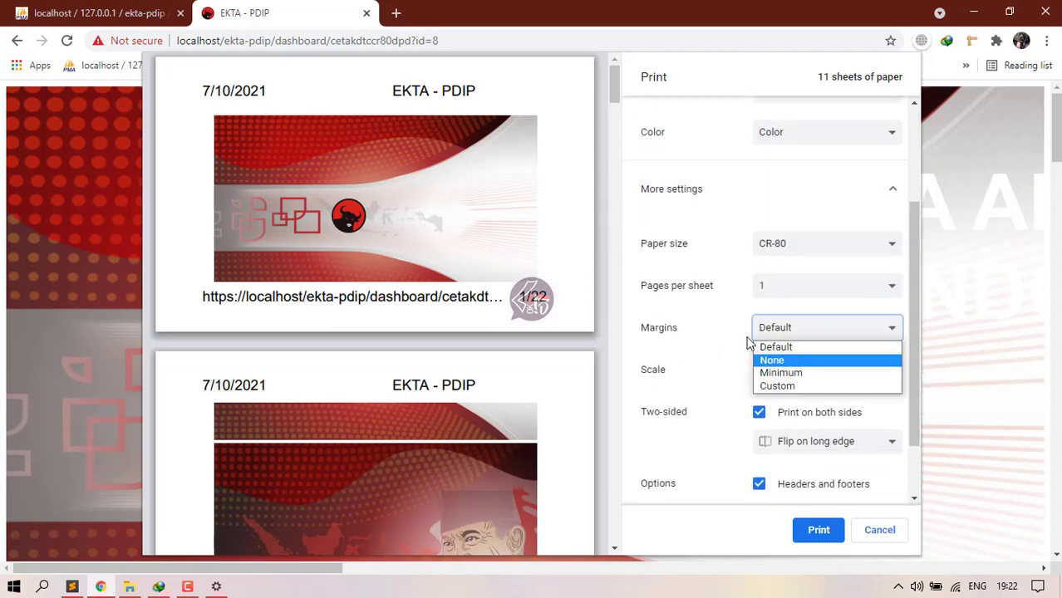
pyautogui.click(773, 361)
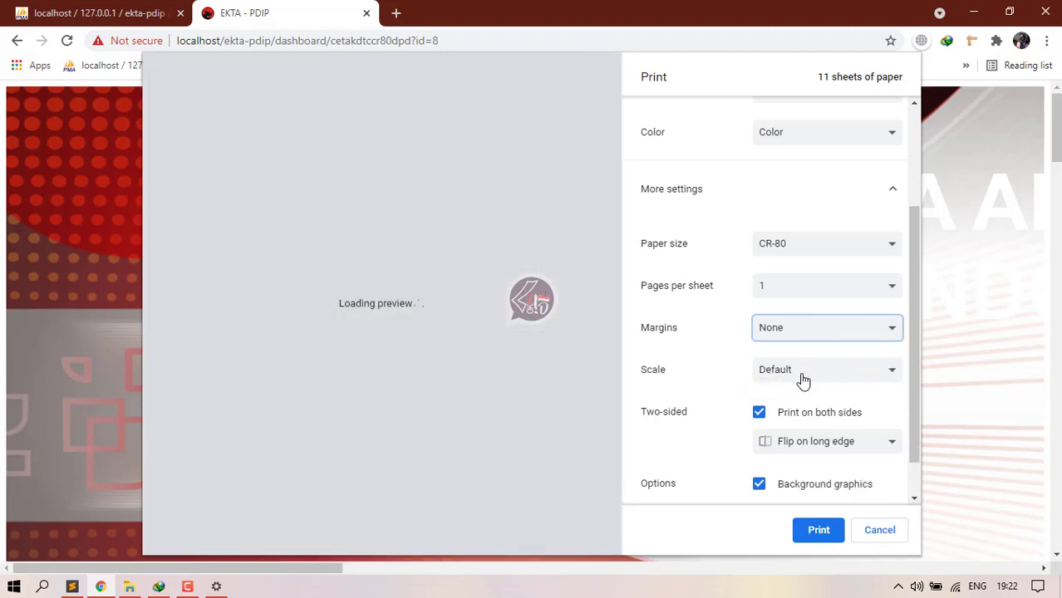
pyautogui.click(765, 374)
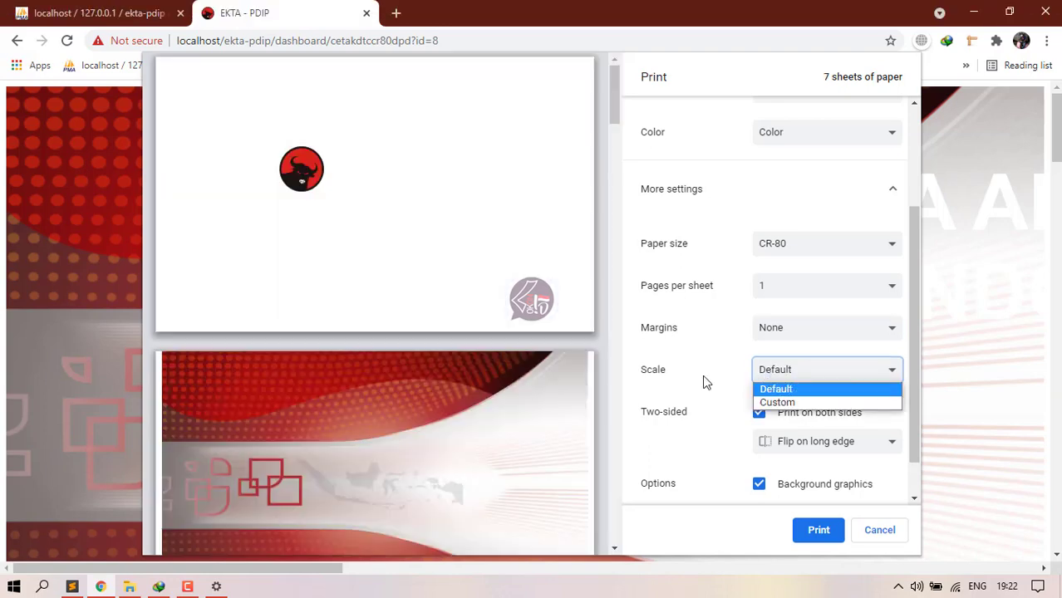
pyautogui.click(704, 375)
pyautogui.click(771, 376)
pyautogui.click(777, 401)
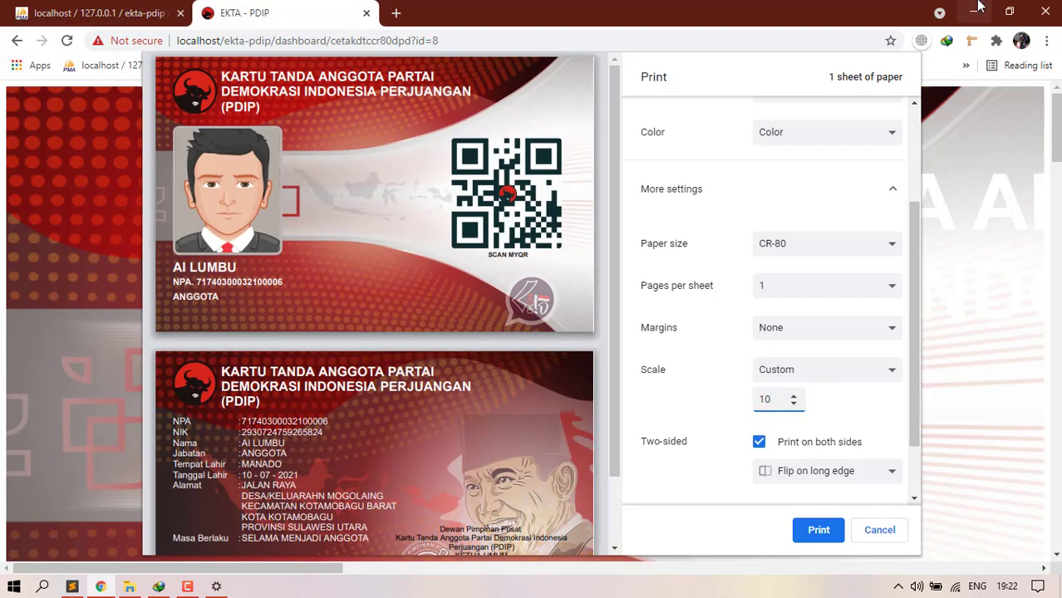
pyautogui.scroll(-2, 676, 491)
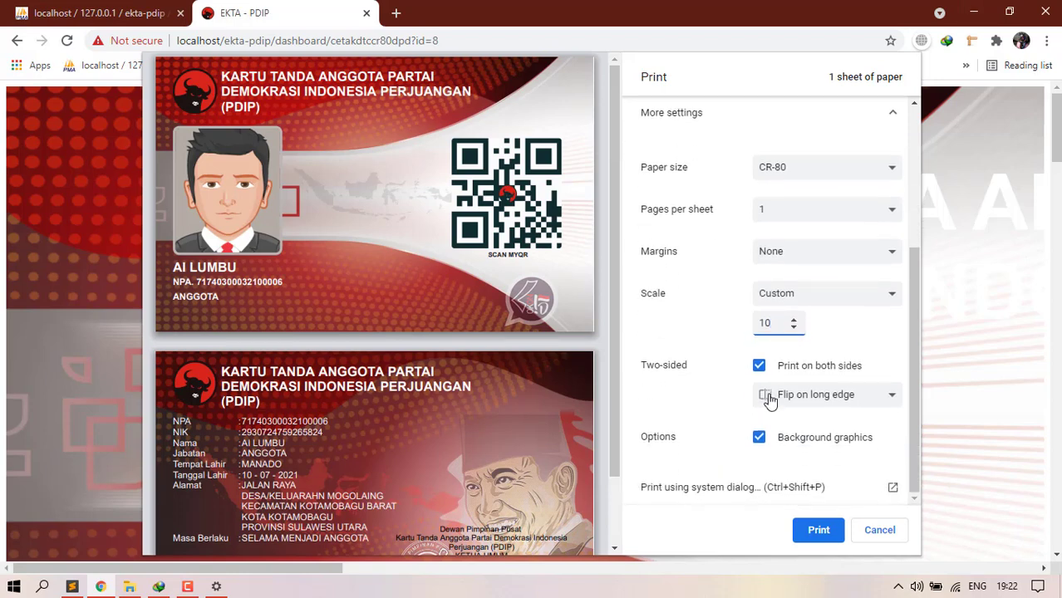
pyautogui.click(831, 395)
pyautogui.click(810, 410)
pyautogui.click(758, 367)
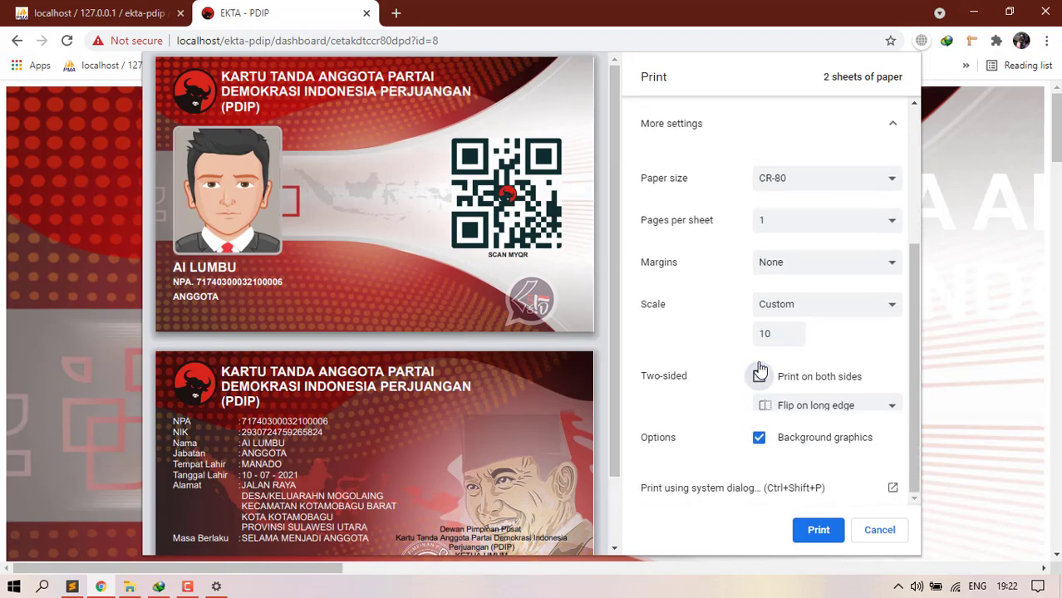
pyautogui.click(760, 397)
pyautogui.scroll(-1, 470, 313)
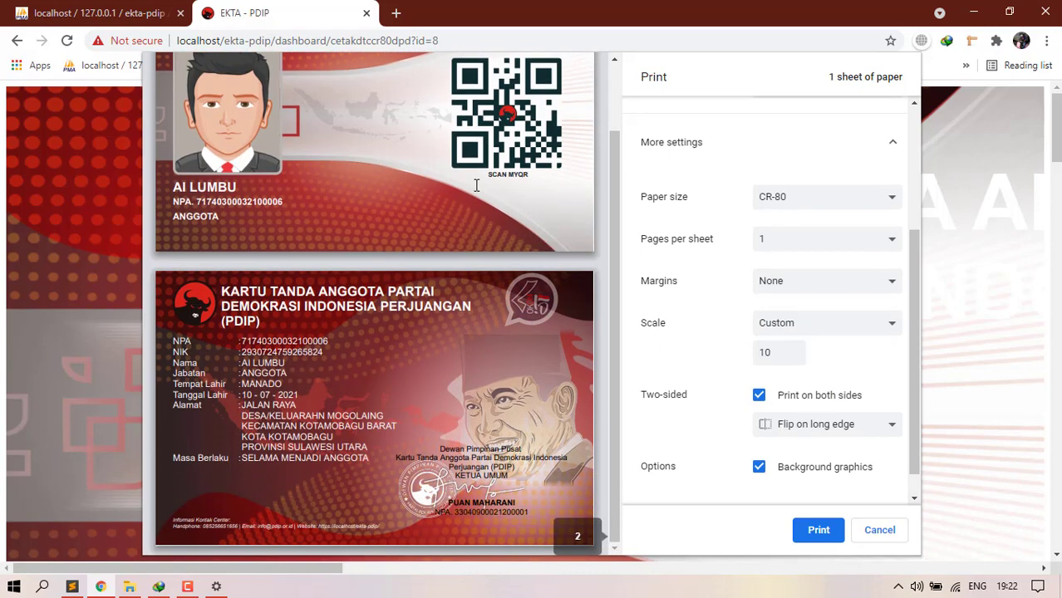
pyautogui.scroll(1, 478, 413)
pyautogui.scroll(3, 691, 251)
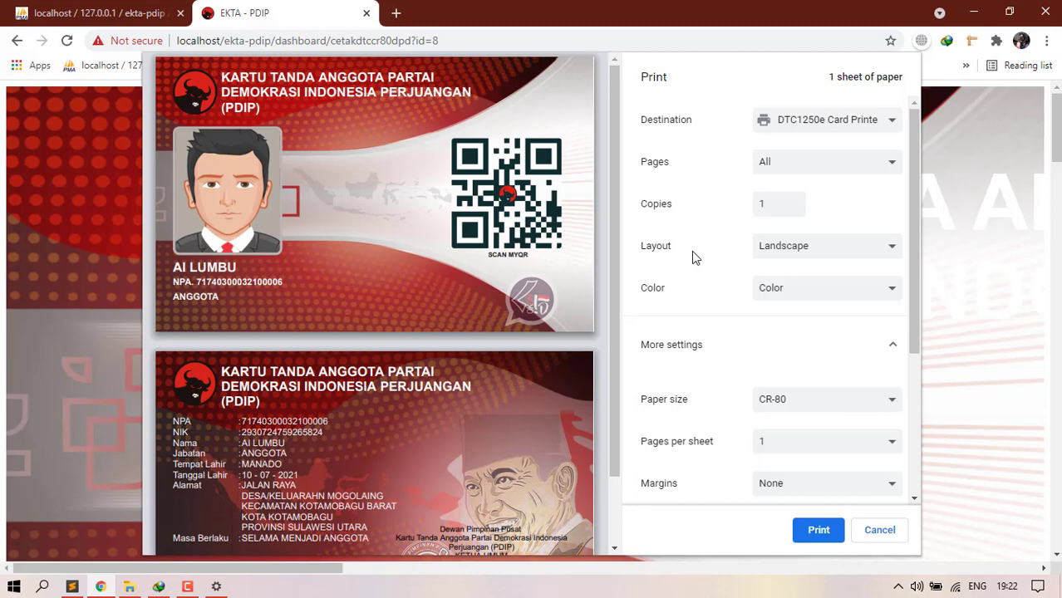
pyautogui.scroll(-3, 704, 290)
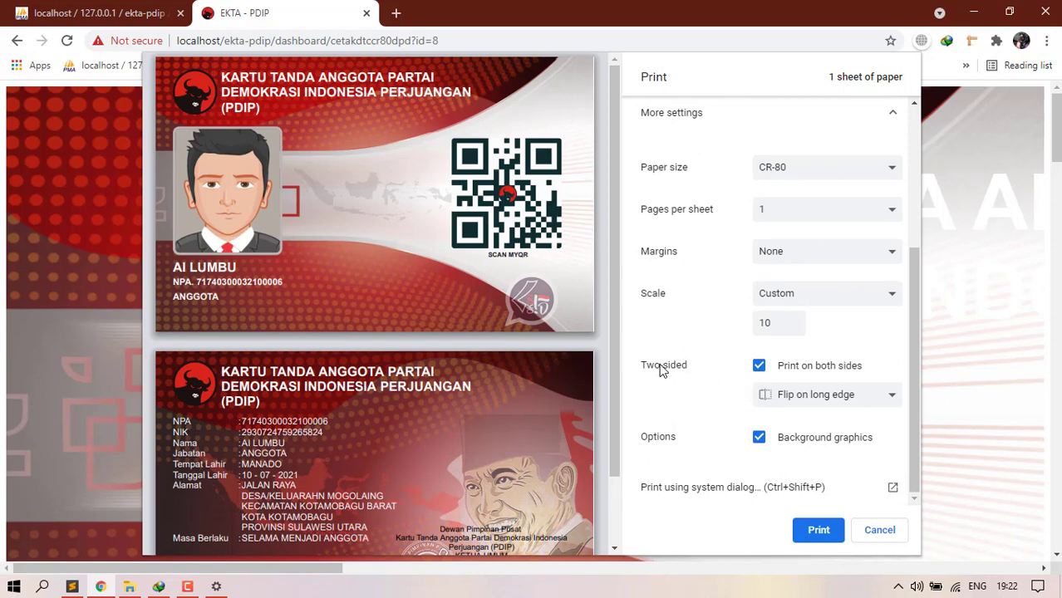
pyautogui.click(825, 393)
pyautogui.click(825, 394)
pyautogui.scroll(3, 807, 449)
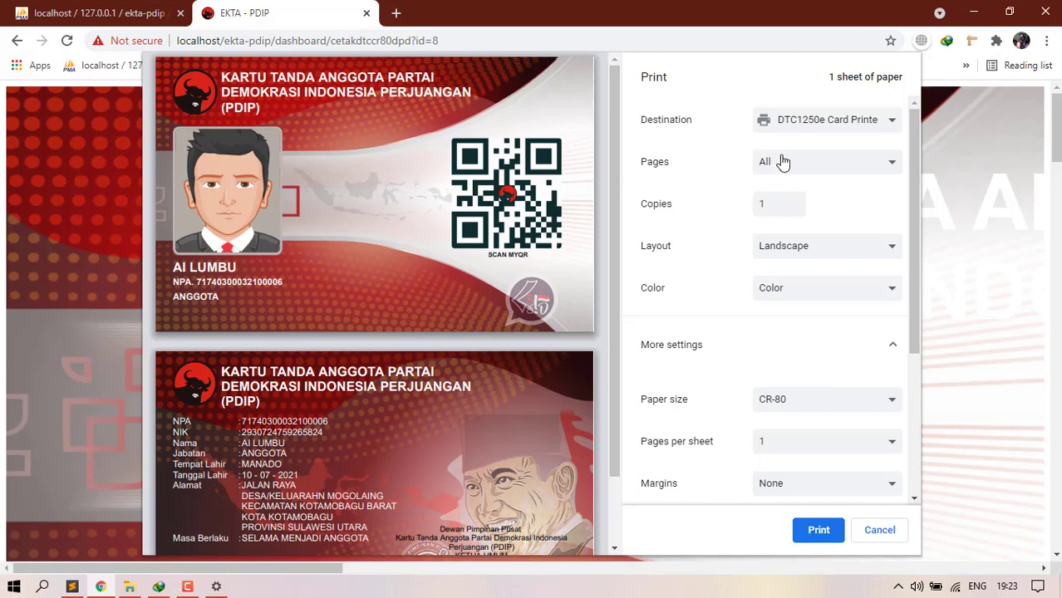
# Step: Preview card pages 1 and then 2 via a custom page range, then cancel printing
pyautogui.click(782, 162)
pyautogui.click(782, 196)
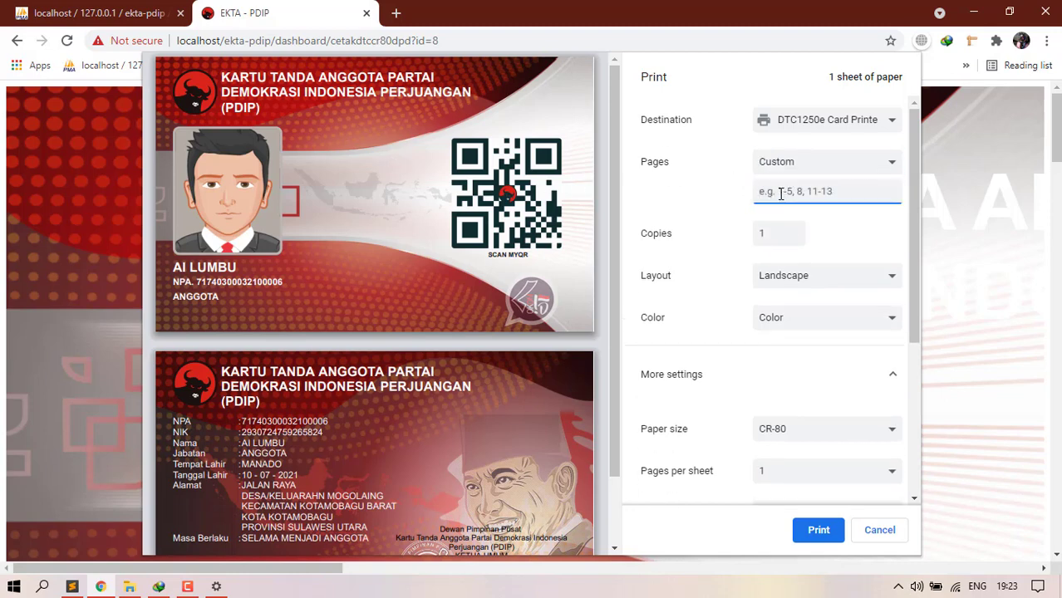
pyautogui.write('1')
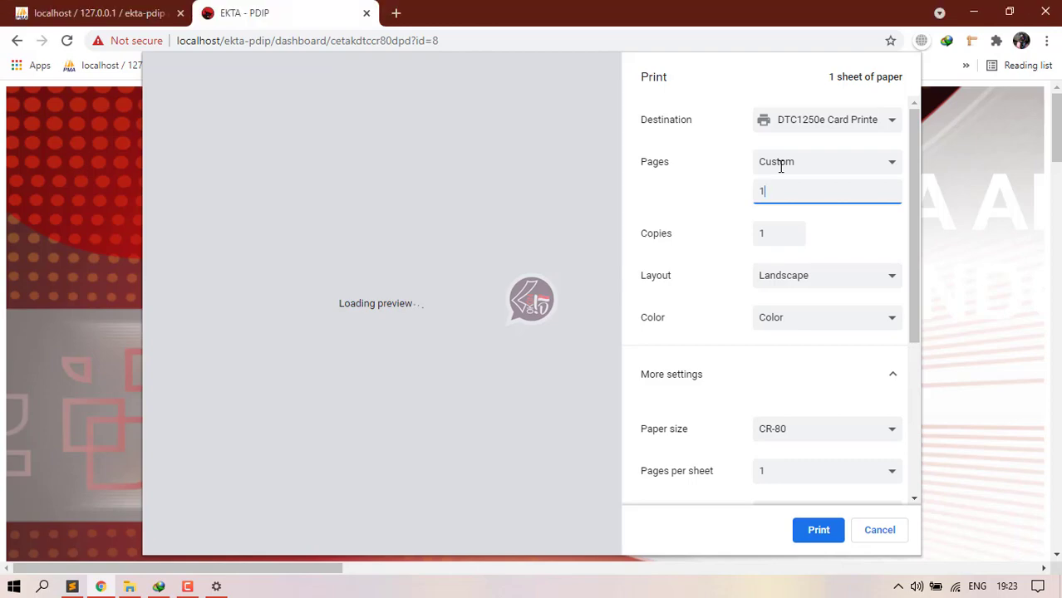
pyautogui.press('BackSpace')
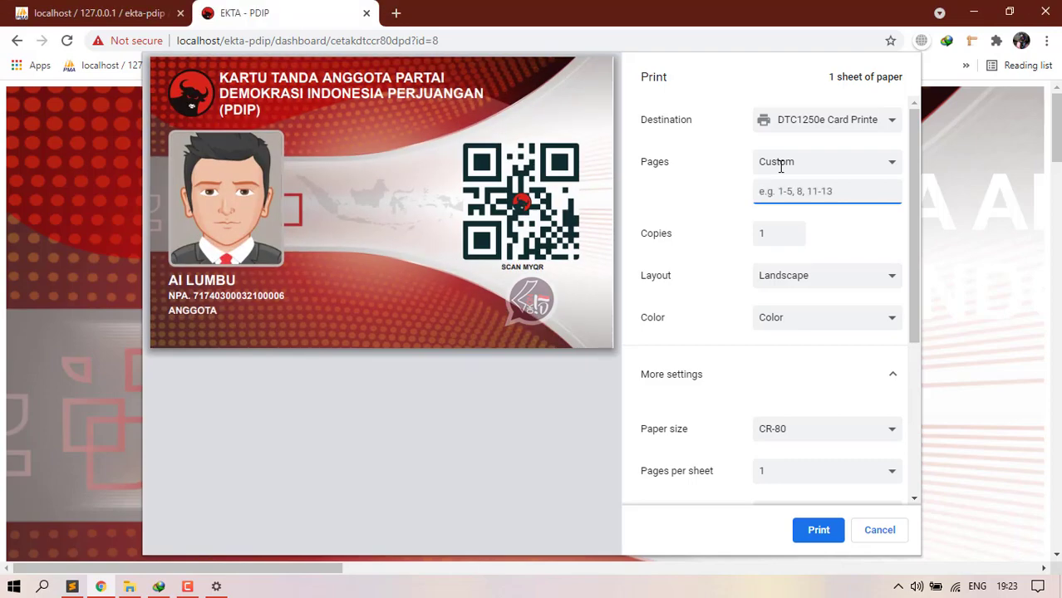
pyautogui.write('2')
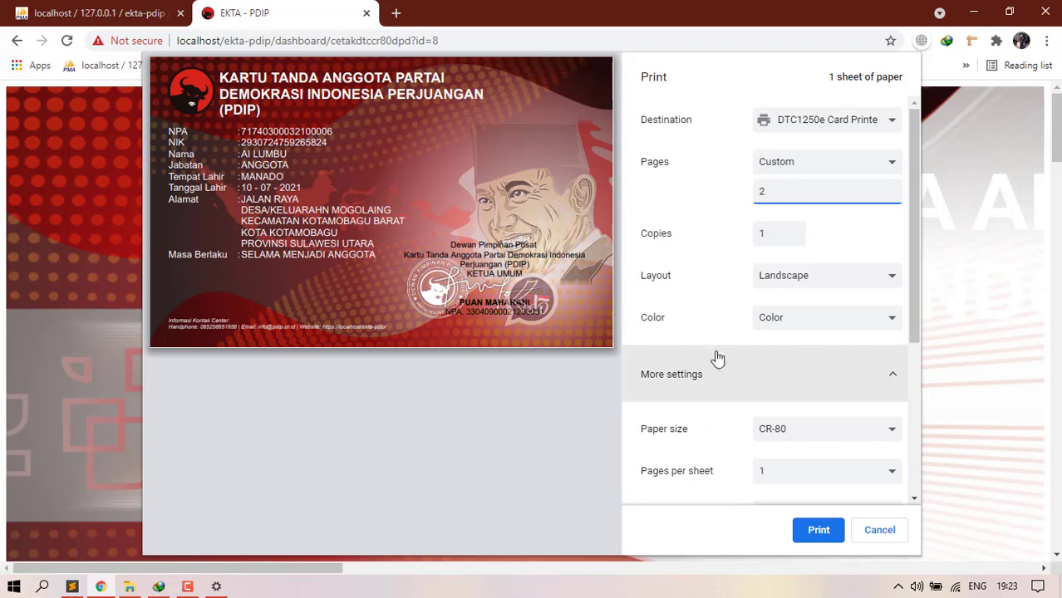
pyautogui.click(879, 532)
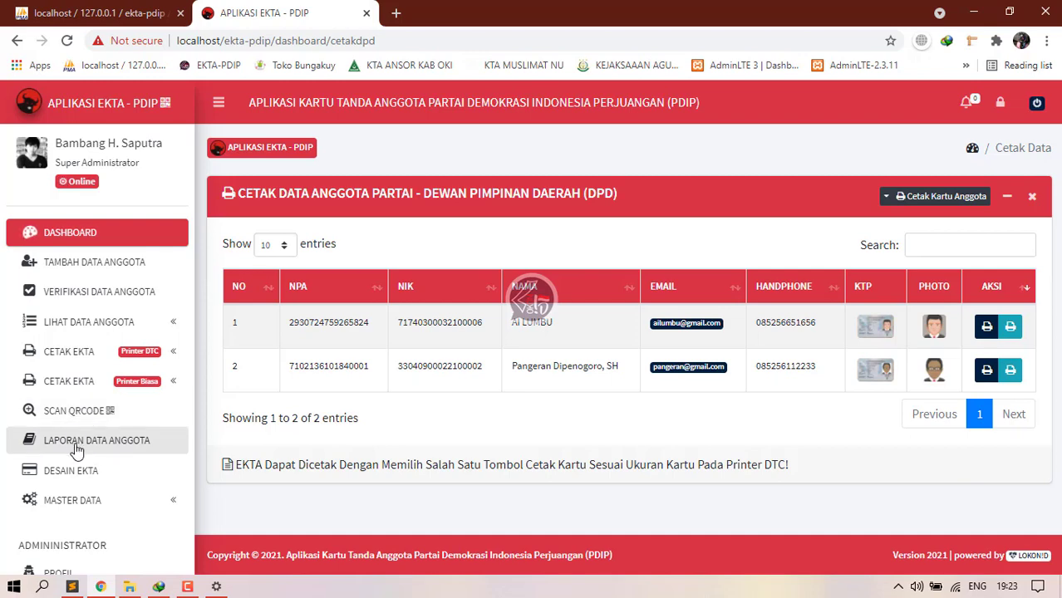
# Step: Review the first member's details in Form Detail, then open the SCAN QRCODE page
pyautogui.click(187, 587)
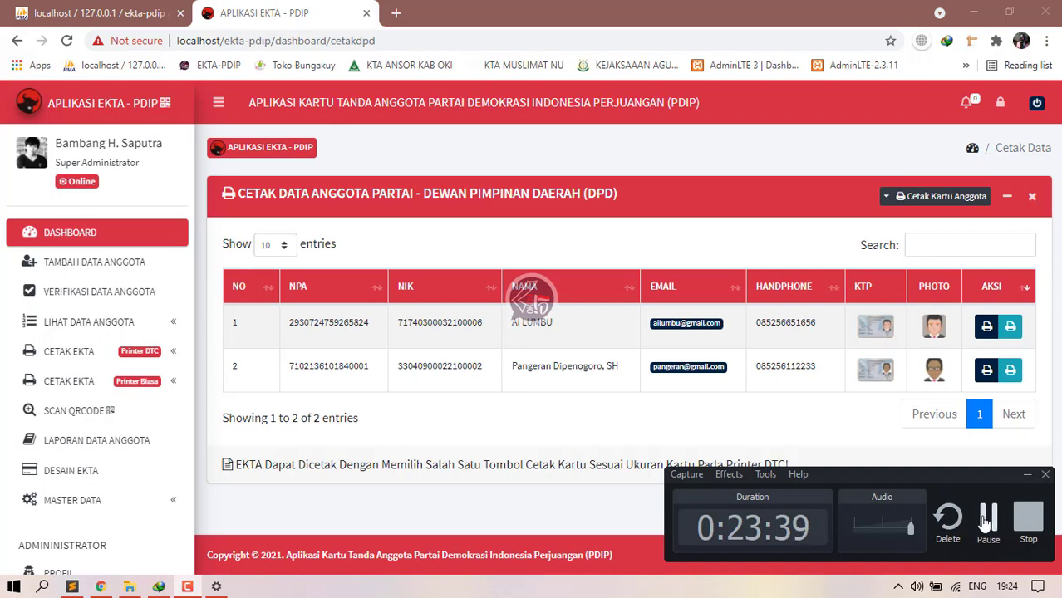
pyautogui.click(987, 517)
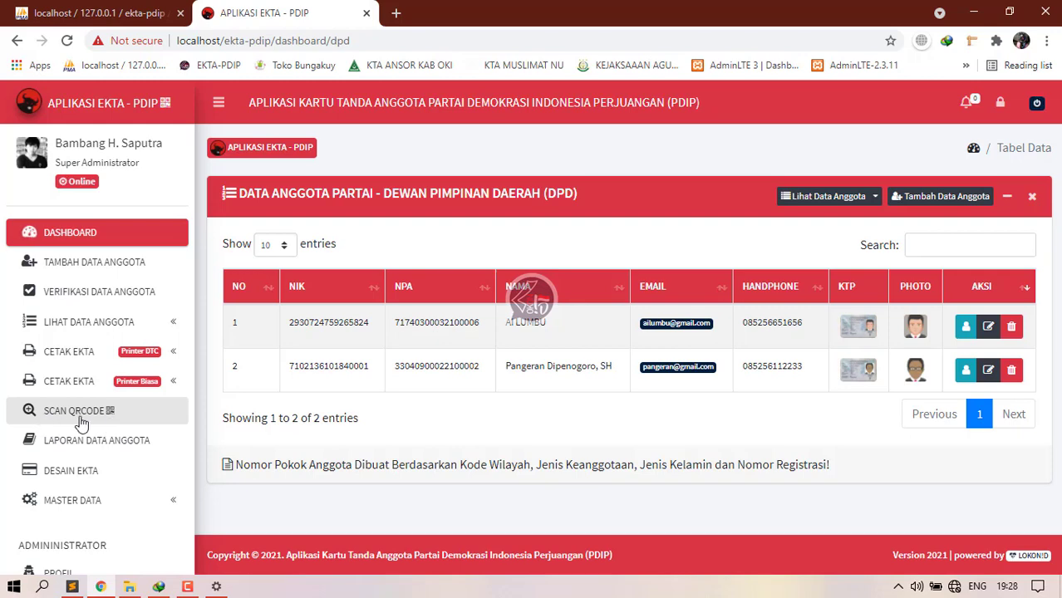
pyautogui.click(967, 328)
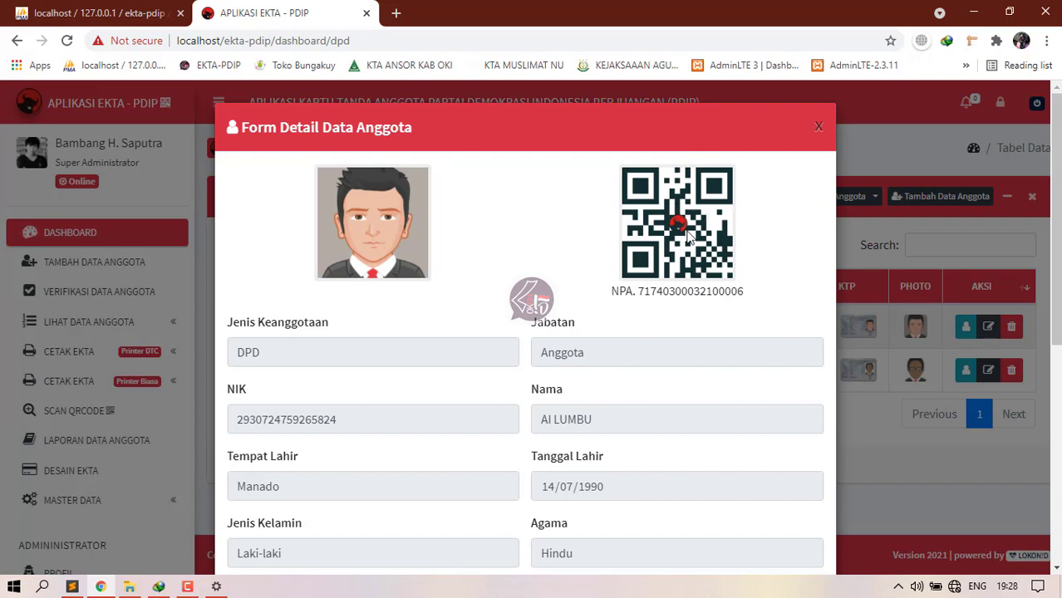
pyautogui.click(818, 130)
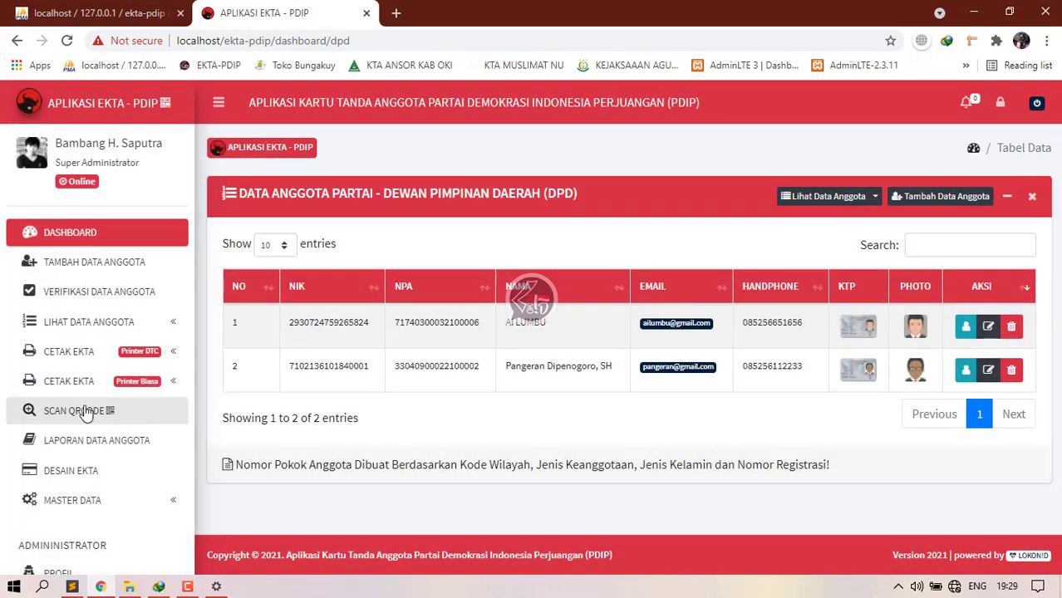
pyautogui.click(86, 413)
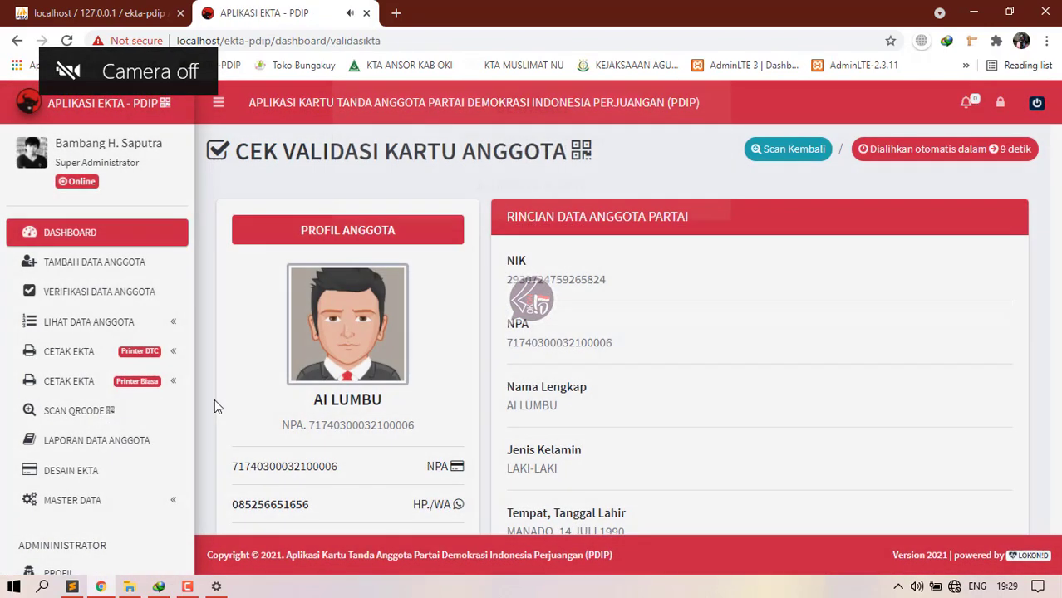
pyautogui.scroll(-4, 407, 412)
pyautogui.scroll(4, 405, 425)
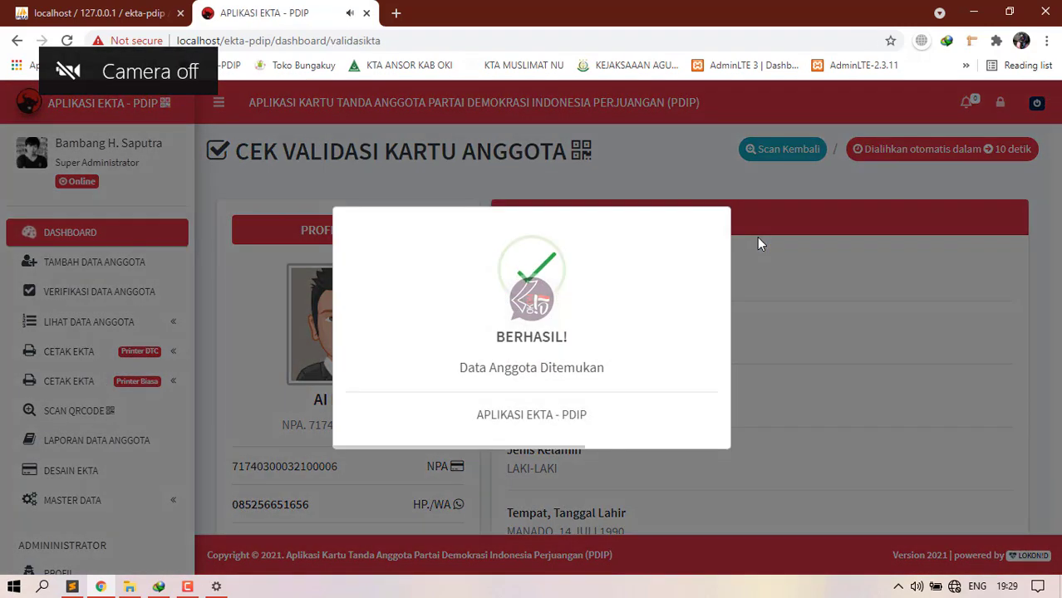
pyautogui.scroll(-5, 512, 327)
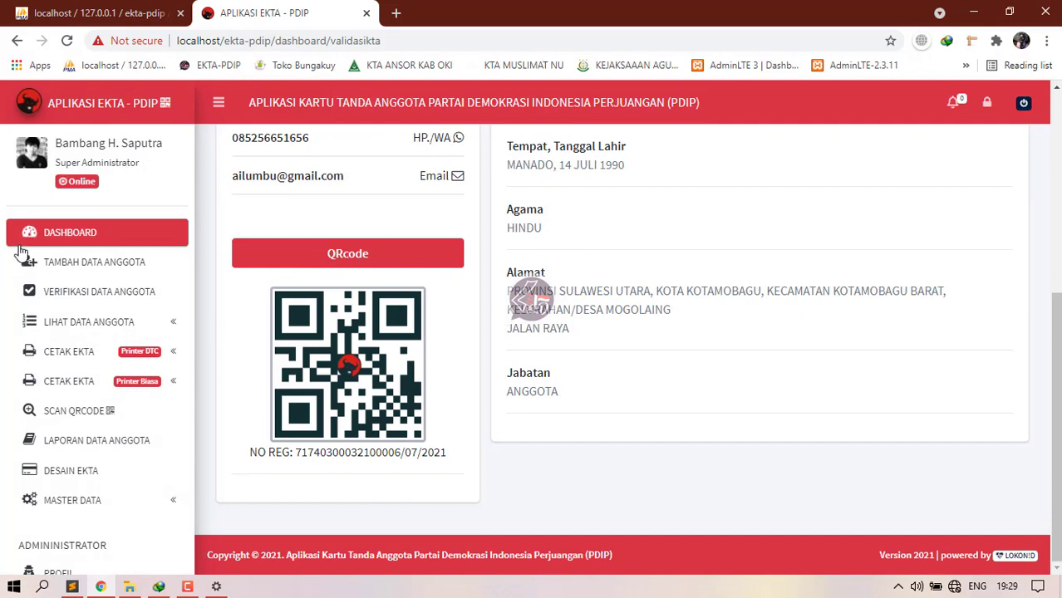
pyautogui.click(83, 453)
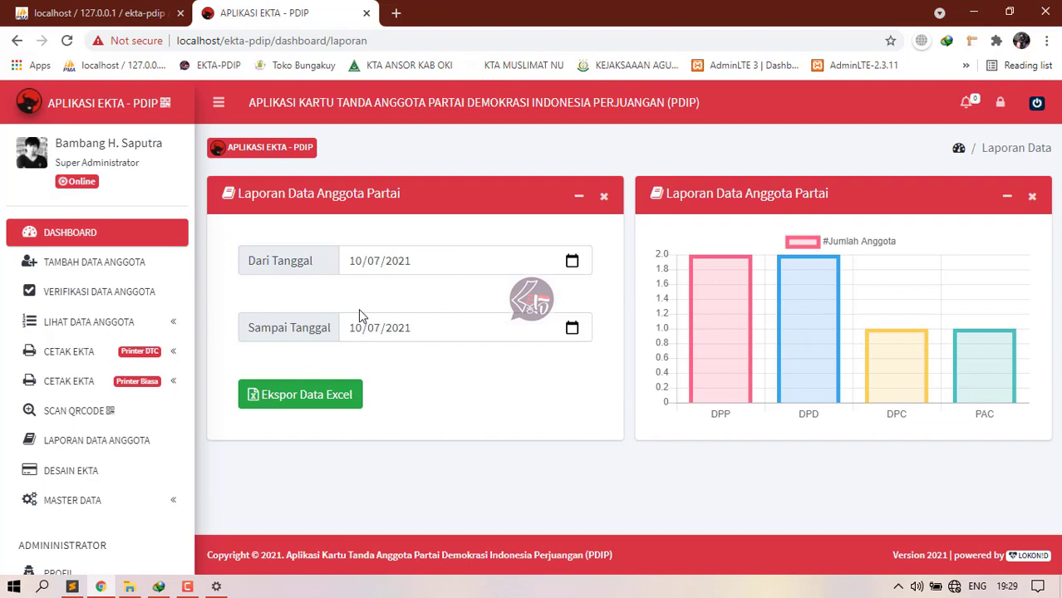
# Step: Set the report start date to 01/07/2021 and export the member data to Excel
pyautogui.click(571, 262)
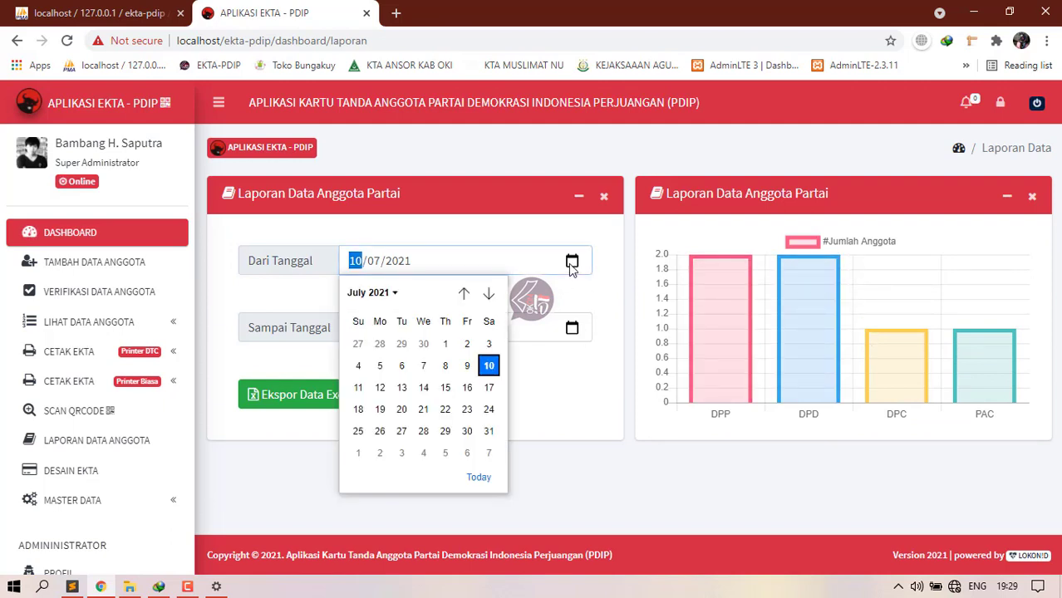
pyautogui.click(445, 346)
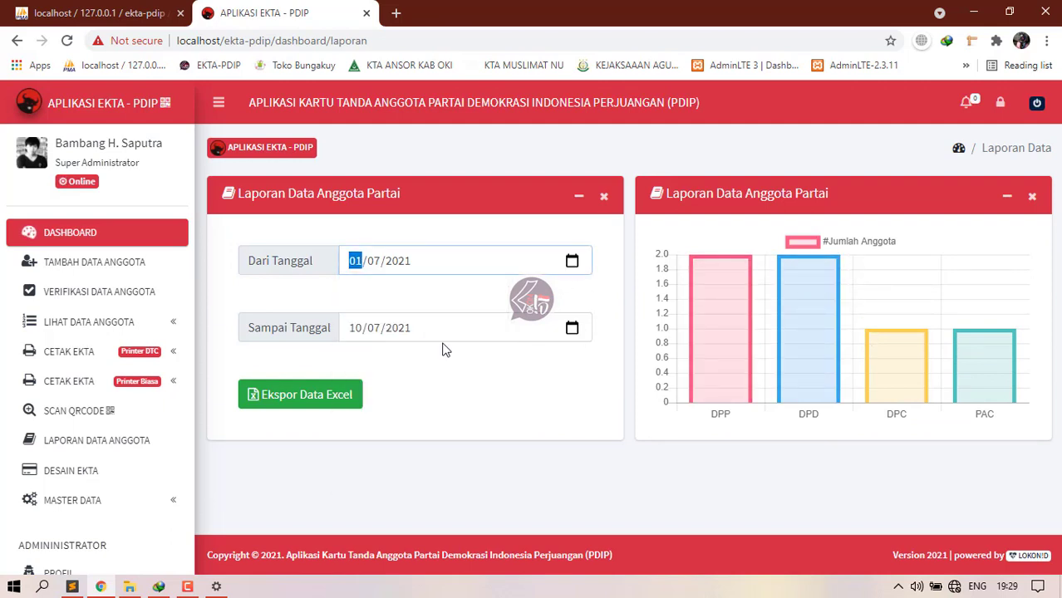
pyautogui.click(299, 400)
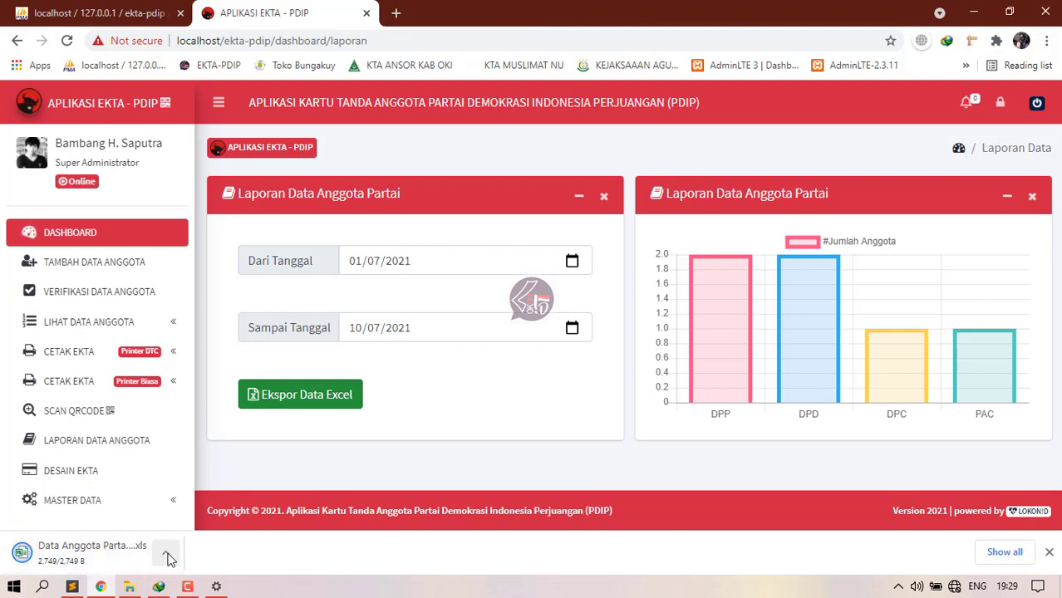
# Step: Open the downloaded member data .xls file from the browser's download item
pyautogui.click(167, 558)
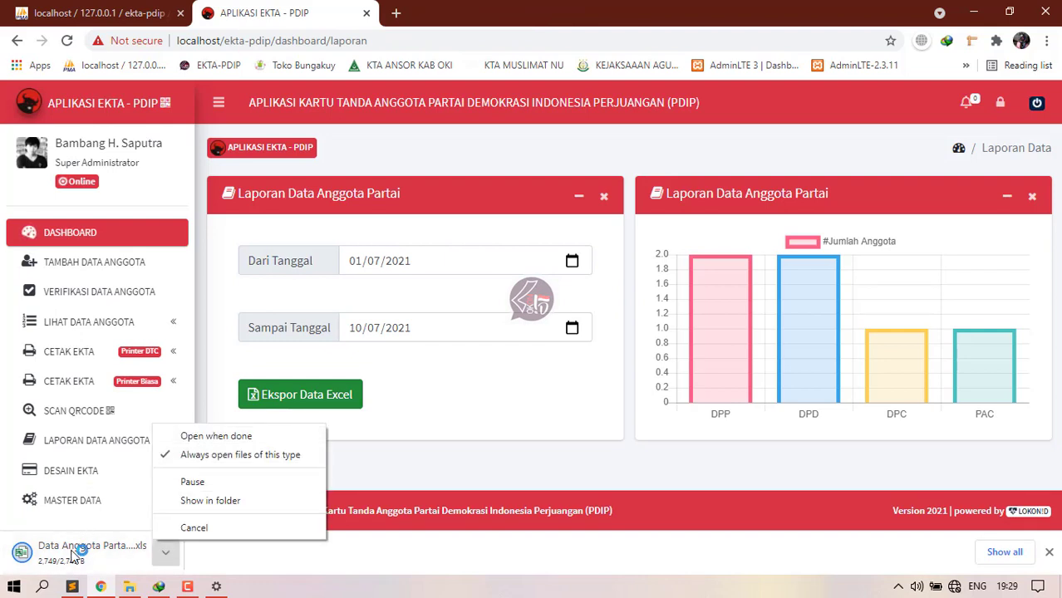
pyautogui.click(75, 550)
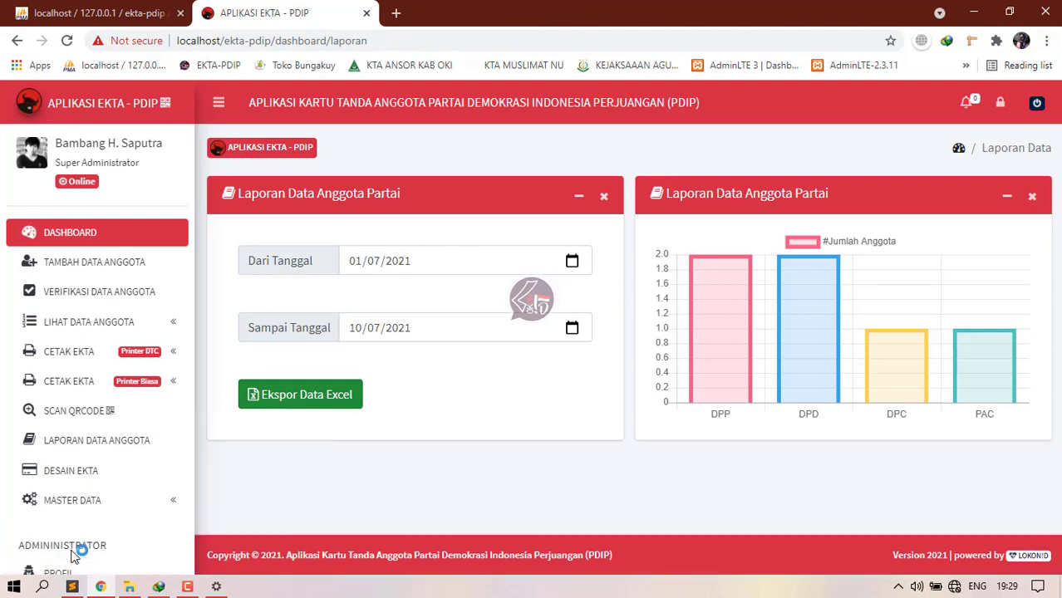
pyautogui.click(216, 587)
pyautogui.click(937, 89)
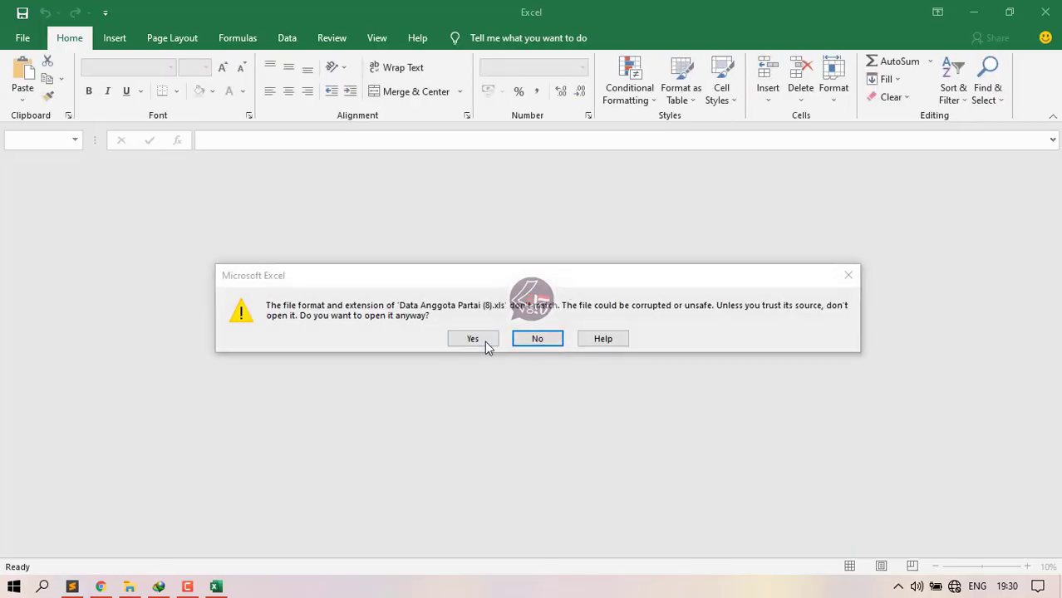
pyautogui.click(483, 340)
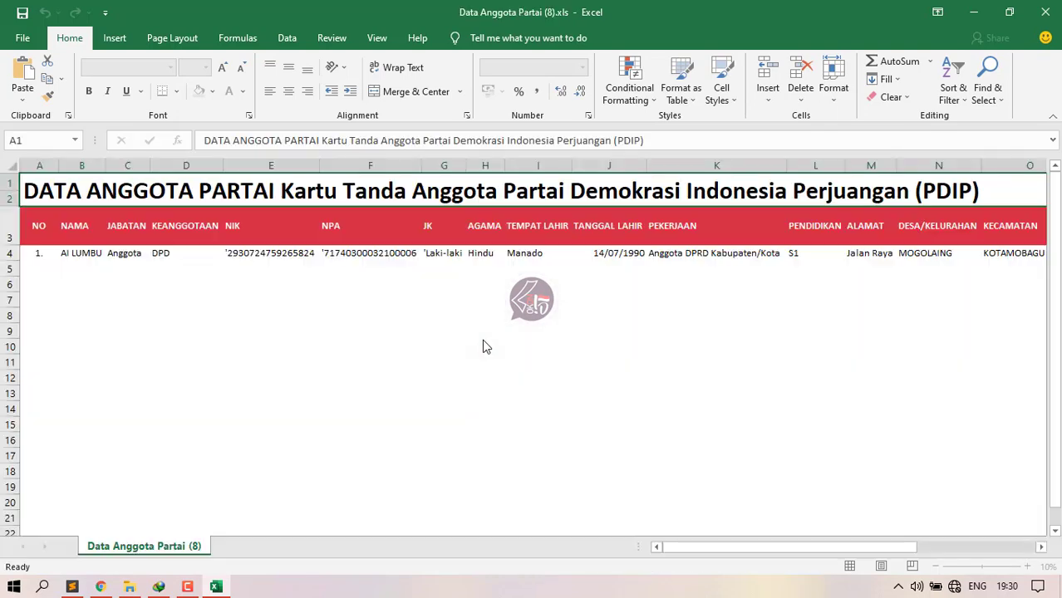
pyautogui.click(79, 255)
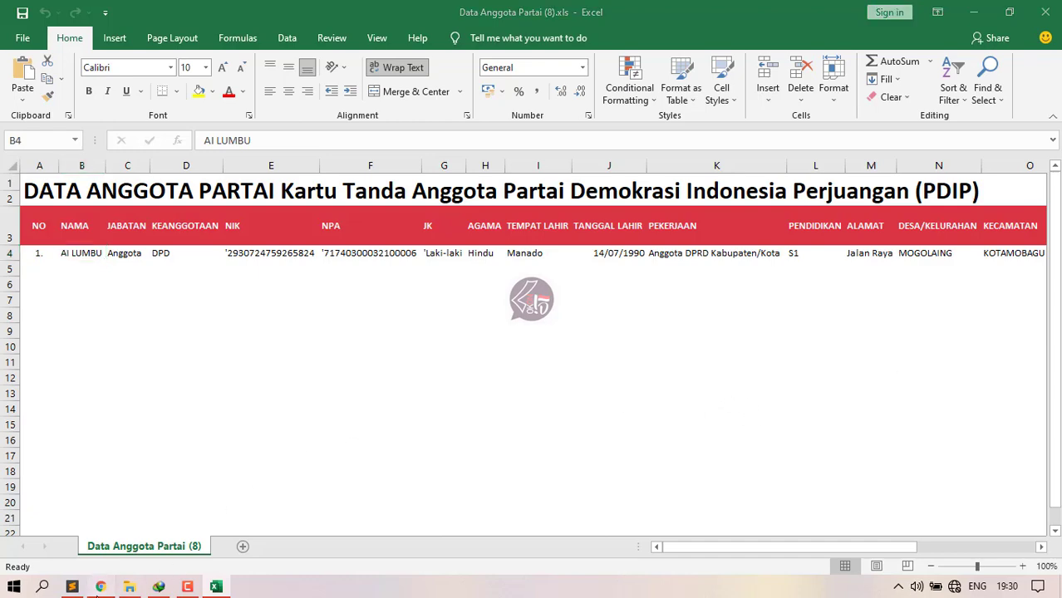
pyautogui.click(101, 586)
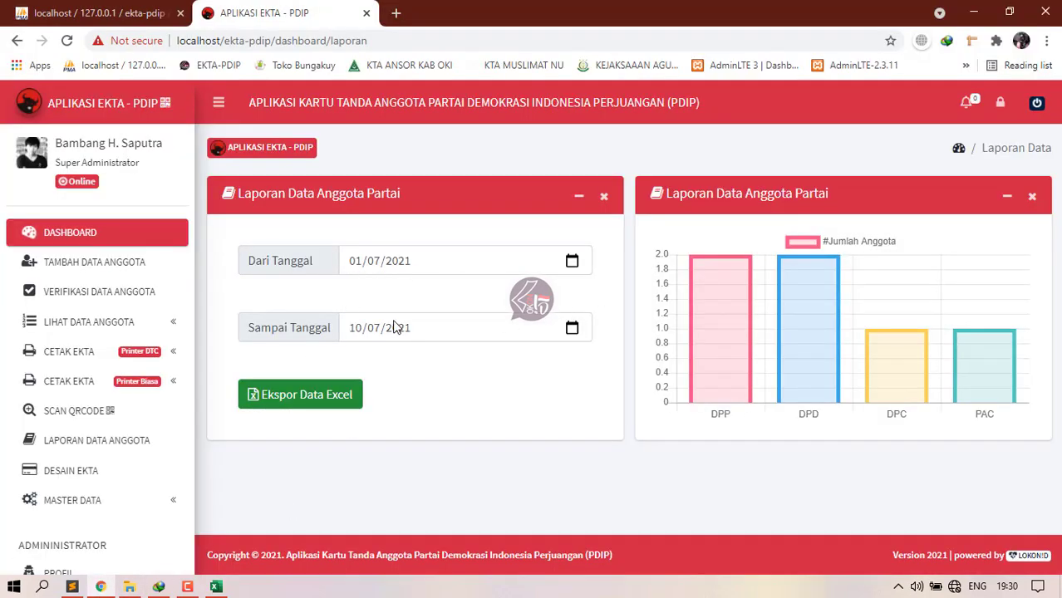
# Step: Move the report start date back to 01/06/2021
pyautogui.click(572, 261)
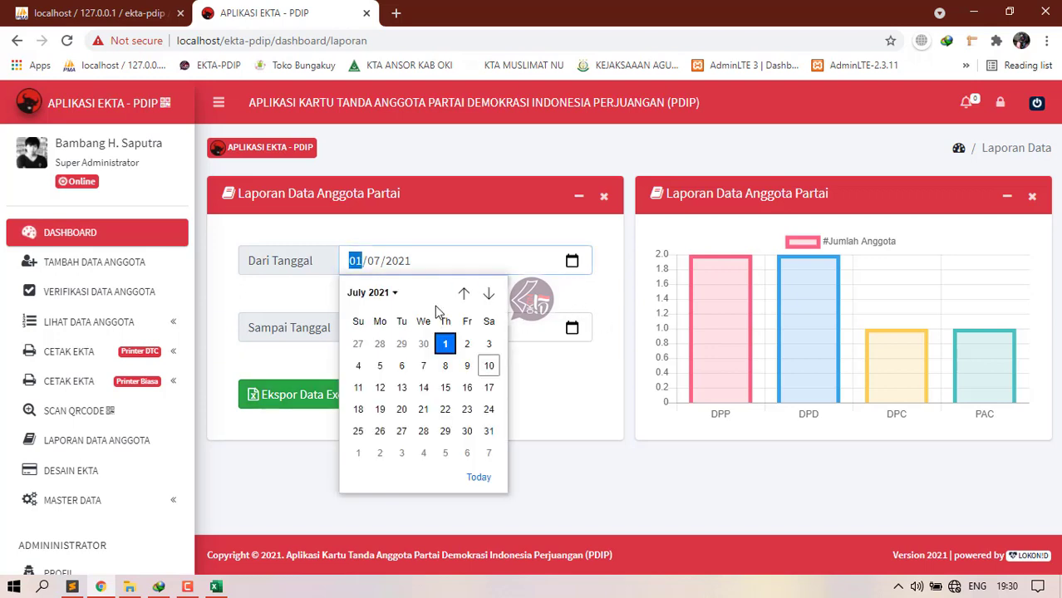
pyautogui.click(464, 295)
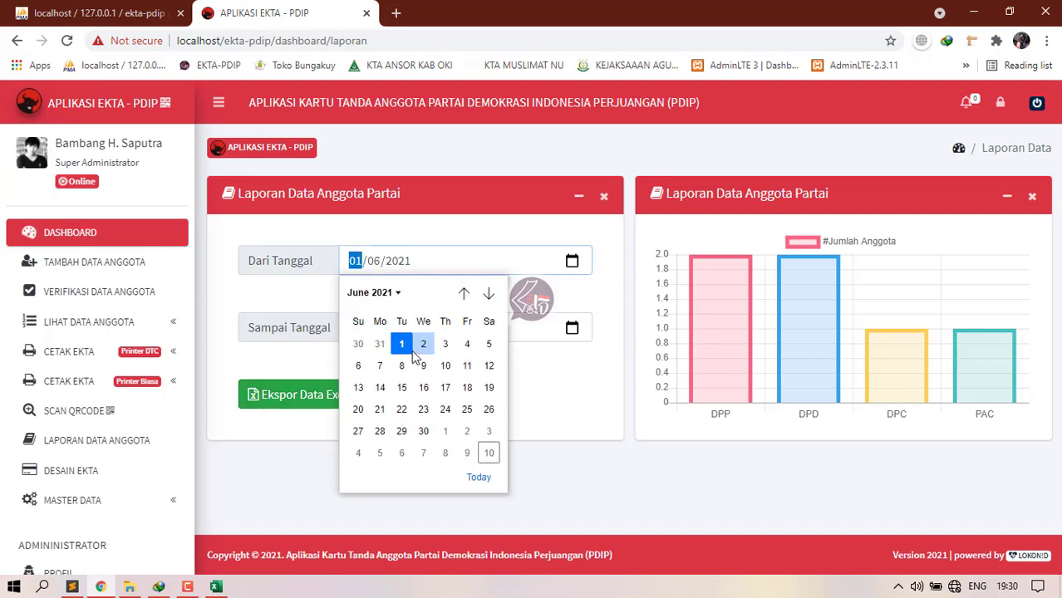
pyautogui.click(401, 344)
pyautogui.click(445, 226)
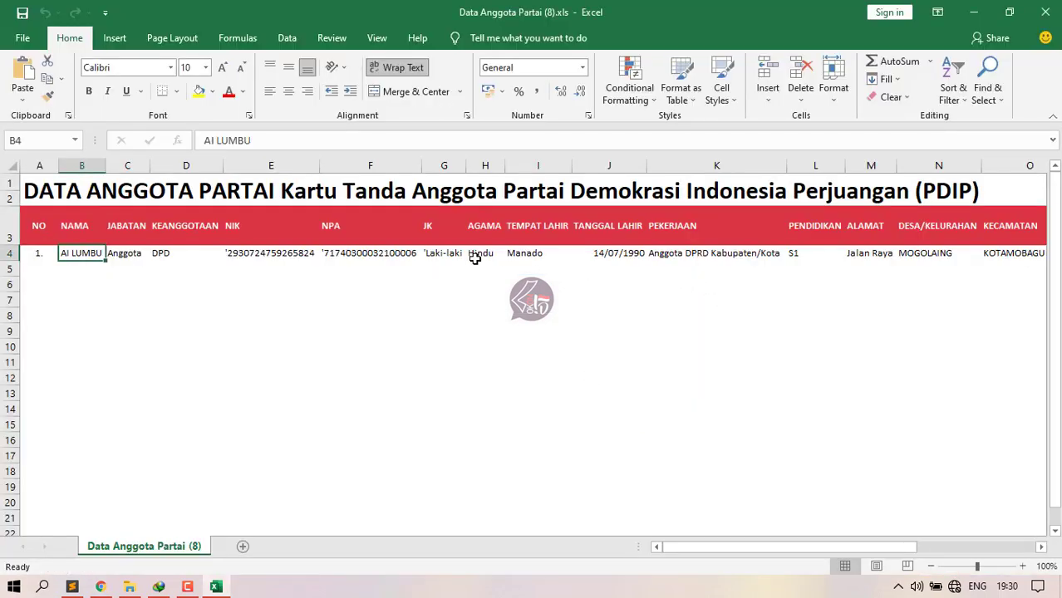
# Step: Export Data Anggota Partai (9).xls, review its six members in Excel, then close Excel
pyautogui.click(495, 337)
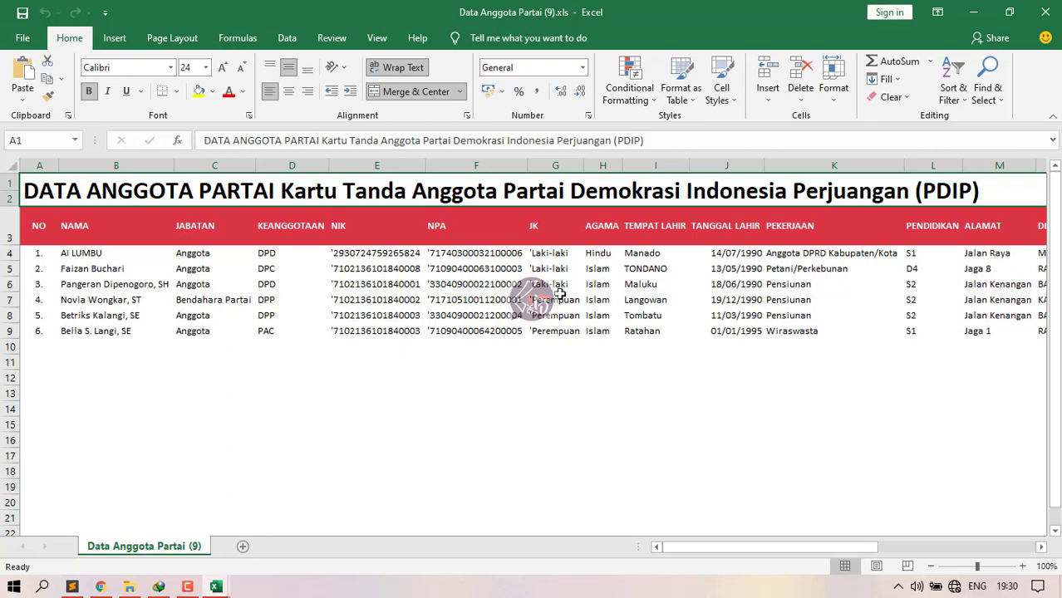
pyautogui.moveTo(690, 548); pyautogui.dragTo(810, 549)
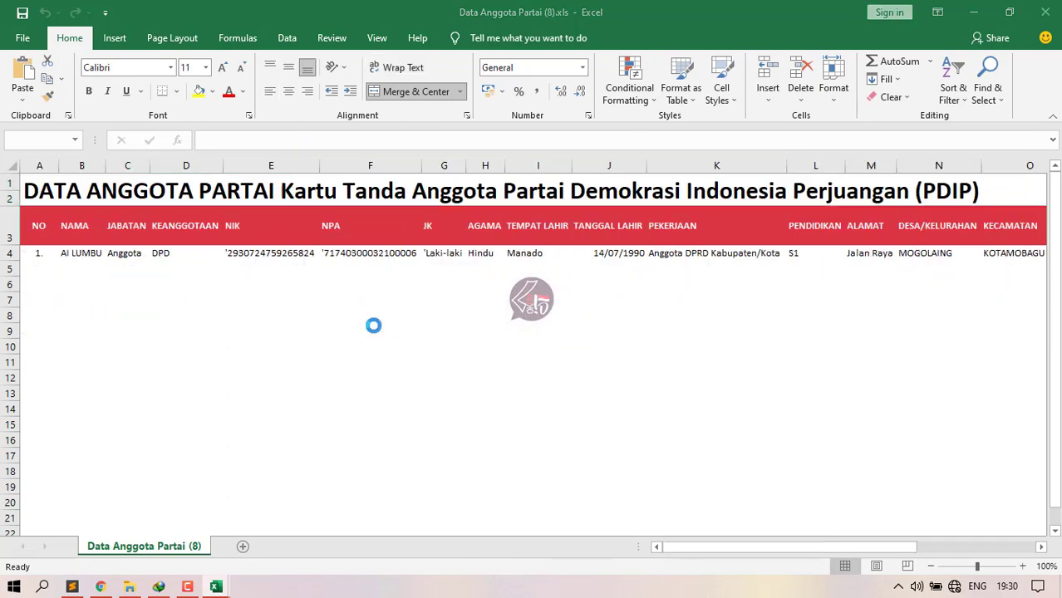
pyautogui.click(1045, 11)
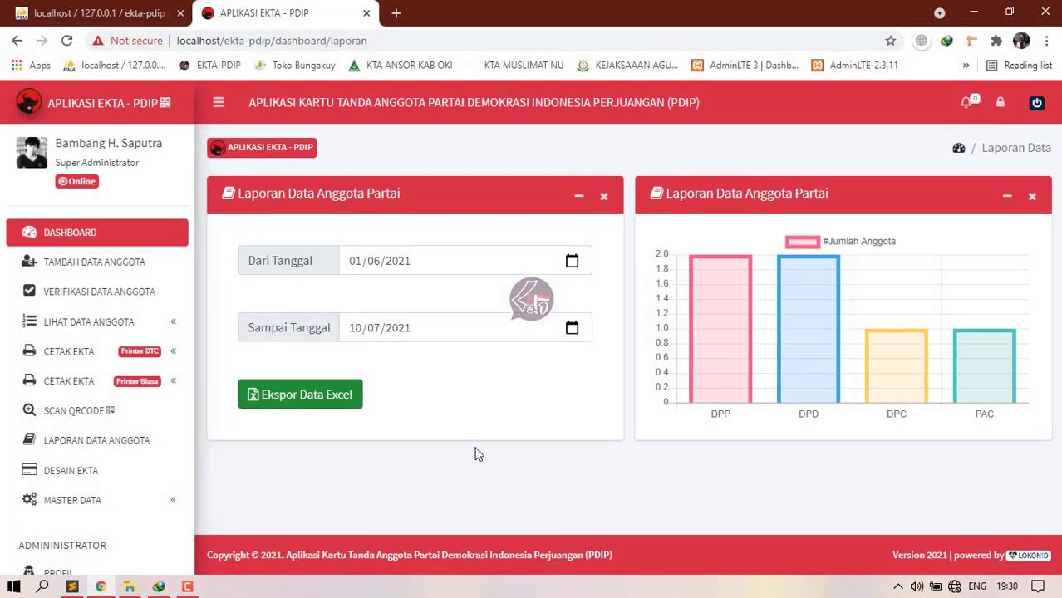
# Step: Open DESAIN EKTA and scroll through the three card blank designs
pyautogui.click(100, 470)
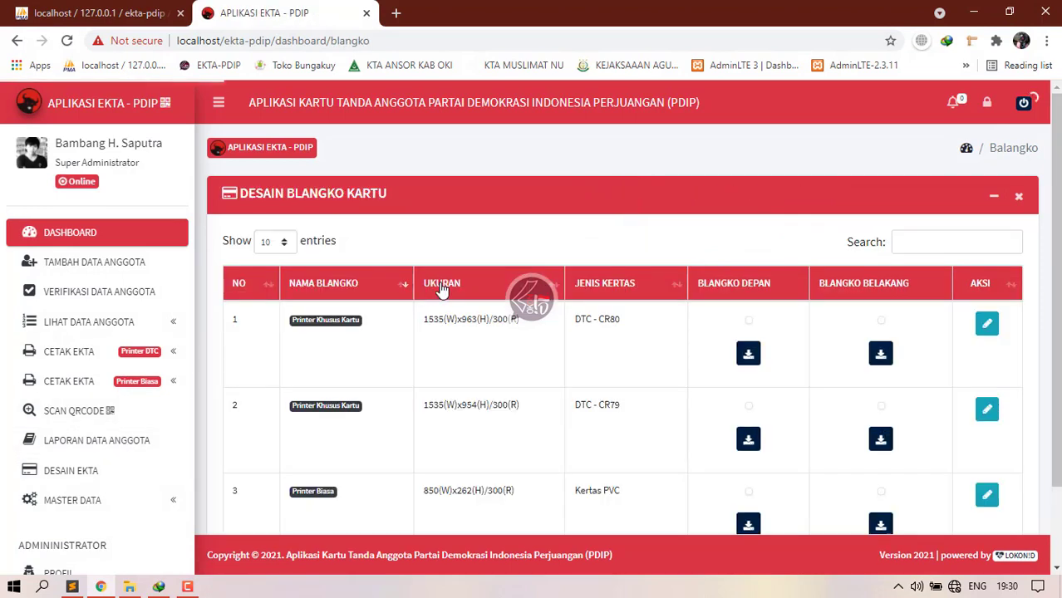
pyautogui.scroll(-5, 585, 356)
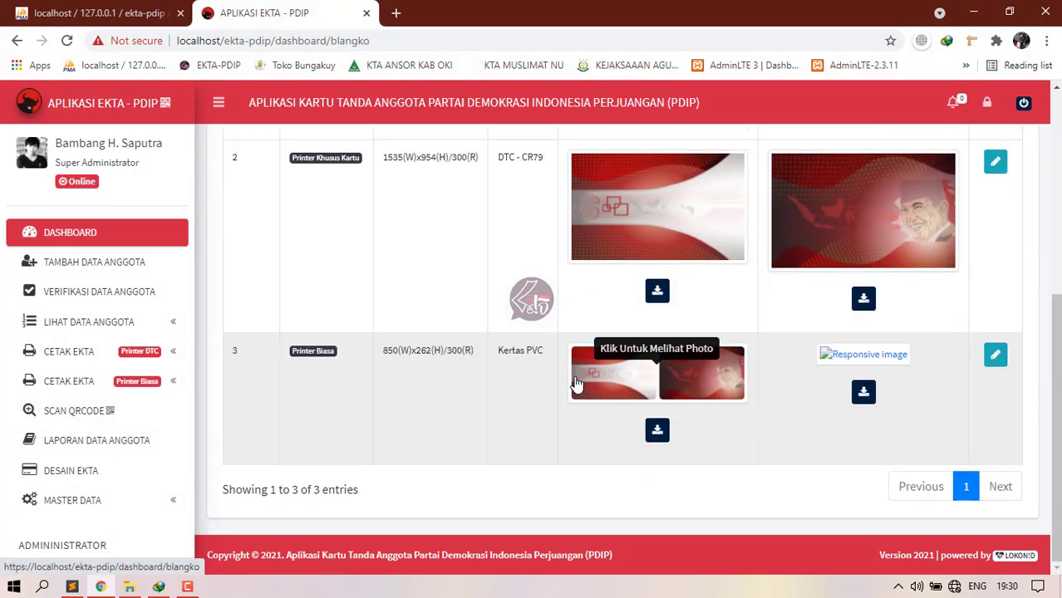
pyautogui.scroll(4, 640, 407)
pyautogui.scroll(2, 640, 407)
pyautogui.scroll(-3, 573, 436)
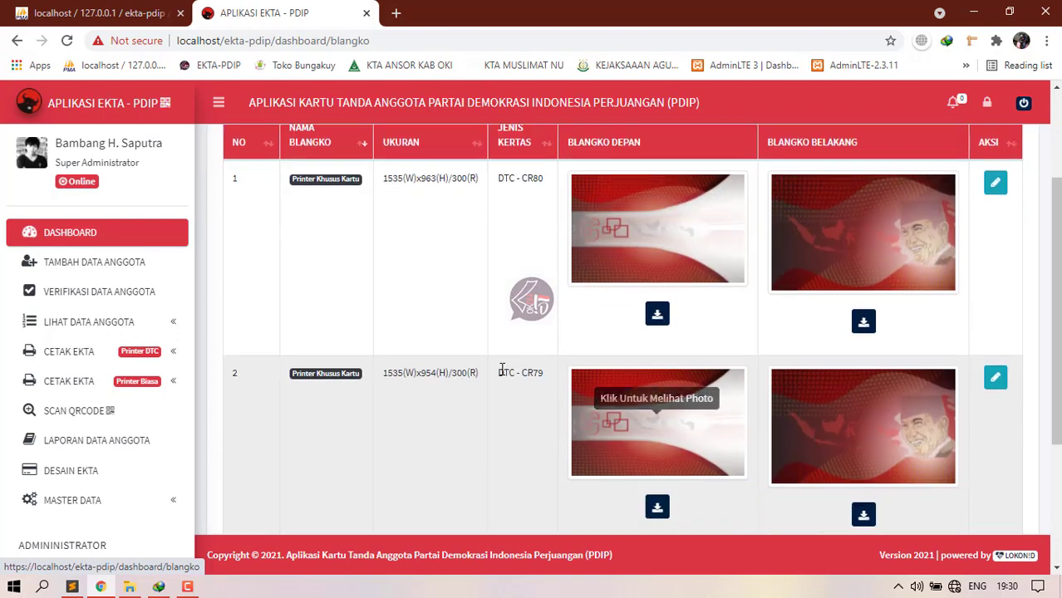
pyautogui.scroll(2, 611, 366)
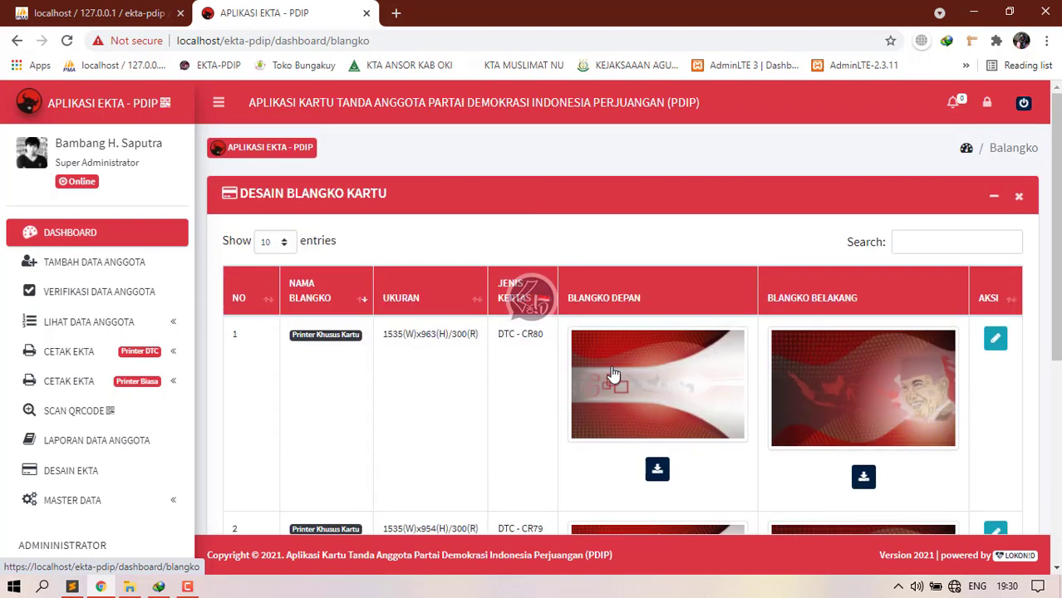
pyautogui.scroll(-1, 612, 378)
pyautogui.scroll(-4, 714, 378)
pyautogui.scroll(4, 671, 336)
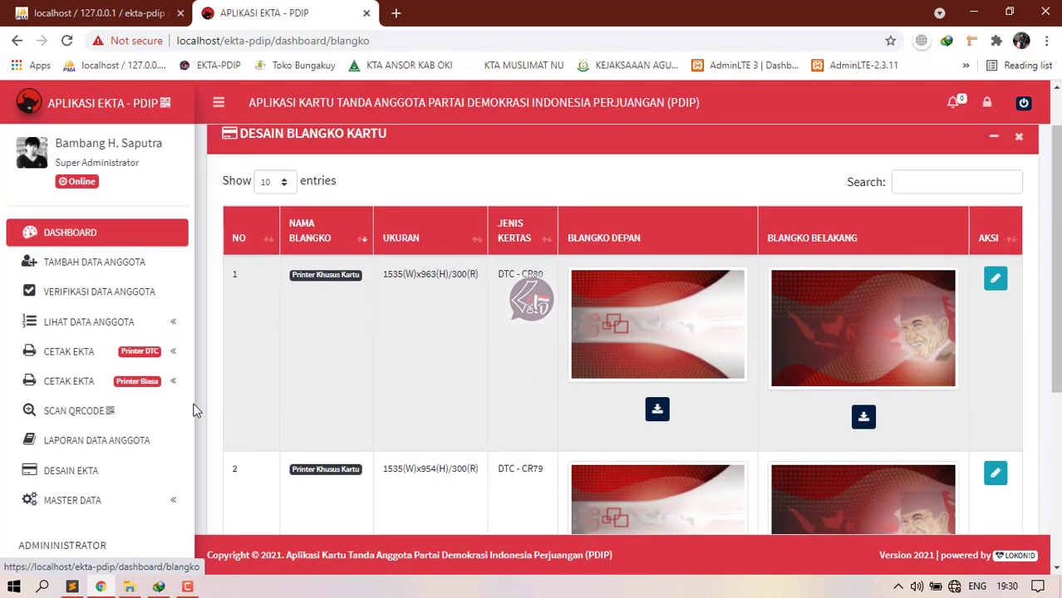
# Step: Open the Identitas Aplikasi form showing app title EKTA - PDIP and its logo
pyautogui.click(115, 499)
pyautogui.scroll(-2, 110, 432)
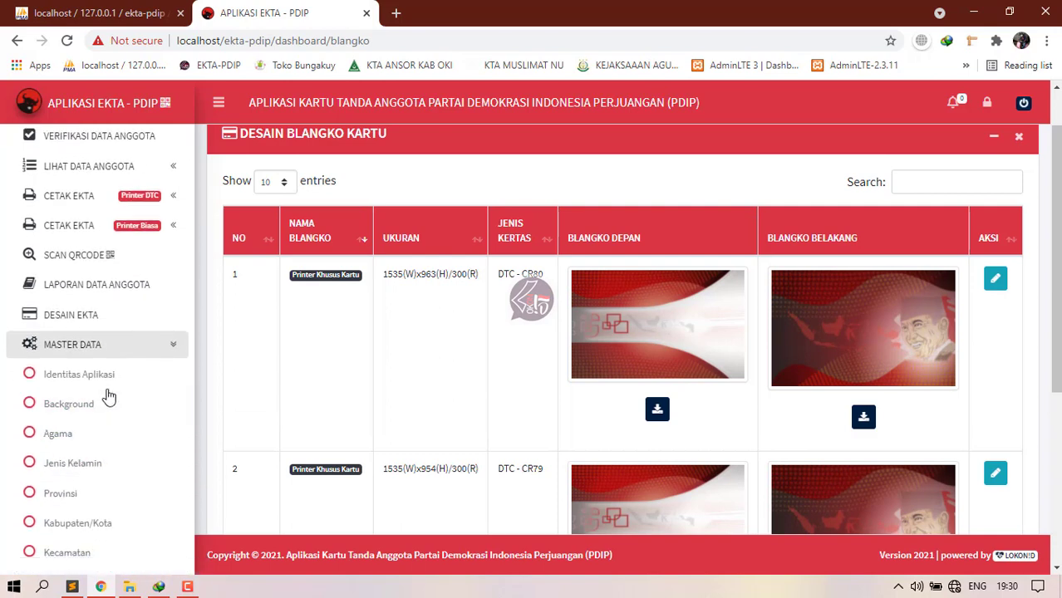
pyautogui.click(81, 375)
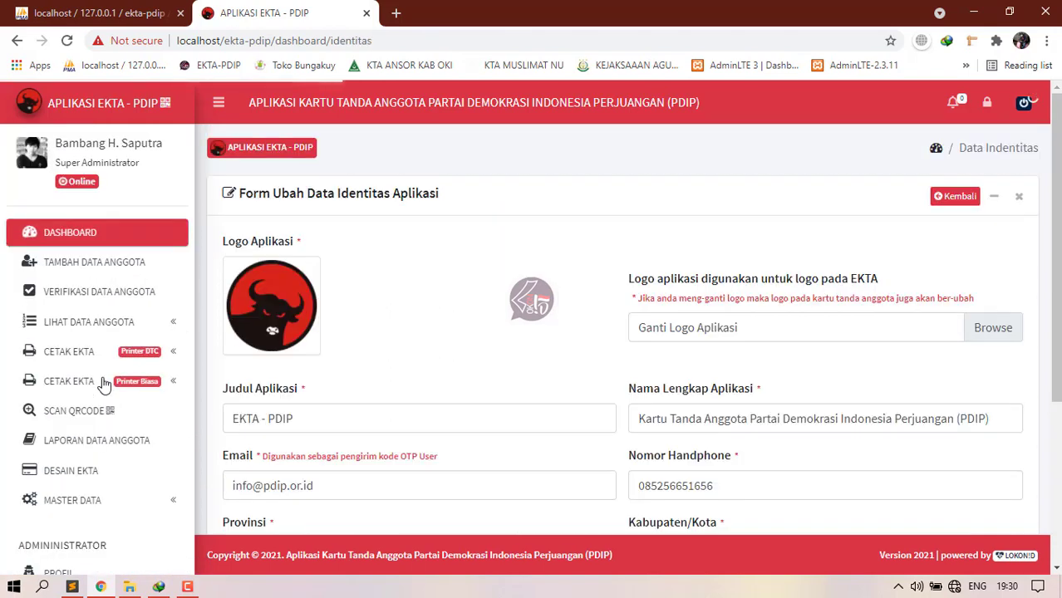
# Step: Look over the application identity form, then open the Background settings page
pyautogui.scroll(-3, 474, 416)
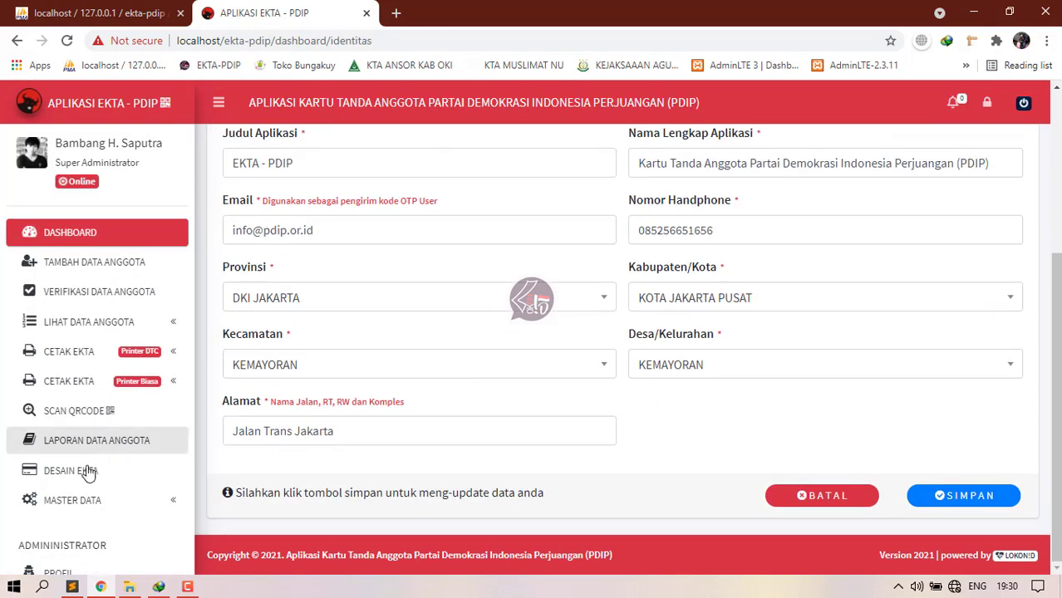
pyautogui.click(83, 501)
pyautogui.scroll(-3, 83, 415)
pyautogui.click(62, 330)
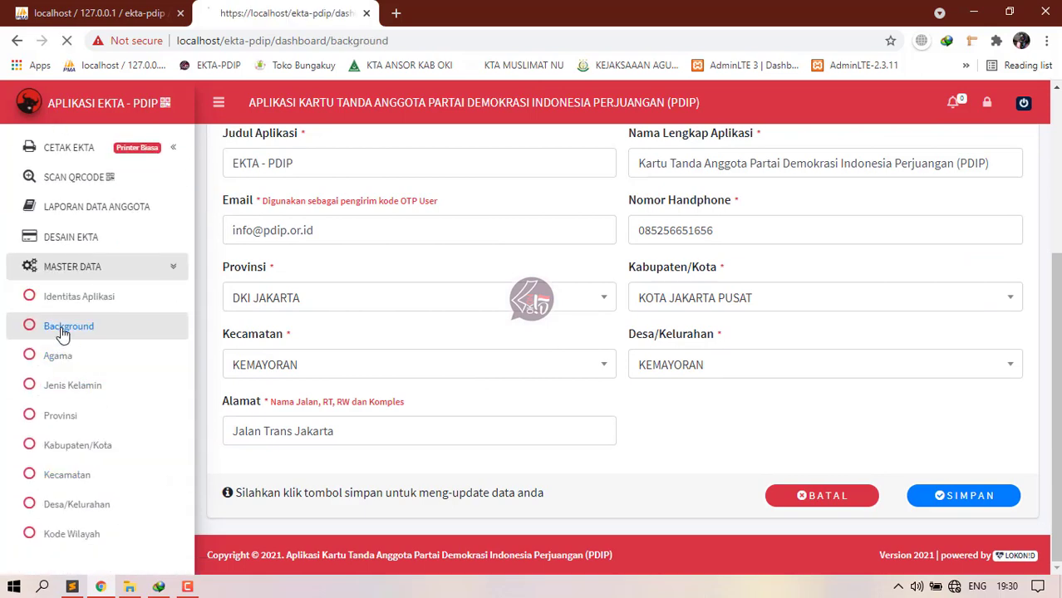
# Step: Open the Agama religion data table and scroll through it
pyautogui.scroll(-3, 509, 427)
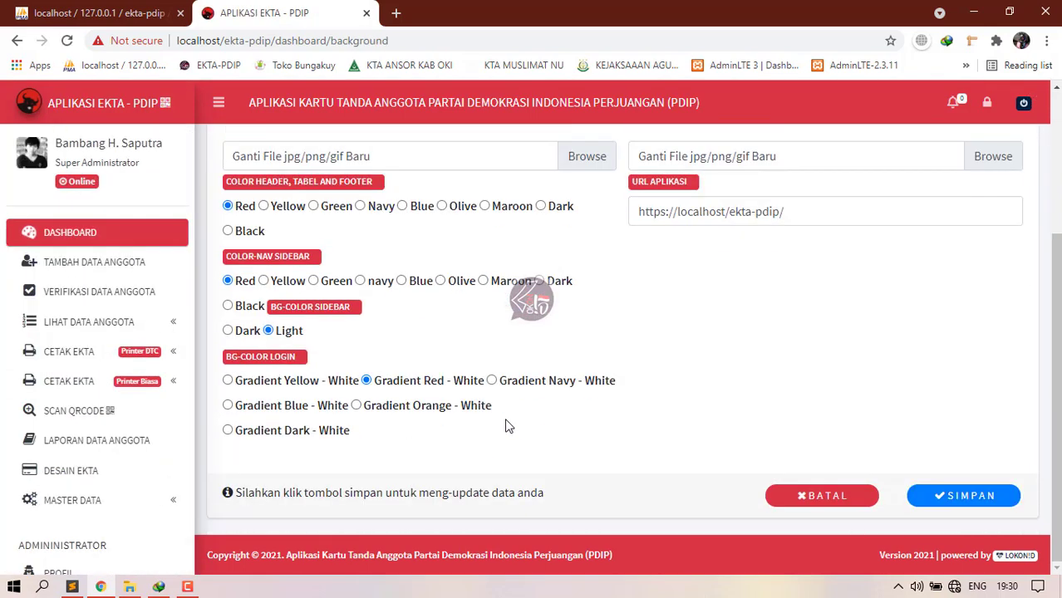
pyautogui.click(88, 499)
pyautogui.scroll(-3, 123, 481)
pyautogui.click(66, 357)
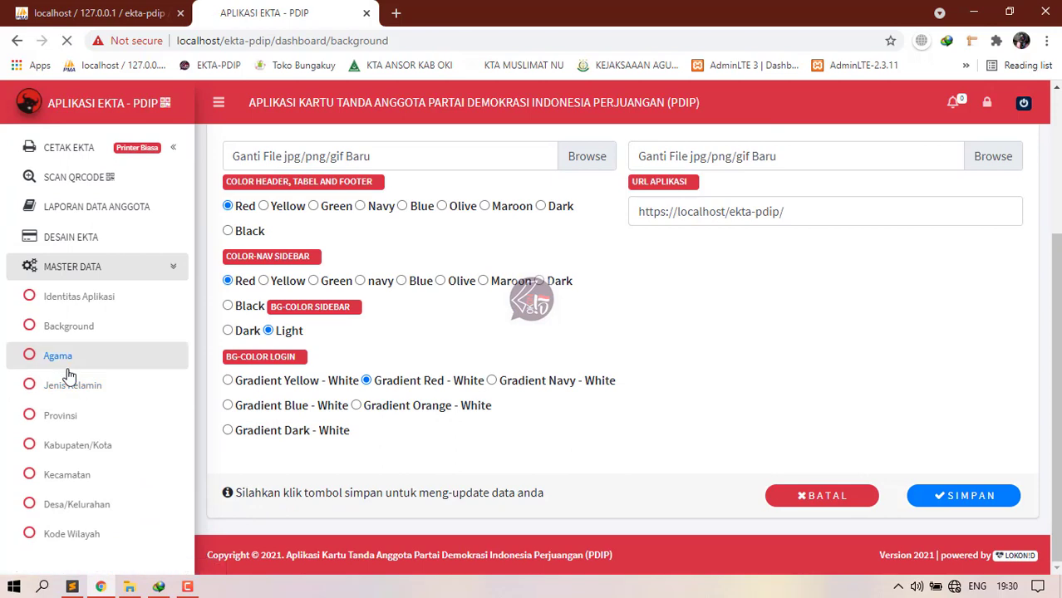
pyautogui.scroll(-3, 654, 458)
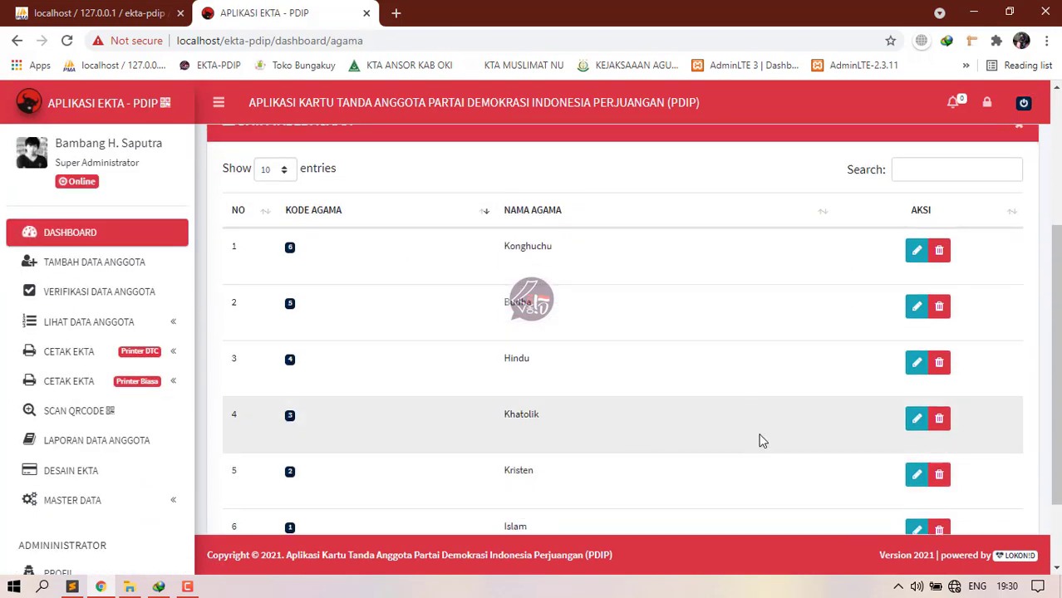
pyautogui.scroll(-2, 595, 211)
pyautogui.scroll(1, 239, 461)
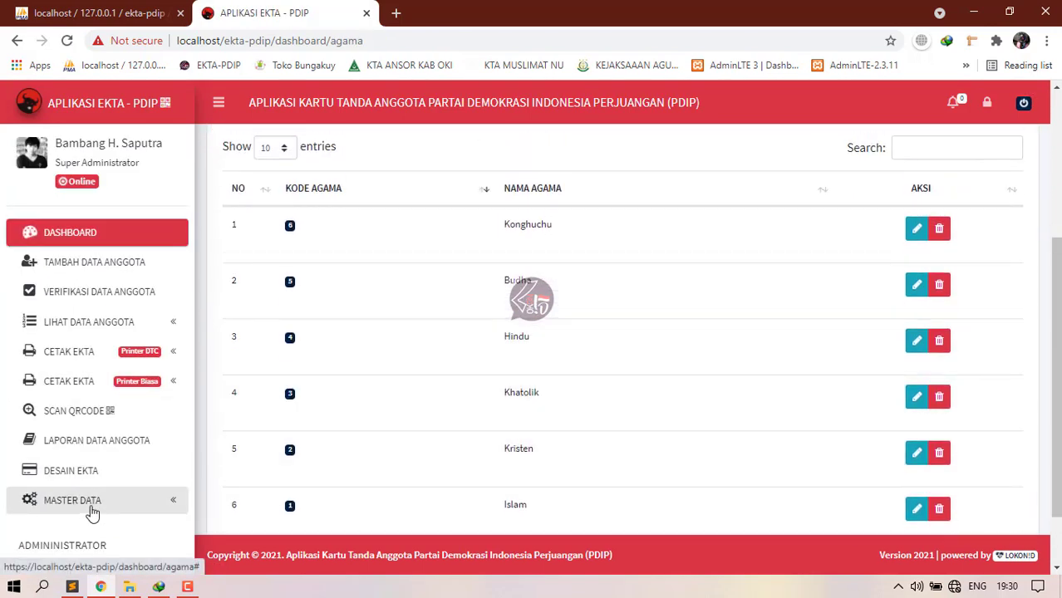
# Step: Open the Jenis Kelamin page listing Perempuan and Laki-laki
pyautogui.click(158, 500)
pyautogui.scroll(-4, 147, 453)
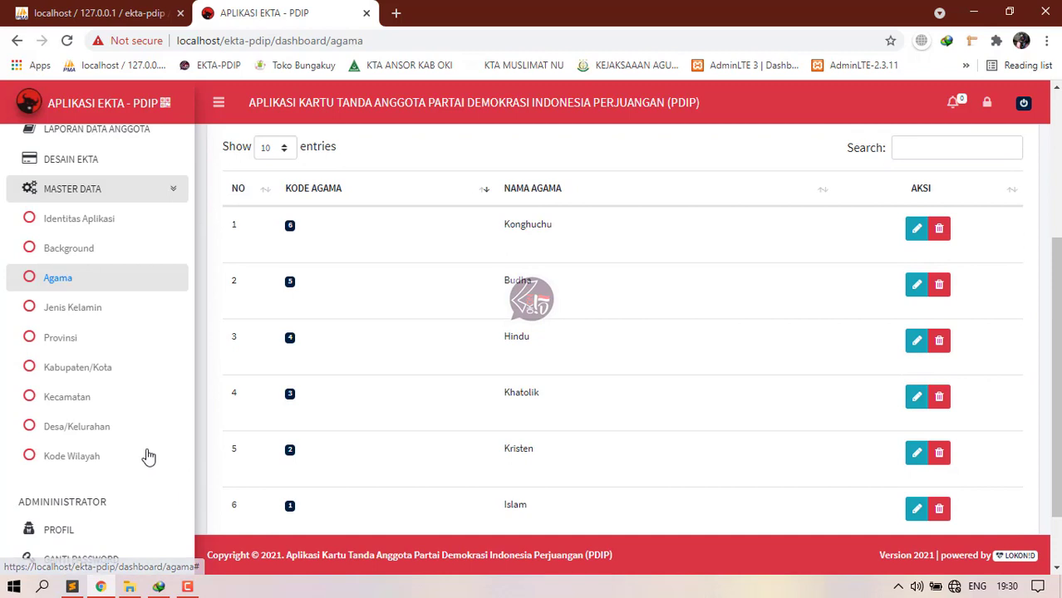
pyautogui.click(72, 320)
pyautogui.scroll(-1, 499, 345)
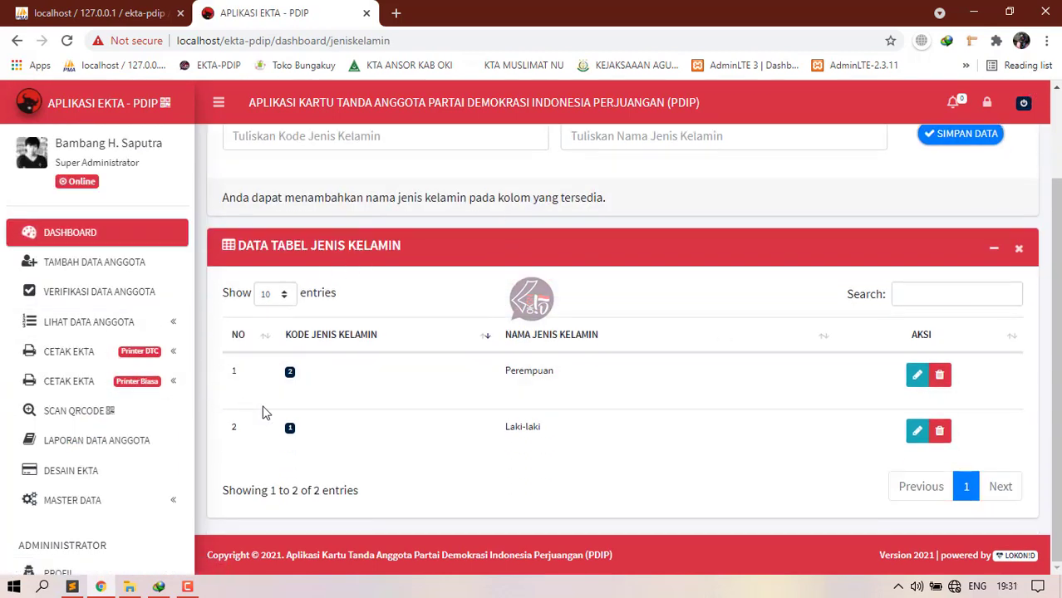
pyautogui.scroll(1, 476, 334)
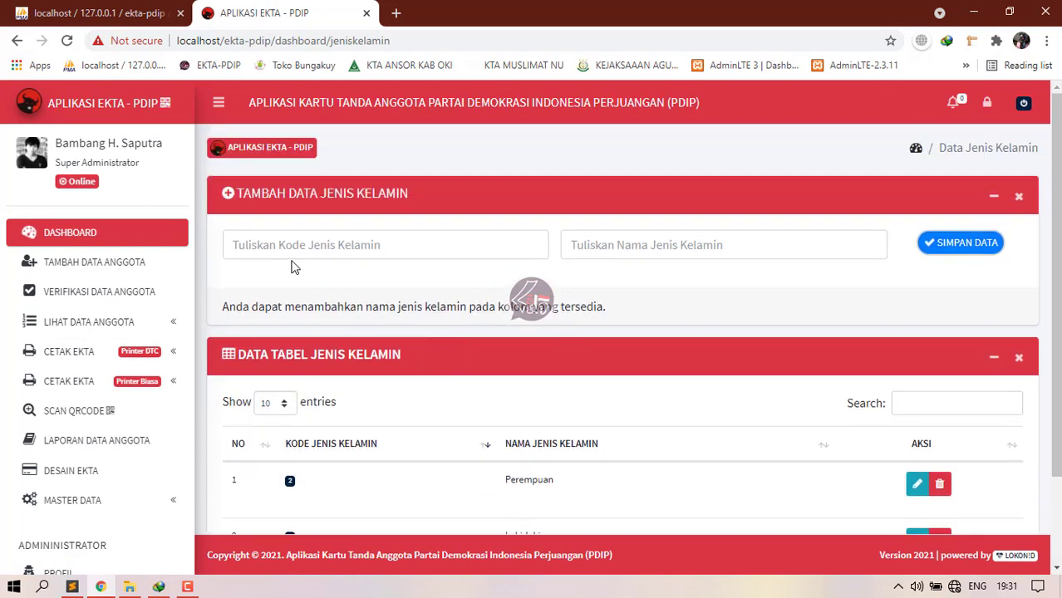
pyautogui.click(142, 501)
pyautogui.scroll(-4, 133, 473)
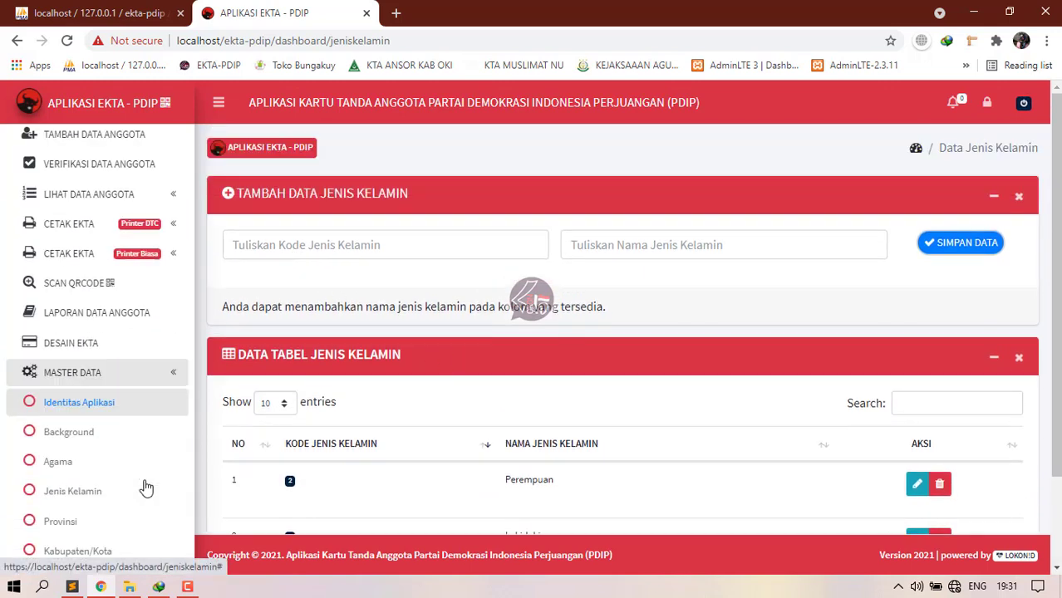
# Step: Open the Provinsi data table and scroll through the provinces
pyautogui.click(58, 339)
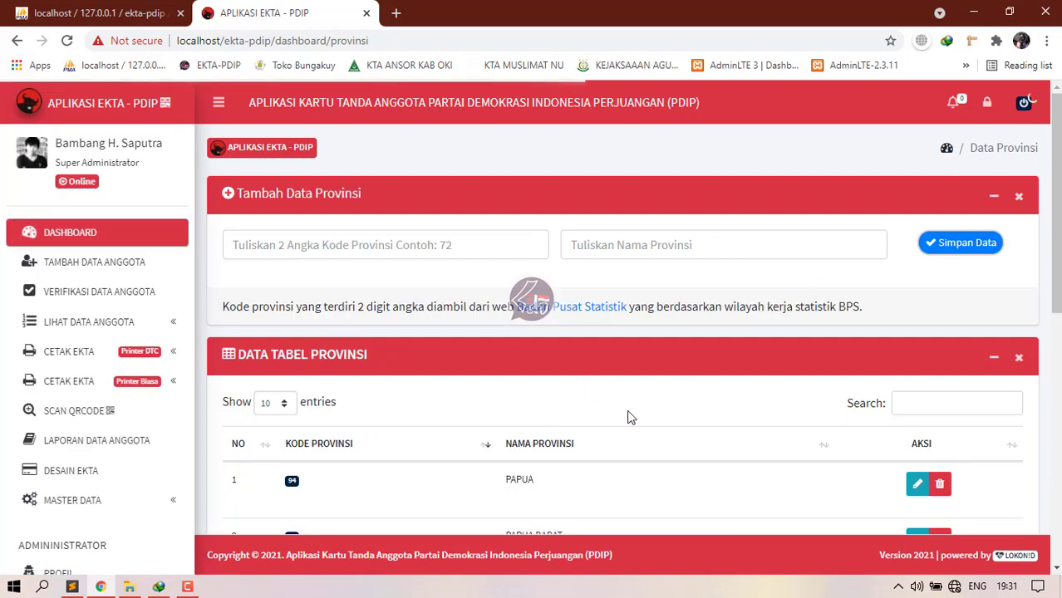
pyautogui.scroll(-4, 698, 399)
pyautogui.scroll(-3, 593, 407)
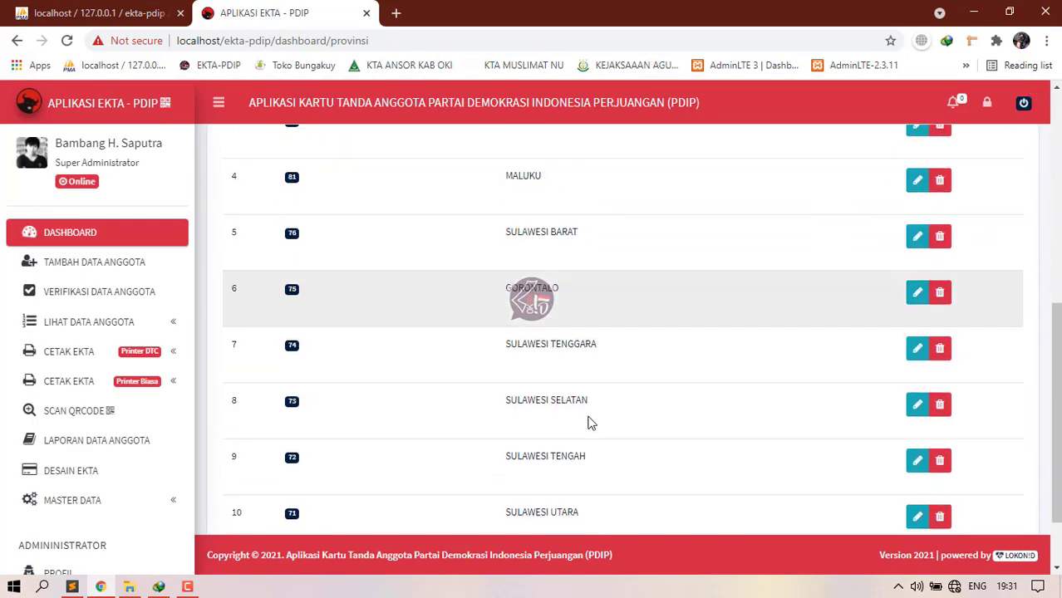
pyautogui.scroll(-2, 100, 432)
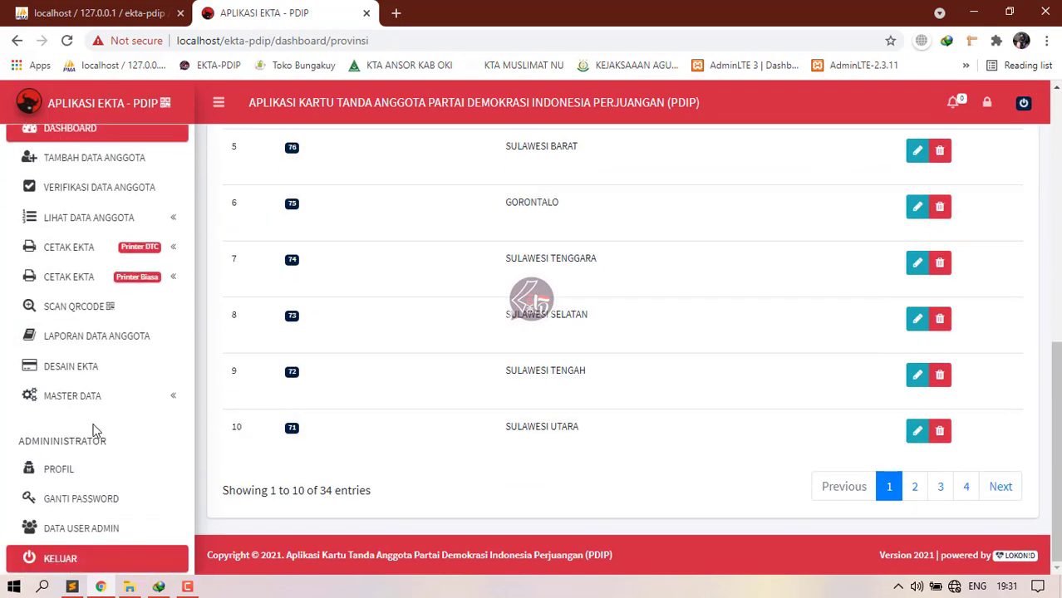
# Step: Try the Kode Wilayah region-code lookup and close its unreachable sig-dev.bps.go.id tab
pyautogui.click(78, 380)
pyautogui.click(68, 387)
pyautogui.scroll(-3, 113, 410)
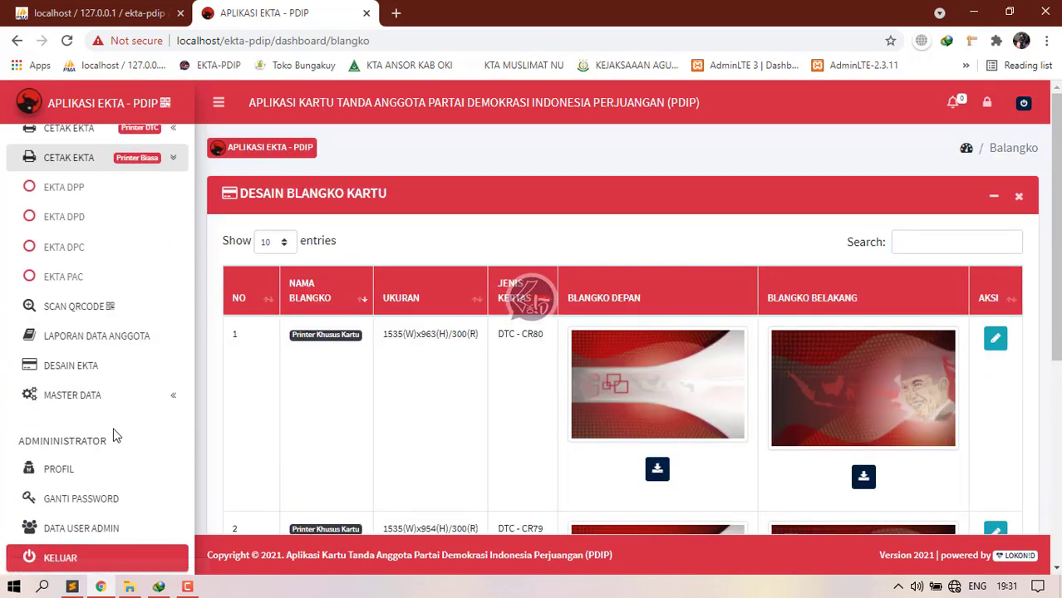
pyautogui.click(102, 399)
pyautogui.scroll(-3, 114, 420)
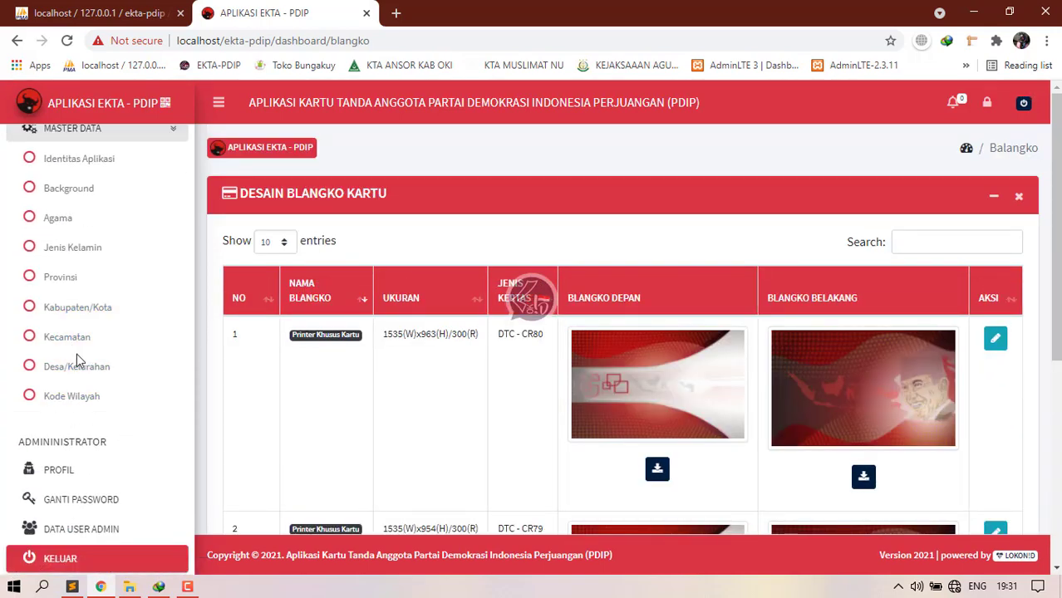
pyautogui.click(72, 396)
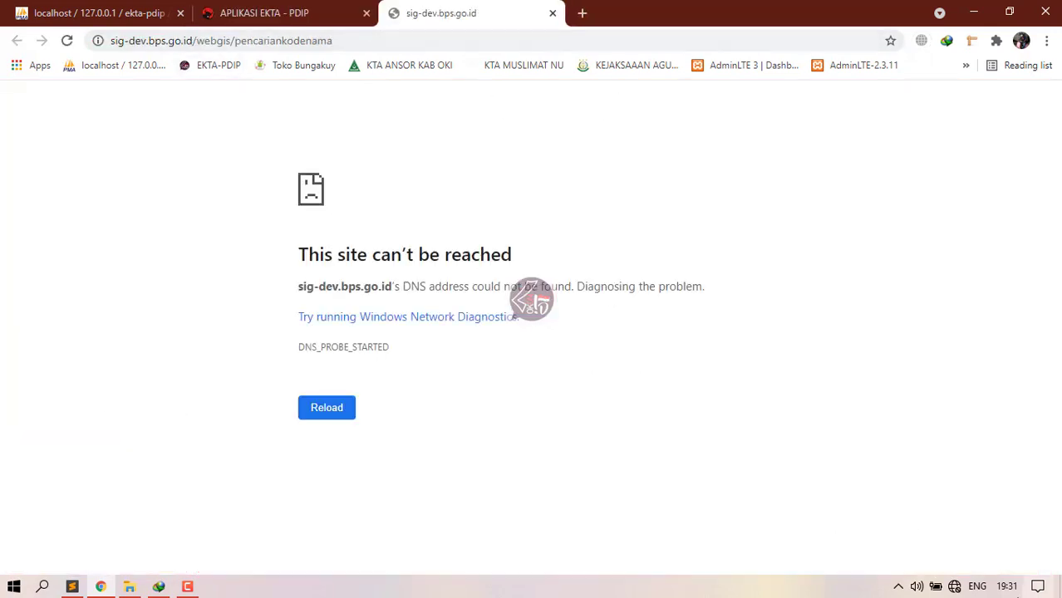
pyautogui.click(552, 14)
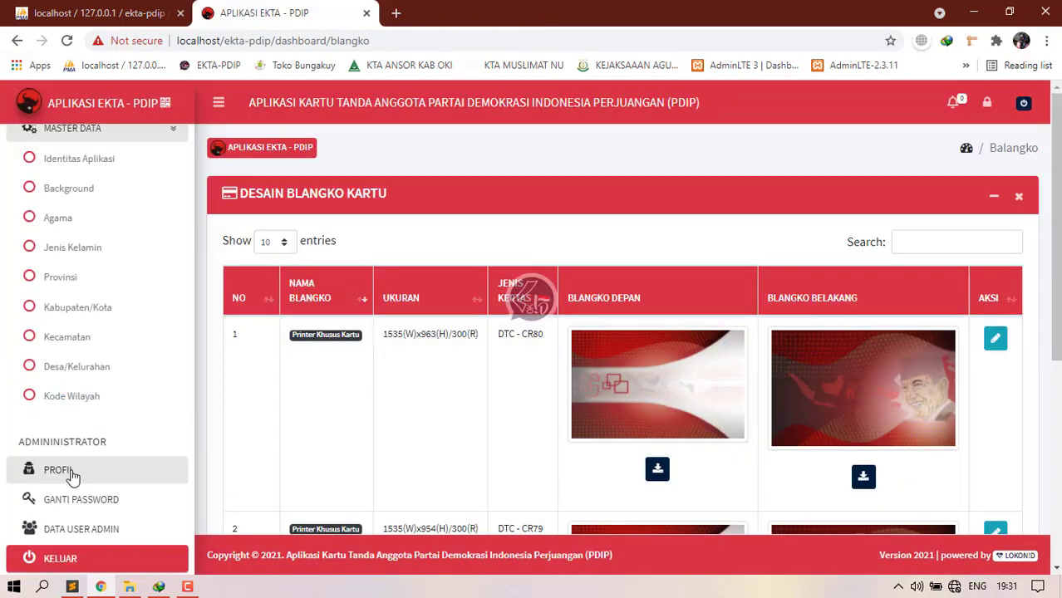
# Step: View the admin profile and password form without saving, then open DATA USER ADMIN
pyautogui.click(59, 470)
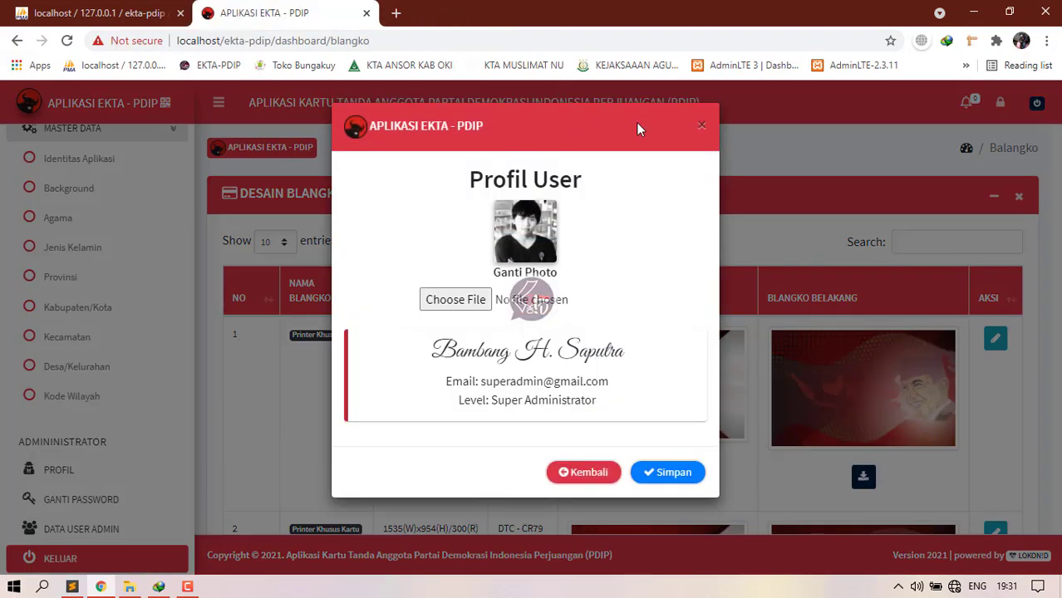
pyautogui.click(702, 126)
pyautogui.click(146, 500)
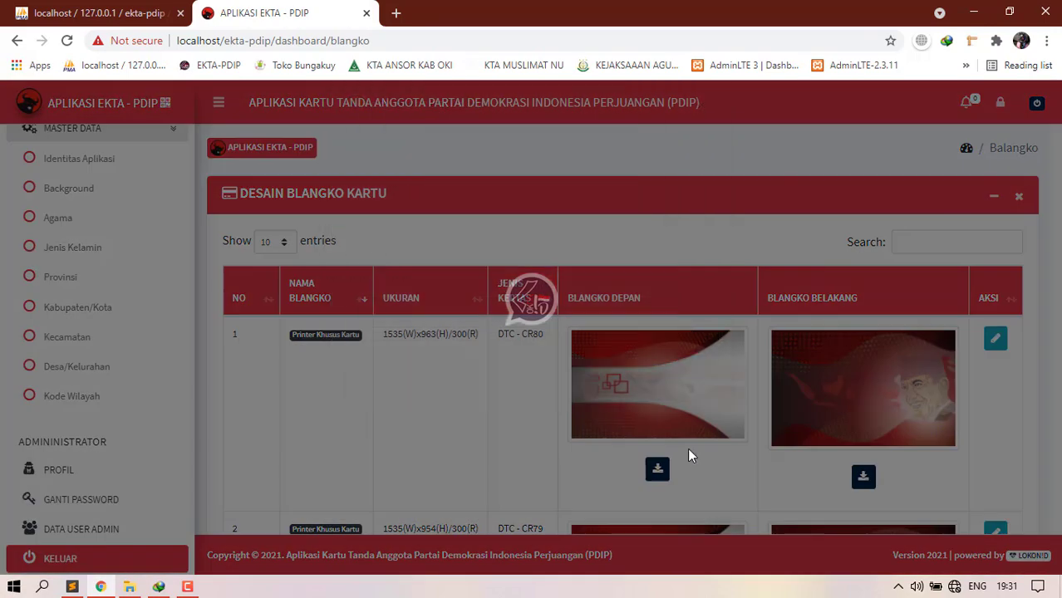
pyautogui.click(452, 335)
pyautogui.click(702, 126)
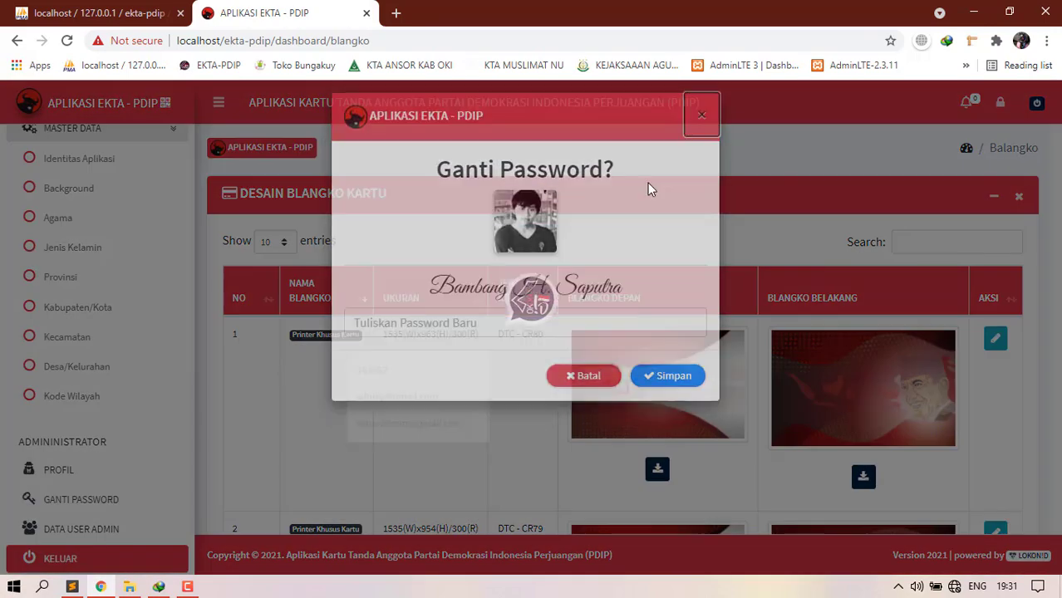
pyautogui.click(120, 530)
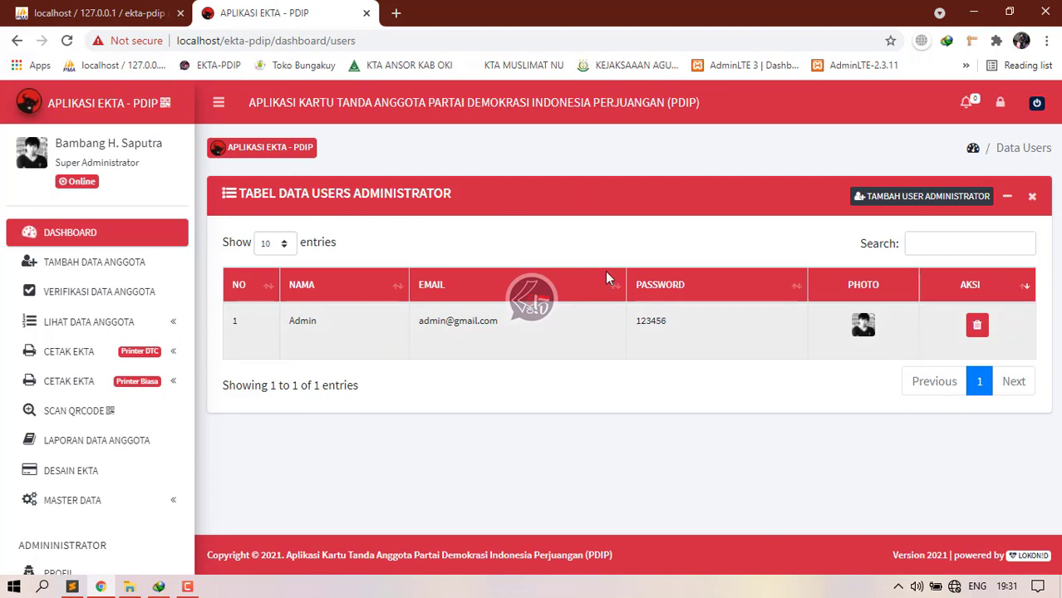
# Step: Collapse the sidebar to icons and restore full labels, twice
pyautogui.scroll(-2, 50, 382)
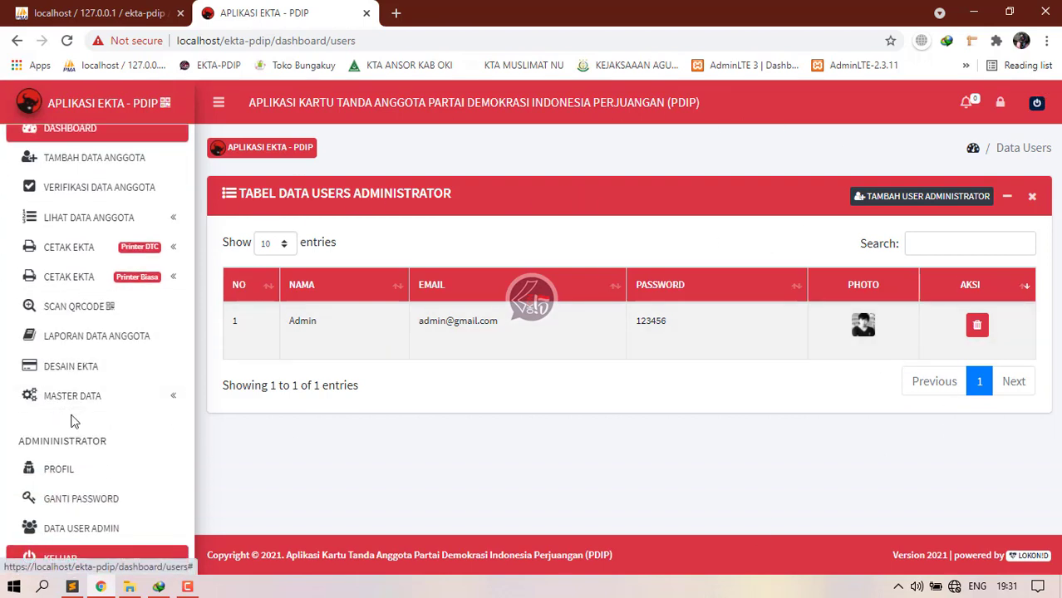
pyautogui.scroll(2, 100, 416)
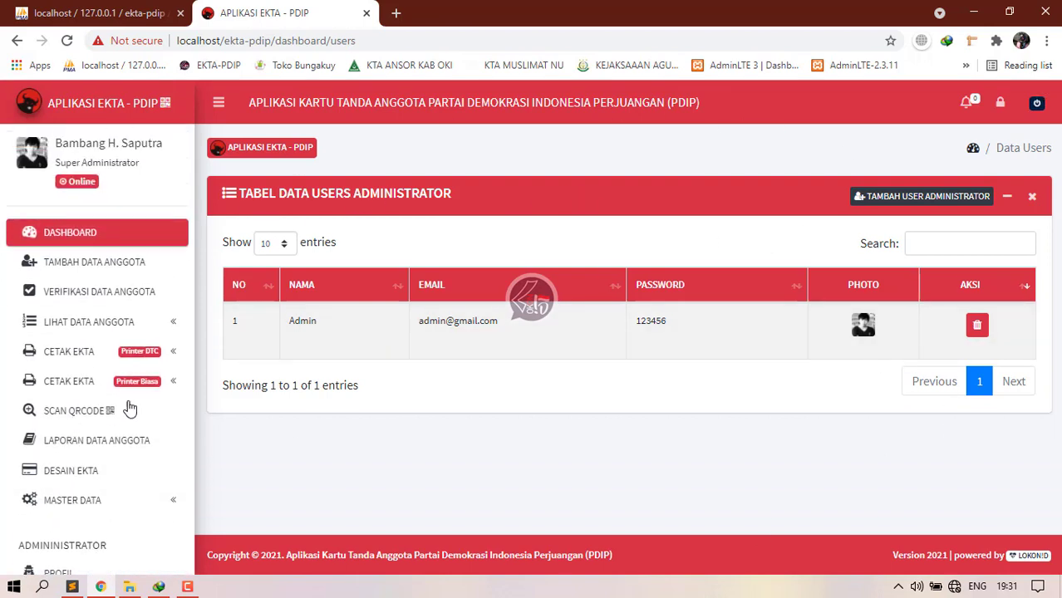
pyautogui.click(220, 104)
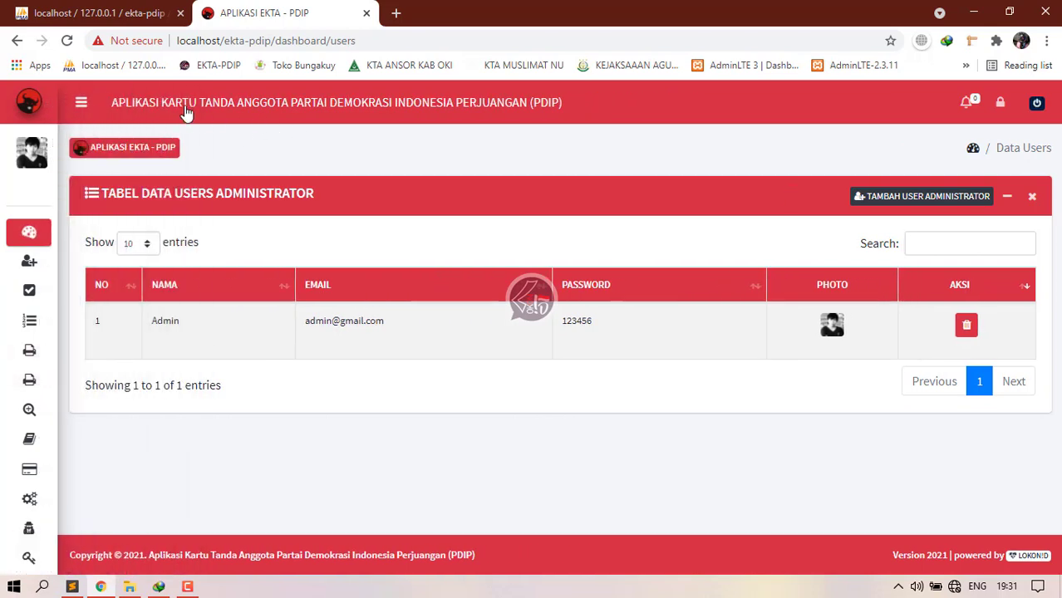
pyautogui.click(81, 102)
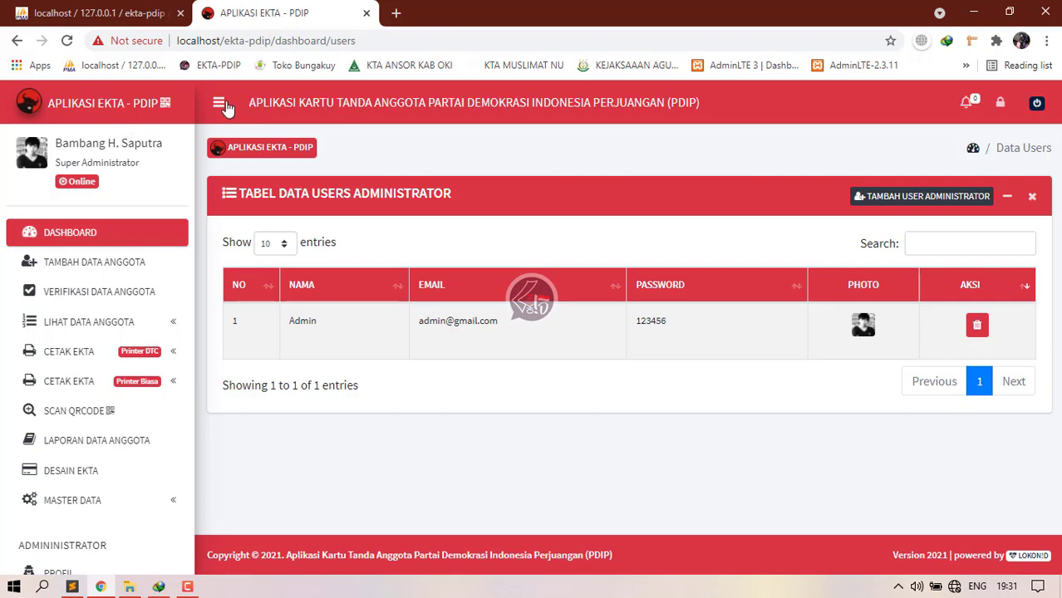
pyautogui.click(220, 104)
pyautogui.click(84, 104)
# Step: Toggle the sidebar once more and expand LIHAT DATA ANGGOTA's DPP/DPD/DPC/PAC sub-list
pyautogui.scroll(-2, 119, 351)
pyautogui.scroll(2, 143, 360)
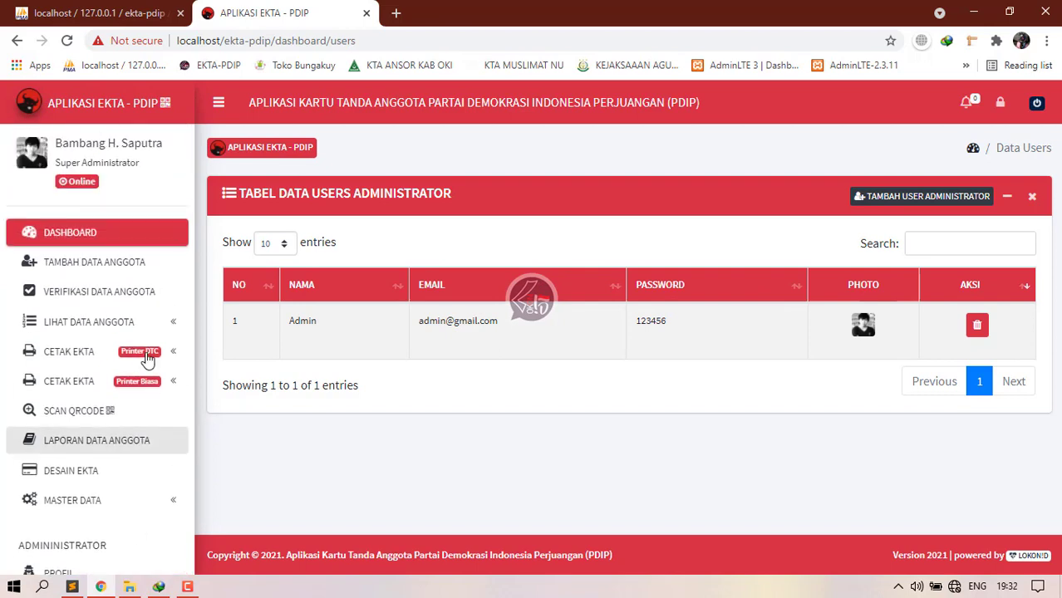
pyautogui.scroll(-2, 166, 390)
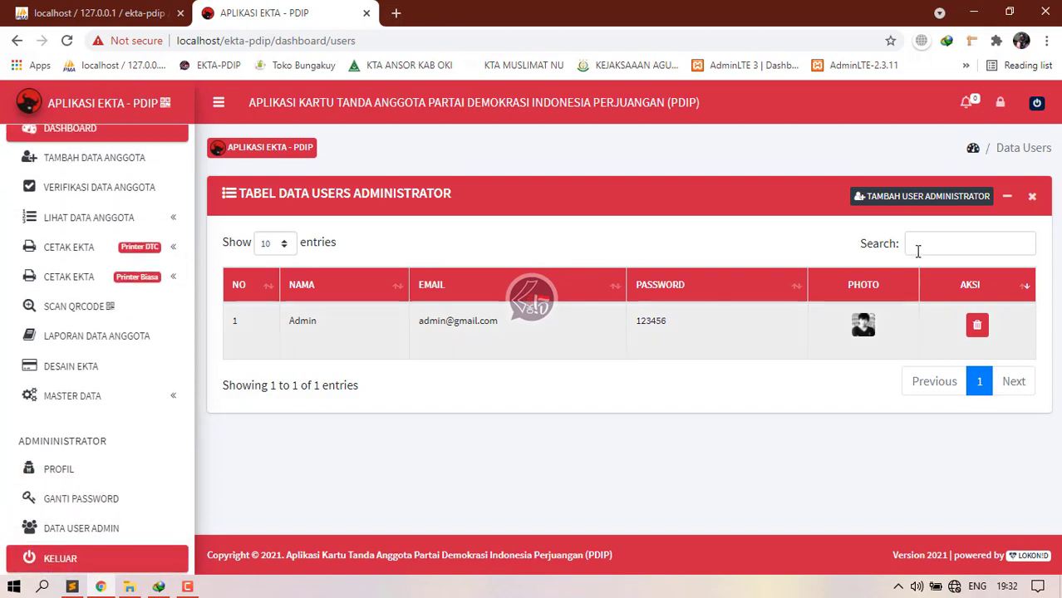
pyautogui.scroll(2, 91, 266)
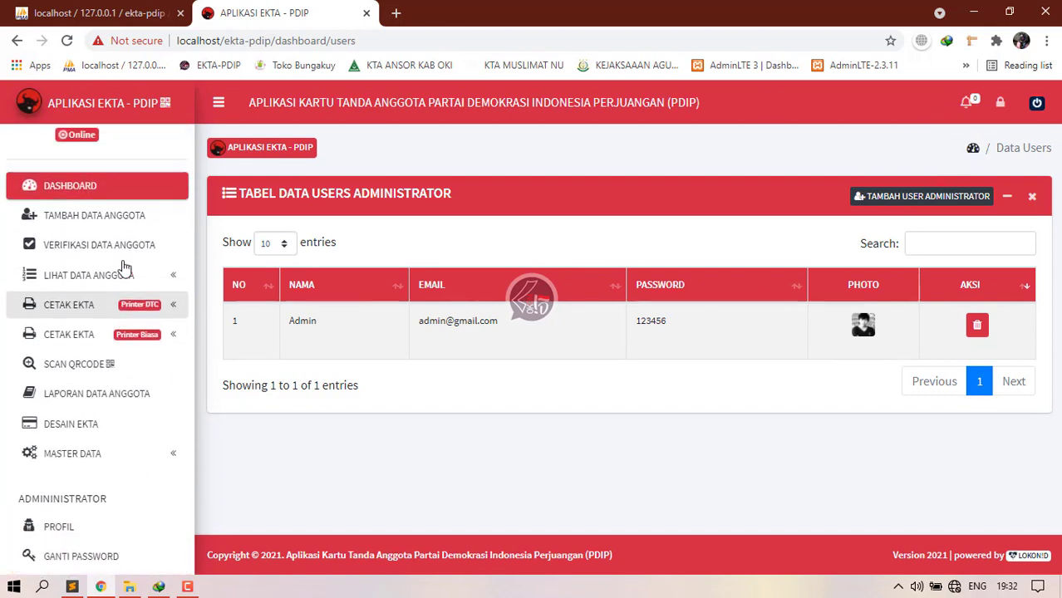
pyautogui.click(219, 102)
pyautogui.click(92, 109)
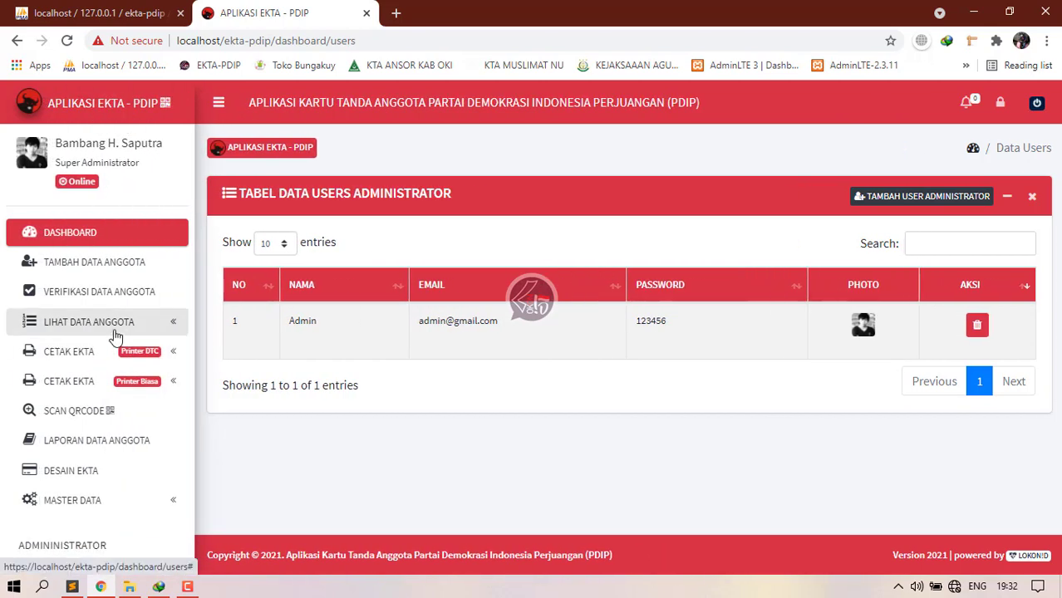
pyautogui.scroll(-2, 108, 345)
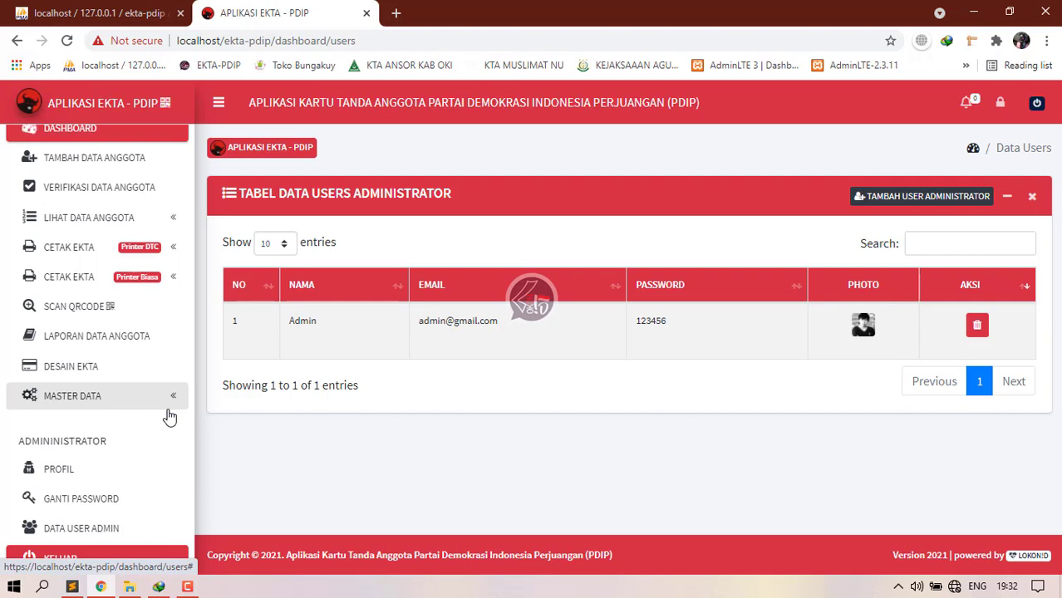
pyautogui.scroll(3, 169, 417)
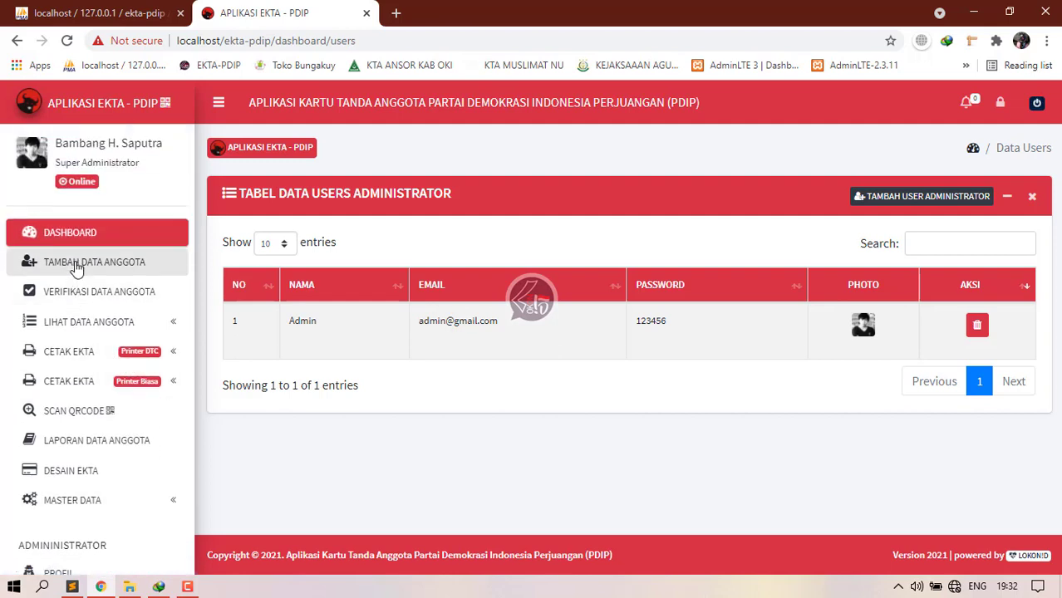
pyautogui.click(126, 321)
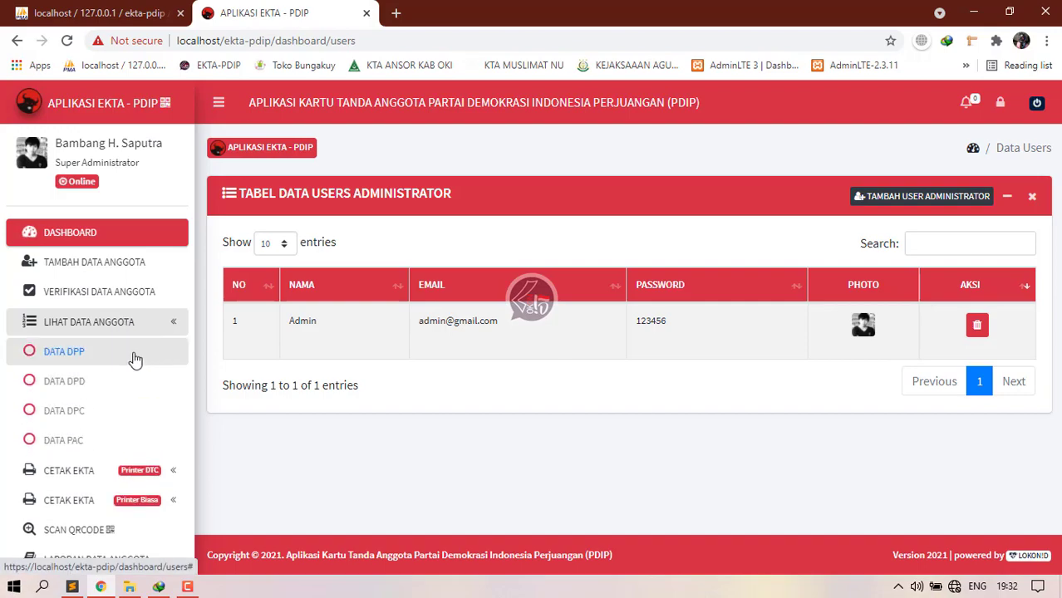
# Step: Open DATA DPD and inspect the first member's detail view, then close it
pyautogui.click(77, 391)
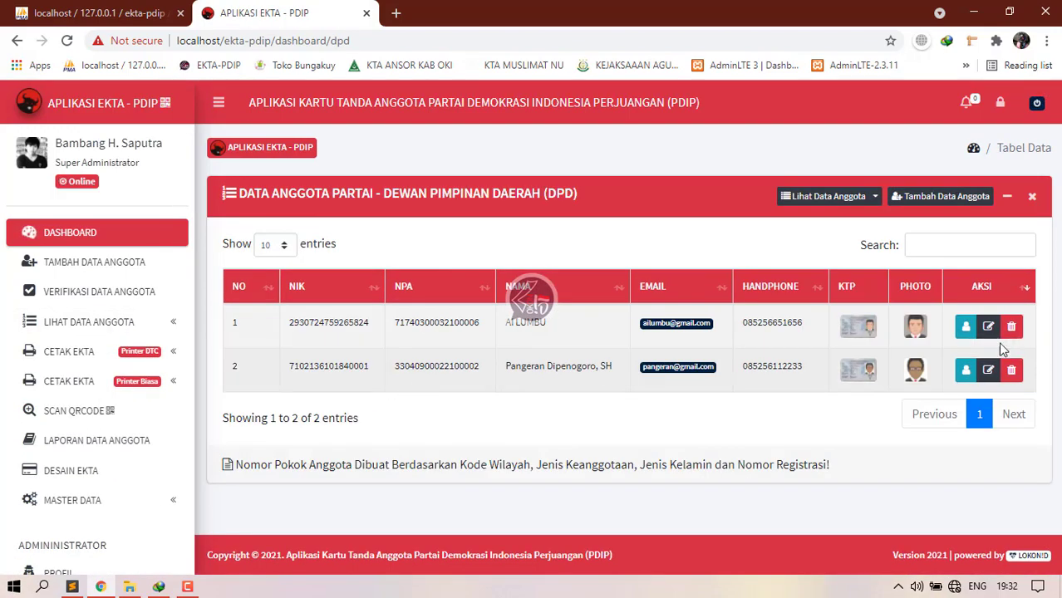
pyautogui.click(966, 328)
pyautogui.scroll(-4, 565, 411)
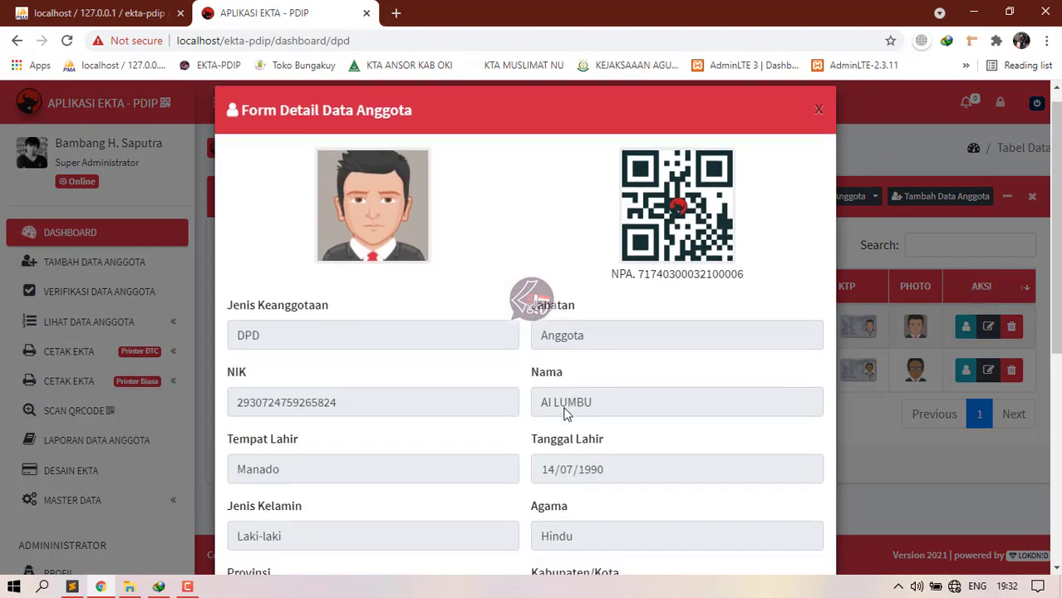
pyautogui.scroll(-2, 498, 449)
pyautogui.moveTo(346, 463); pyautogui.dragTo(247, 463)
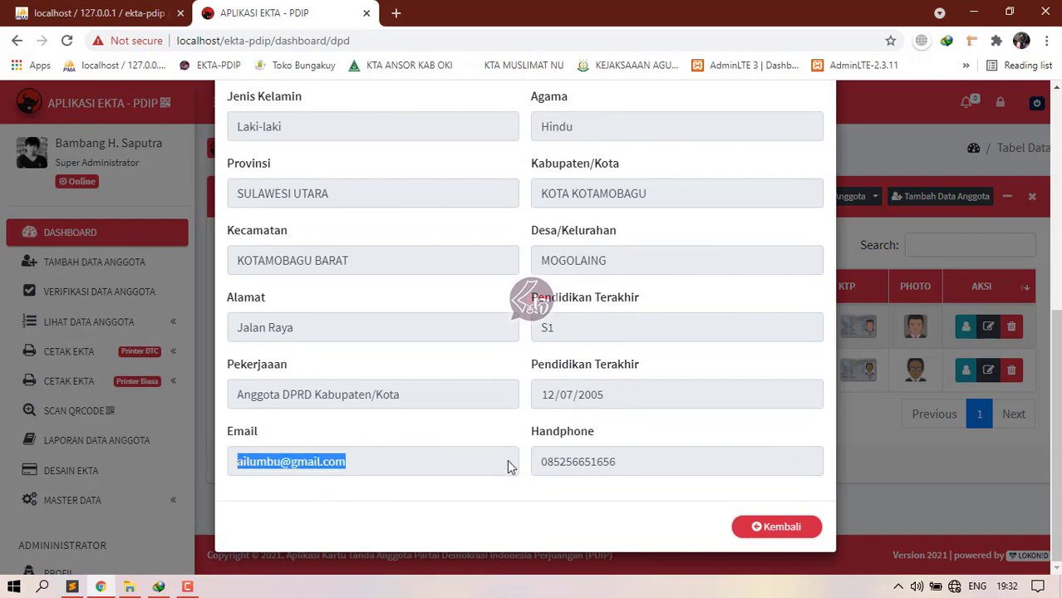
pyautogui.click(752, 527)
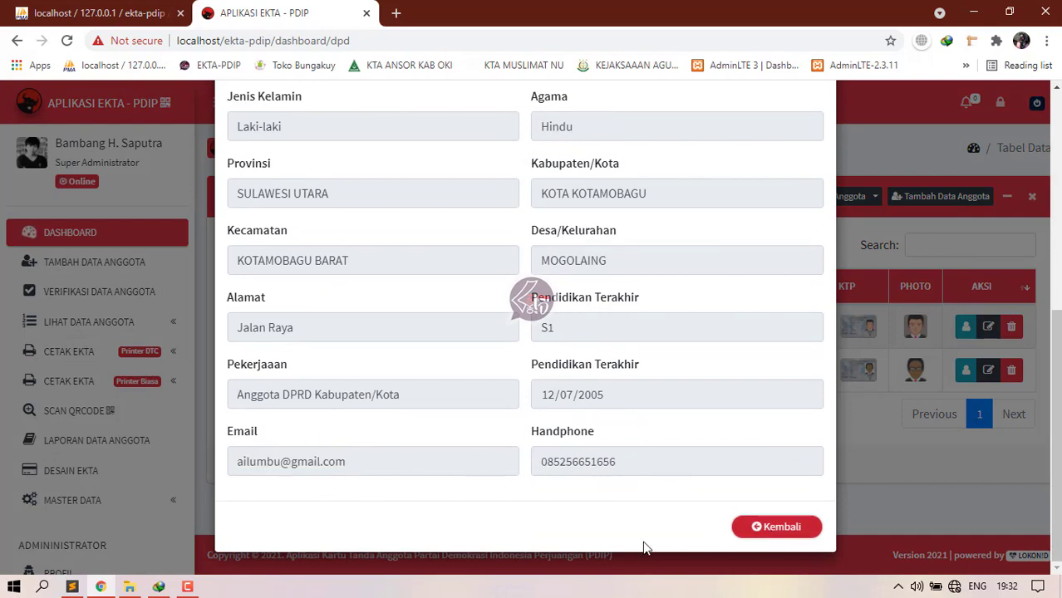
pyautogui.scroll(-3, 148, 503)
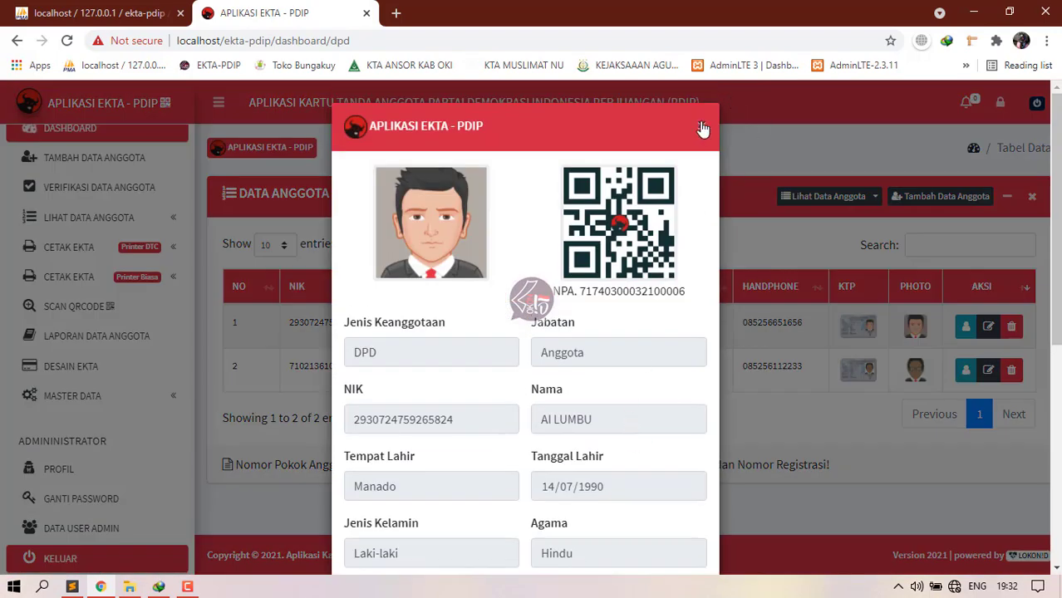
pyautogui.click(701, 129)
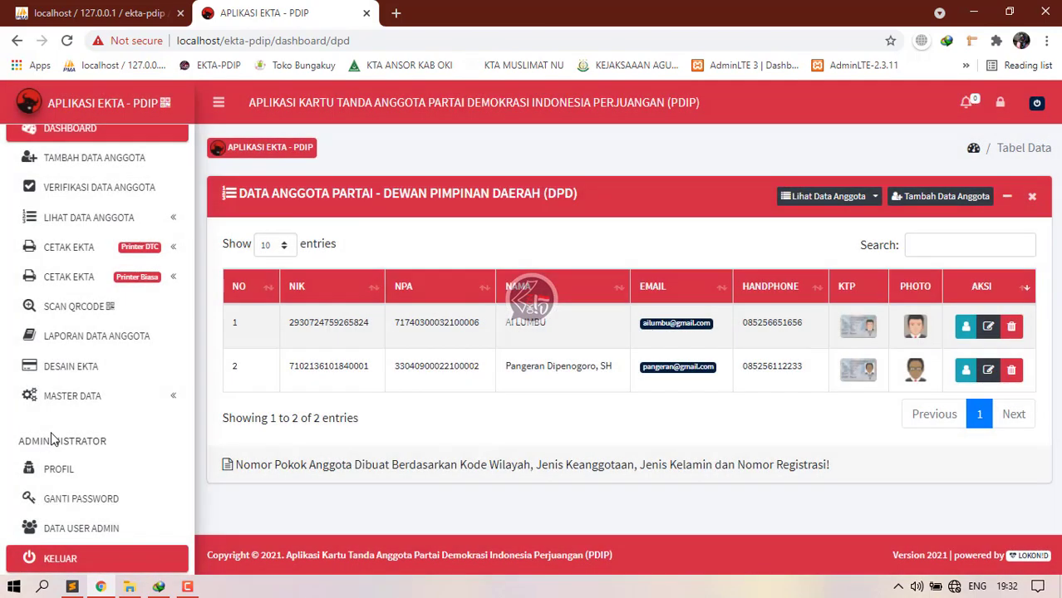
# Step: Return to the Dashboard and log out, confirming with Ya
pyautogui.scroll(3, 83, 249)
pyautogui.click(83, 236)
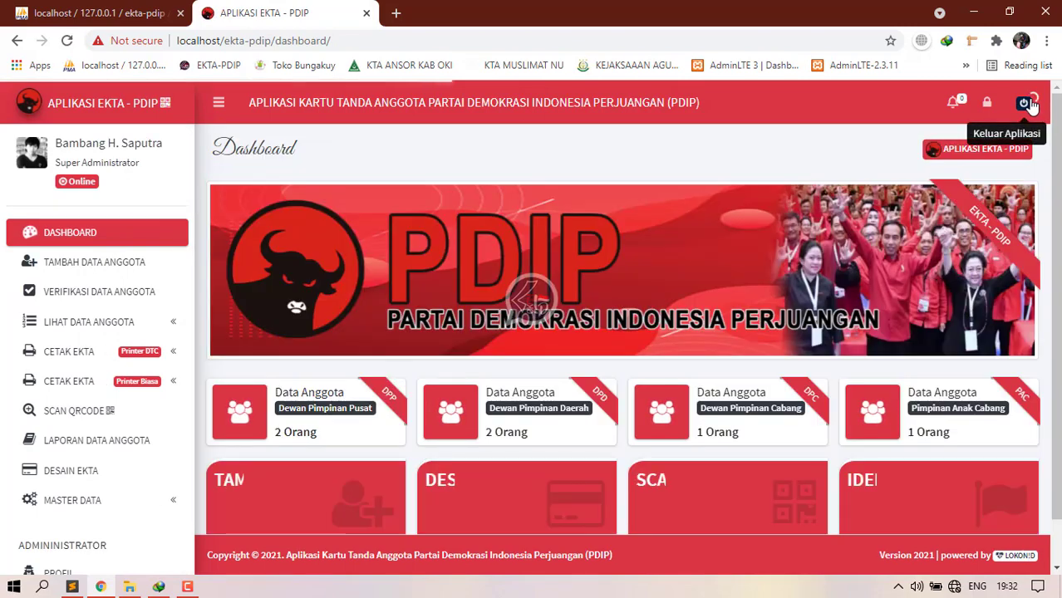
pyautogui.click(1035, 107)
pyautogui.click(666, 265)
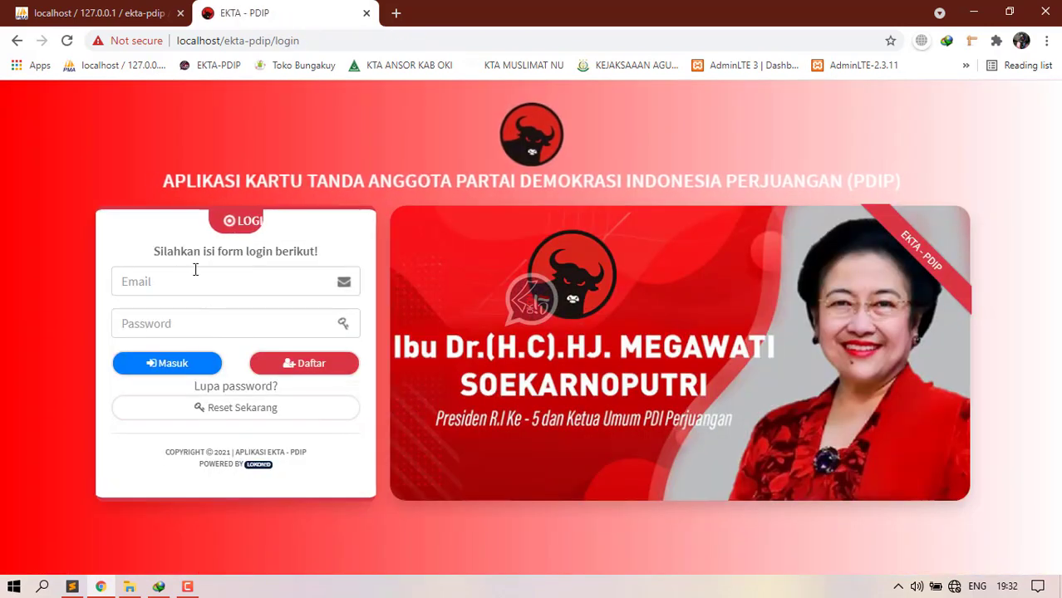
# Step: Log in with the saved member e-mail and the account password via Masuk
pyautogui.click(195, 279)
pyautogui.click(178, 323)
pyautogui.click(179, 325)
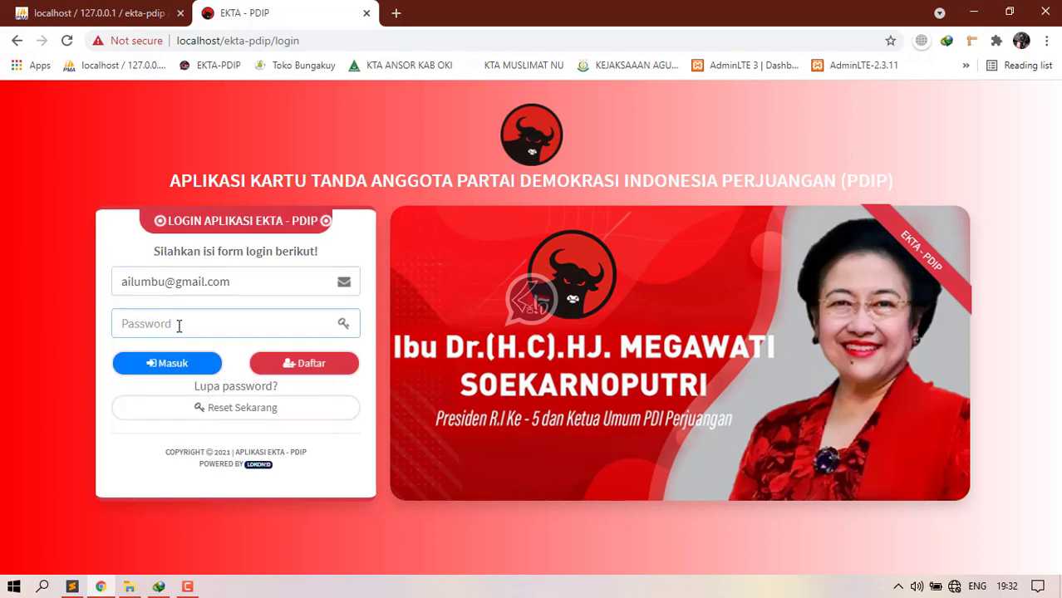
pyautogui.write('1')
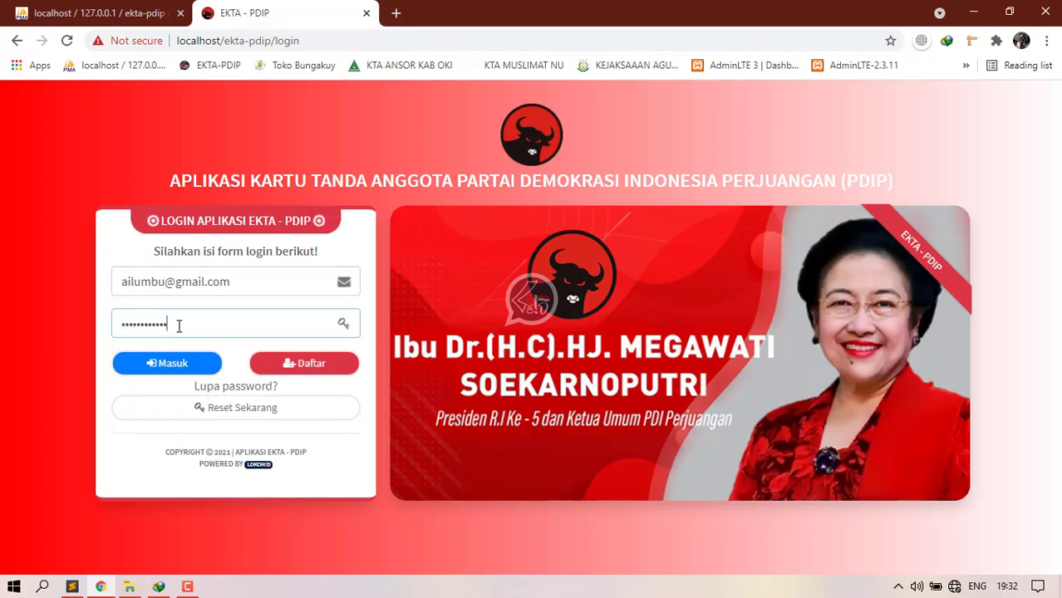
pyautogui.click(168, 363)
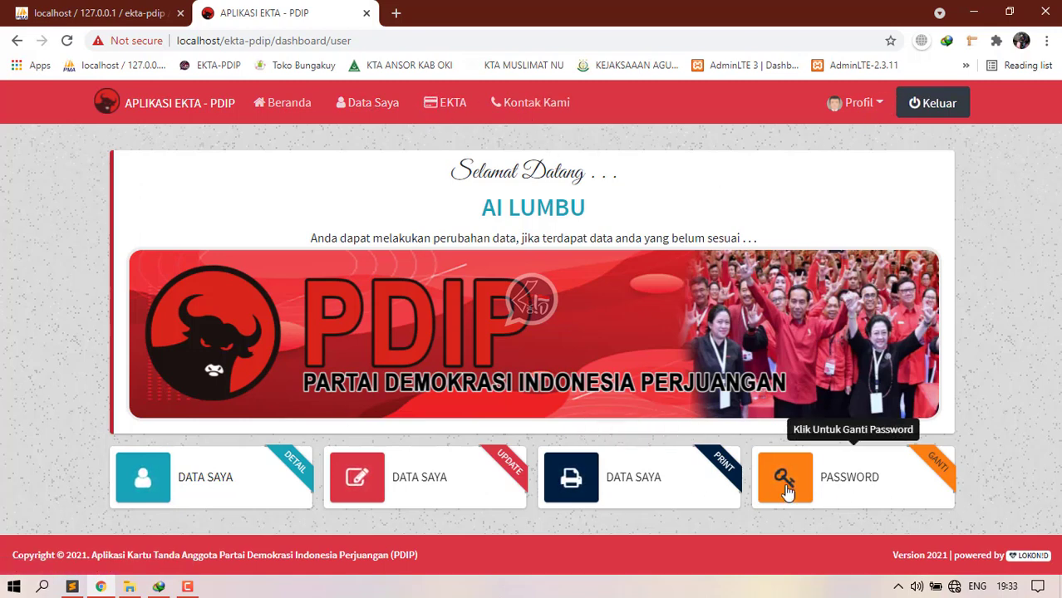
# Step: Go from Beranda to the Data Saya page and scroll through the member's details
pyautogui.click(290, 119)
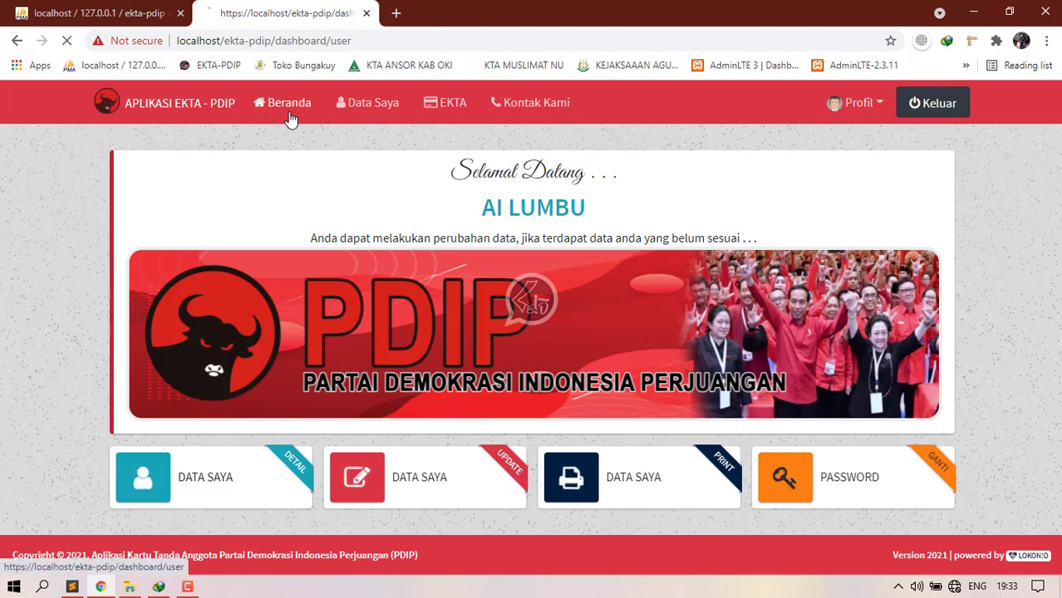
pyautogui.click(362, 119)
pyautogui.scroll(-10, 486, 313)
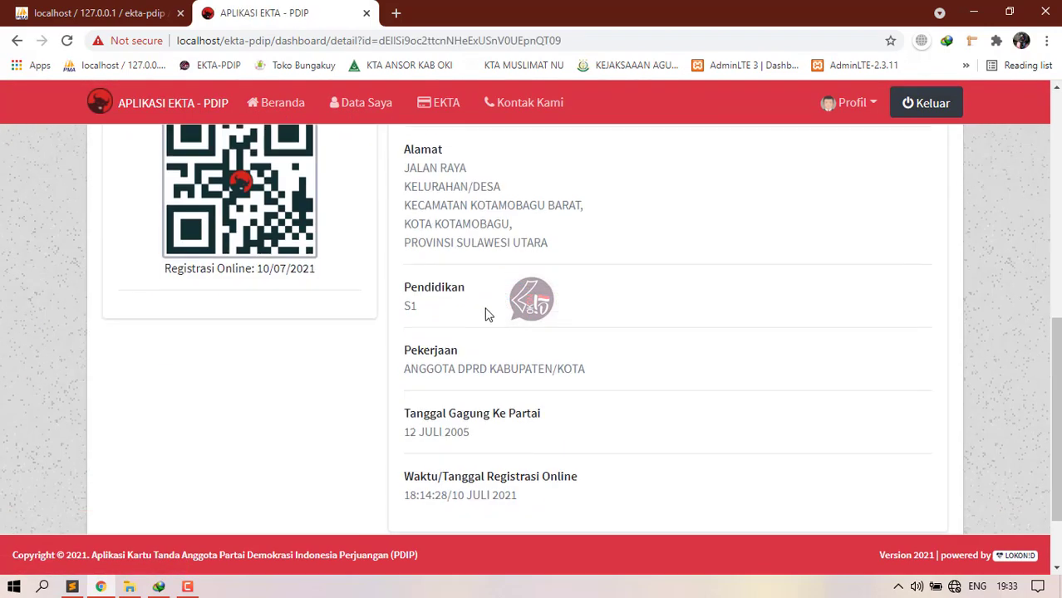
pyautogui.scroll(10, 488, 316)
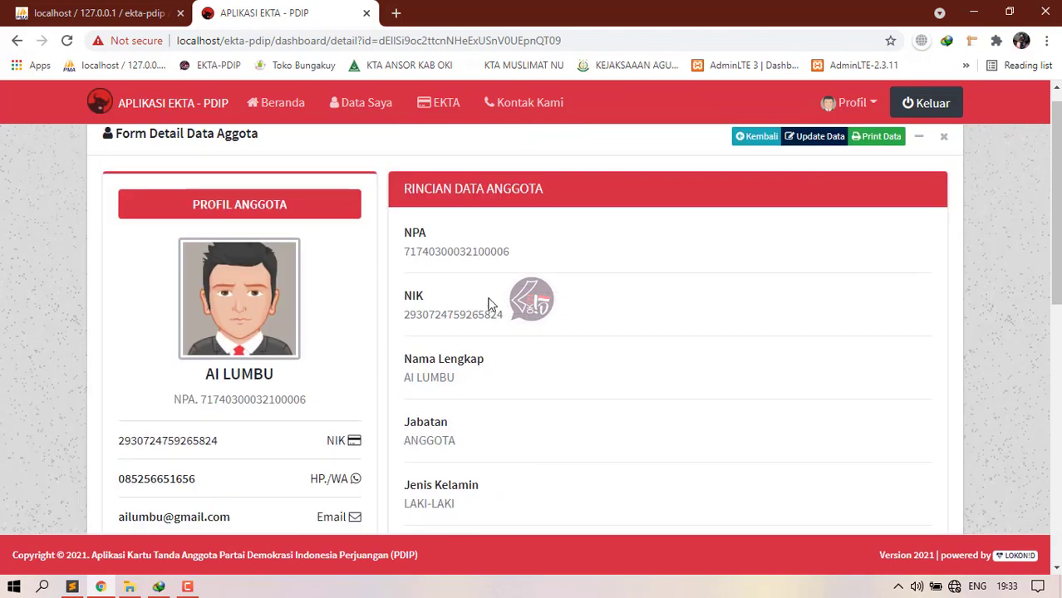
pyautogui.scroll(-8, 415, 346)
pyautogui.scroll(7, 746, 214)
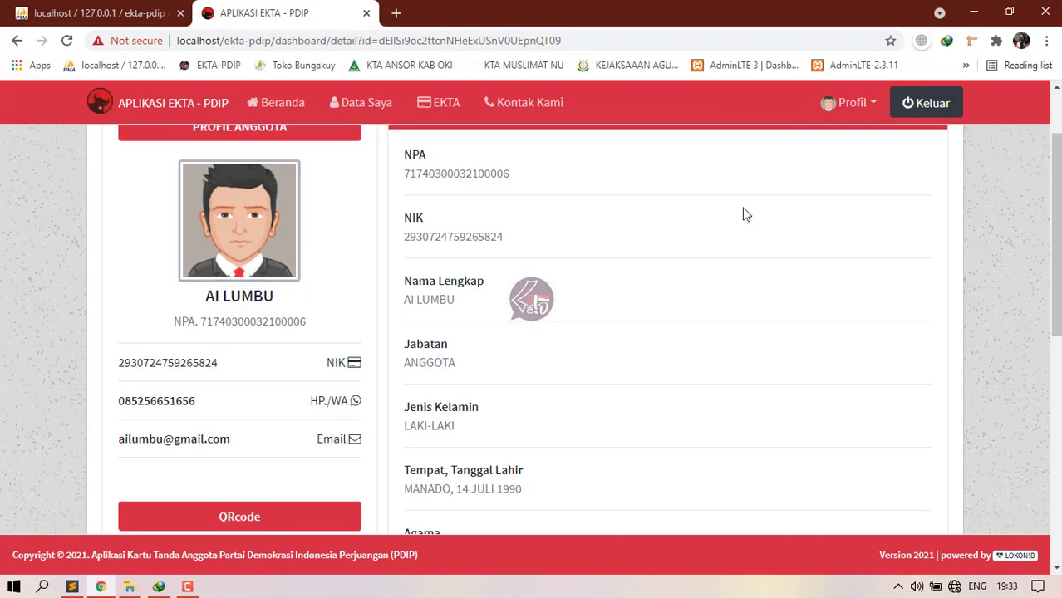
pyautogui.scroll(1, 821, 178)
# Step: Open Form Ubah Data Anggota via Update Data and review the pre-filled fields without changing them
pyautogui.click(820, 163)
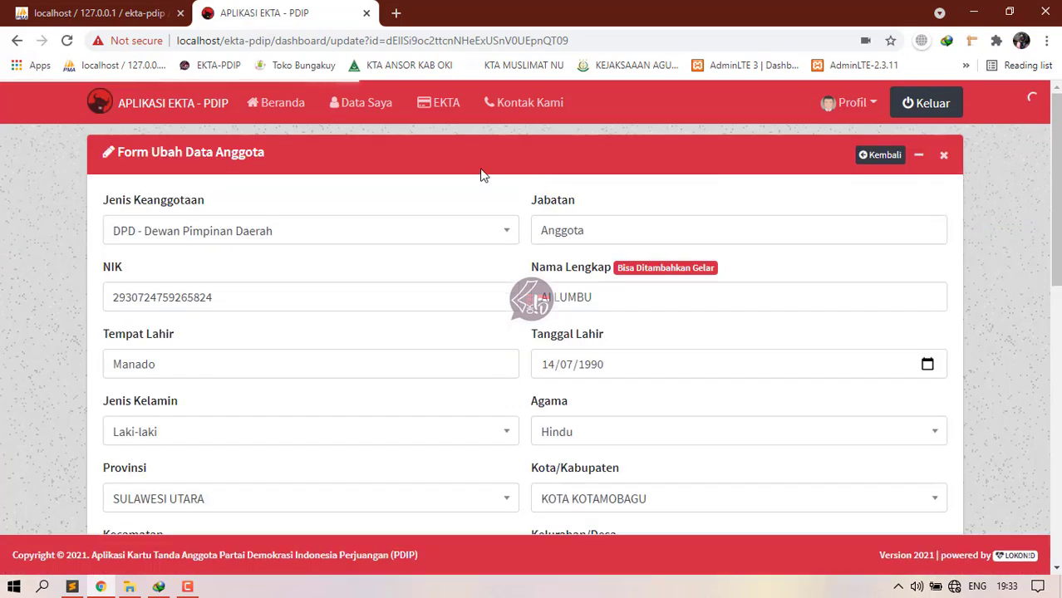
pyautogui.scroll(-7, 415, 282)
pyautogui.scroll(-2, 414, 286)
pyautogui.scroll(10, 414, 290)
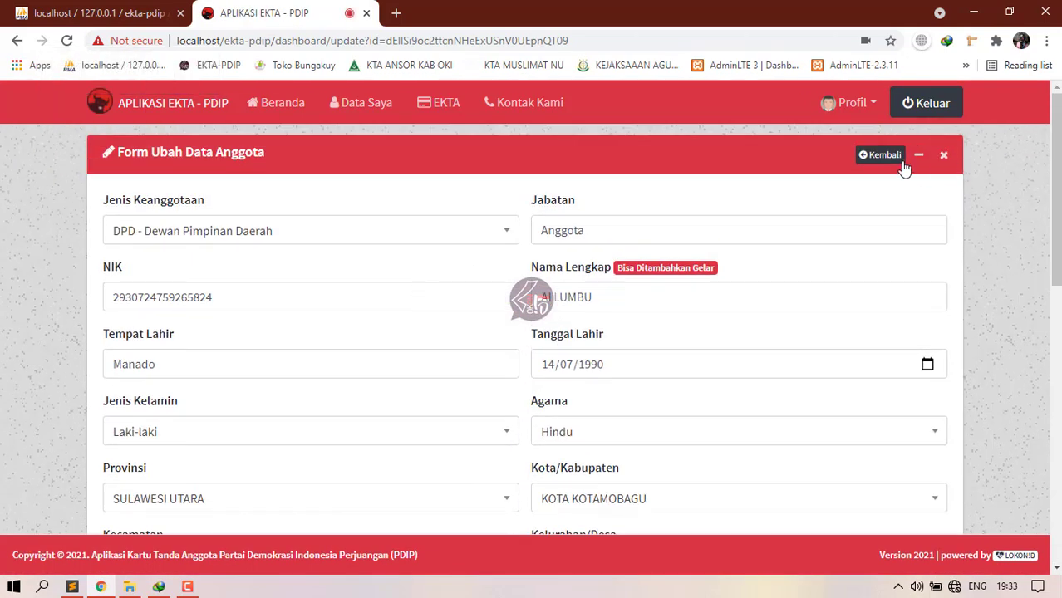
pyautogui.click(903, 163)
# Step: Open the member card's print dialog, set portrait layout and select the EPSON L310 Series printer
pyautogui.click(443, 106)
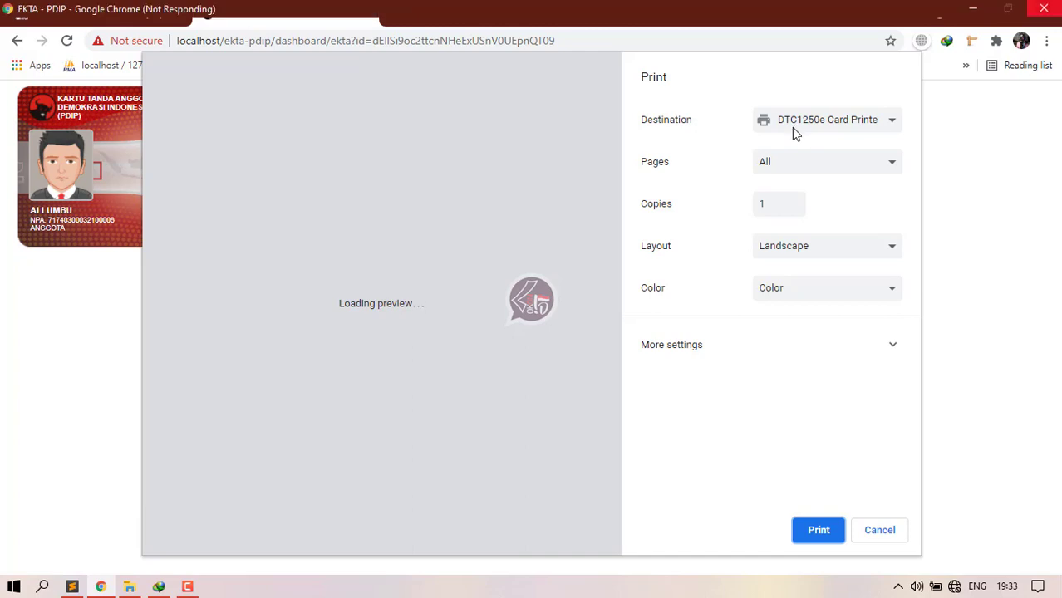
pyautogui.click(793, 131)
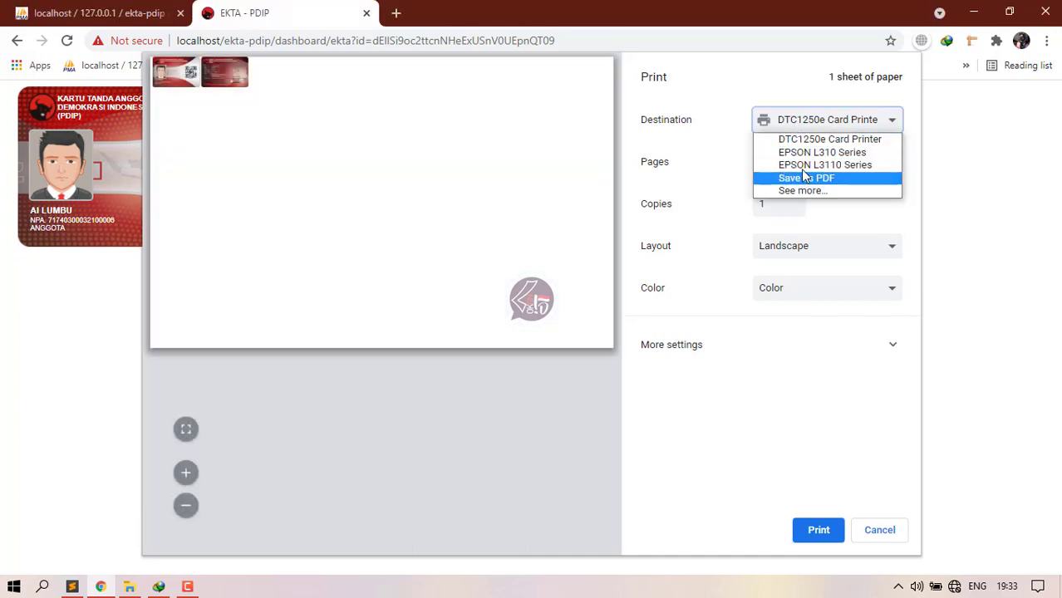
pyautogui.click(808, 178)
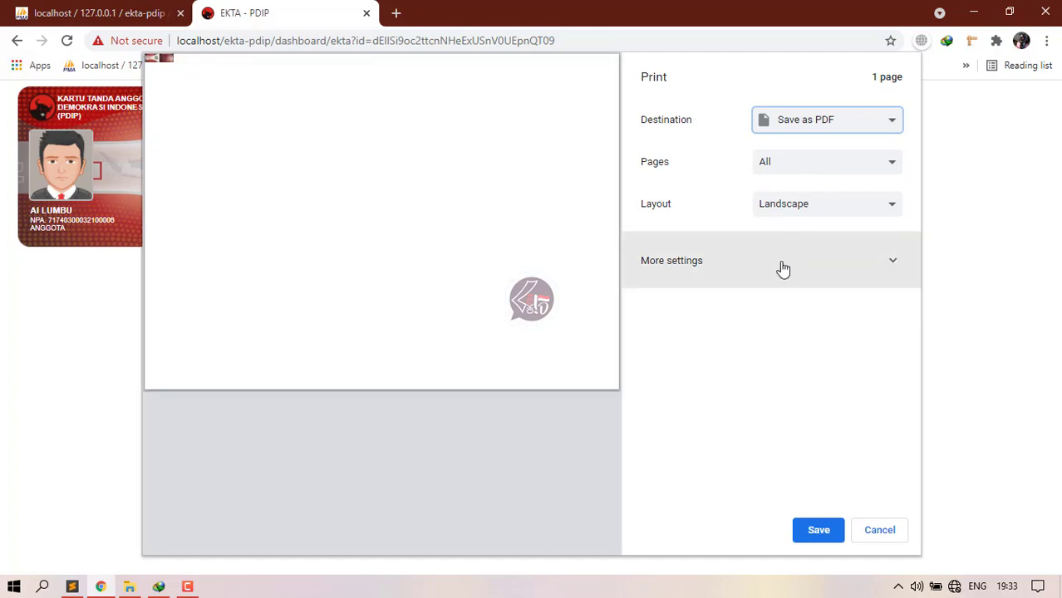
pyautogui.click(810, 209)
pyautogui.click(793, 221)
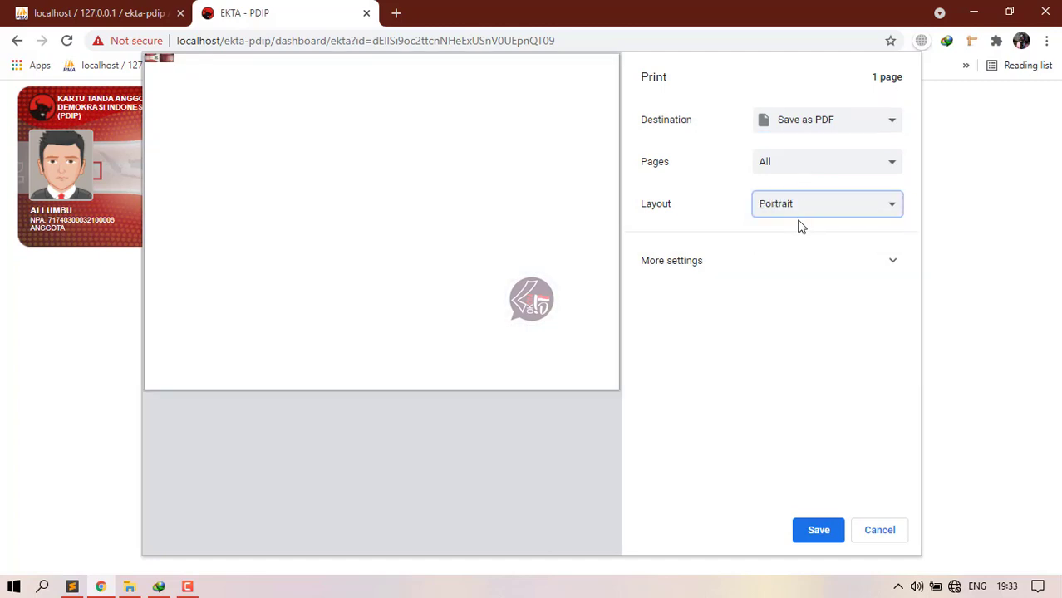
pyautogui.click(810, 123)
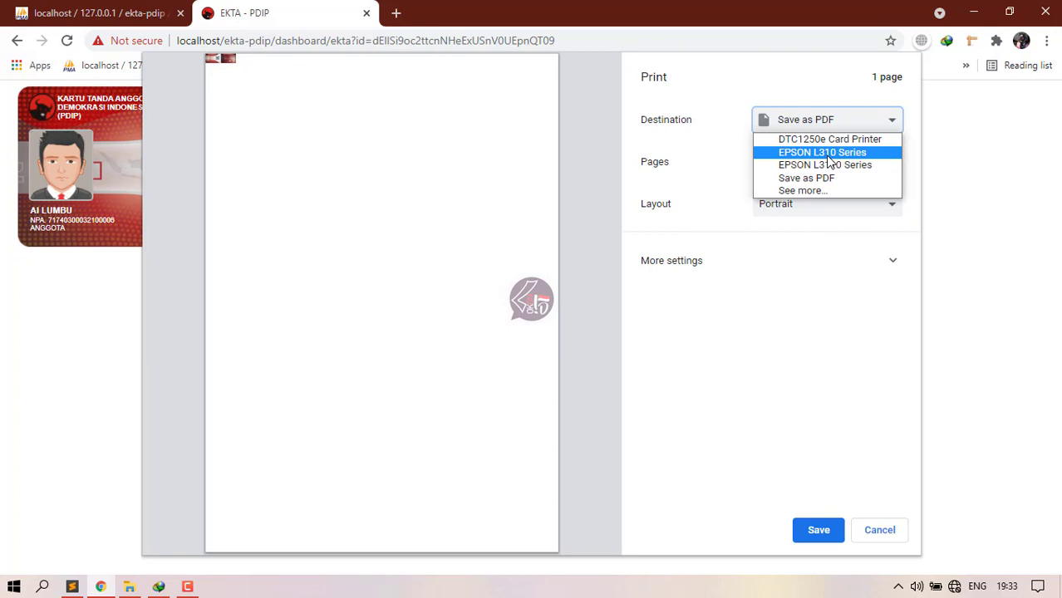
pyautogui.click(822, 153)
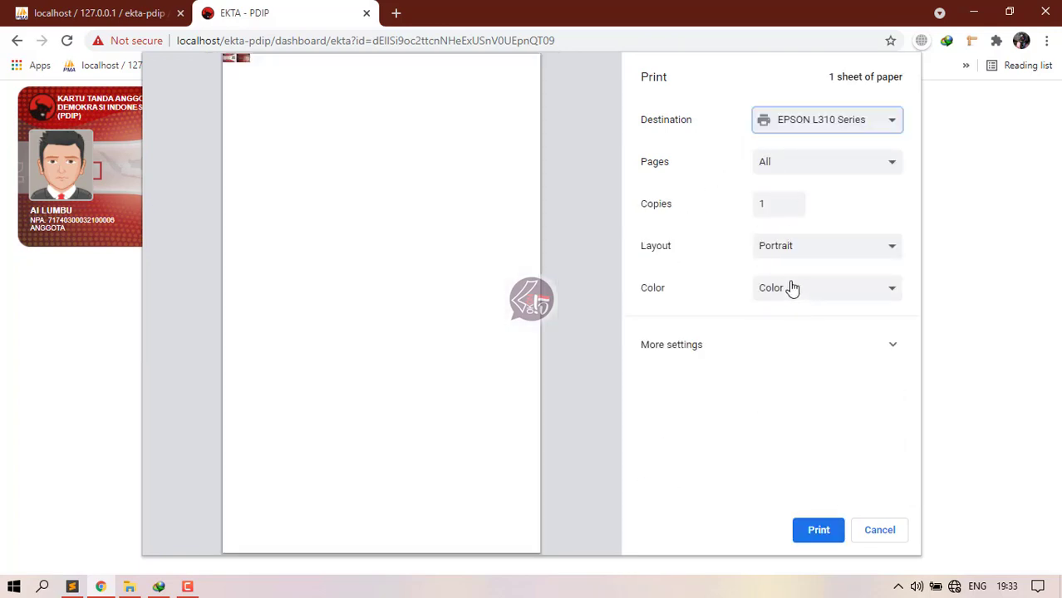
# Step: Set both Scale and Margins to Default under More settings
pyautogui.click(796, 344)
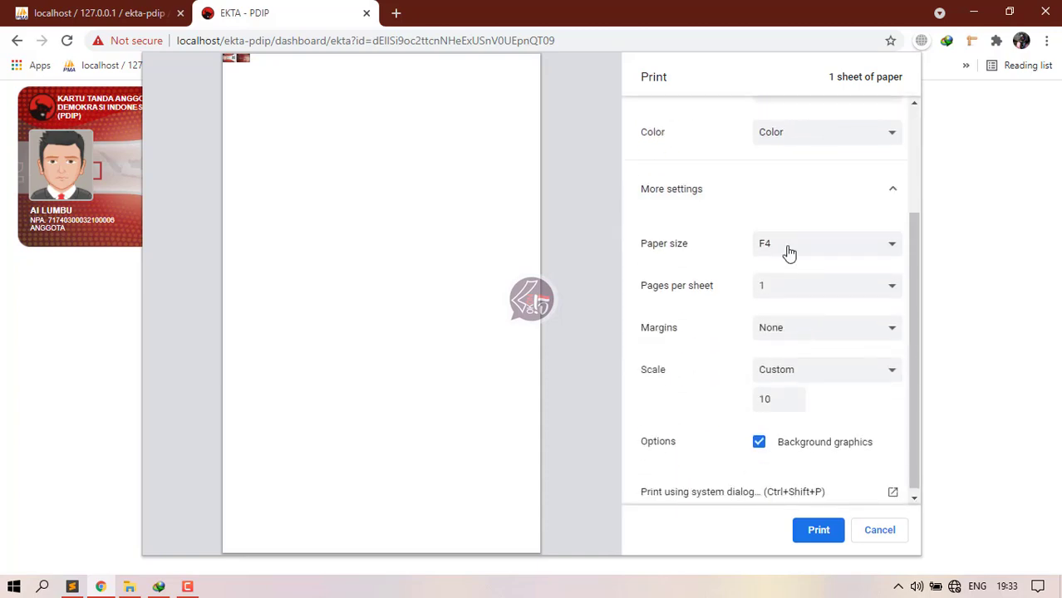
pyautogui.click(785, 370)
pyautogui.click(775, 387)
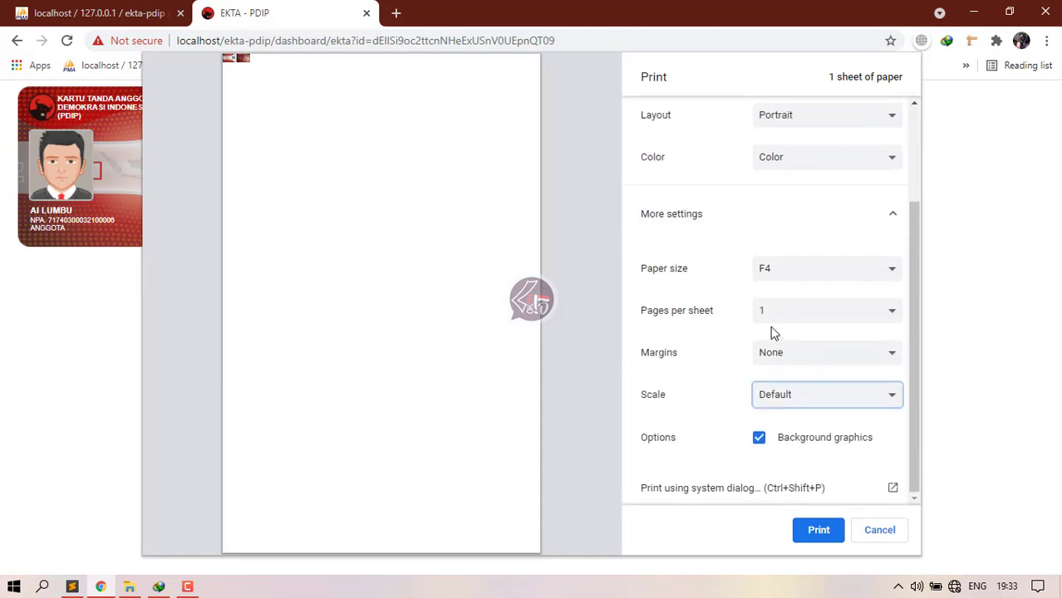
pyautogui.click(780, 355)
pyautogui.click(765, 371)
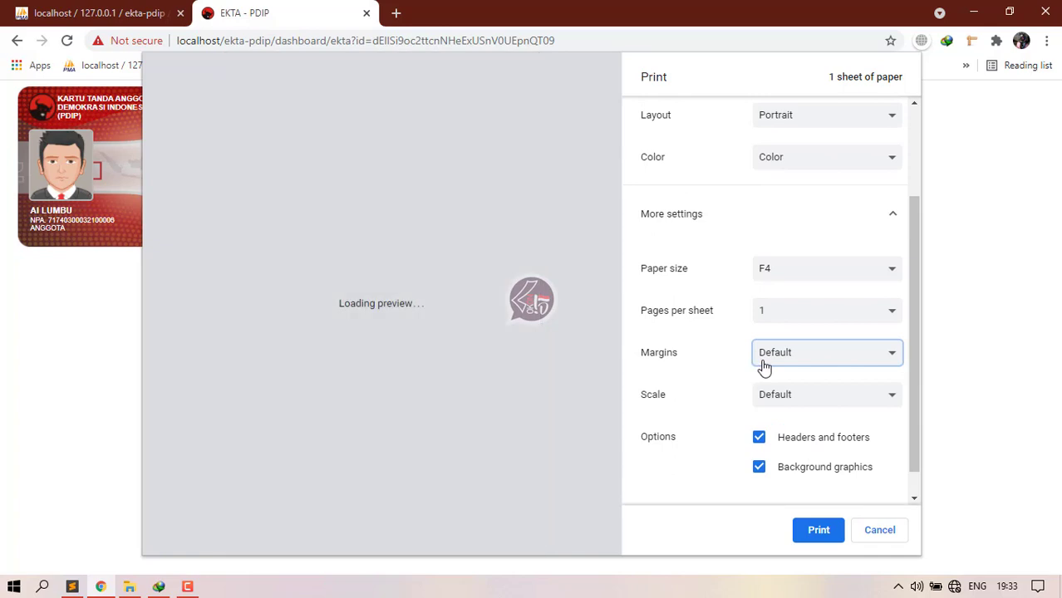
pyautogui.scroll(3, 806, 337)
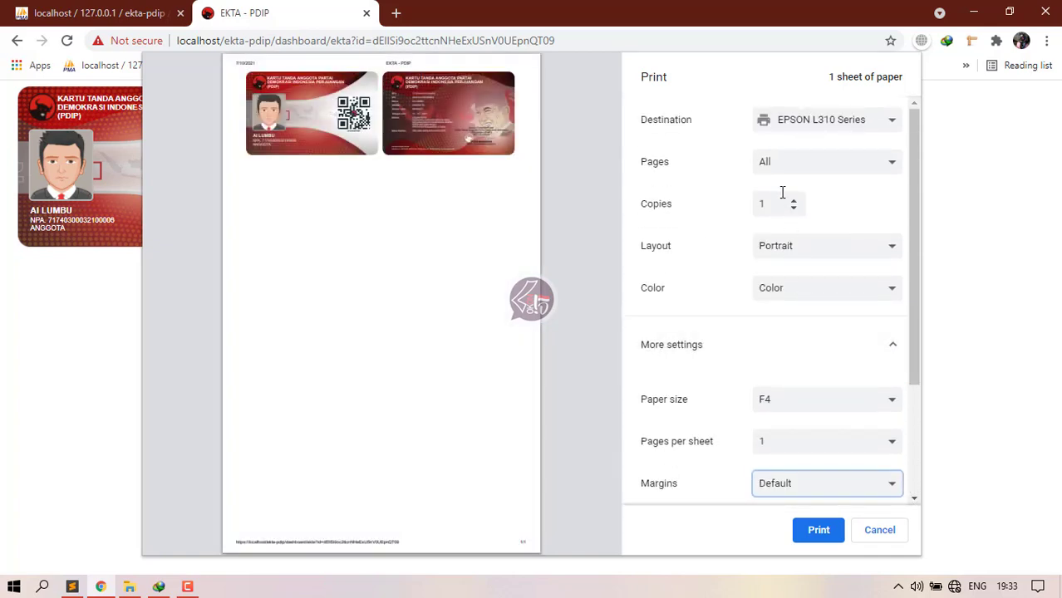
# Step: Save the card as EKTA - PDIP.pdf on Data (D:) and view the drive in File Explorer
pyautogui.click(818, 125)
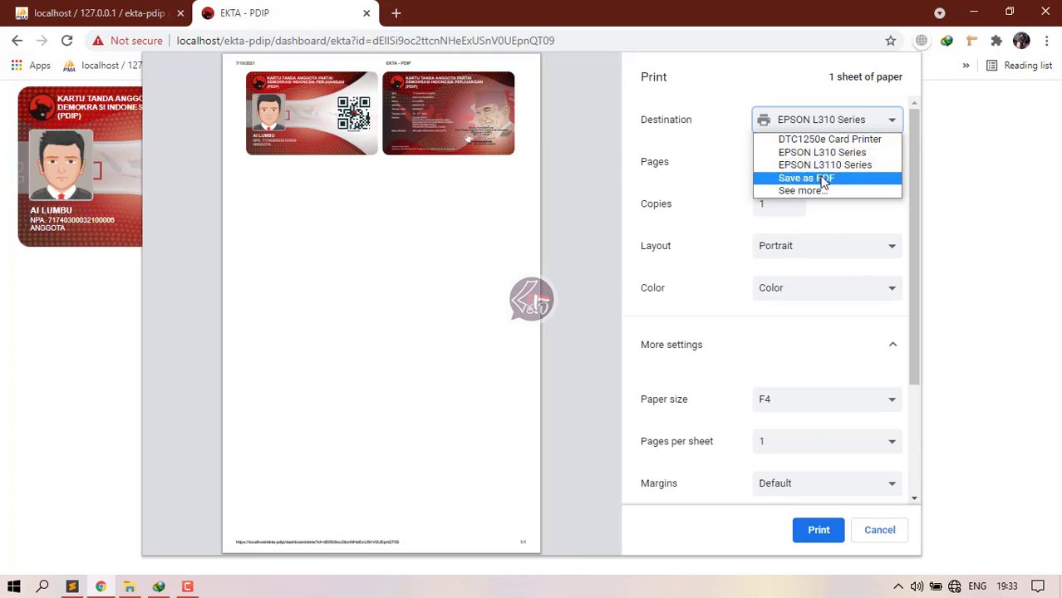
pyautogui.click(823, 179)
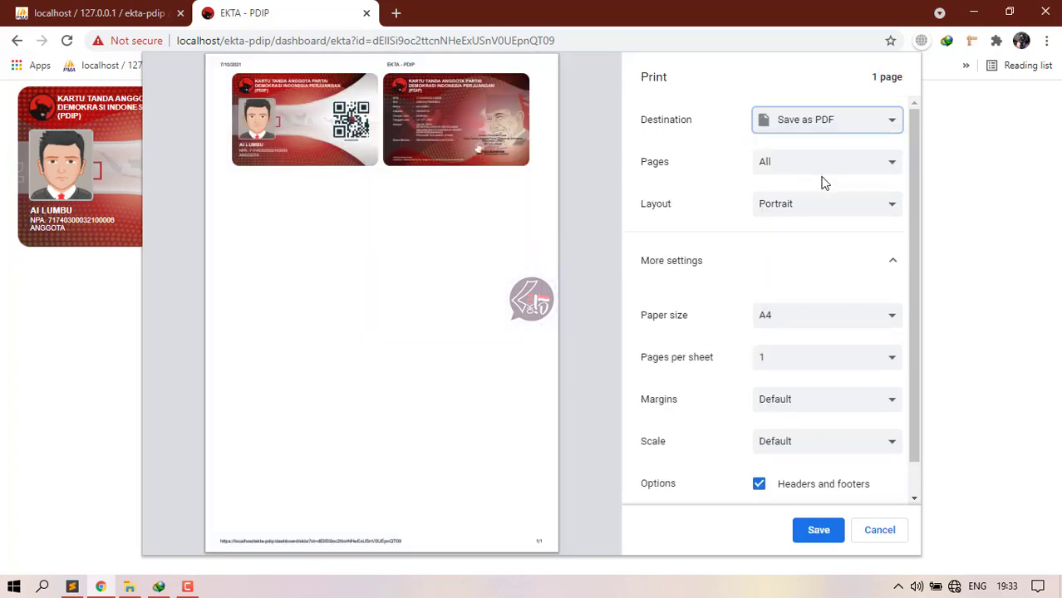
pyautogui.click(819, 530)
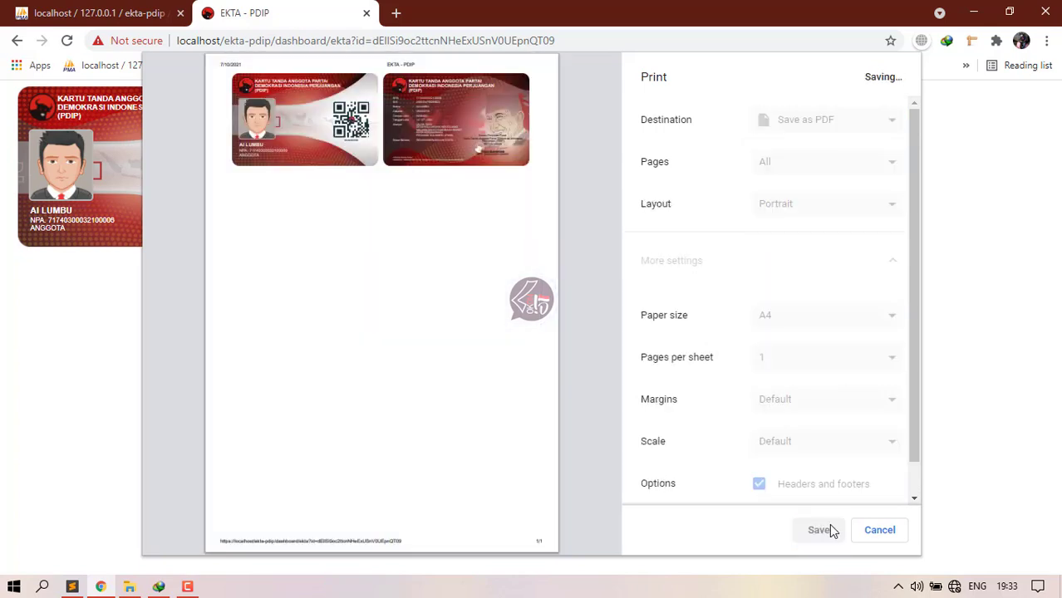
pyautogui.click(500, 427)
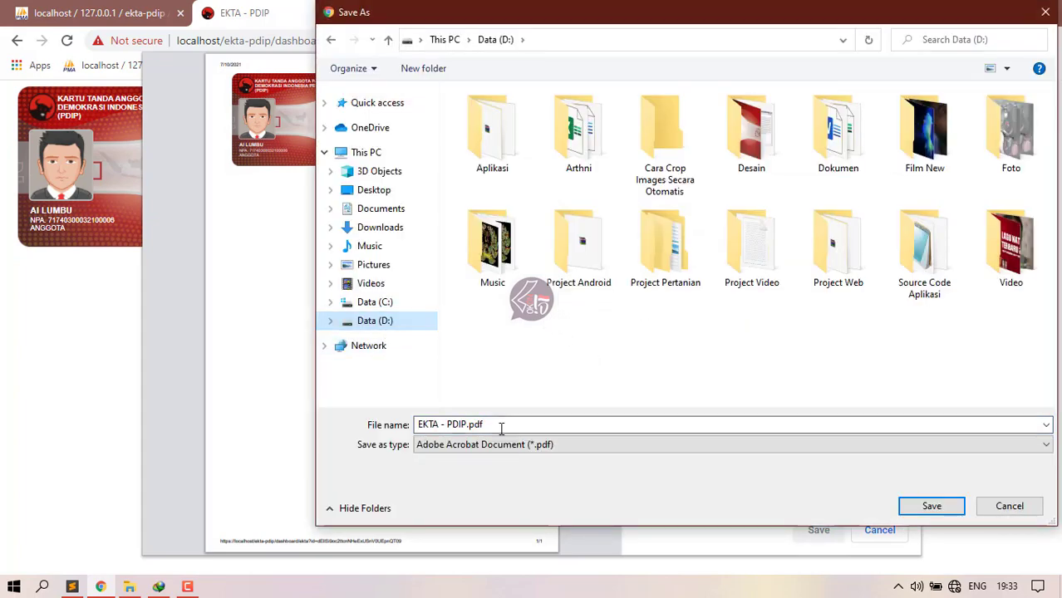
pyautogui.hotkey('ctrl', 'a')
pyautogui.click(932, 508)
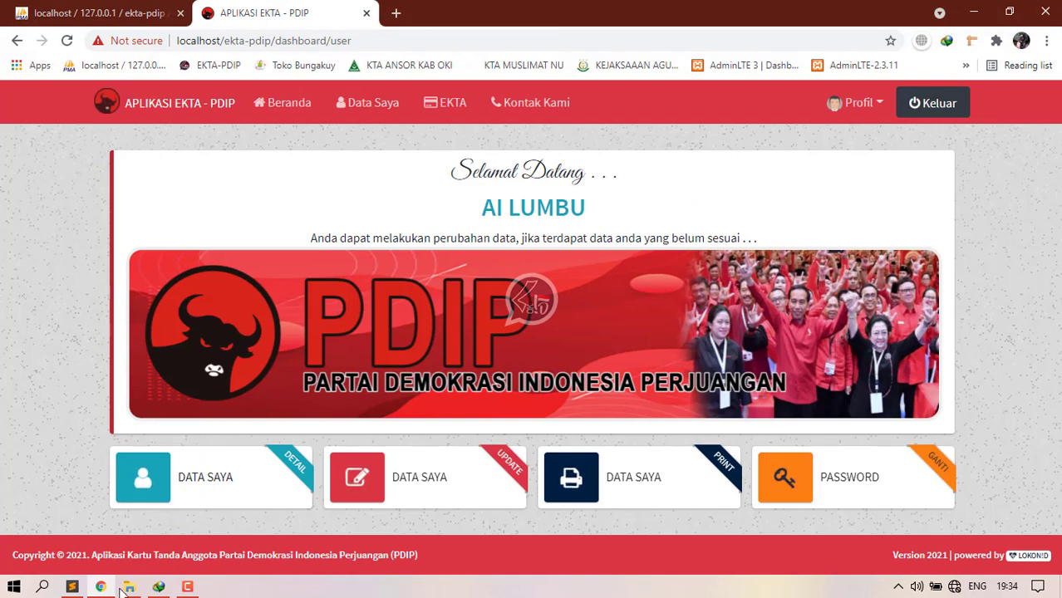
pyautogui.click(126, 587)
pyautogui.click(56, 380)
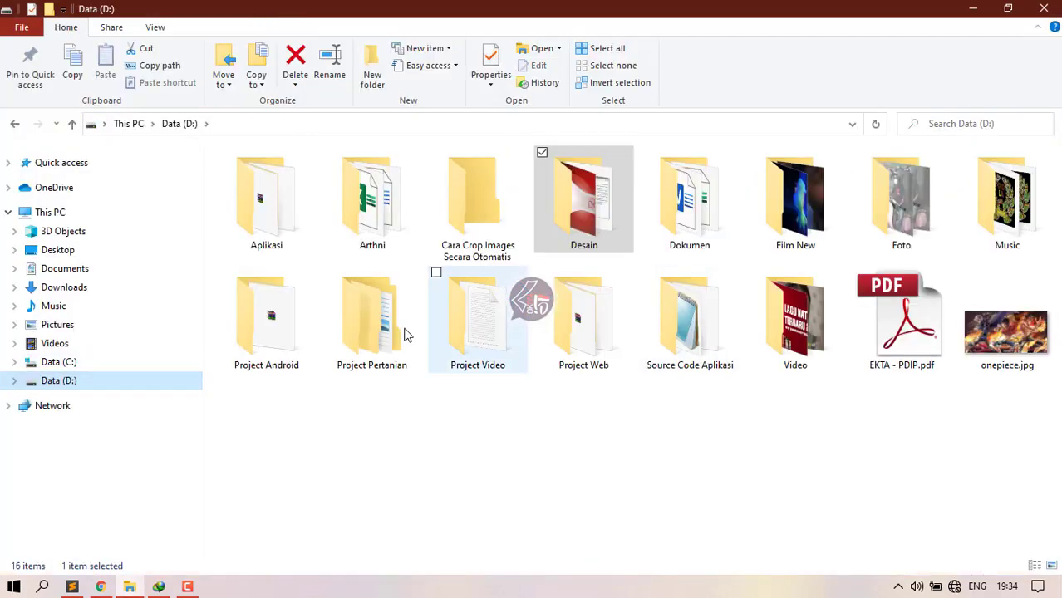
# Step: View EKTA - PDIP.pdf in Adobe Reader, zooming in and out, then close it and return to Chrome
pyautogui.doubleClick(898, 345)
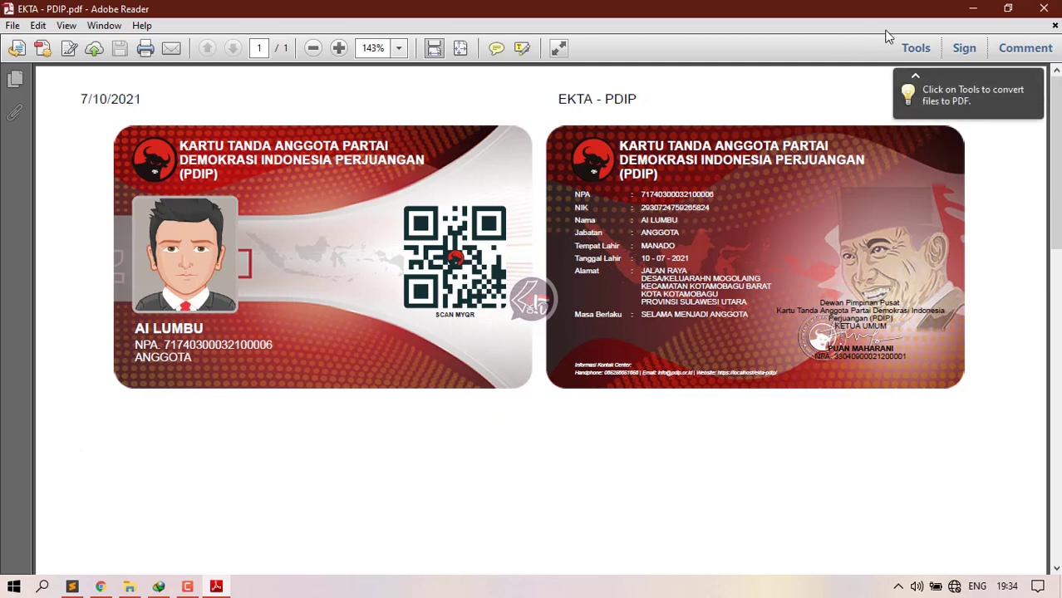
pyautogui.scroll(6, 239, 198)
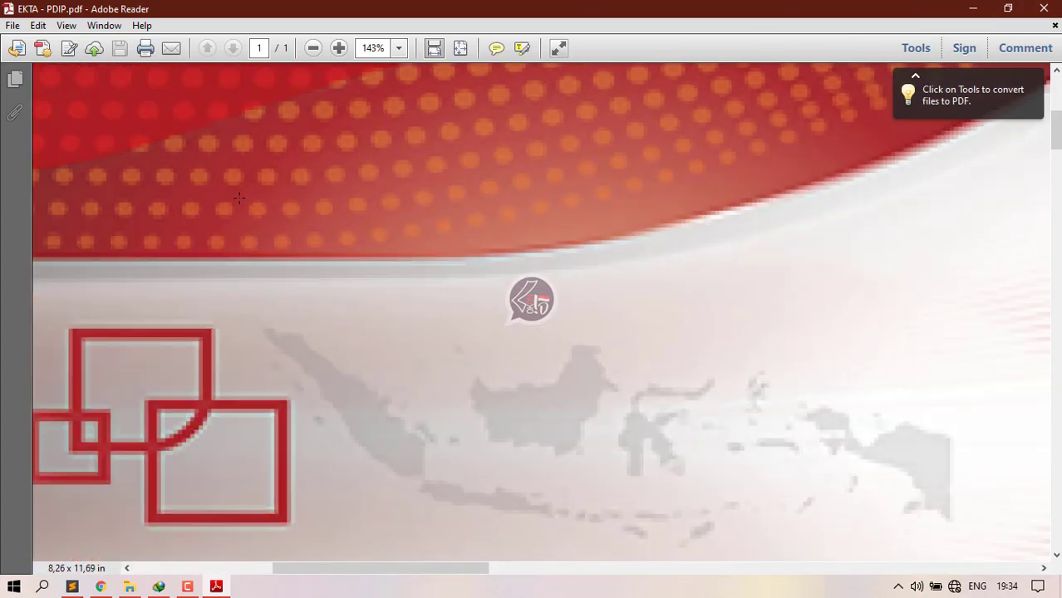
pyautogui.scroll(2, 238, 198)
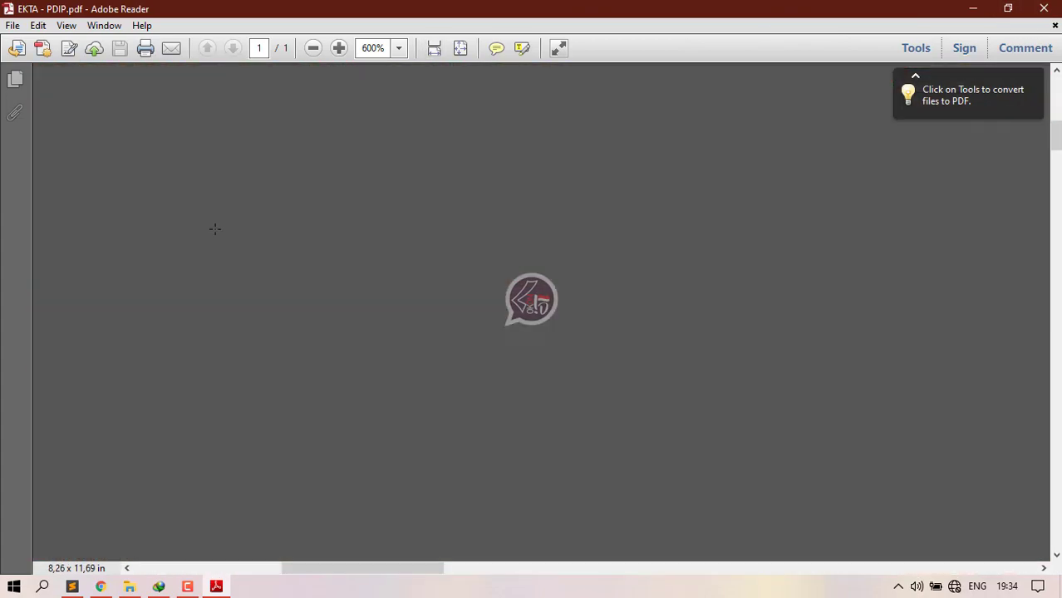
pyautogui.scroll(-8, 214, 228)
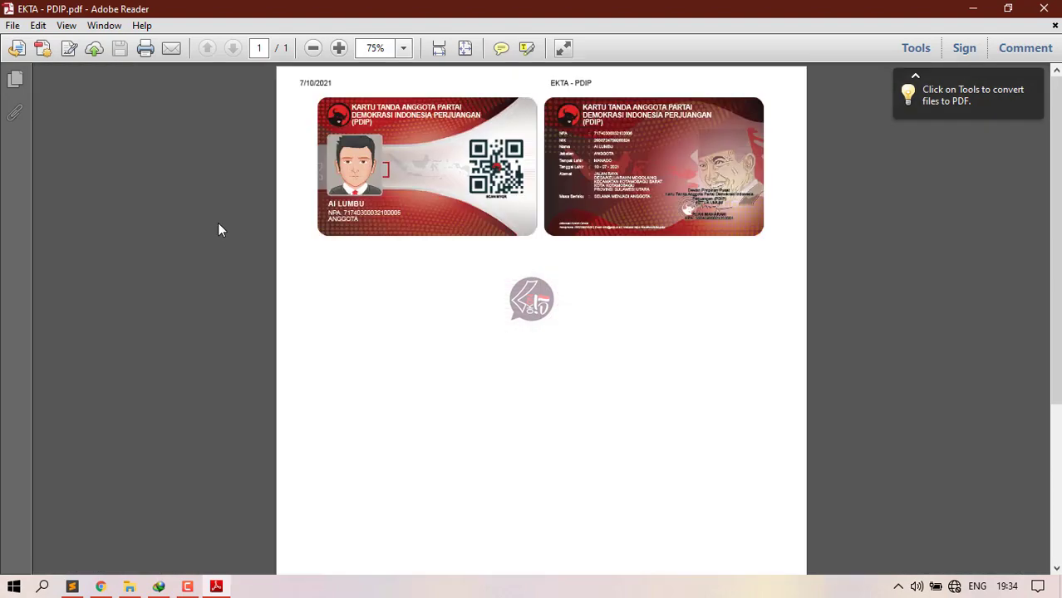
pyautogui.scroll(-1, 230, 225)
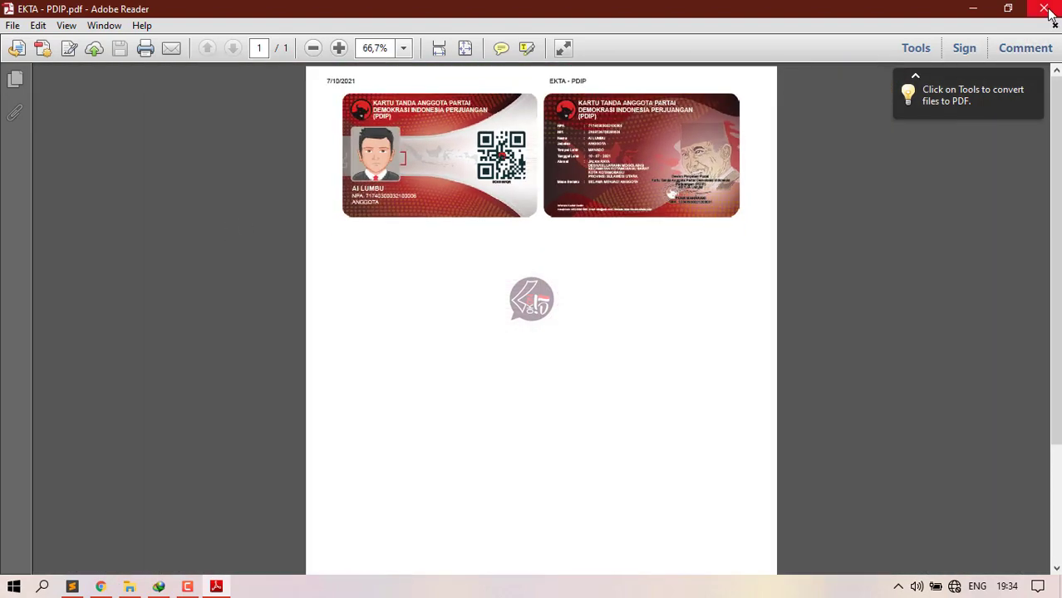
pyautogui.click(1045, 8)
pyautogui.click(101, 586)
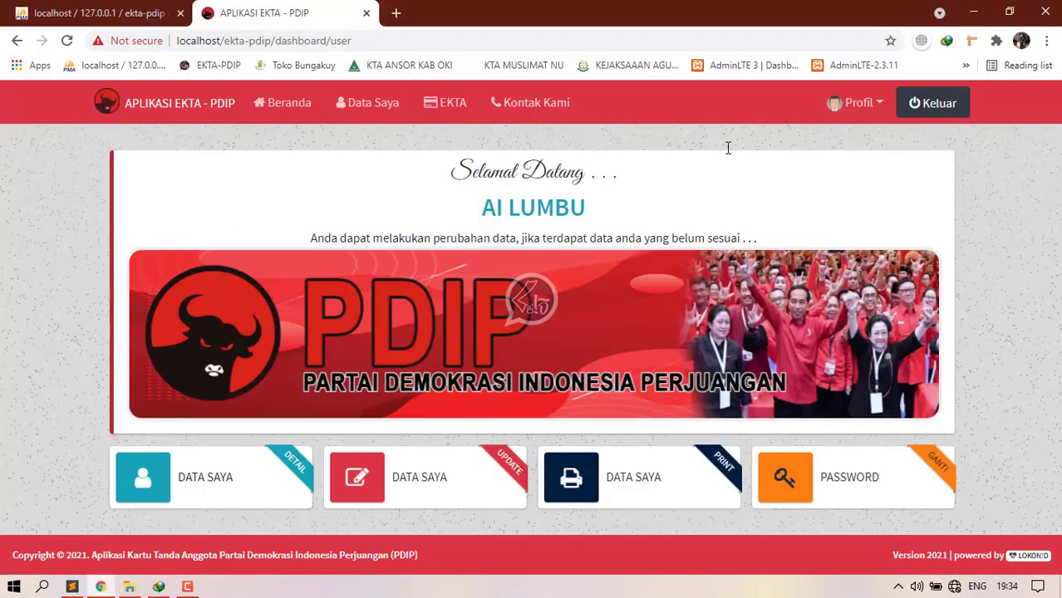
# Step: Change the member's password under Profil > Ganti Password, entering the new password twice and saving
pyautogui.click(866, 116)
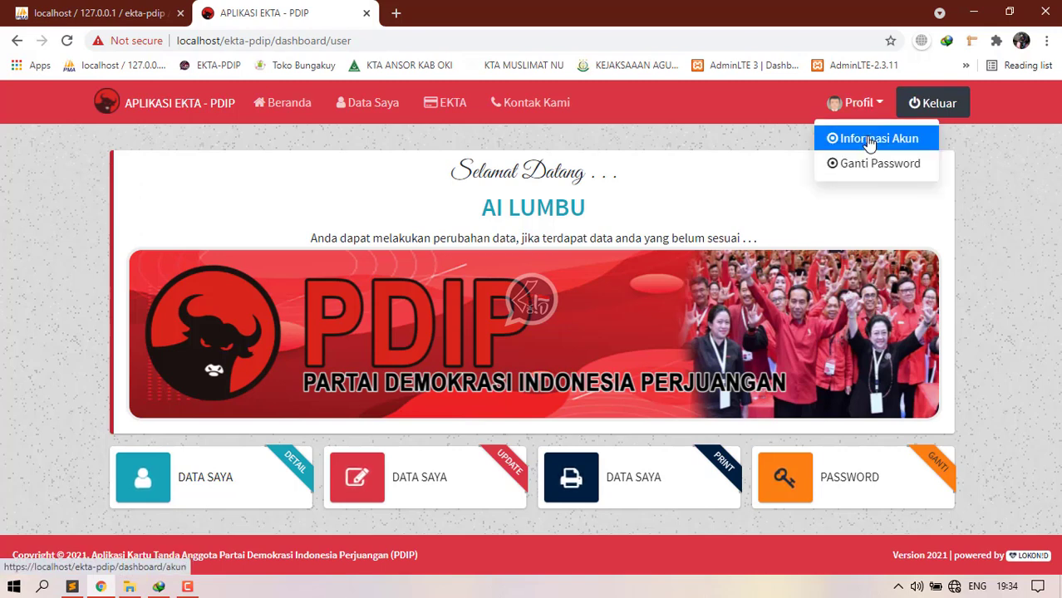
pyautogui.click(873, 139)
pyautogui.click(867, 117)
pyautogui.click(875, 164)
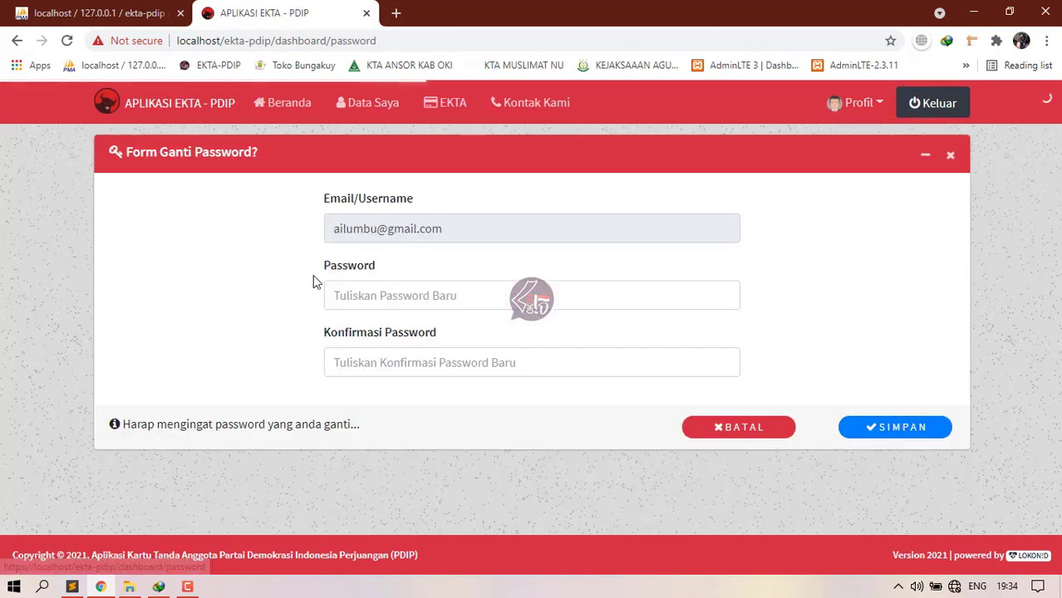
pyautogui.click(378, 295)
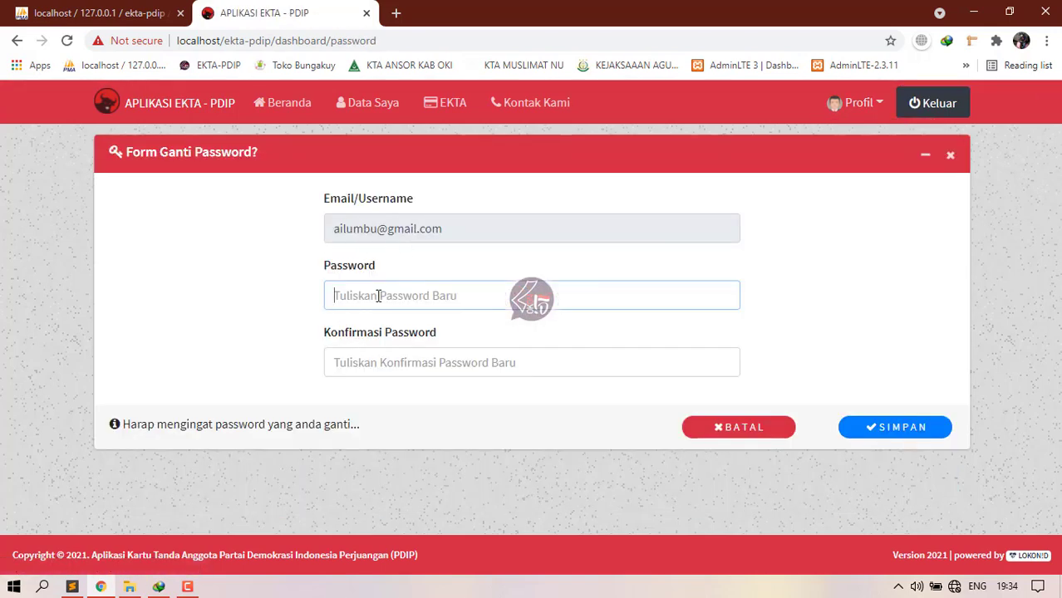
pyautogui.click(365, 364)
pyautogui.write('12')
pyautogui.click(867, 430)
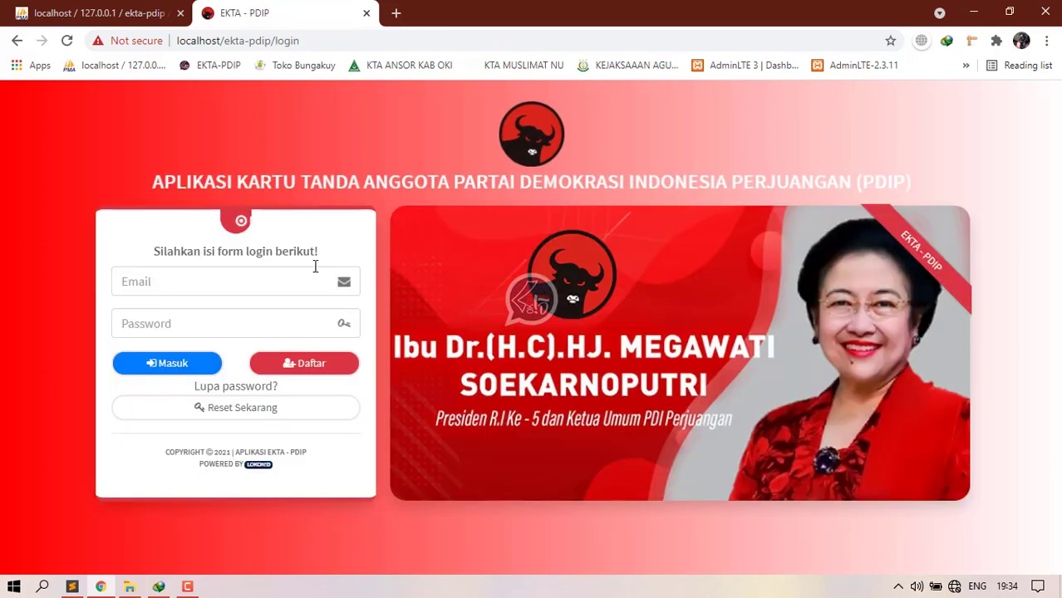
# Step: Sign in with the member e-mail and the new password, then log out with Keluar and confirm Ya
pyautogui.click(233, 282)
pyautogui.hotkey('ctrl', 'v')
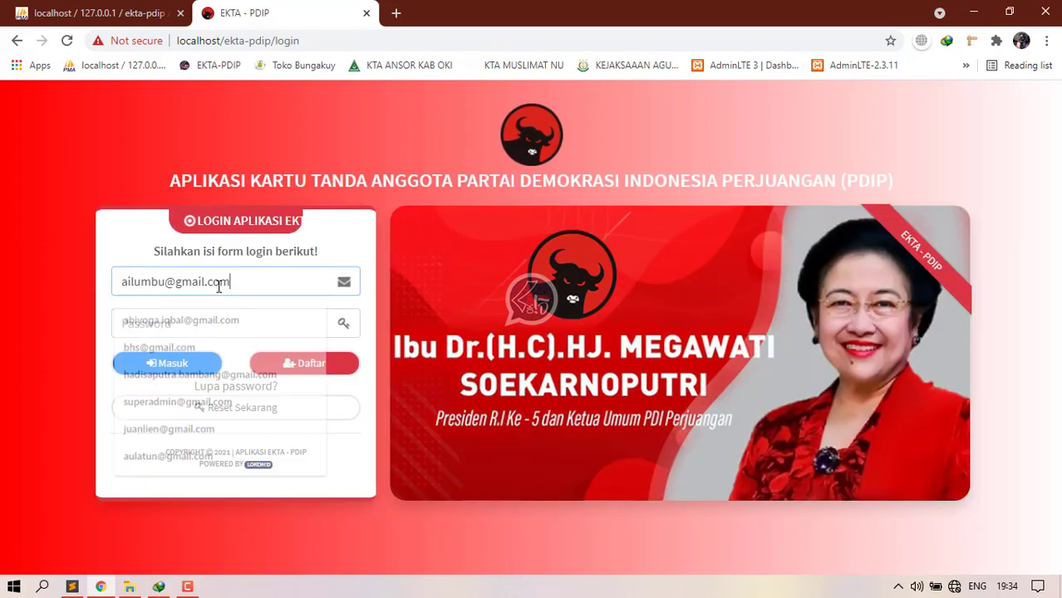
pyautogui.click(194, 318)
pyautogui.write('12')
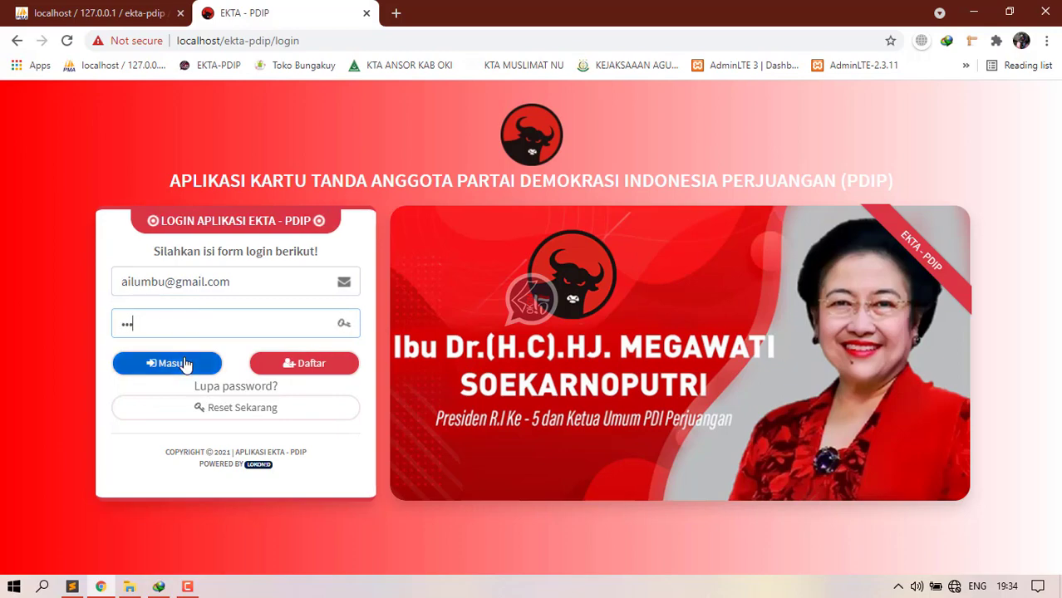
pyautogui.click(169, 363)
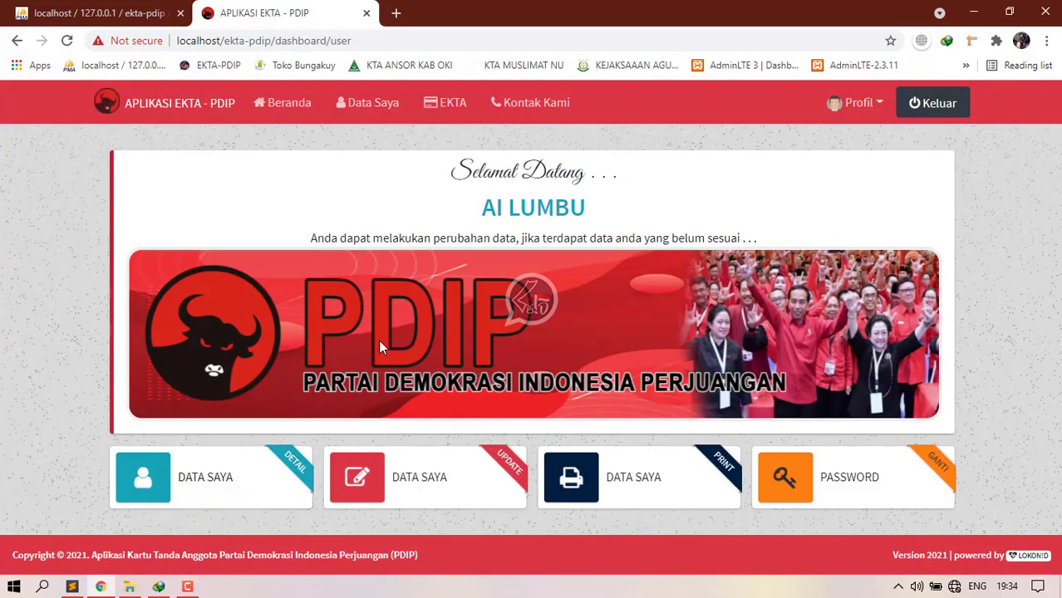
pyautogui.click(950, 111)
pyautogui.click(662, 263)
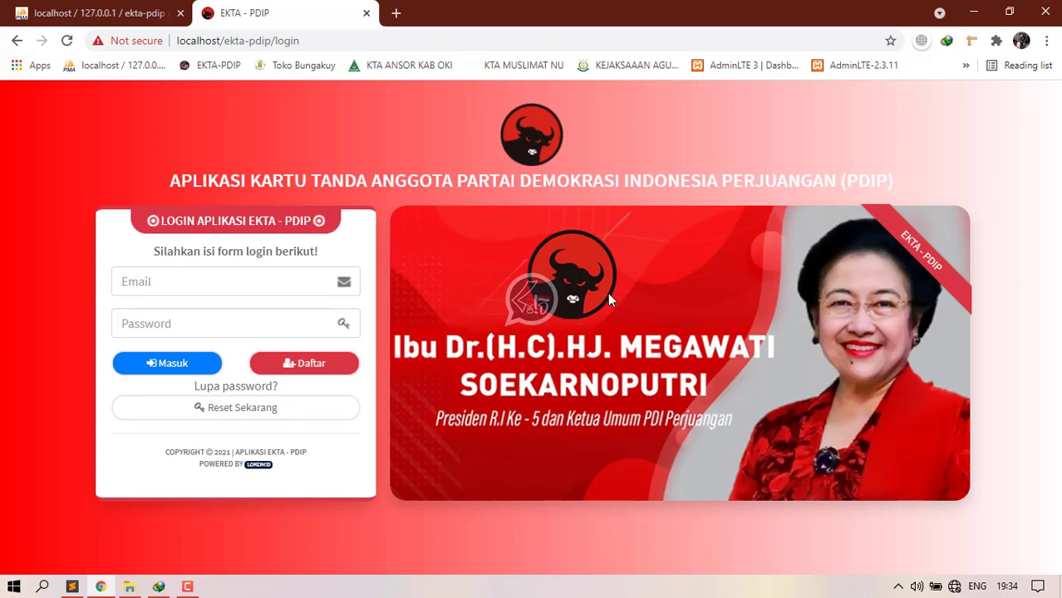
# Step: Log in as super administrator using the autofilled e-mail and saved password
pyautogui.click(136, 286)
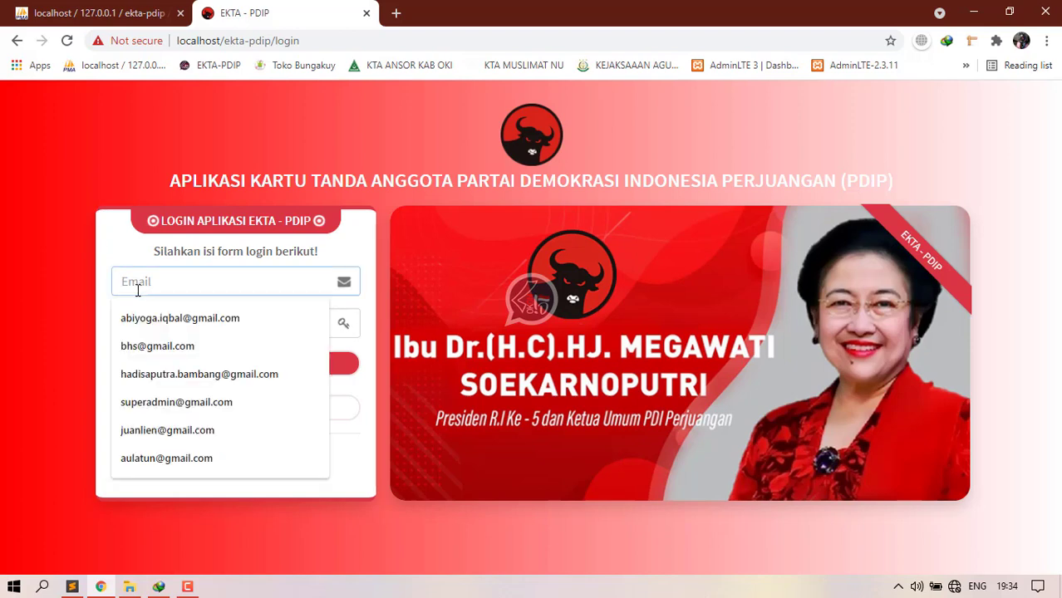
pyautogui.write('su')
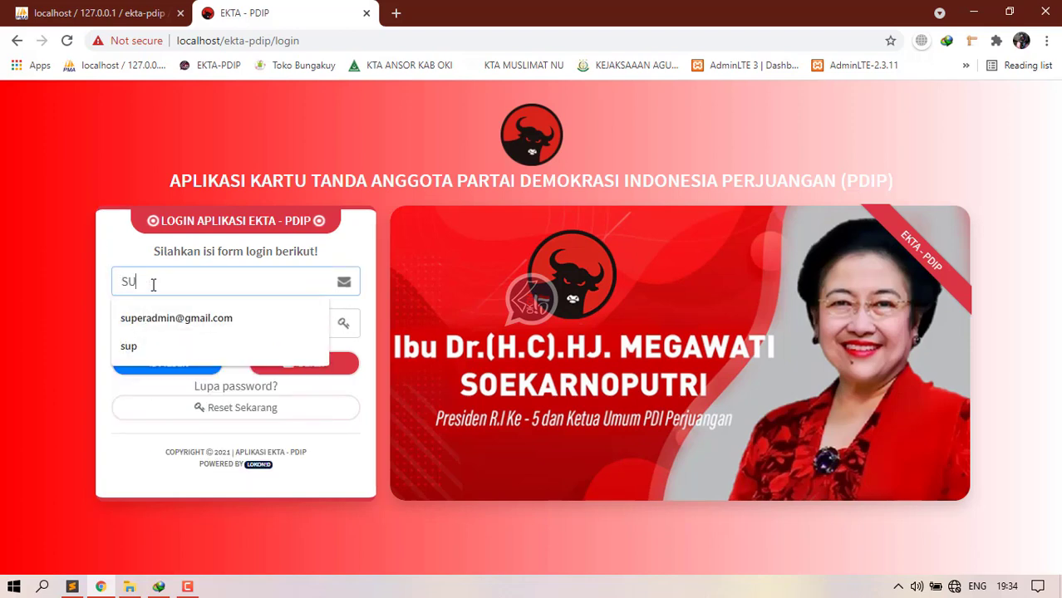
pyautogui.click(199, 318)
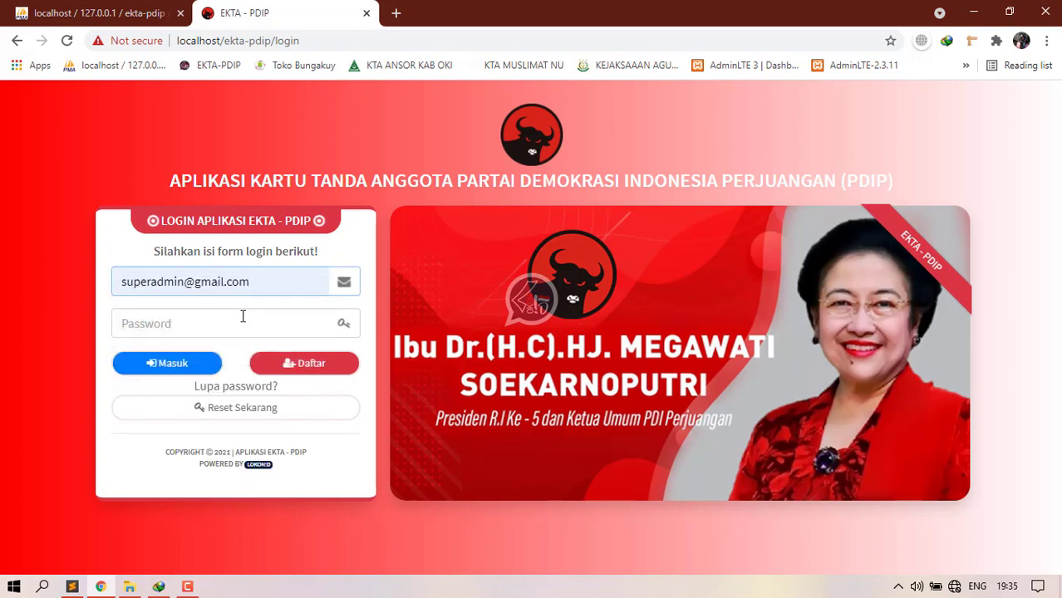
pyautogui.hotkey('ctrl', 'a')
pyautogui.click(205, 324)
pyautogui.hotkey('ctrl', 'v')
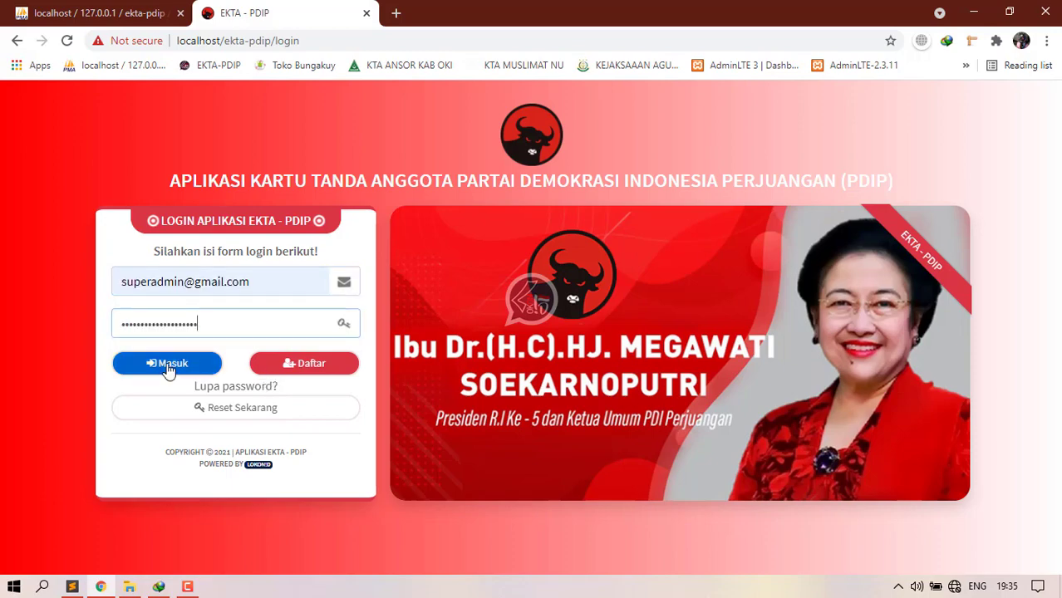
pyautogui.click(163, 370)
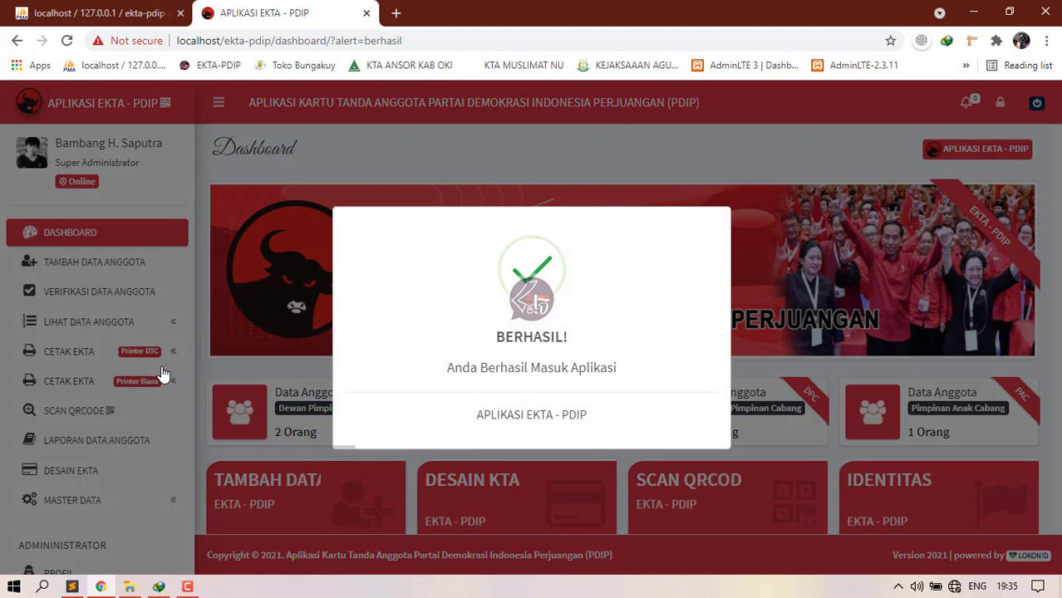
# Step: Log out of the admin dashboard via the power icon and confirm Ya
pyautogui.scroll(-1, 457, 282)
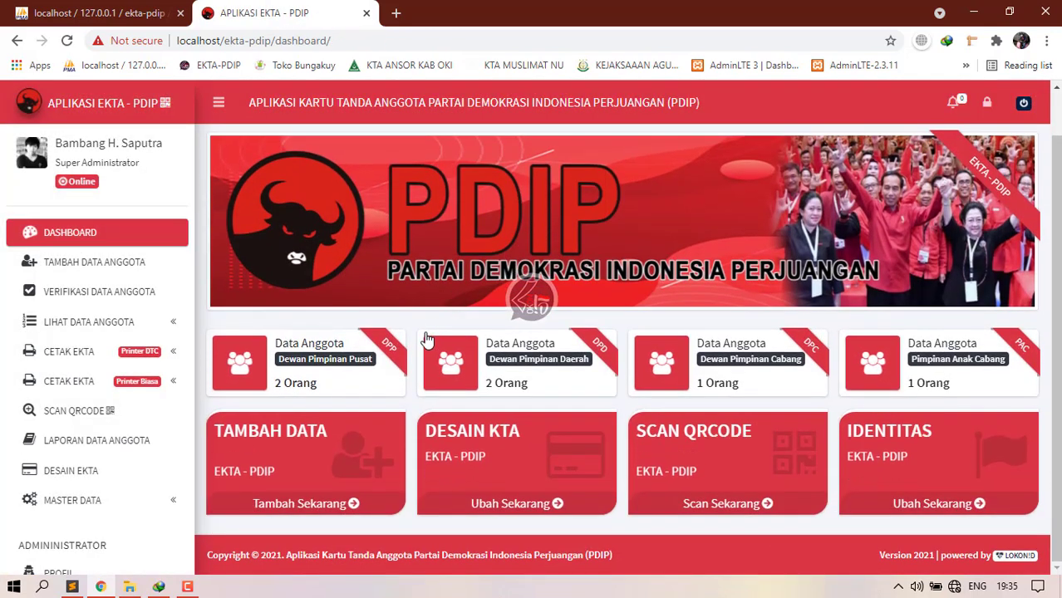
pyautogui.click(1023, 103)
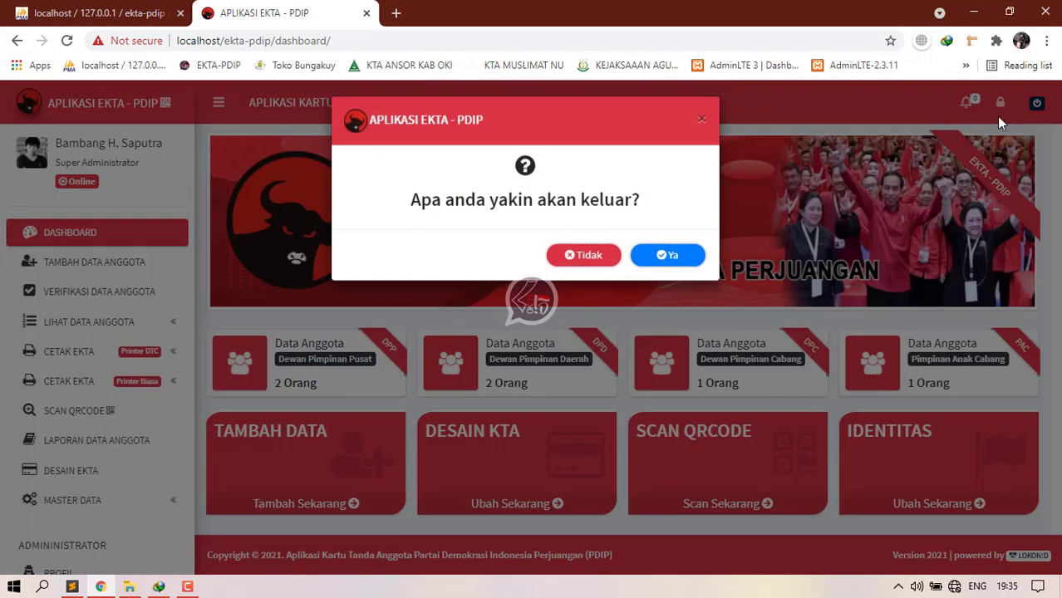
pyautogui.click(646, 263)
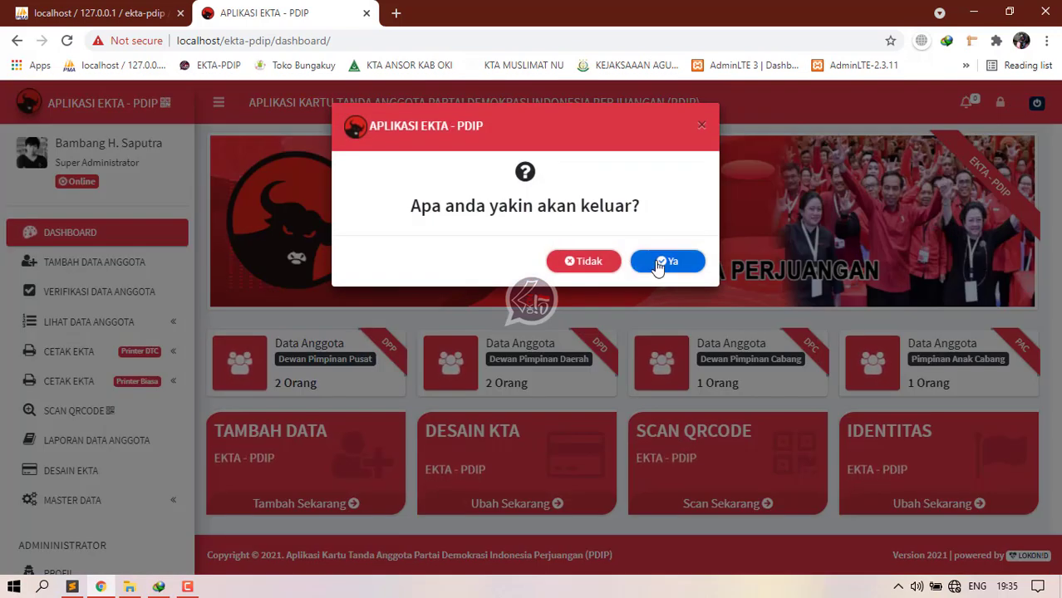